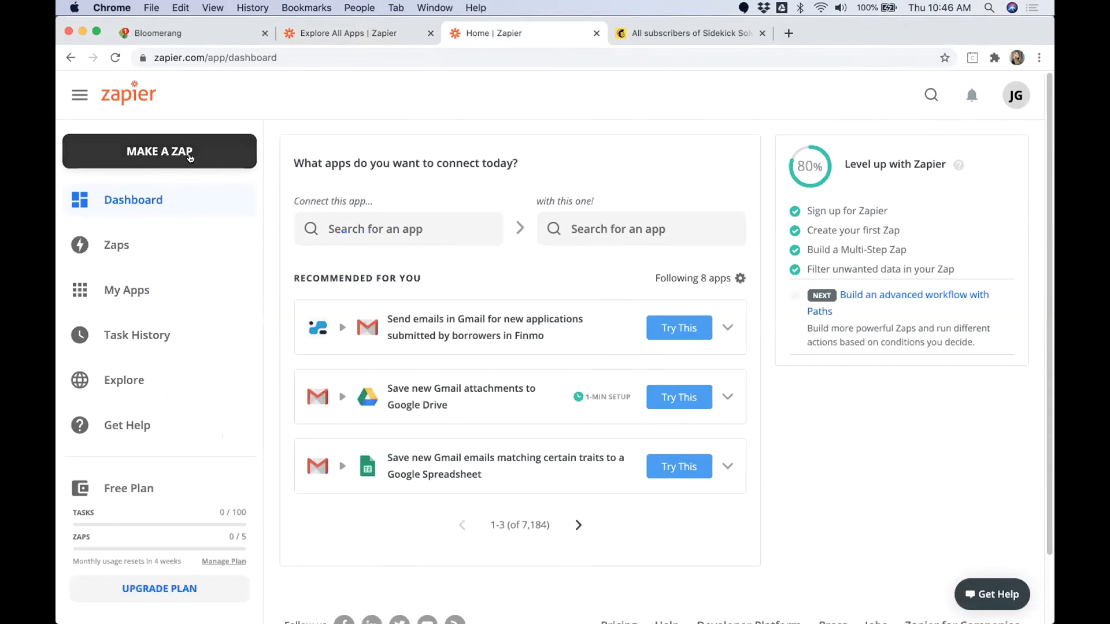
Step: Create a zap triggered by Bloomerang's New Transaction event, using the Sidekick Solutions Sandbox account
click(136, 151)
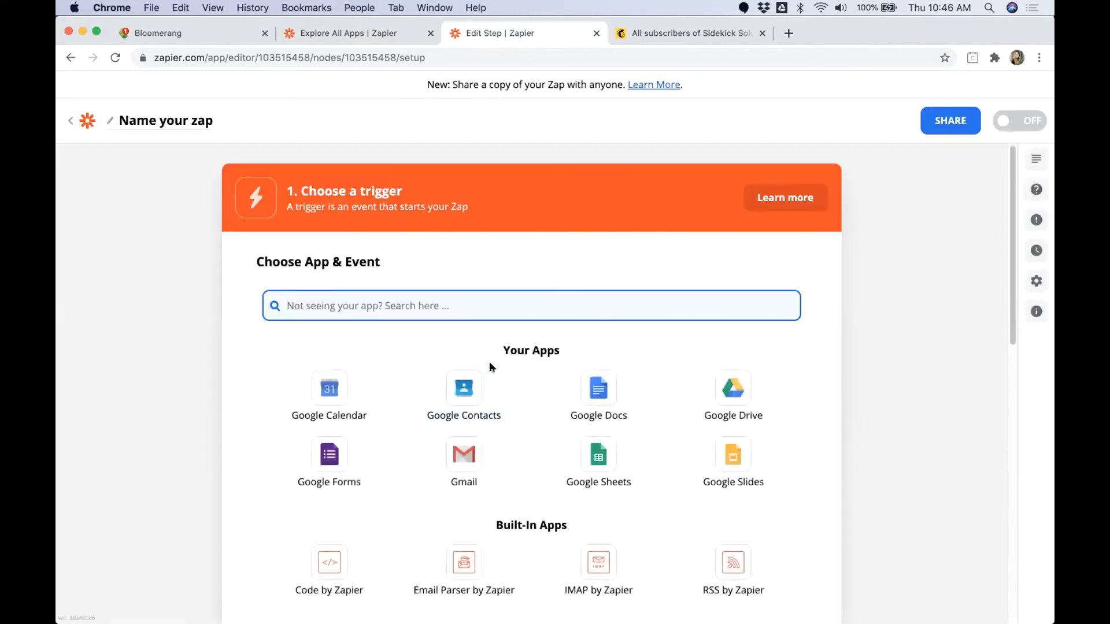
text(Bloomerang)
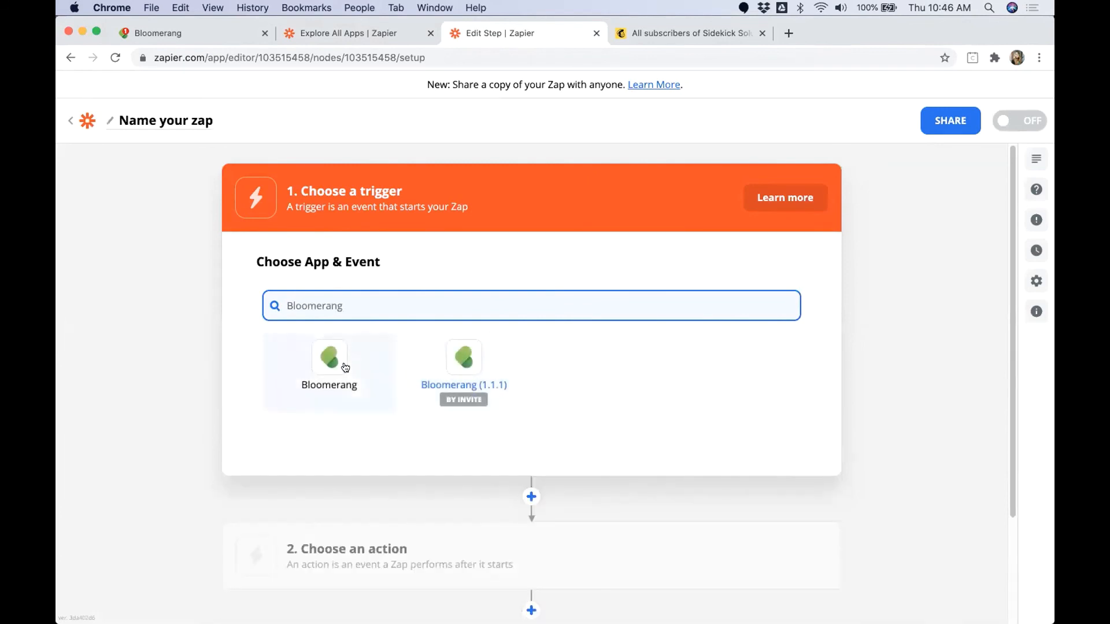
click(342, 366)
click(347, 379)
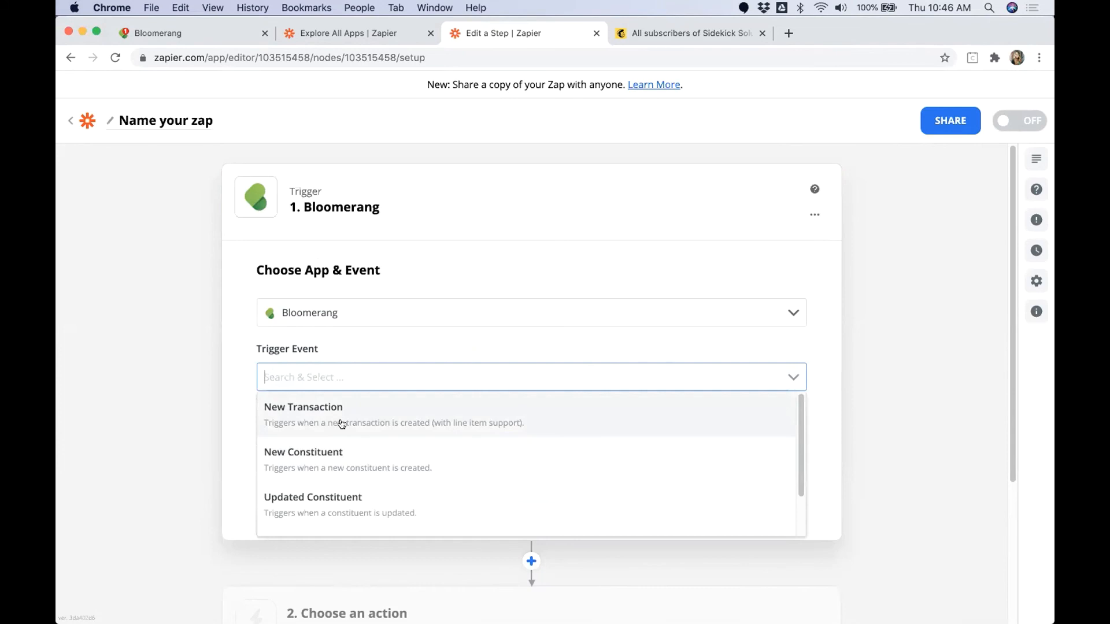
click(343, 424)
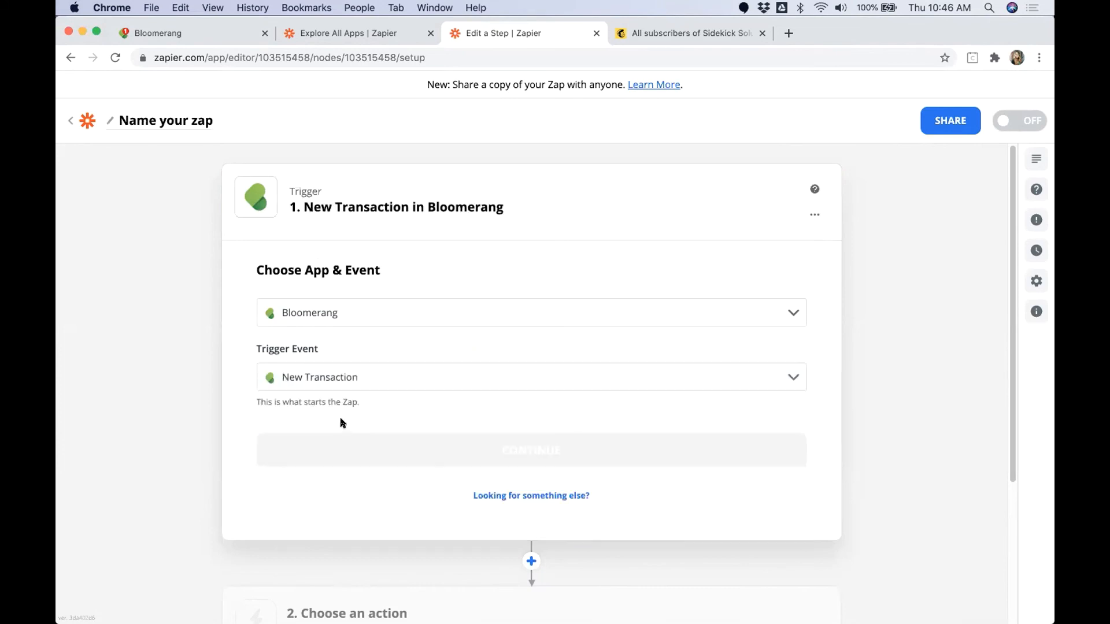
click(403, 448)
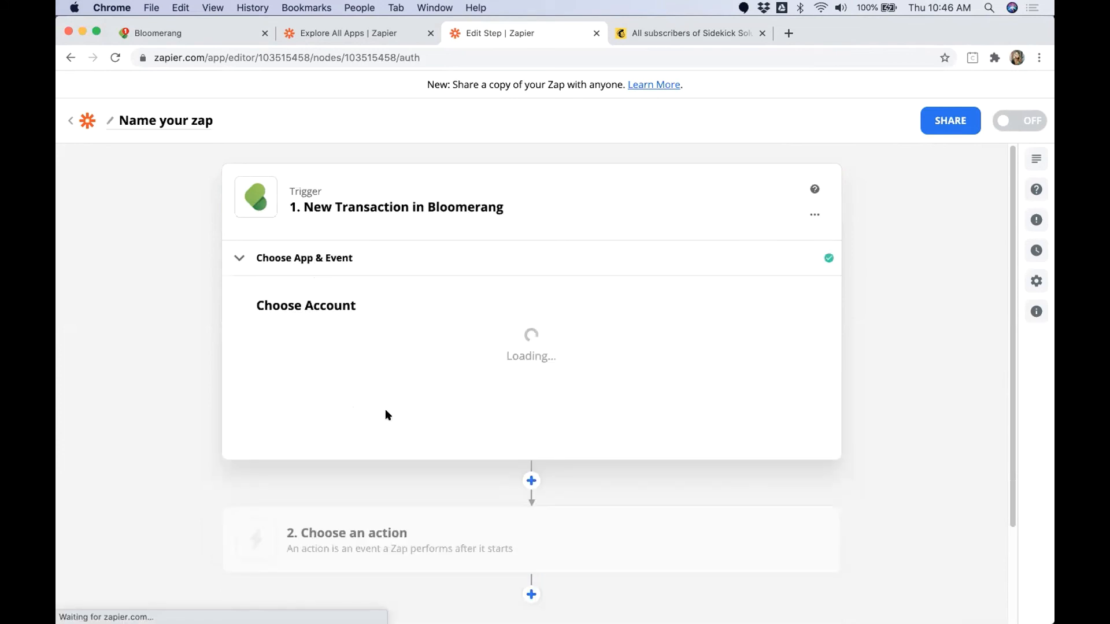
click(357, 408)
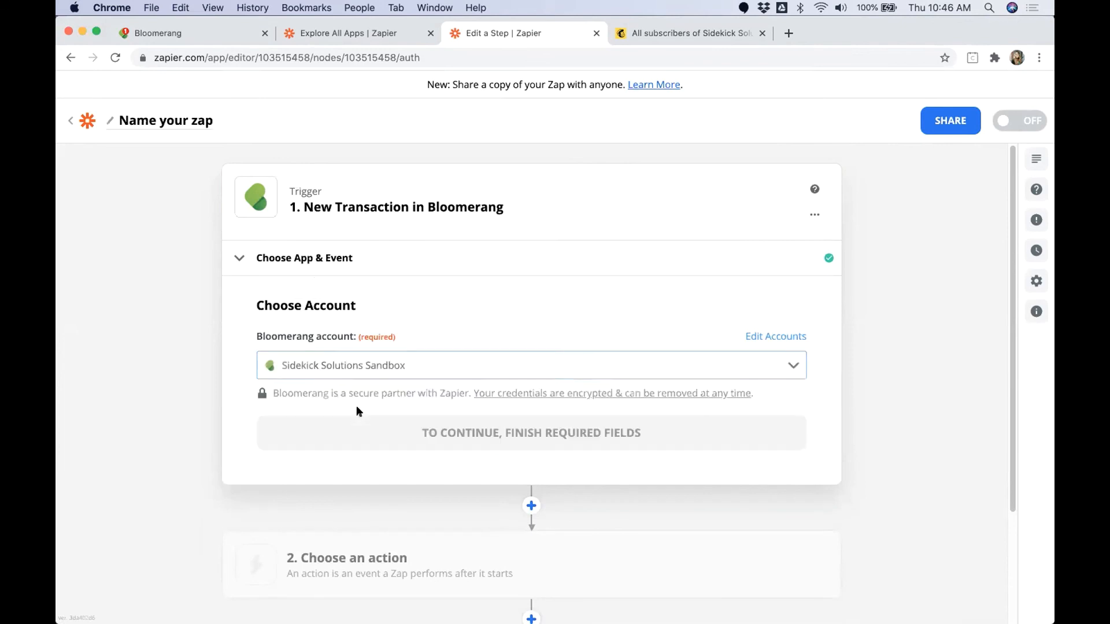
click(386, 437)
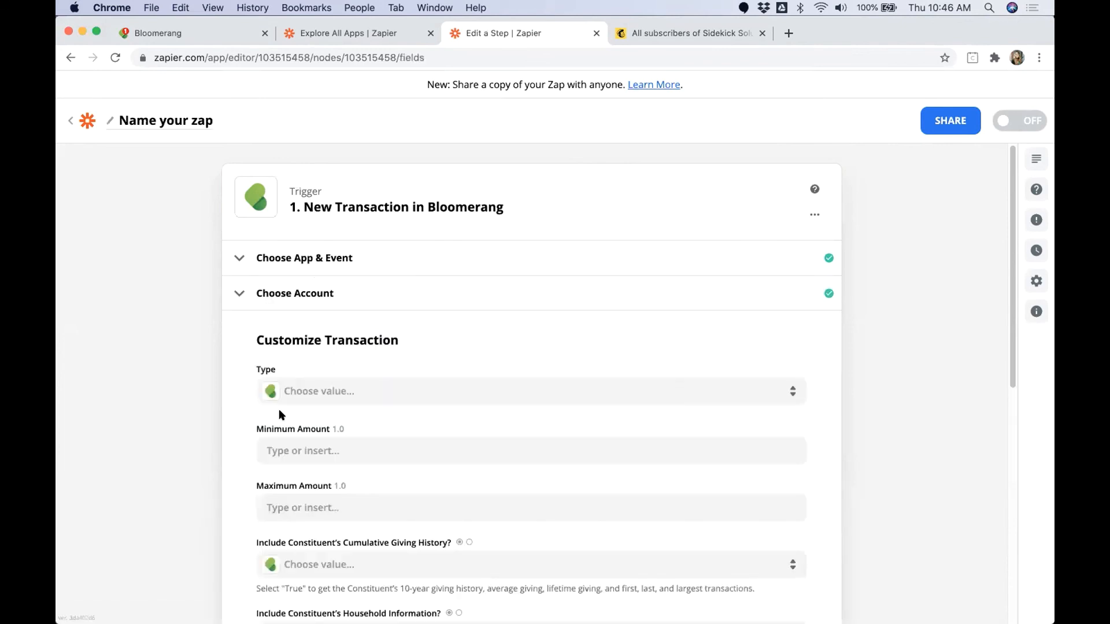
Step: Limit the trigger's transaction types to Donation, Recurring Donation Payment and Pledge Payment
scroll(227, 348, down, 1)
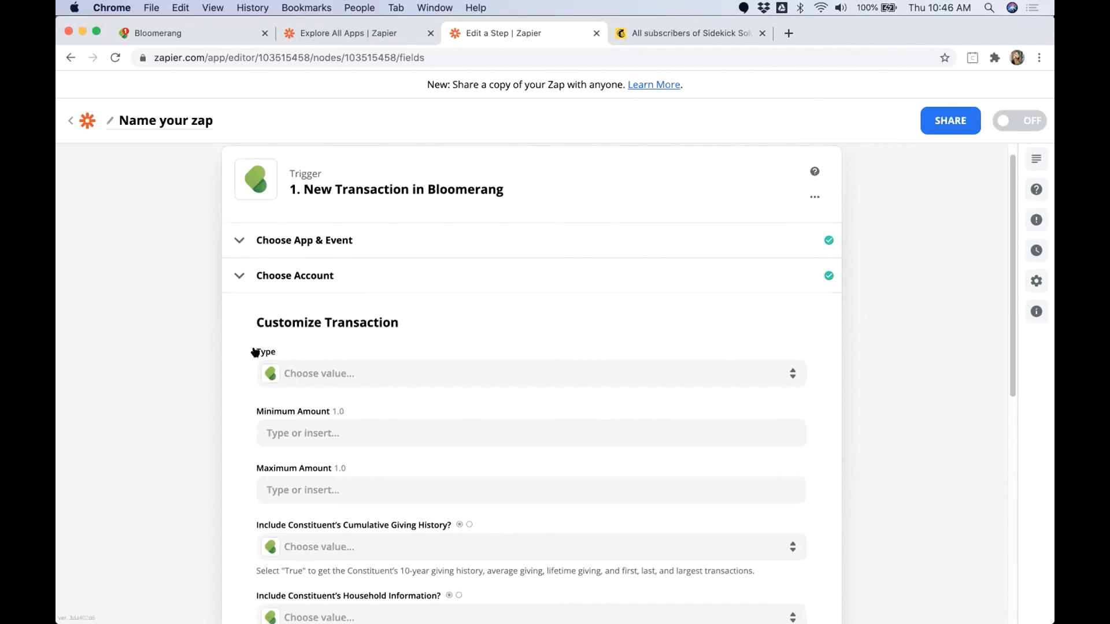
drag(251, 350, 298, 352)
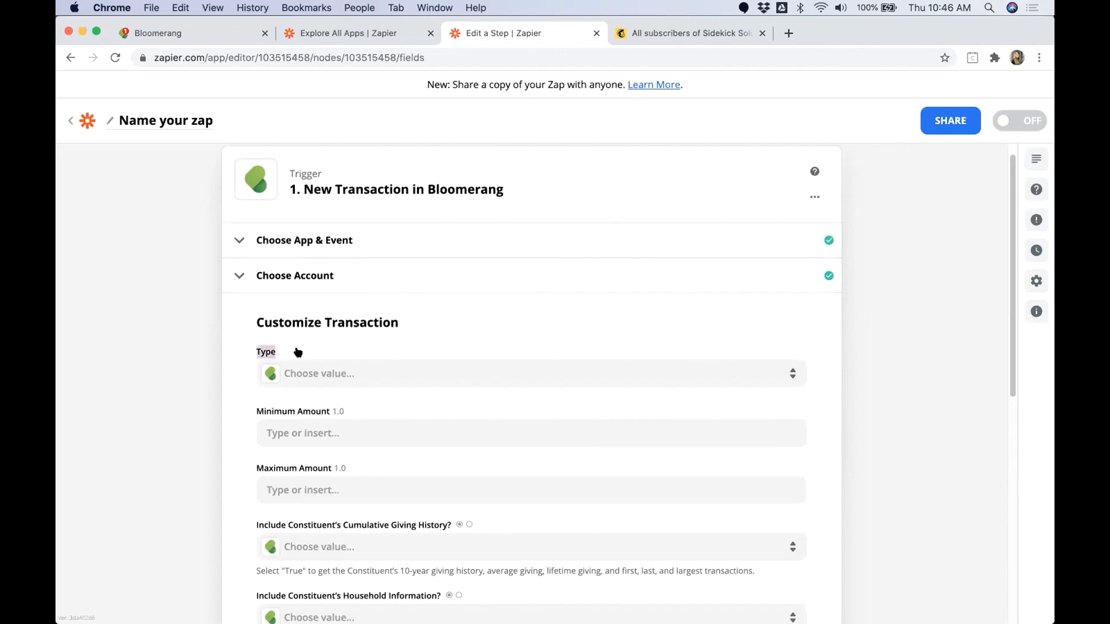
click(347, 376)
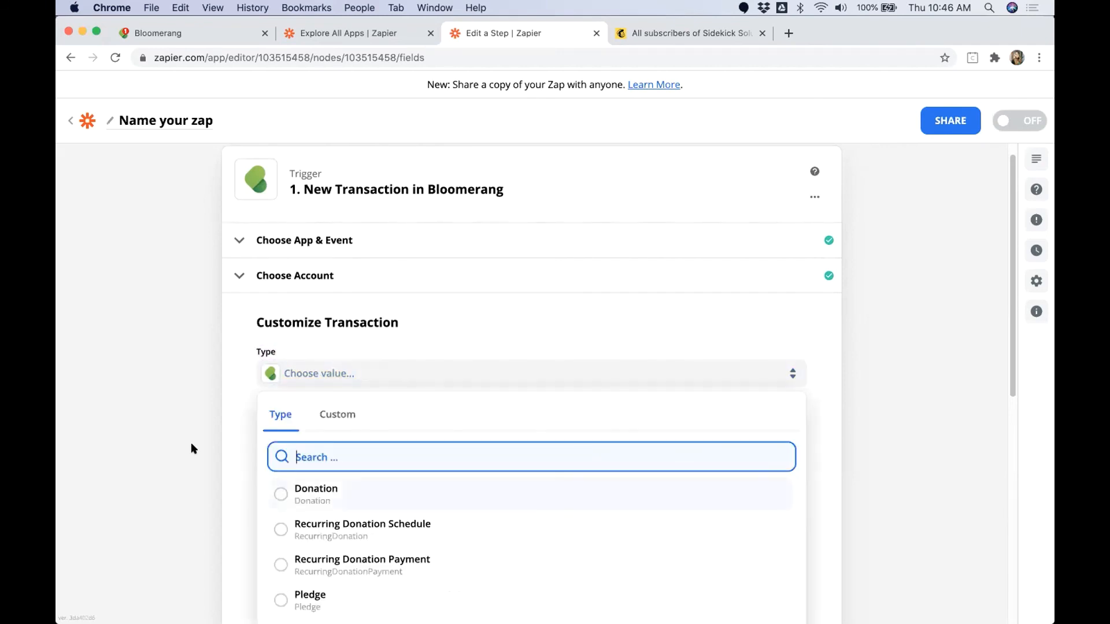
scroll(191, 449, down, 2)
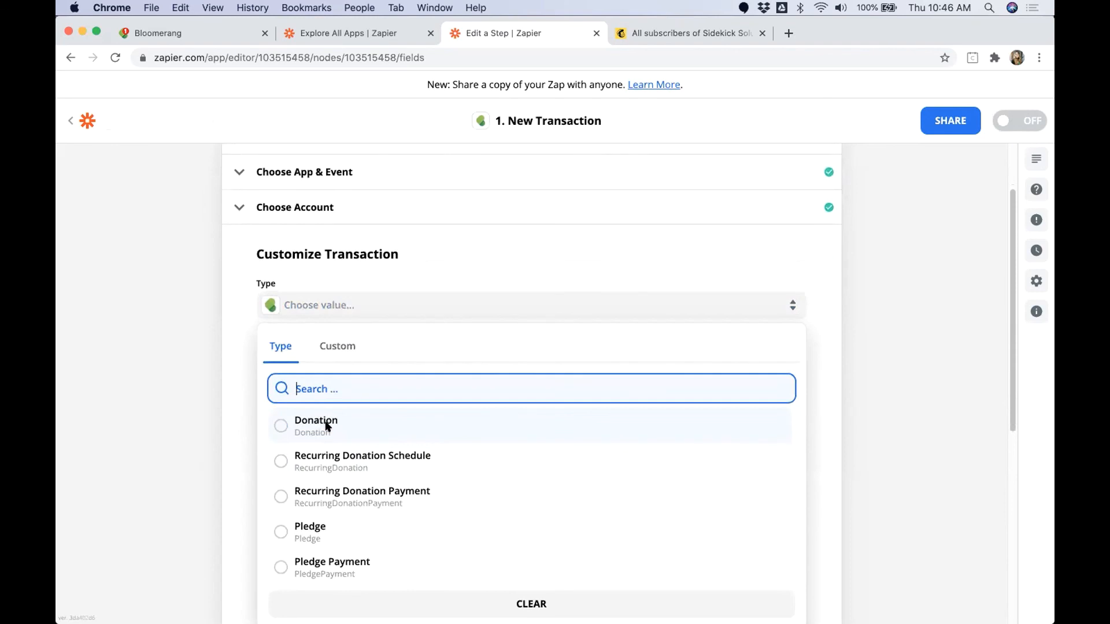
click(324, 426)
click(323, 339)
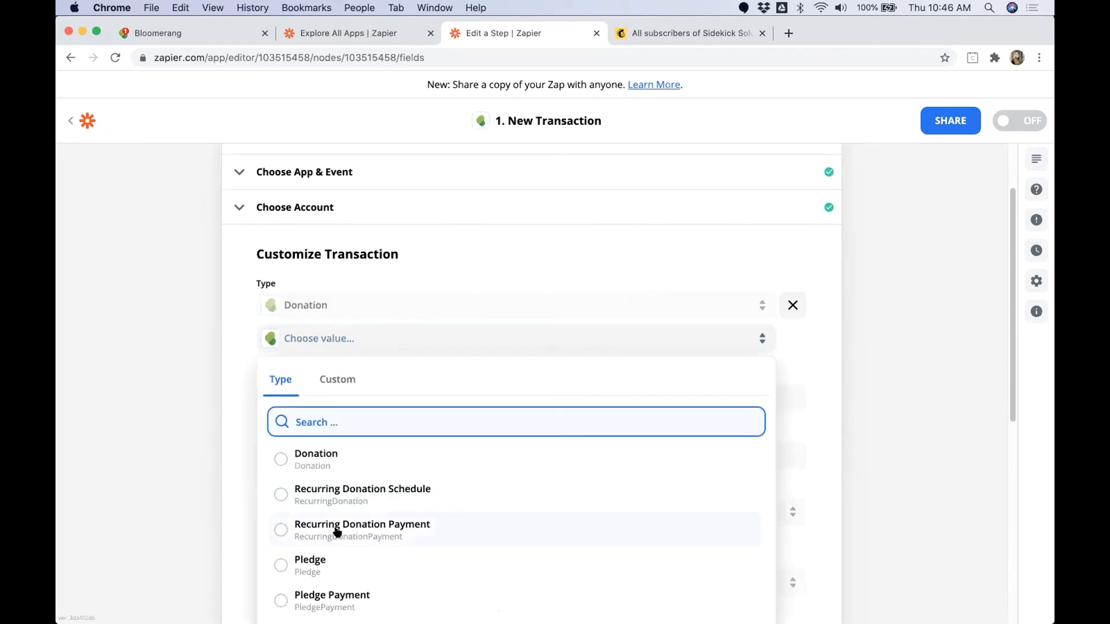
click(335, 530)
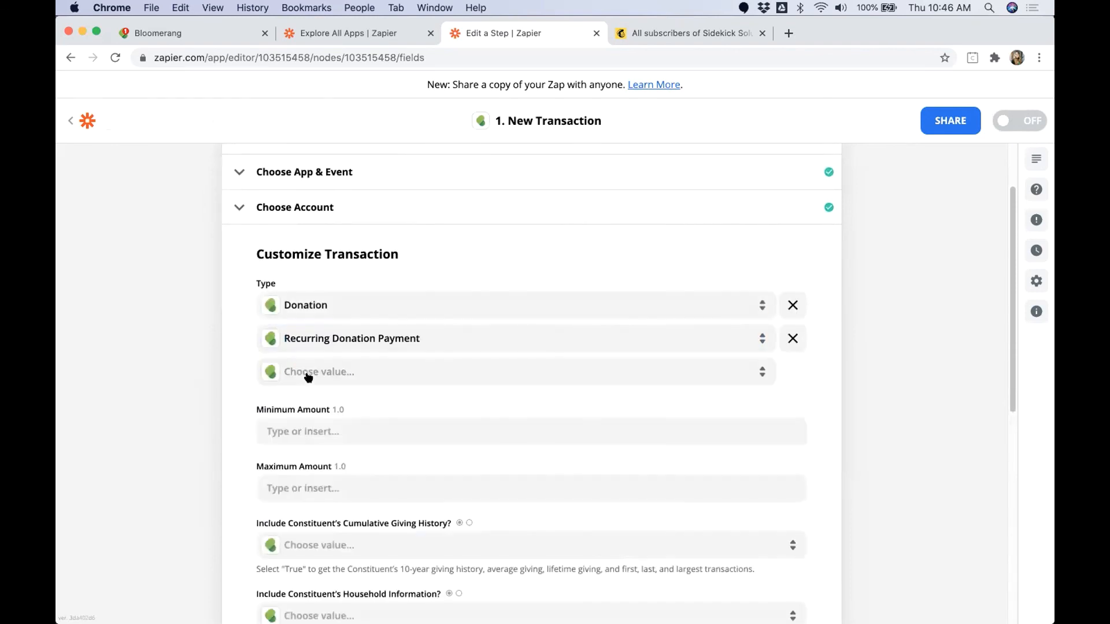
click(310, 372)
scroll(320, 513, down, 3)
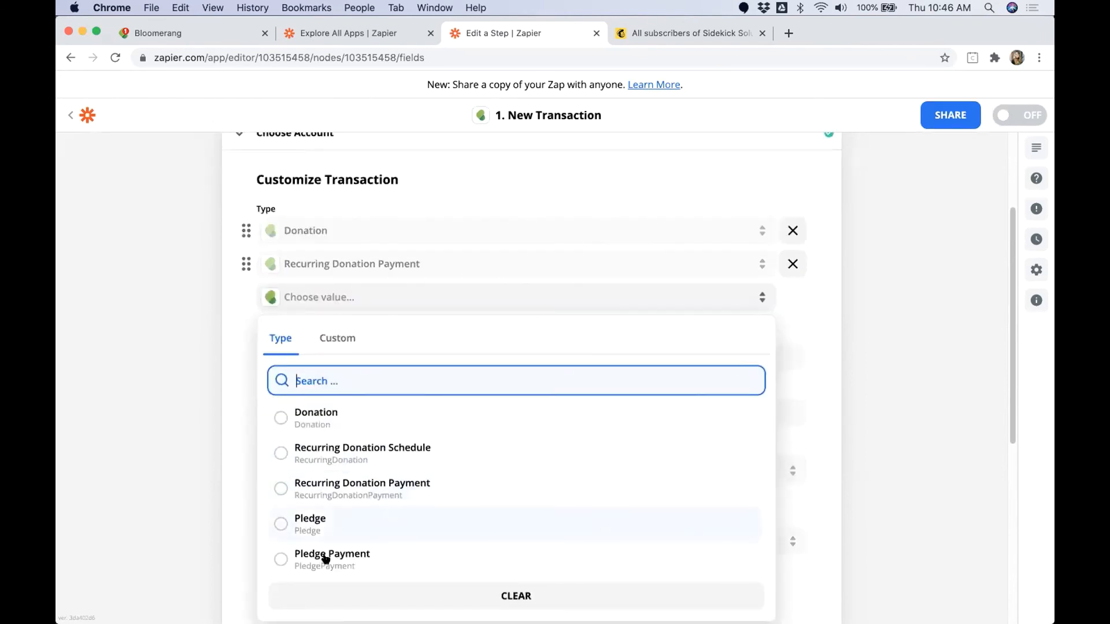
click(337, 555)
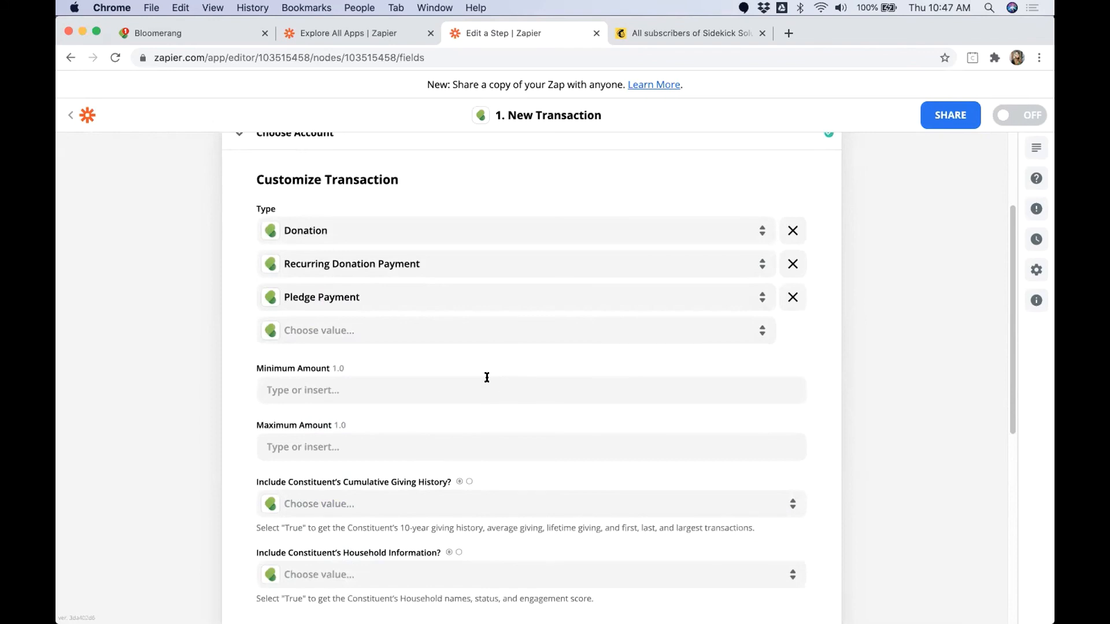
Step: Set the trigger's minimum transaction amount to 0.01
click(443, 383)
text(0)
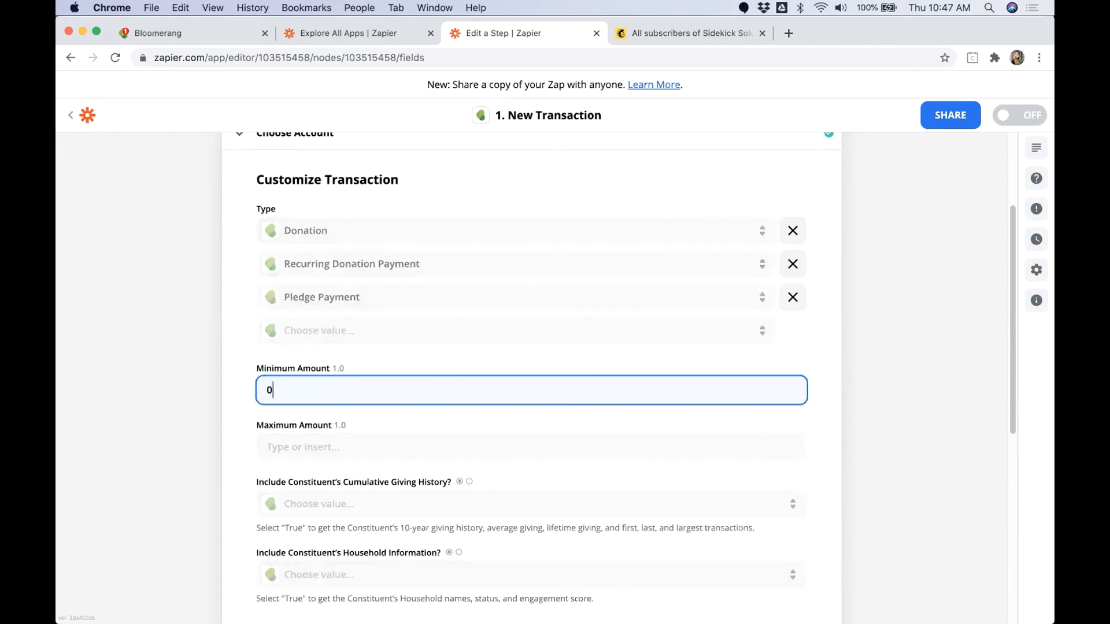
text(.01)
click(872, 379)
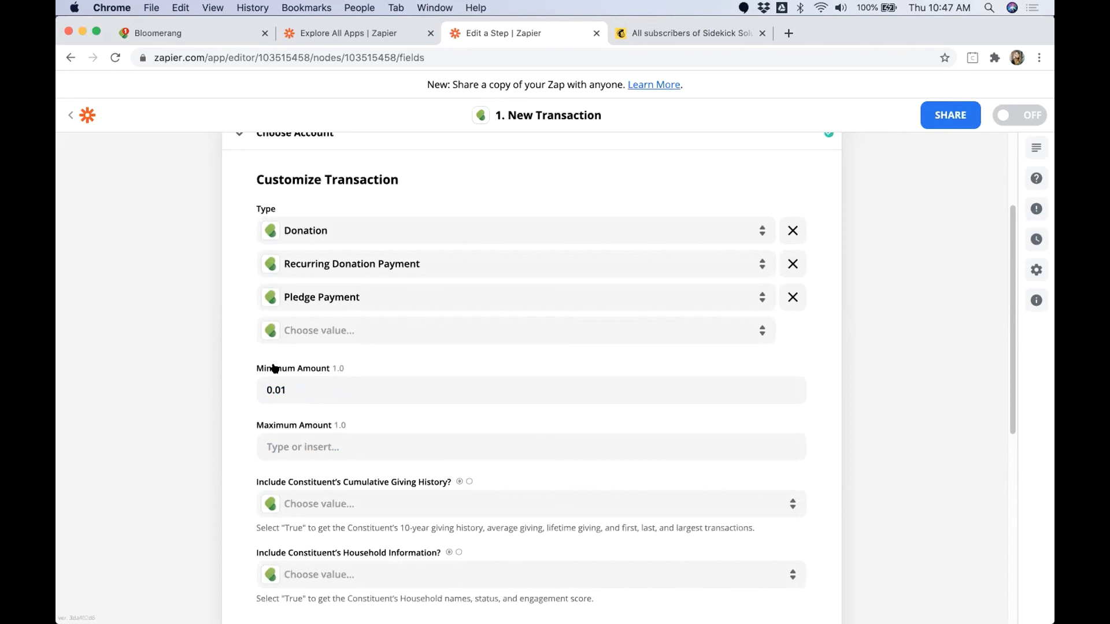
Step: Set the trigger's option to include the constituent's cumulative giving history to True
scroll(284, 384, down, 2)
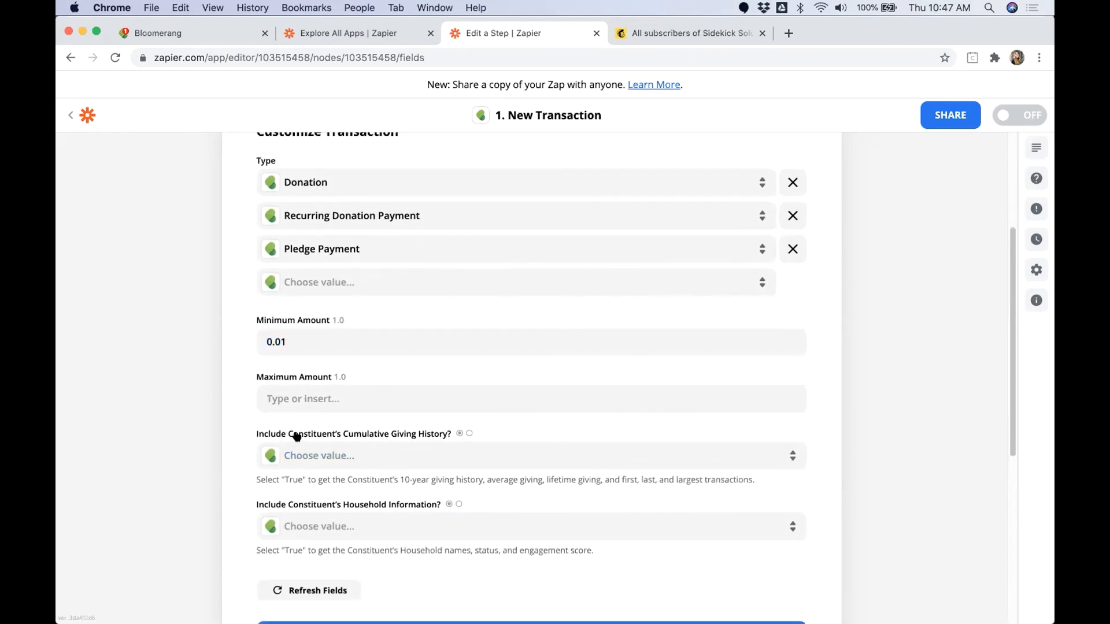
drag(293, 435, 446, 434)
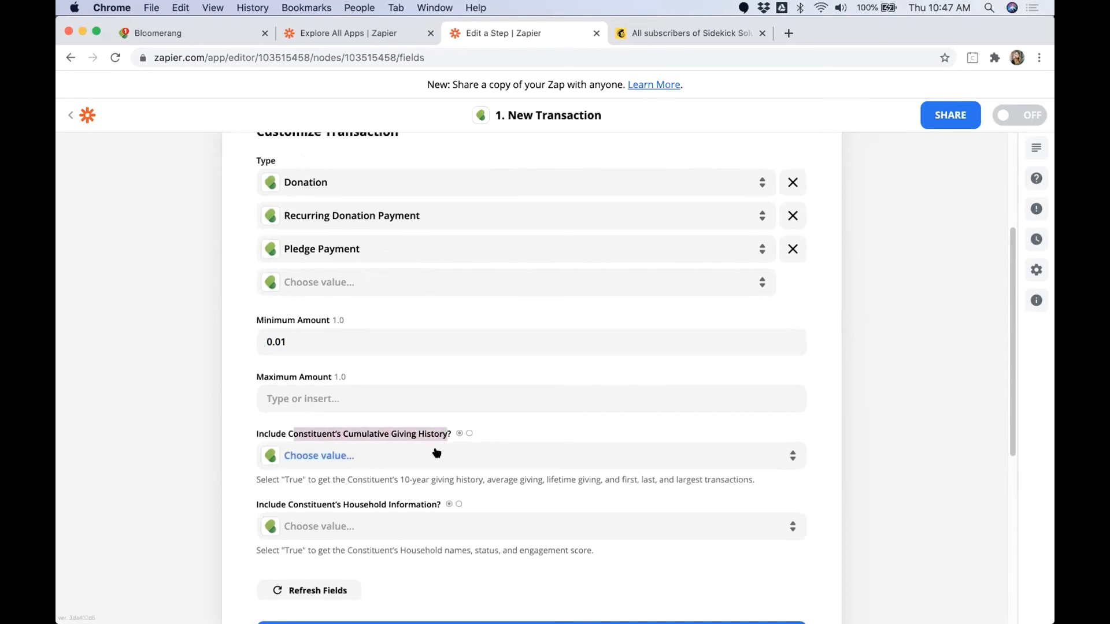
click(436, 454)
click(304, 572)
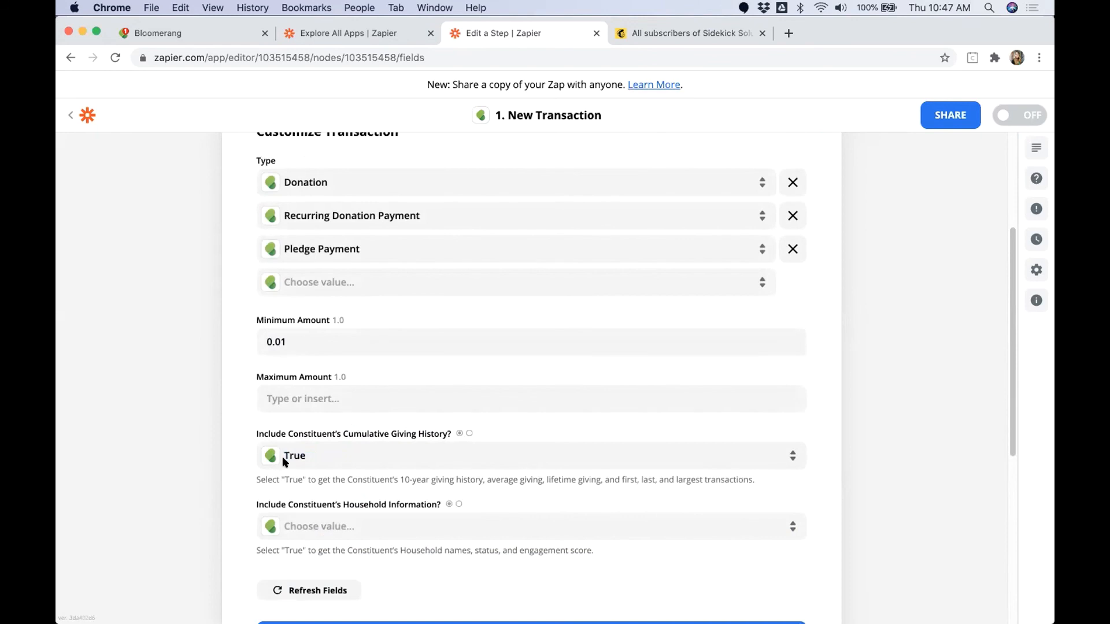
Step: Review and accept the transaction trigger settings, leaving household information unset, and run the trigger test
scroll(344, 382, up, 1)
scroll(344, 383, up, 5)
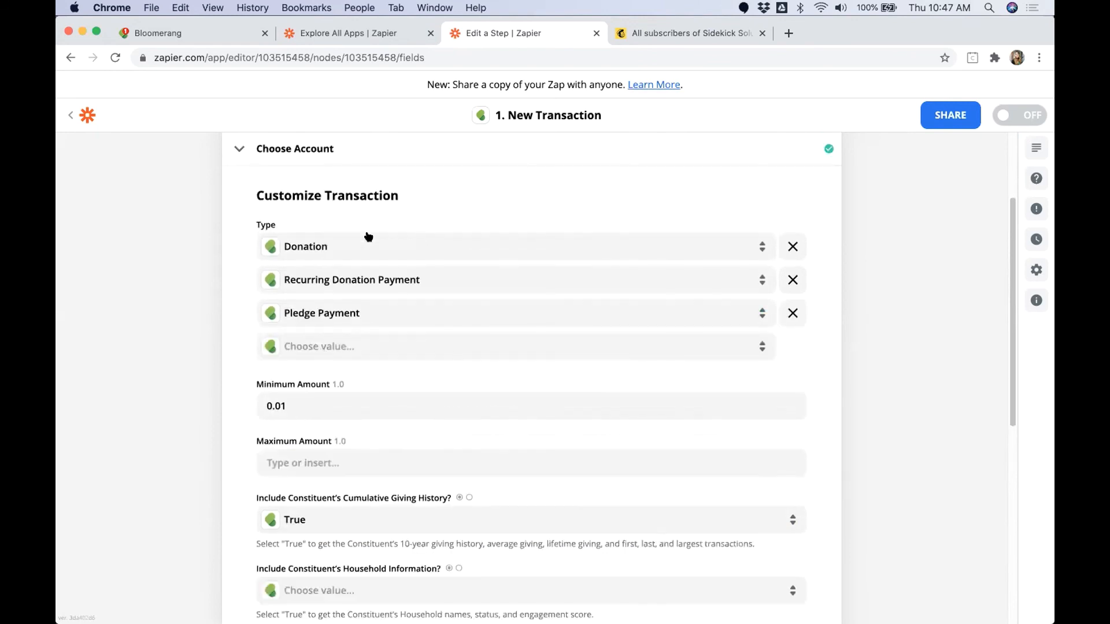
scroll(312, 211, up, 1)
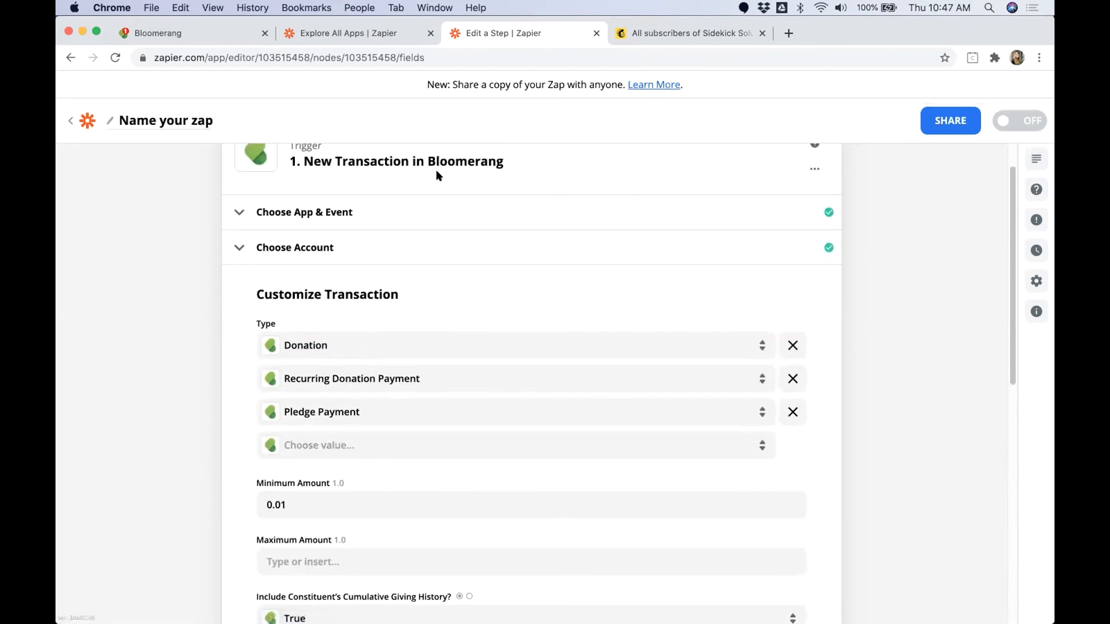
scroll(245, 326, down, 1)
scroll(245, 326, down, 4)
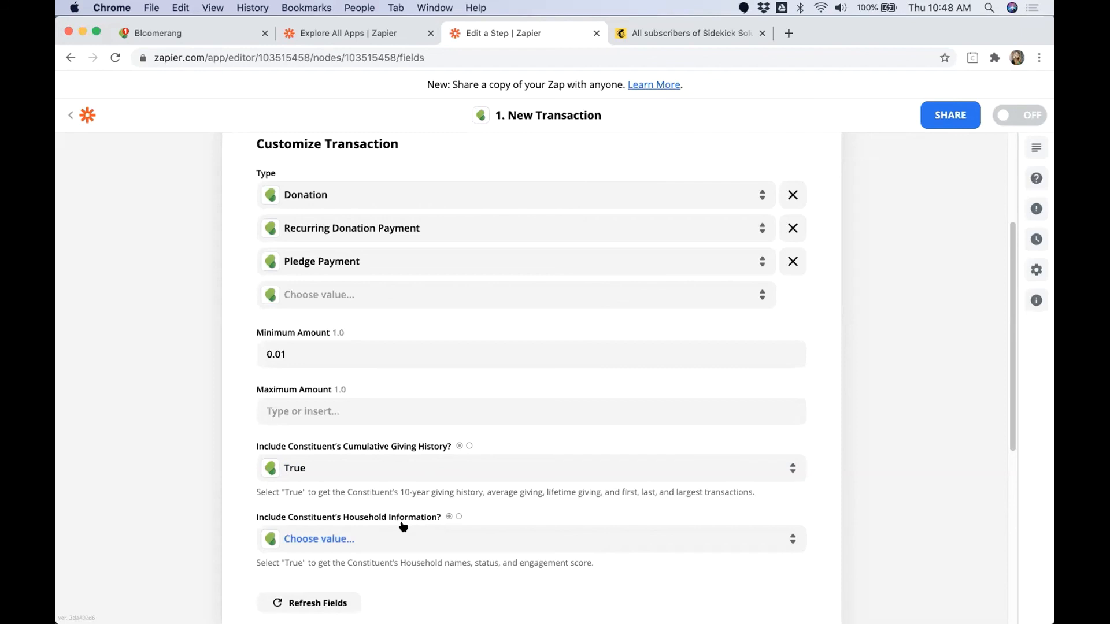
scroll(444, 500, down, 3)
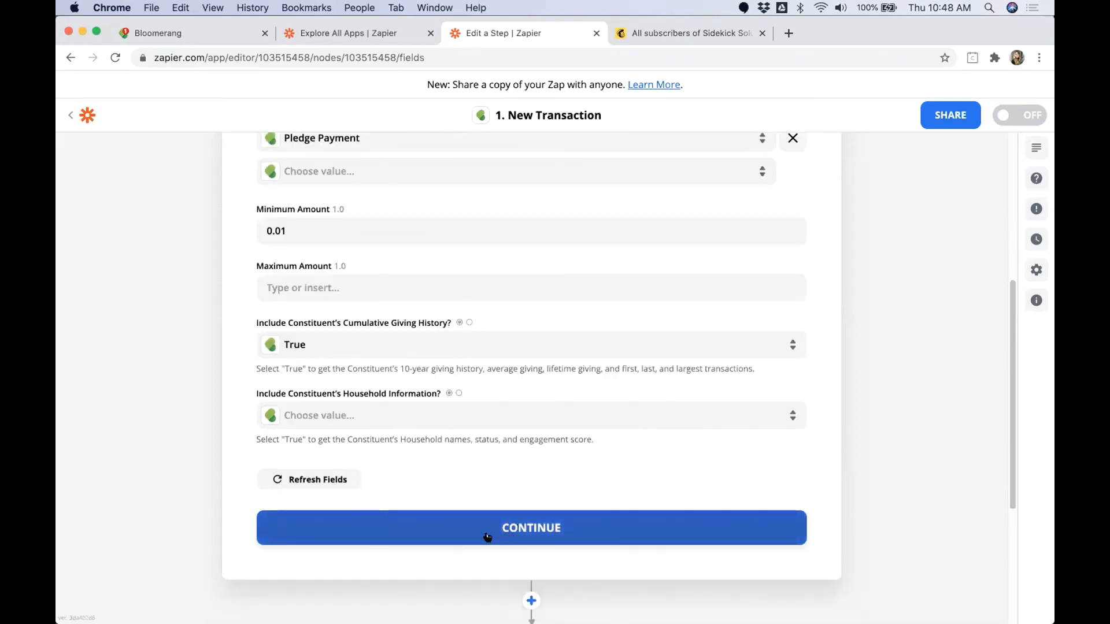
click(507, 529)
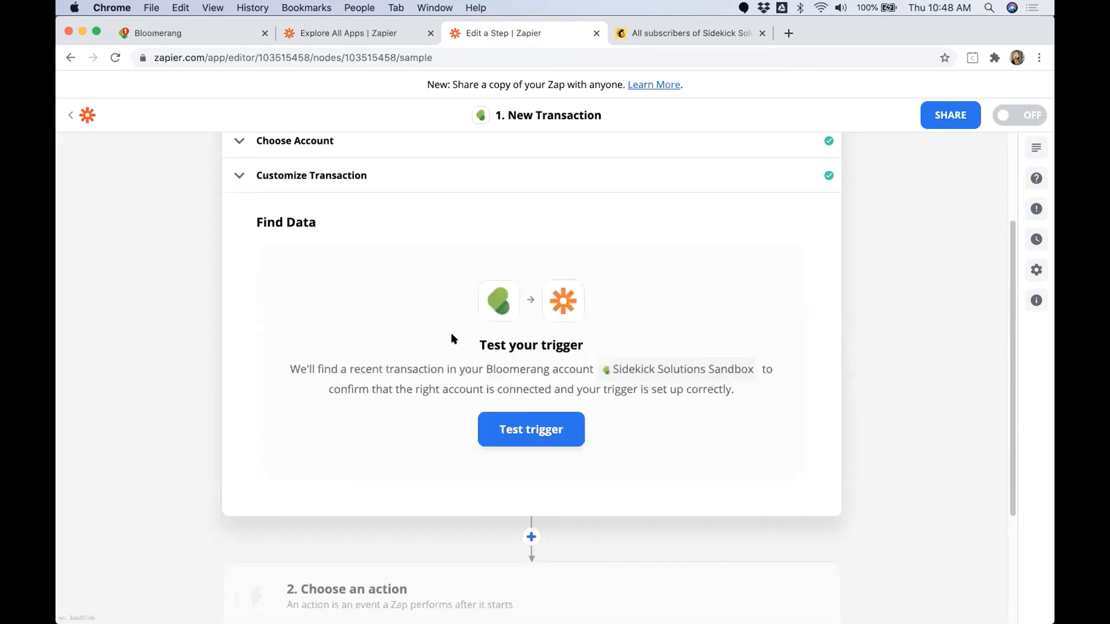
click(518, 425)
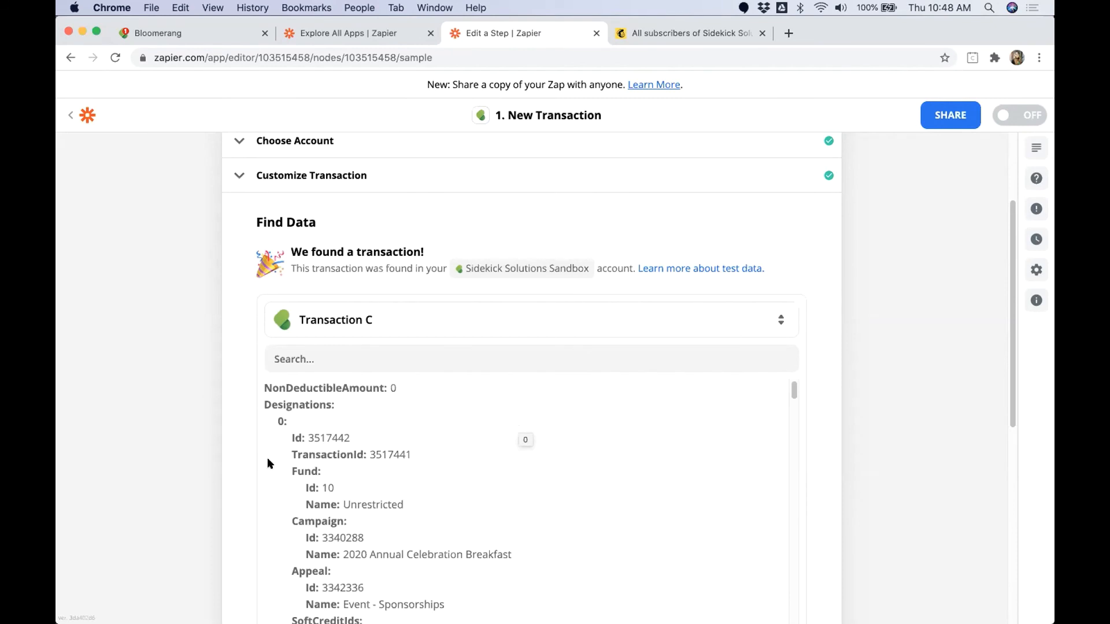
Step: Check the sample transactions and Transaction C's campaign details, and continue with Transaction C as the test data
scroll(160, 455, down, 1)
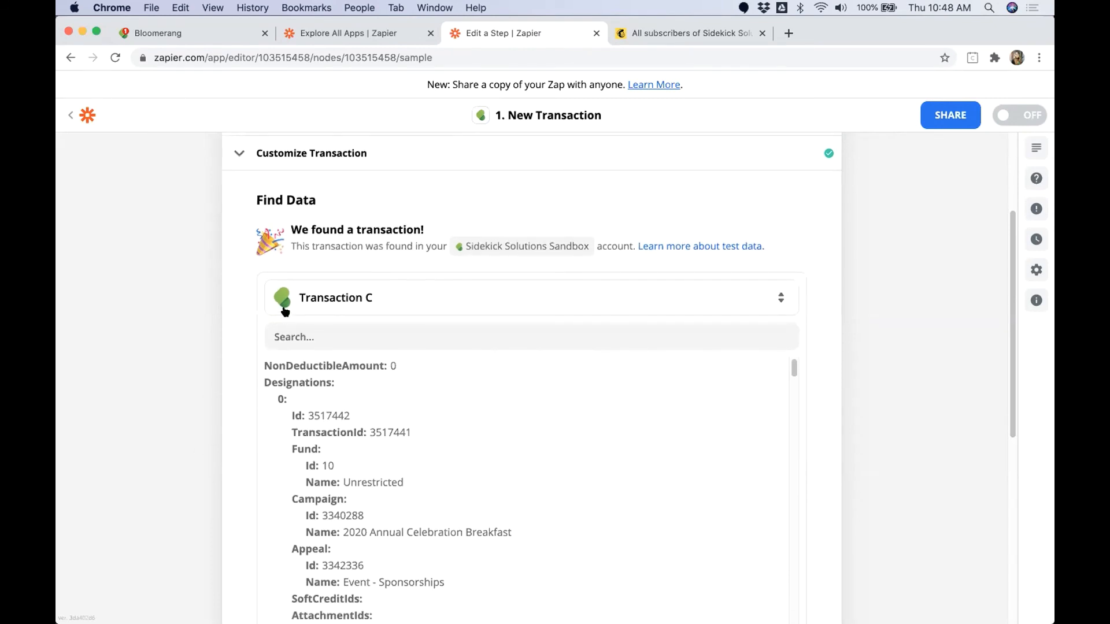
click(331, 299)
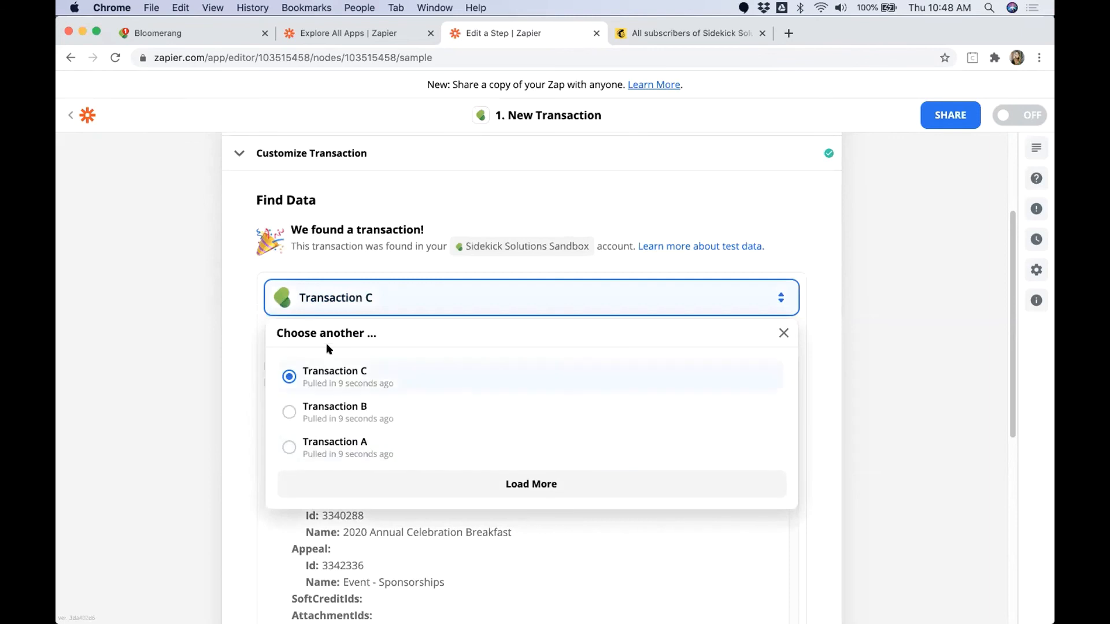
click(247, 387)
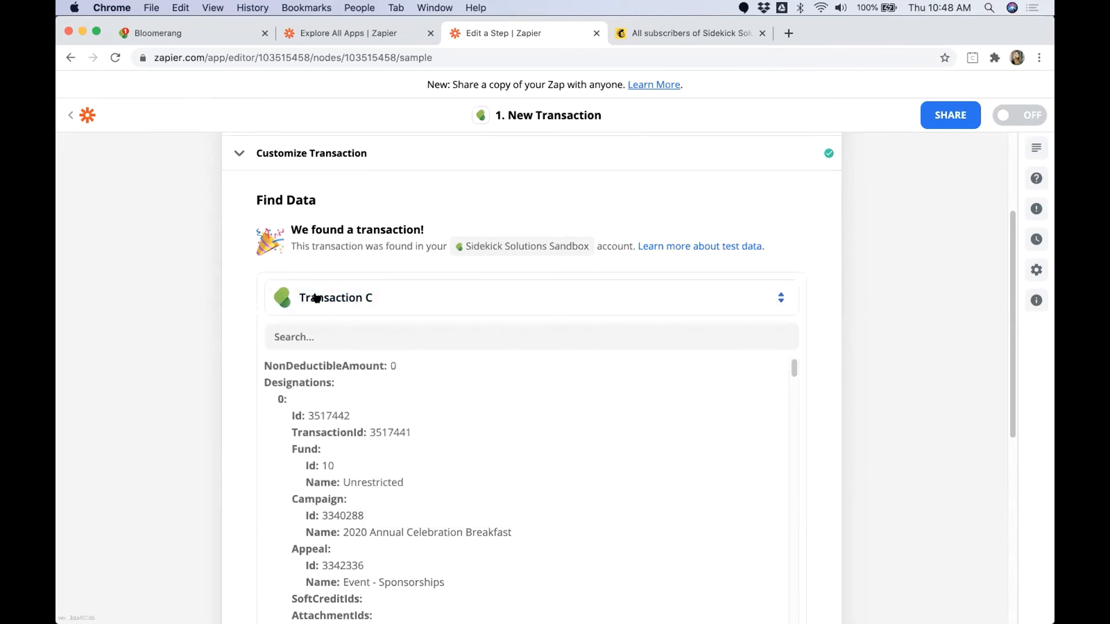
scroll(248, 323, down, 1)
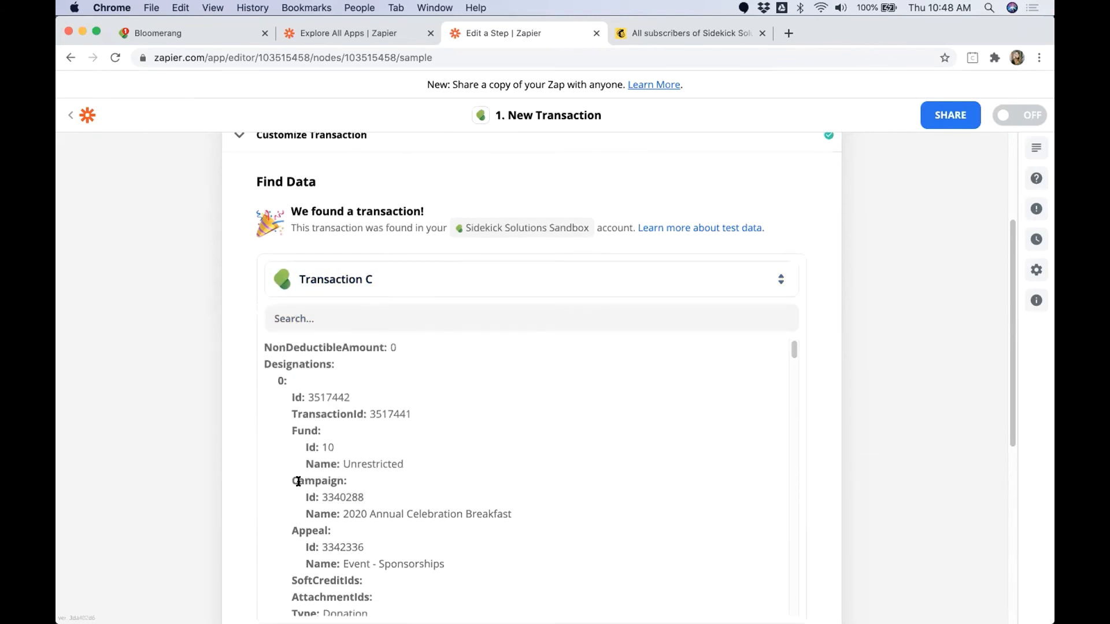
drag(298, 481, 523, 518)
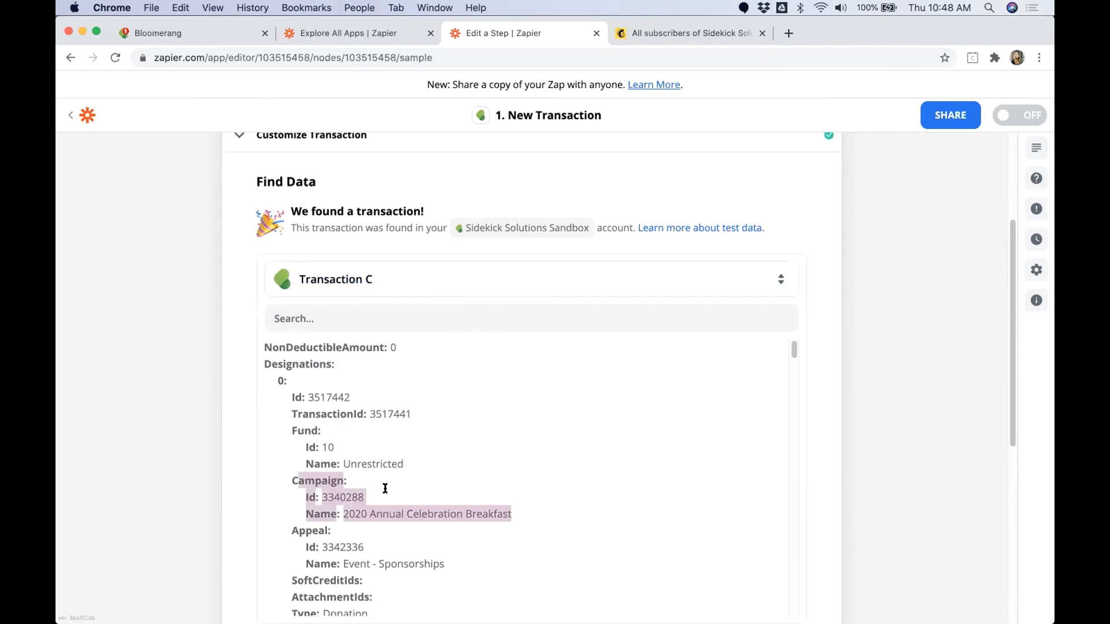
click(908, 465)
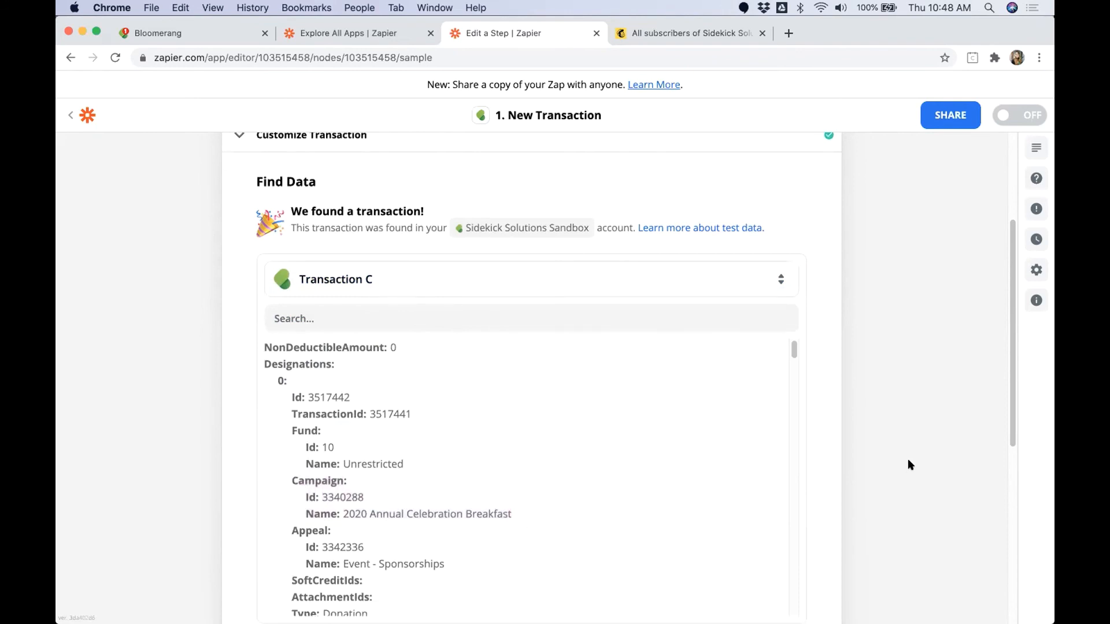
scroll(900, 451, down, 4)
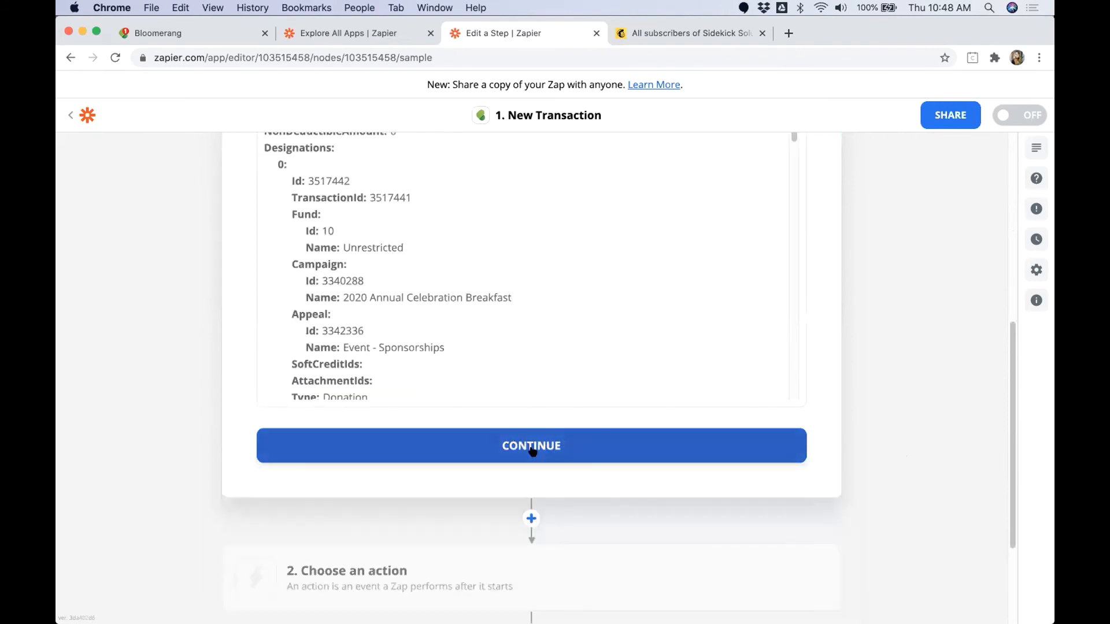
click(532, 450)
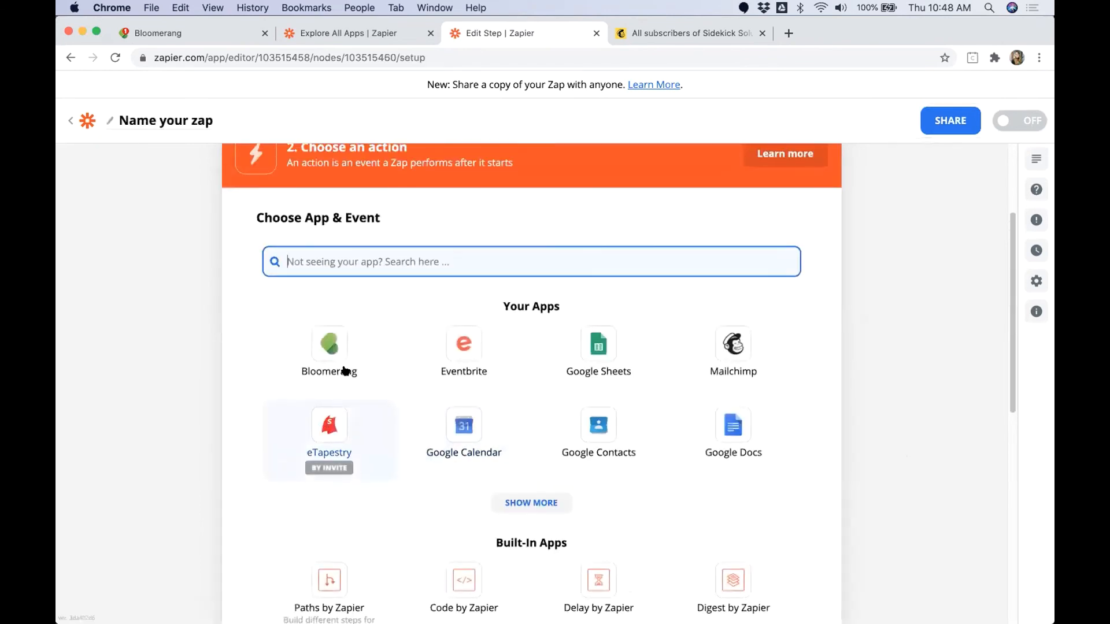
Step: Find Filter by Zapier and add it as the zap's second step
text(filter)
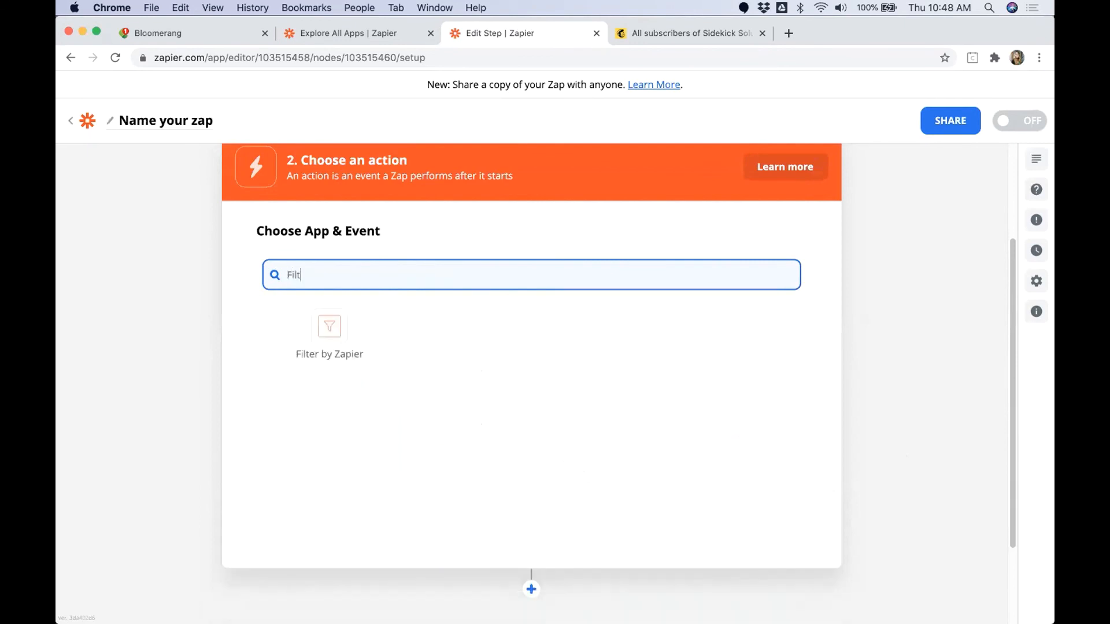
click(327, 366)
click(314, 376)
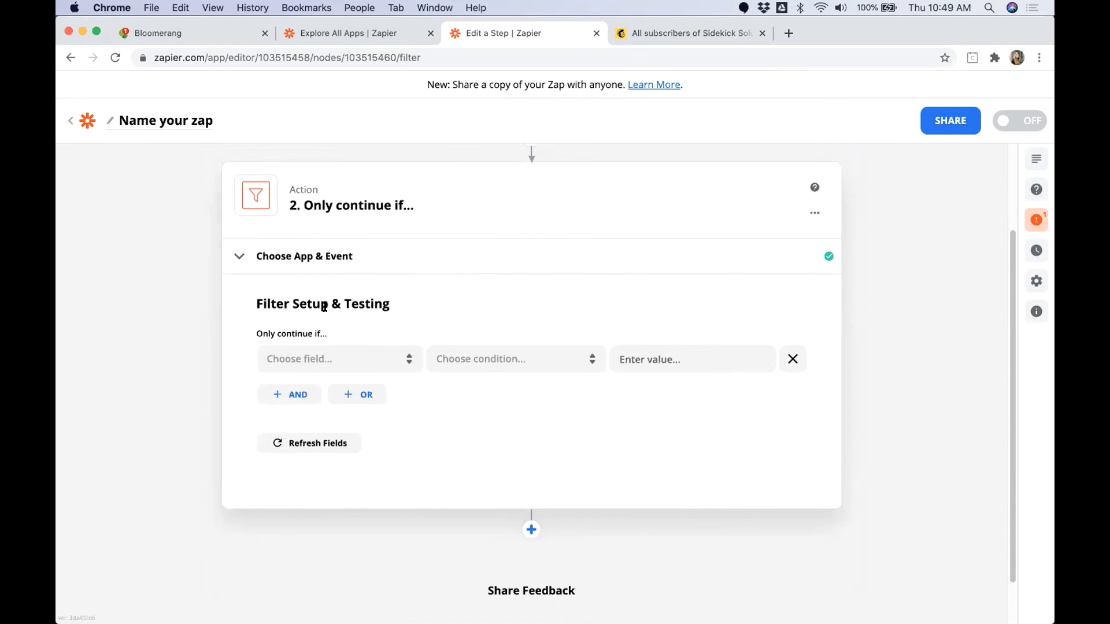
Step: Search the filter's fields for Email and set the first condition's field to Constituent Primary Email Value
click(391, 359)
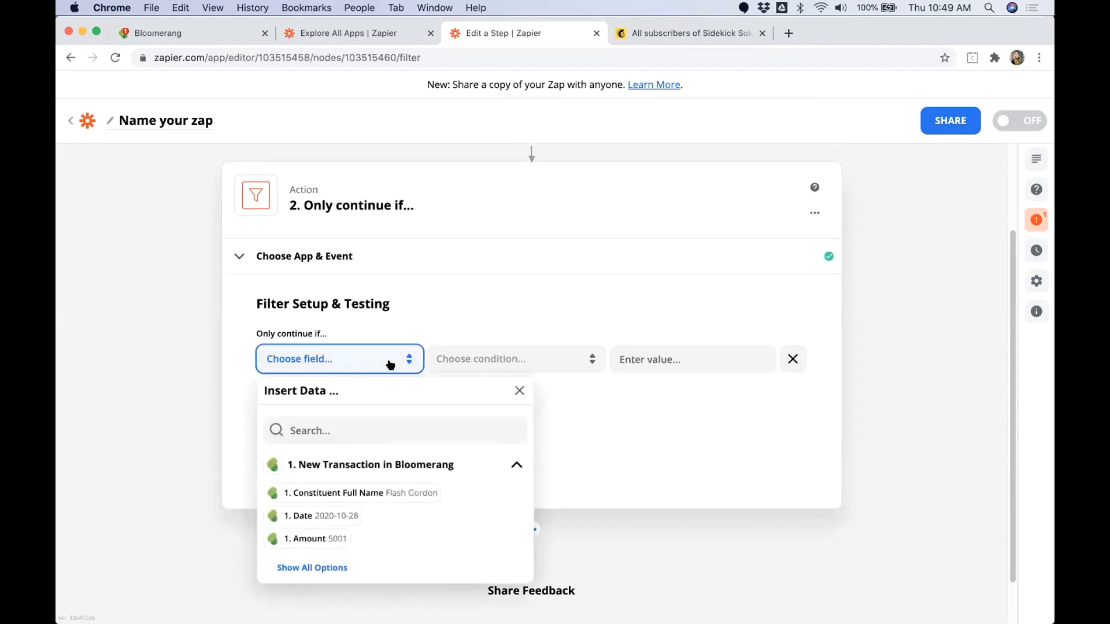
click(383, 423)
text(Email)
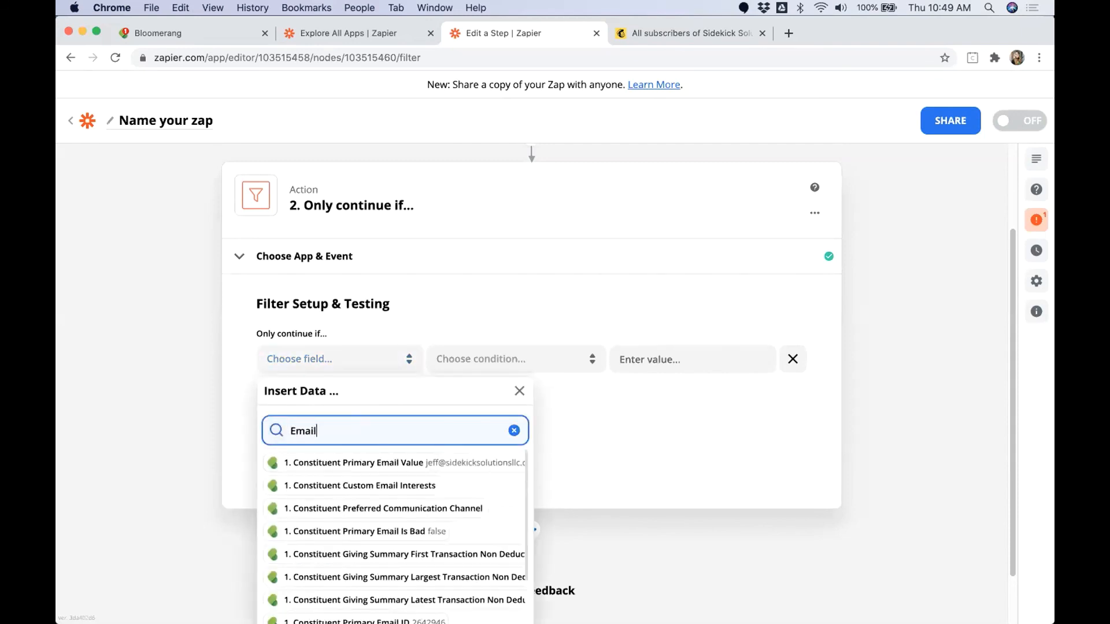
click(403, 466)
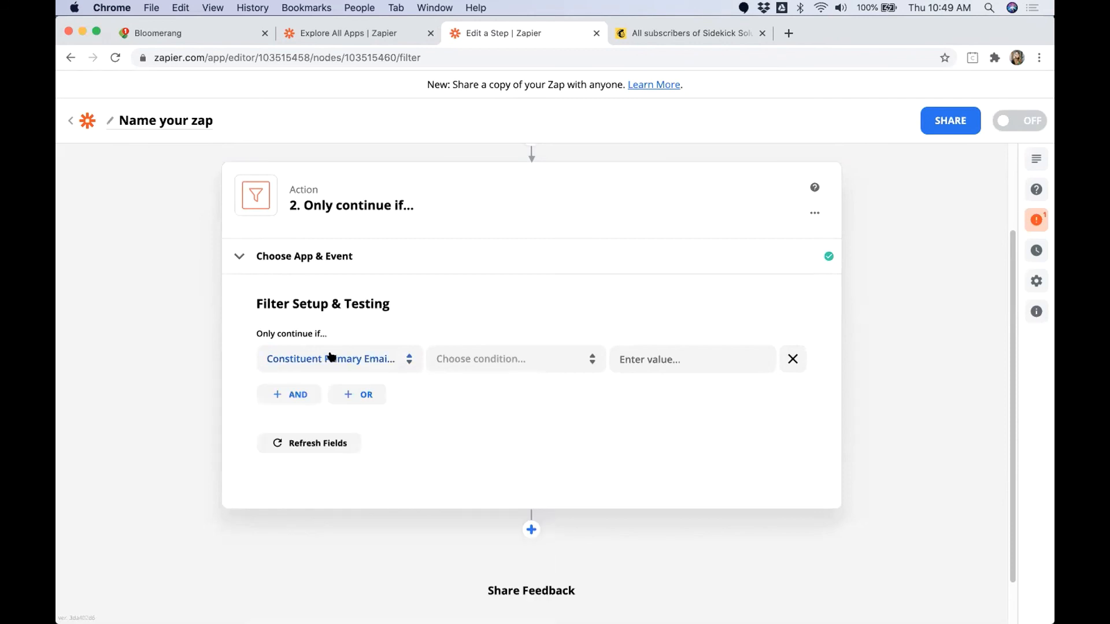
Step: Search the first condition's field choices for Email again and reselect Constituent Primary Email Value
click(297, 365)
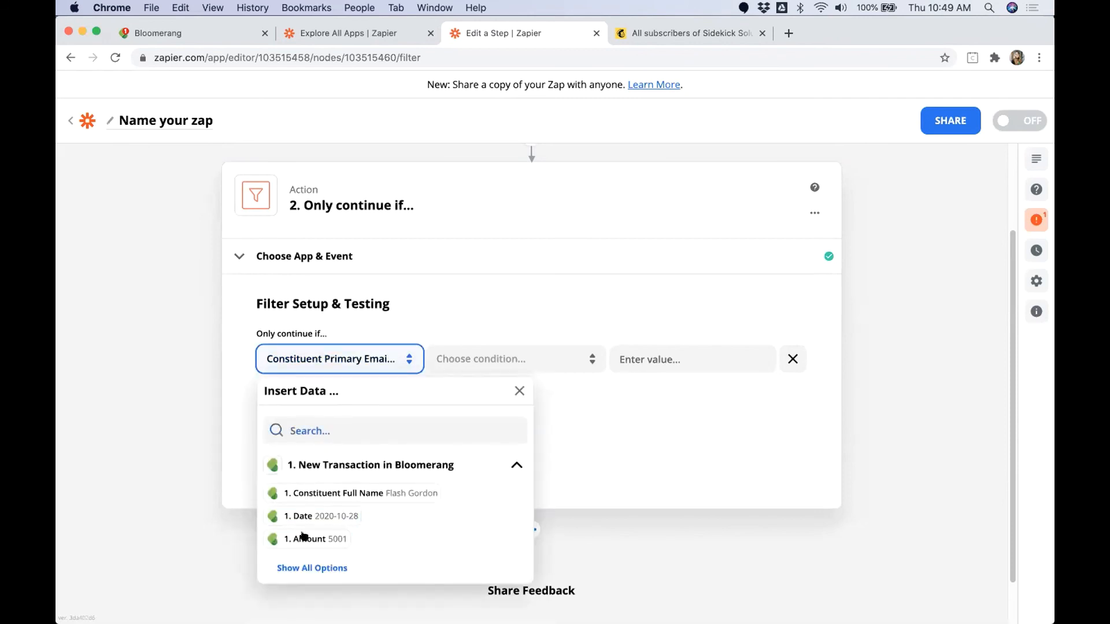
click(316, 430)
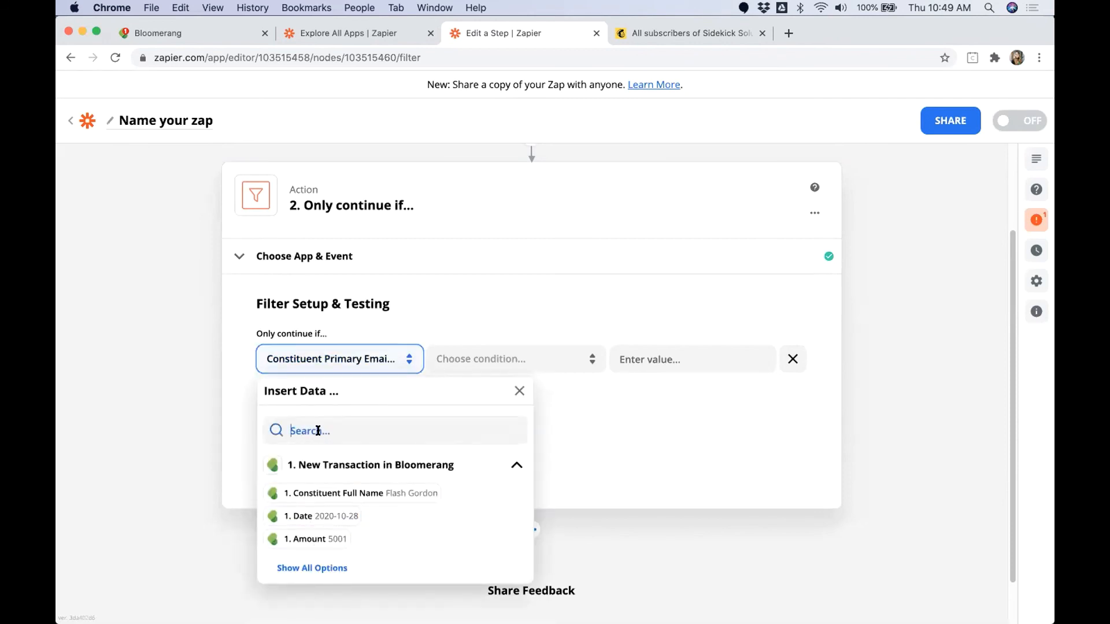
text(Email)
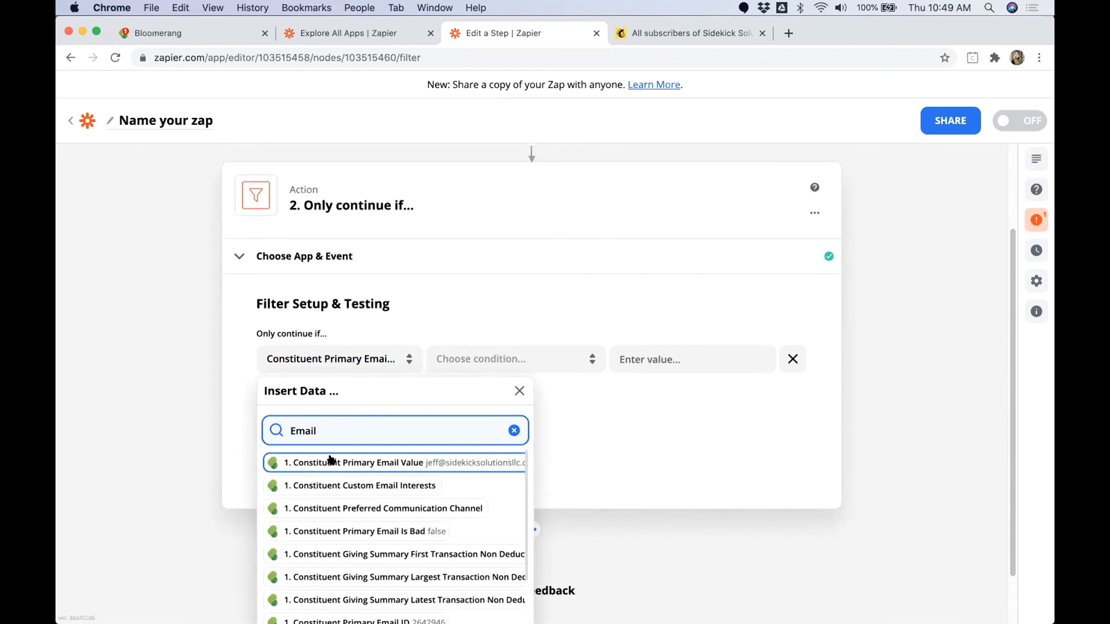
click(364, 464)
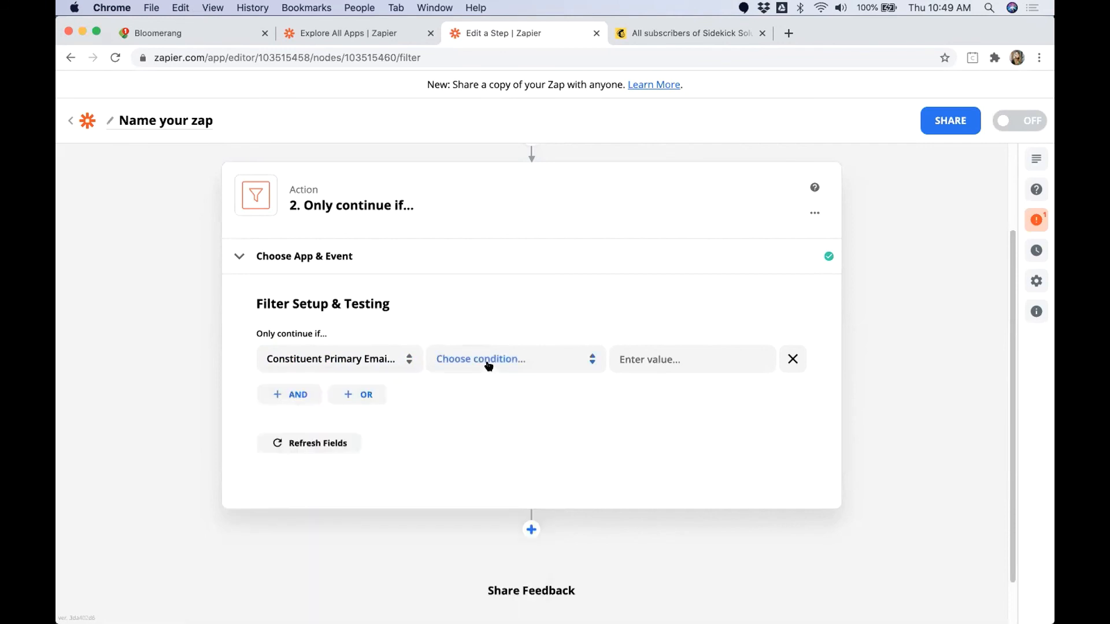
Step: Set the primary email condition to Exists
click(485, 361)
scroll(487, 456, down, 10)
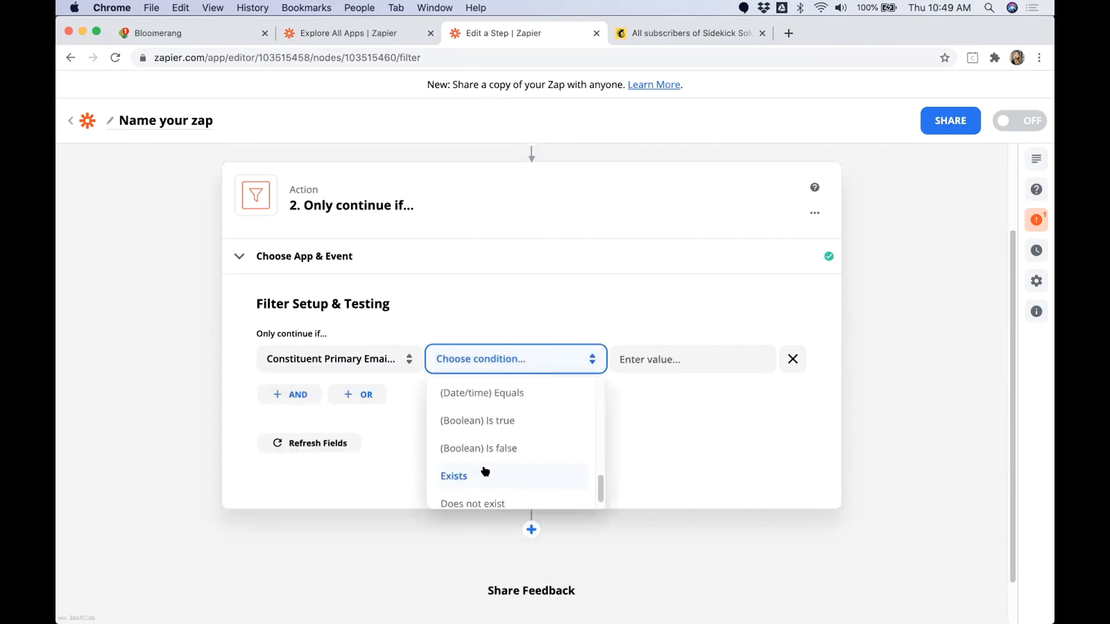
click(482, 471)
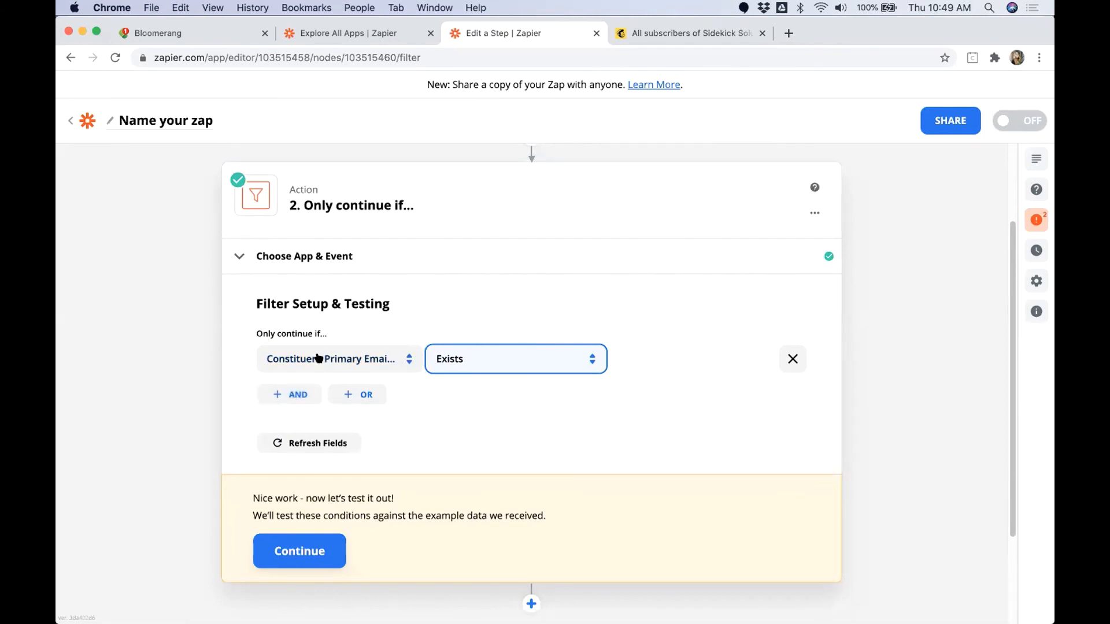
Step: Add an AND condition to the filter and set its field to Constituent Email Interest Type
click(292, 392)
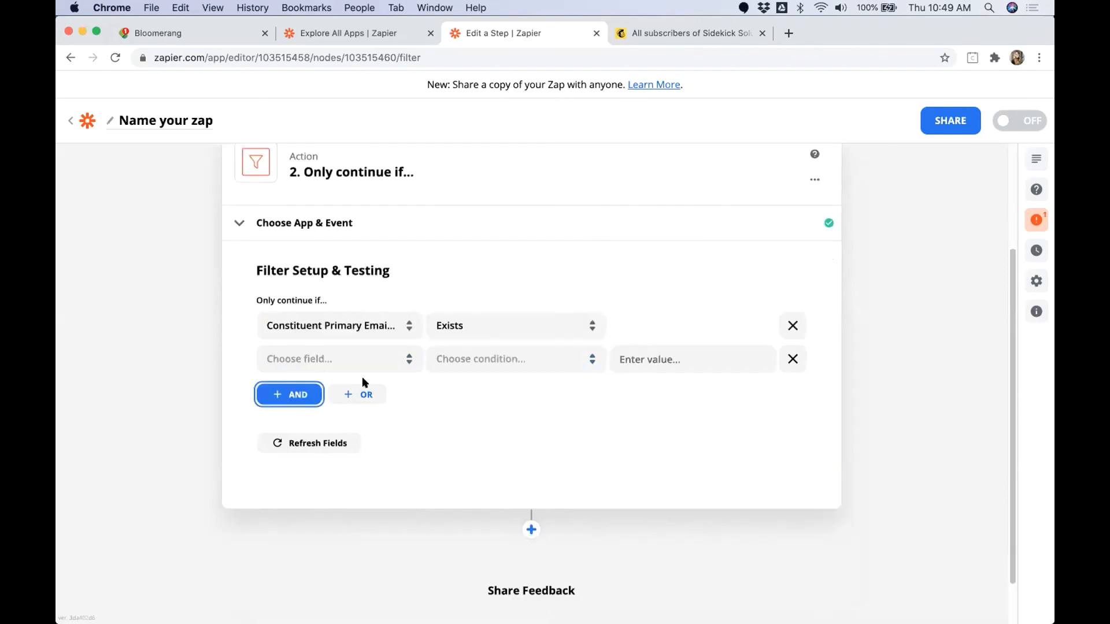
click(371, 365)
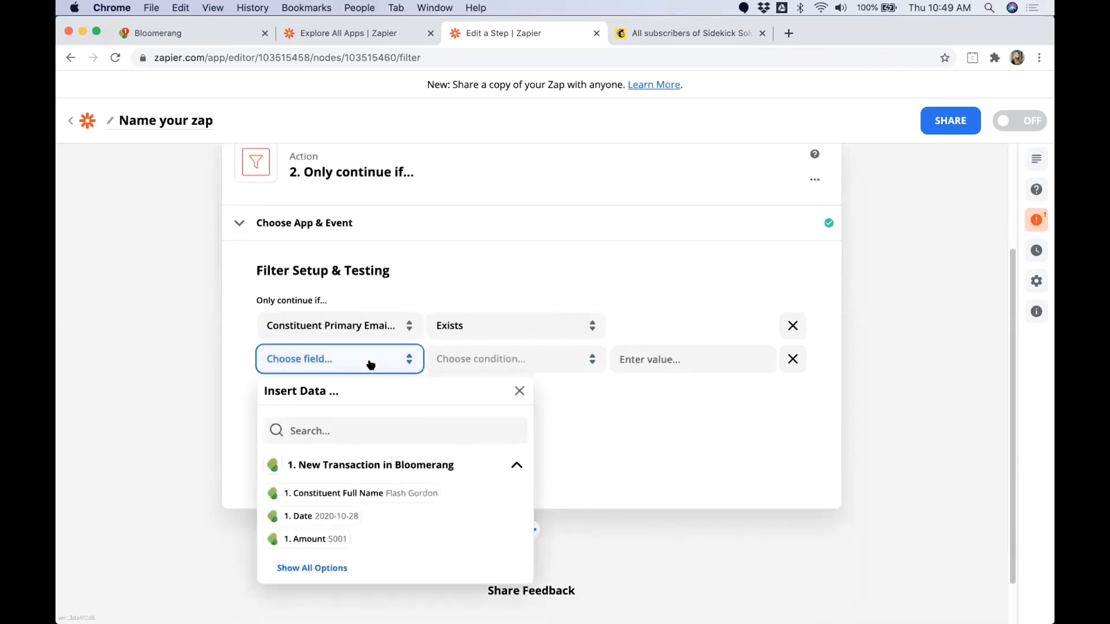
click(354, 431)
text(Email Inter)
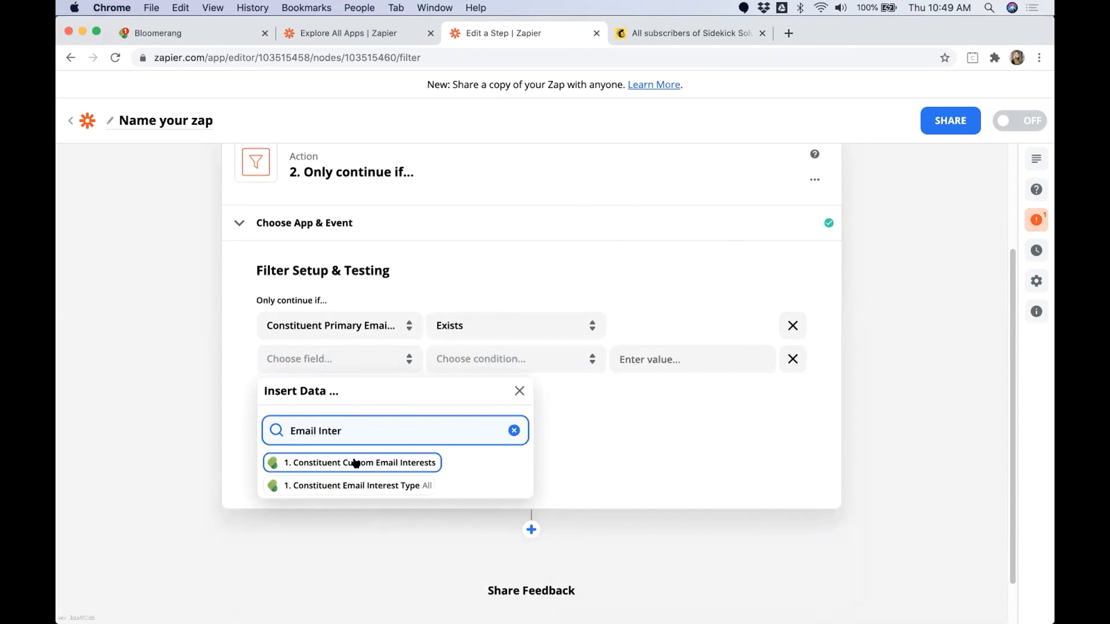
click(347, 486)
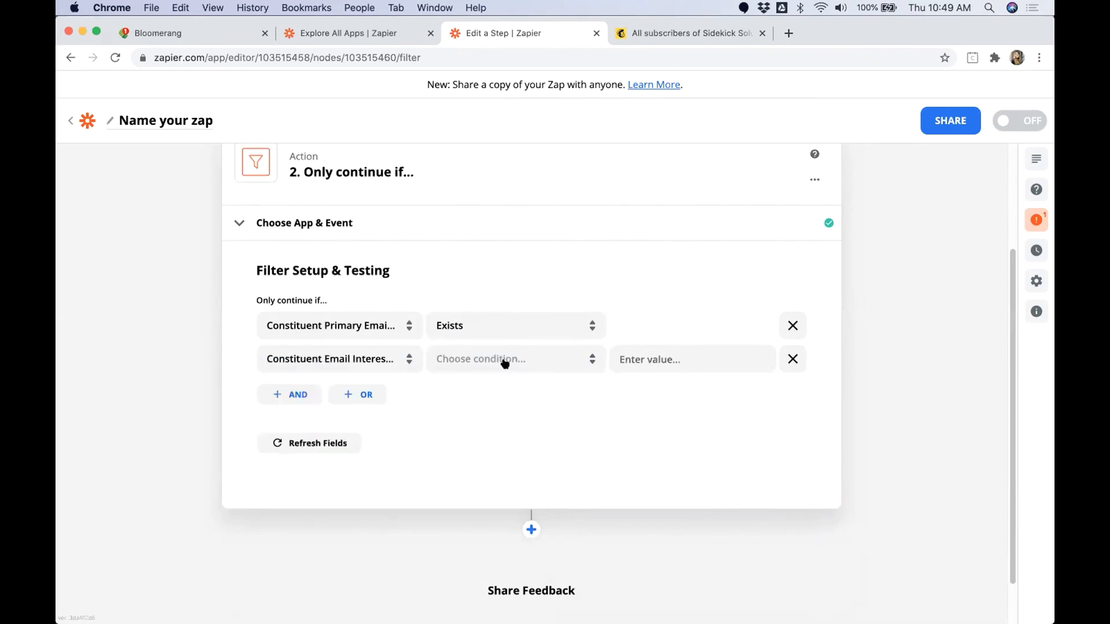
Step: Set the email interest condition to (Text) Does not contain with the value OptedOut
click(512, 359)
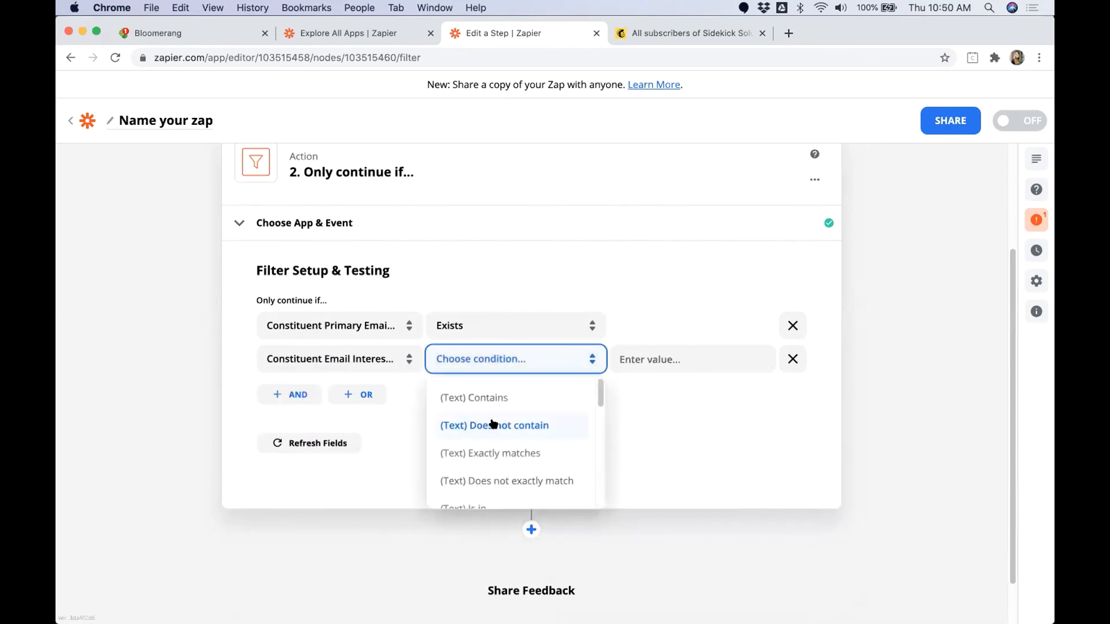
click(496, 425)
click(664, 350)
text(OptedOut)
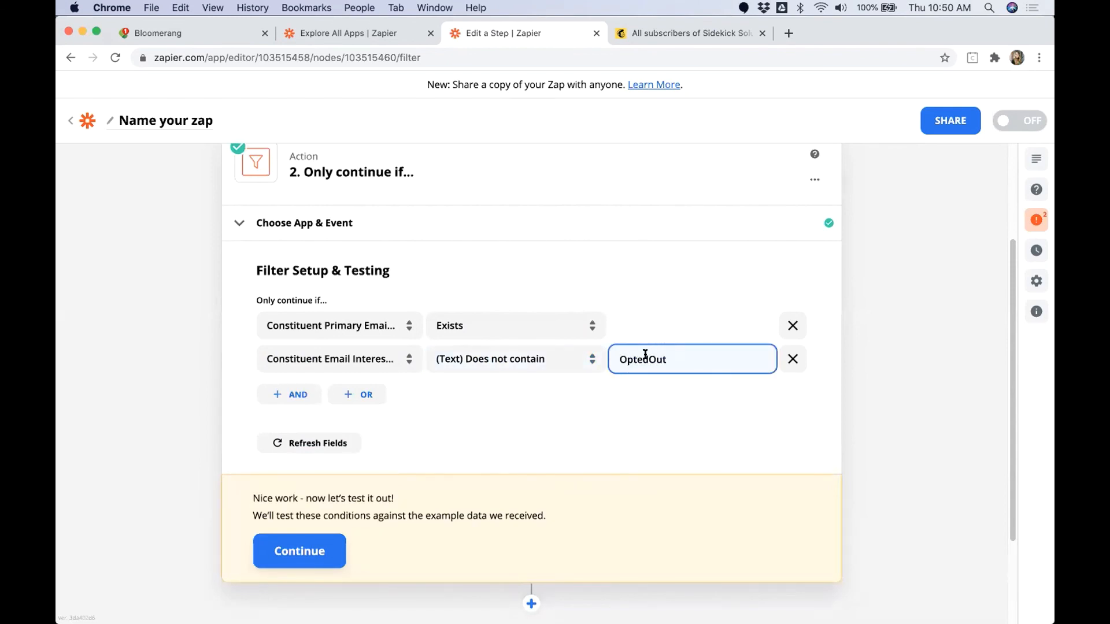
Step: Check the Constituent Email Interest Type sample value and the OptedOut text used in the second condition
click(357, 362)
click(365, 434)
text(Ema)
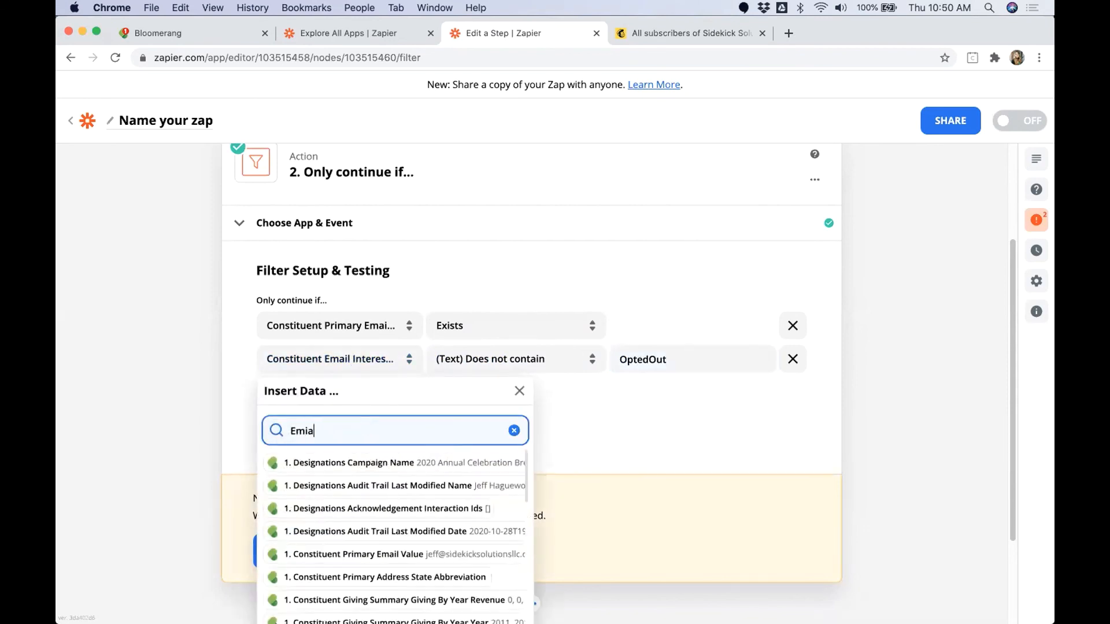
text(il Inter)
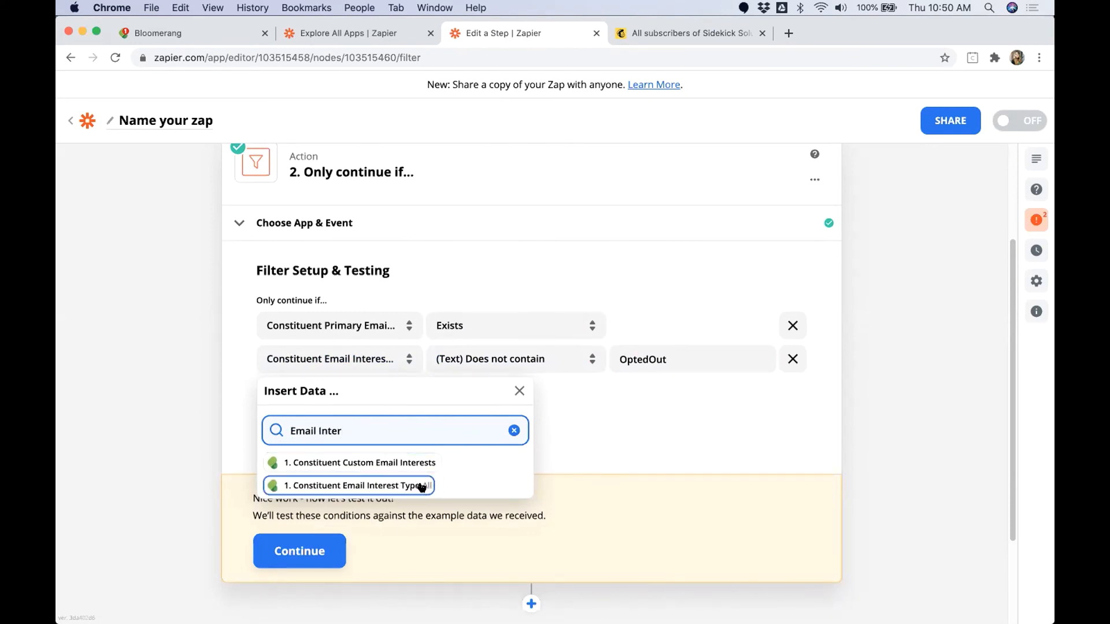
click(669, 360)
drag(669, 359, 618, 357)
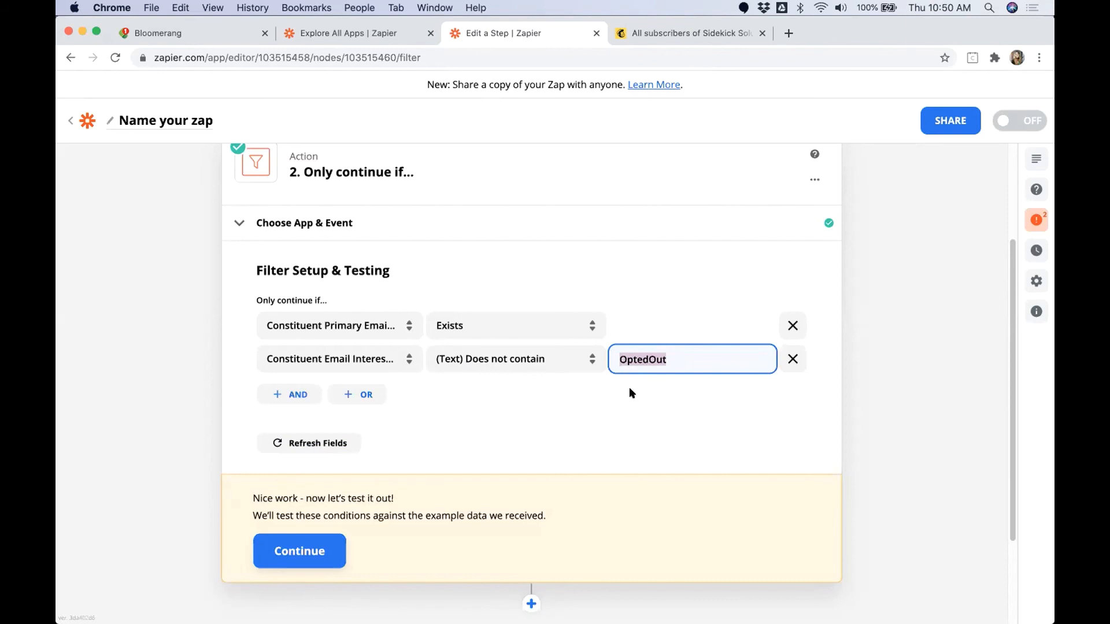
drag(668, 360, 618, 357)
scroll(438, 488, up, 2)
scroll(438, 487, down, 1)
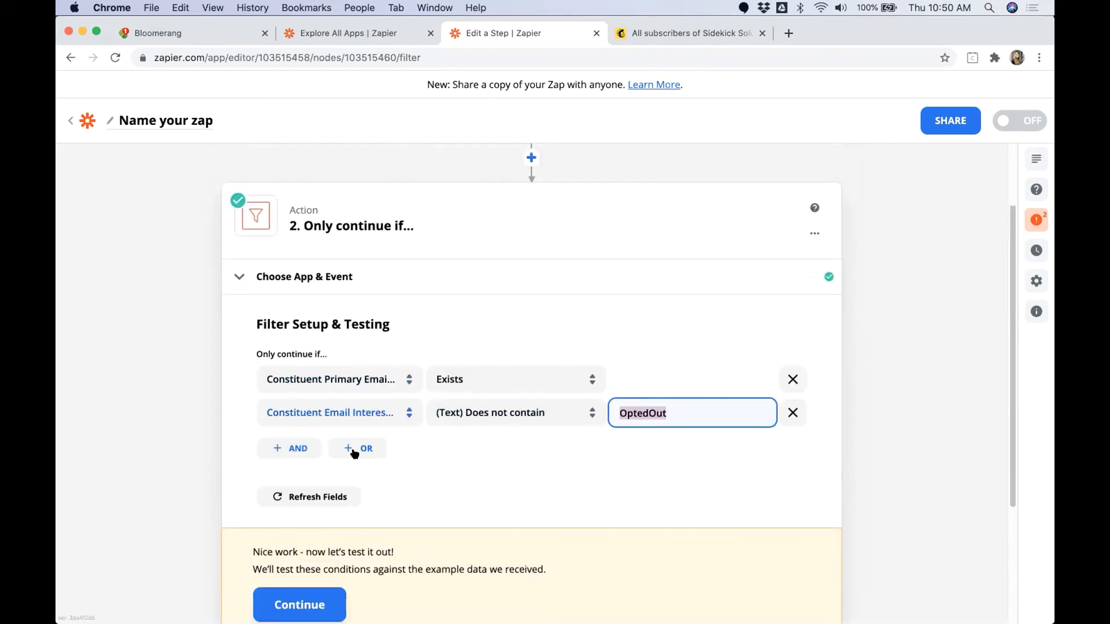
Step: Test the filter conditions against the sample data, review the result, and finish editing the filter step
click(324, 595)
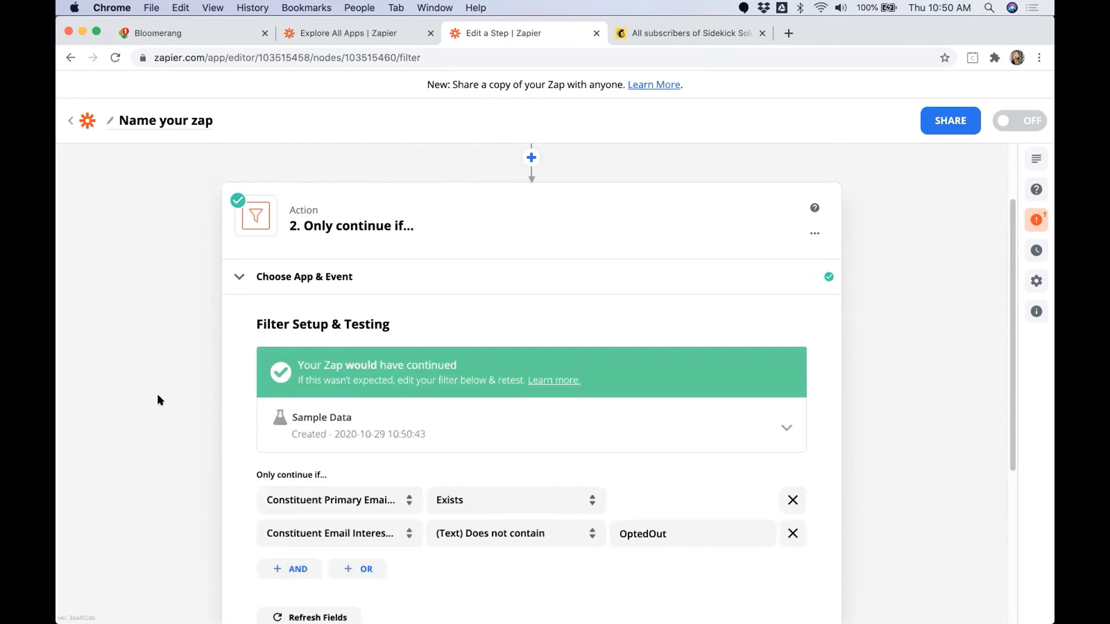
scroll(153, 397, down, 2)
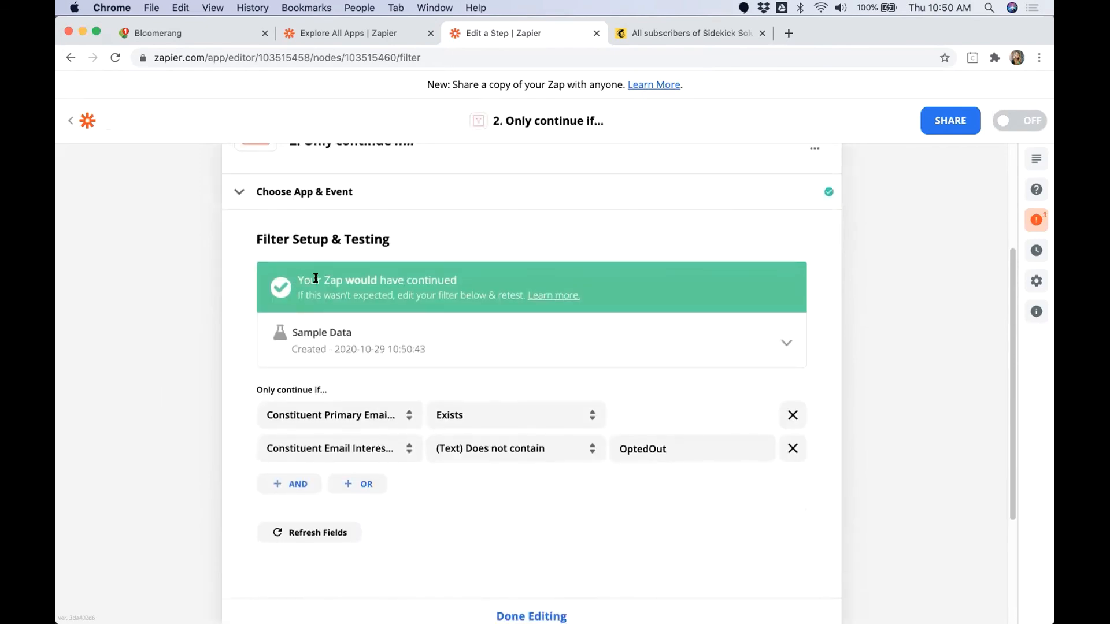
drag(316, 278, 470, 282)
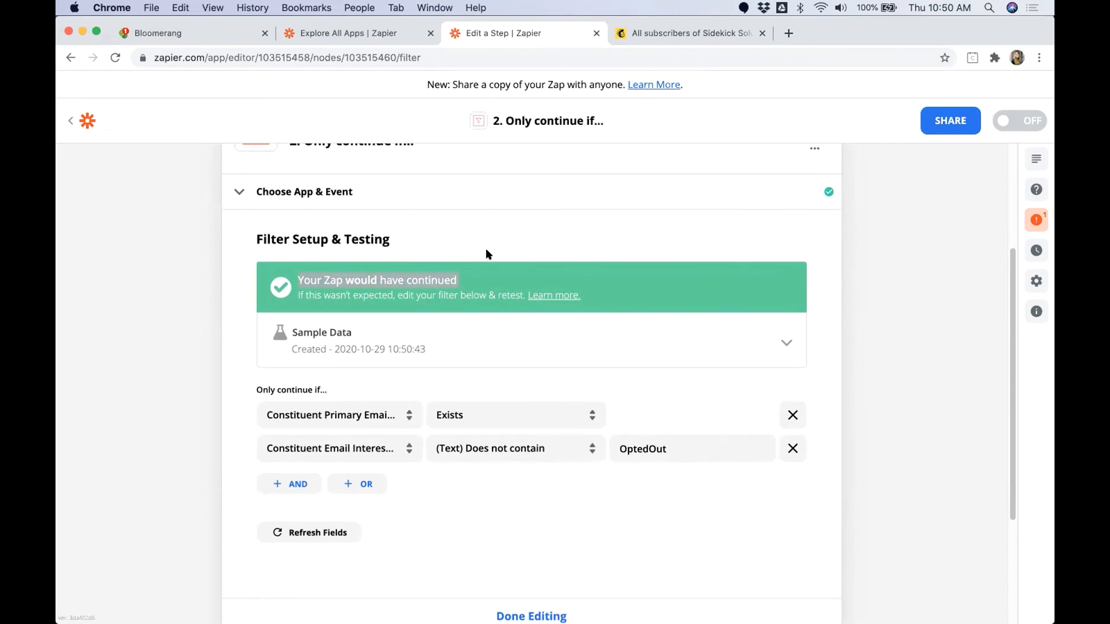
scroll(697, 288, up, 2)
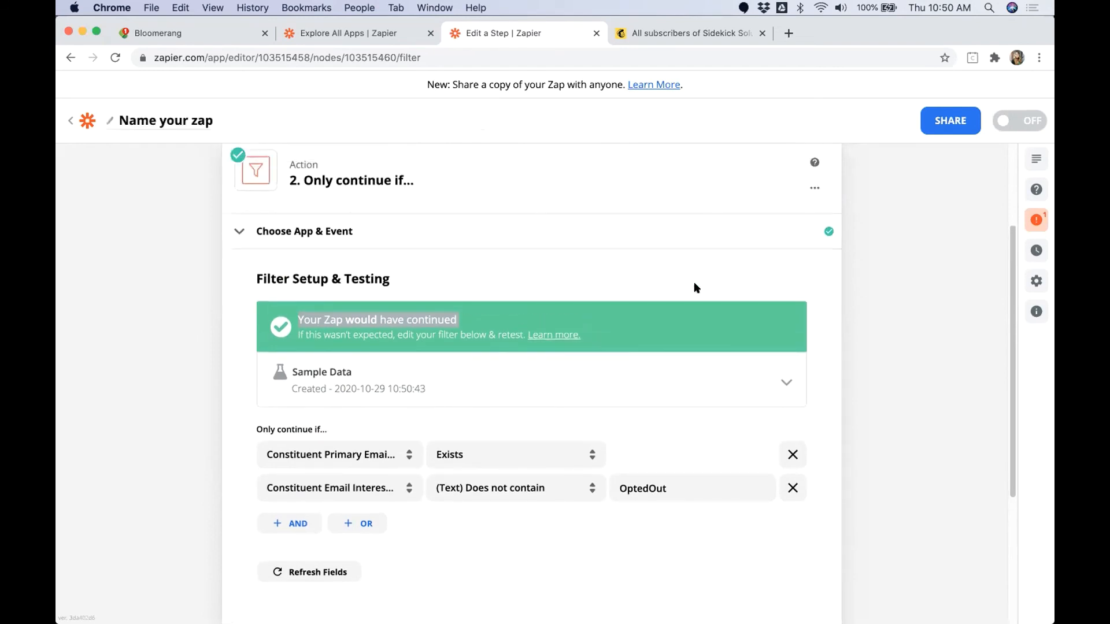
scroll(614, 258, up, 5)
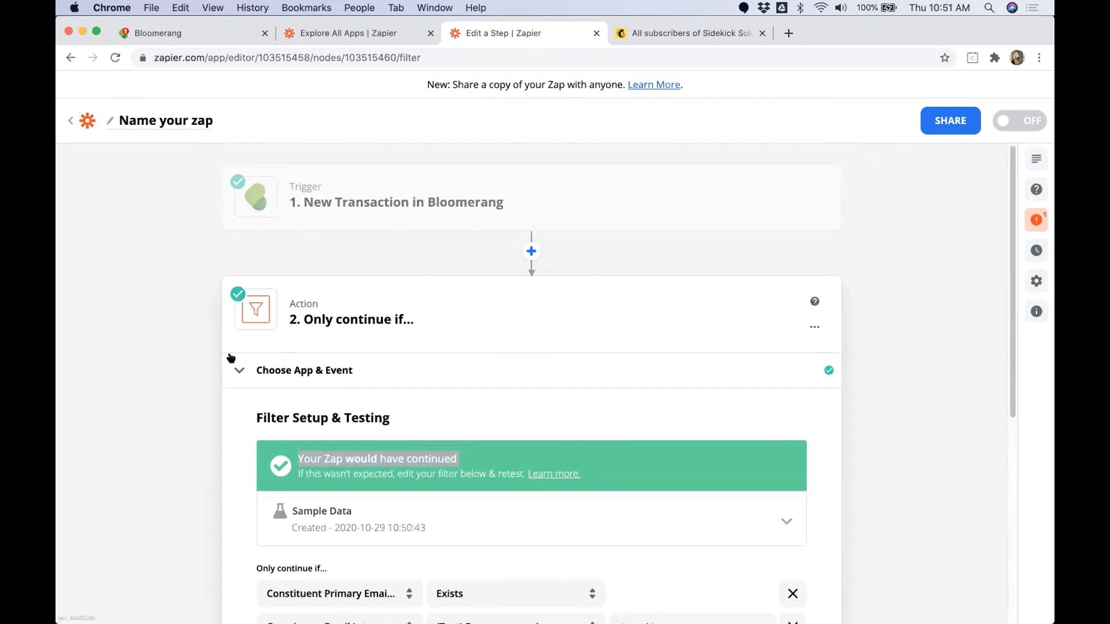
scroll(225, 363, down, 2)
scroll(224, 359, down, 5)
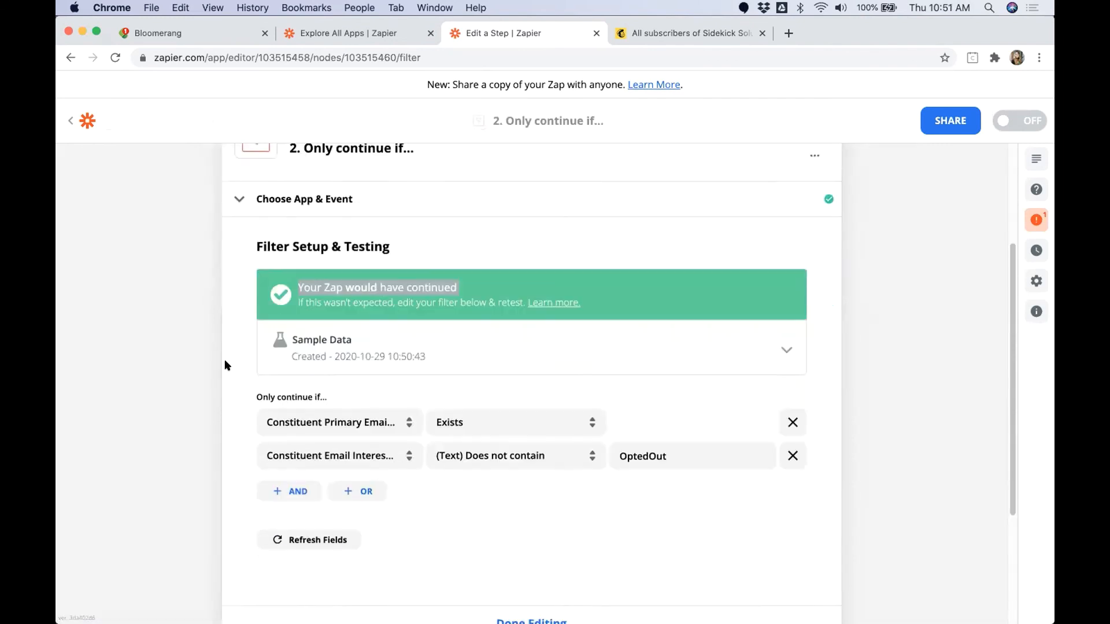
click(533, 534)
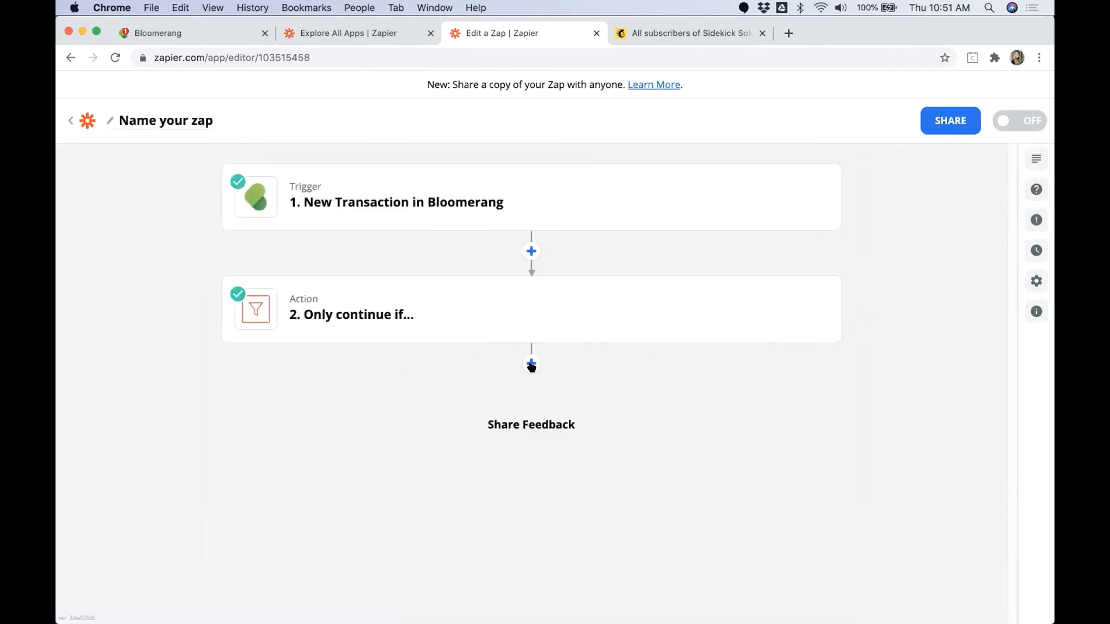
Step: Add Mailchimp as the zap's third step with the Add/Update Subscriber action event
click(530, 365)
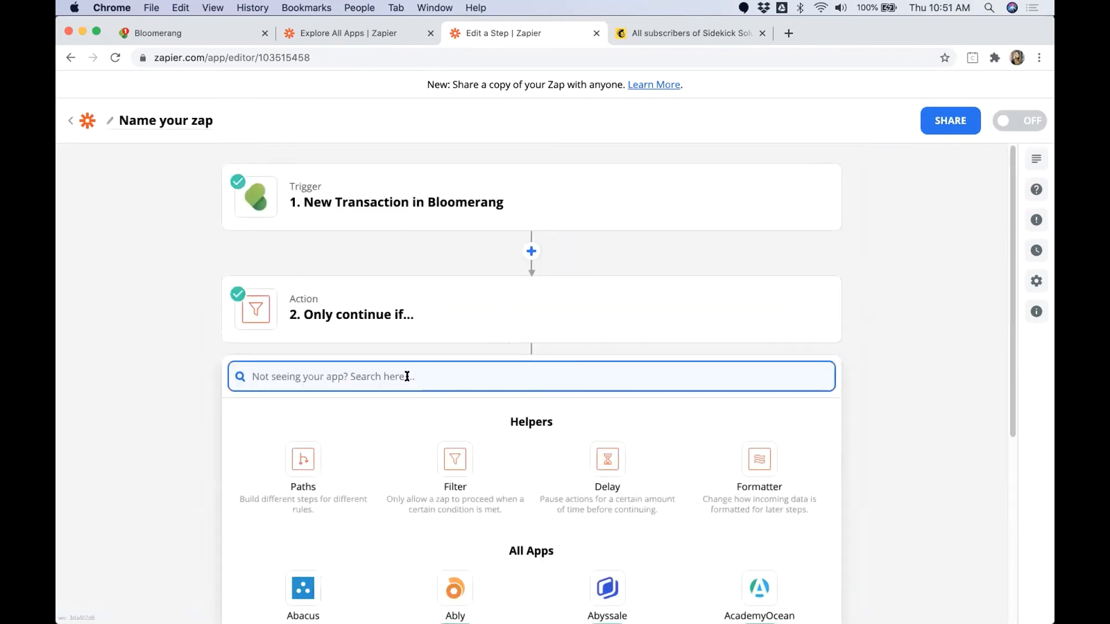
text(Mailchimp)
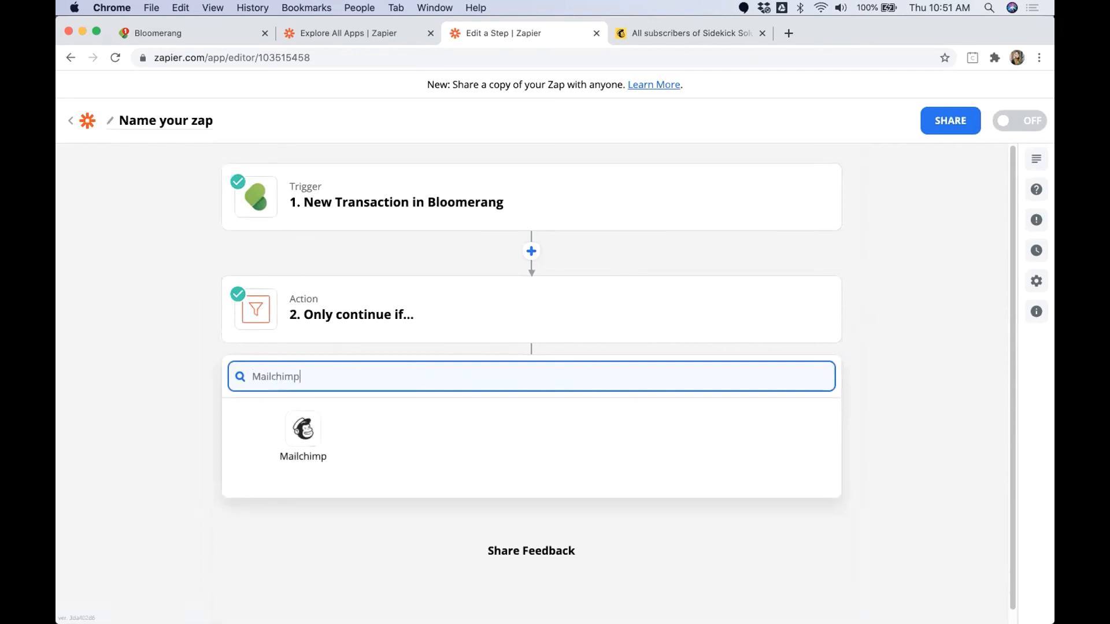
click(324, 431)
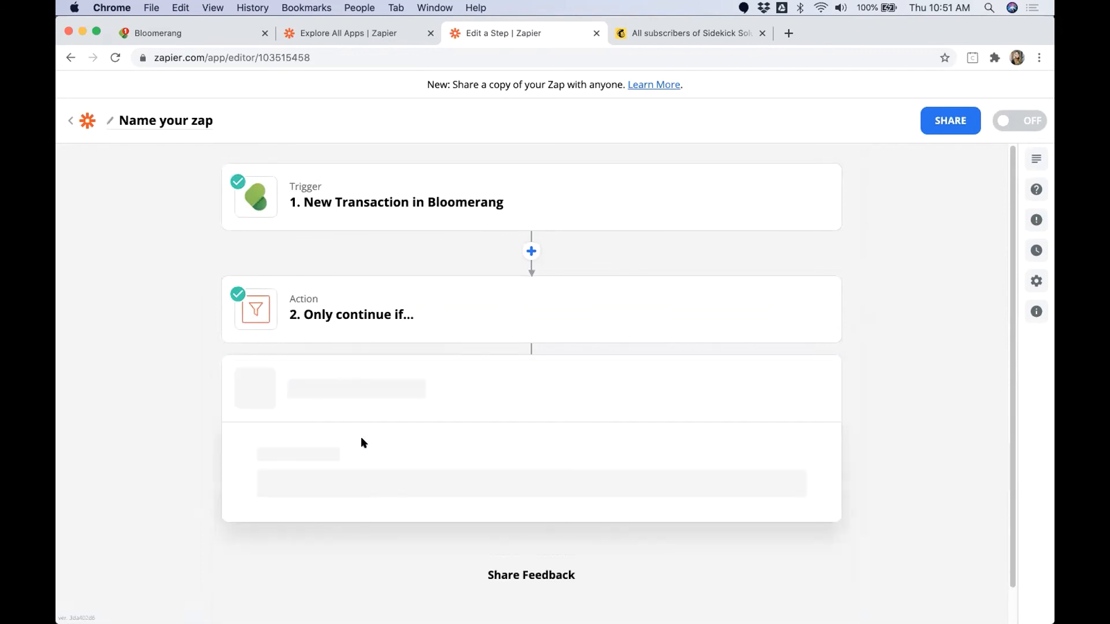
click(341, 488)
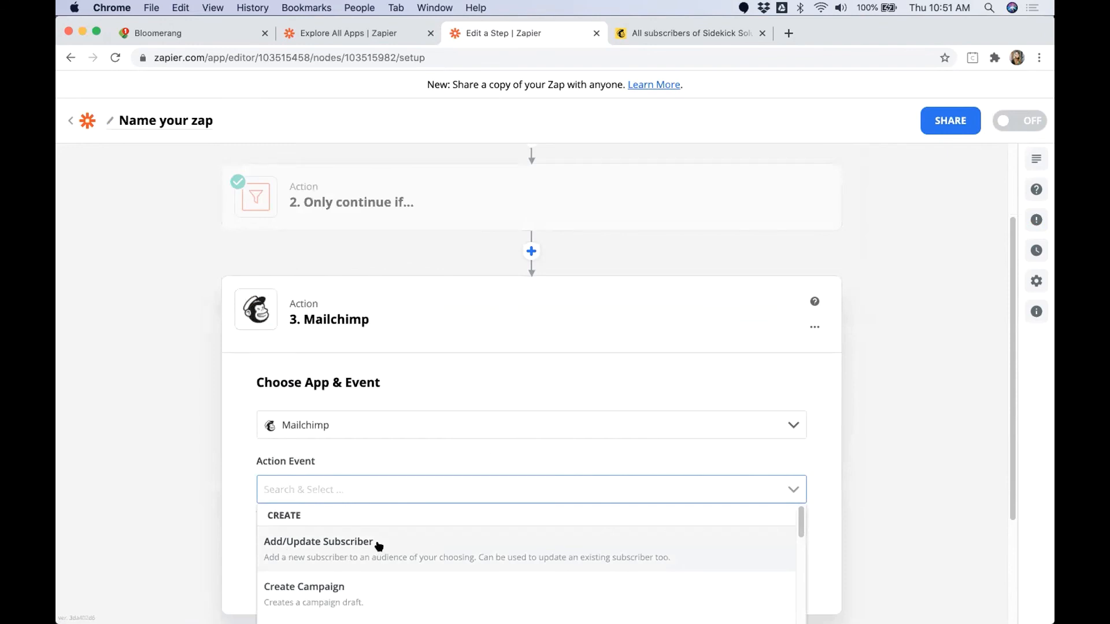
click(490, 545)
click(498, 561)
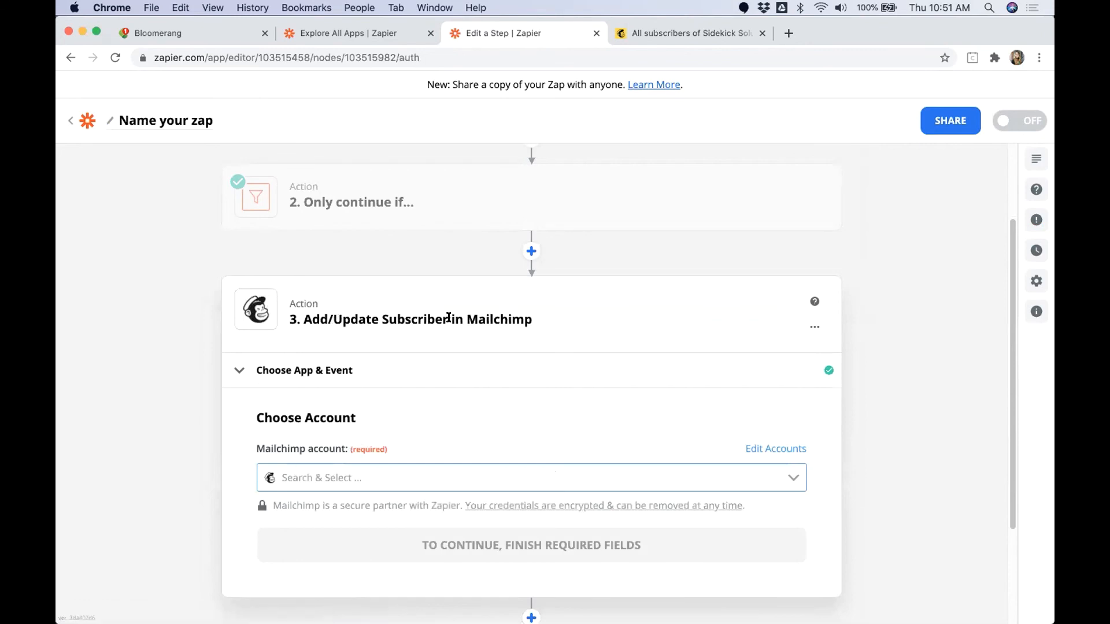
Step: Choose Sidekick Solutions Sandbox as the Mailchimp account and continue to the subscriber settings
click(305, 477)
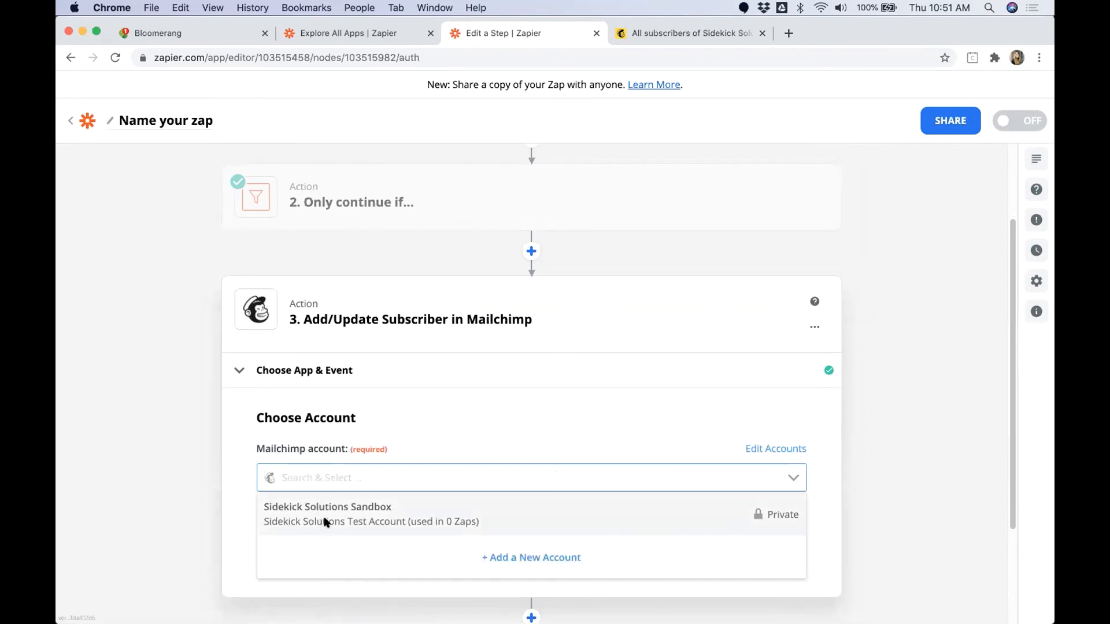
click(325, 520)
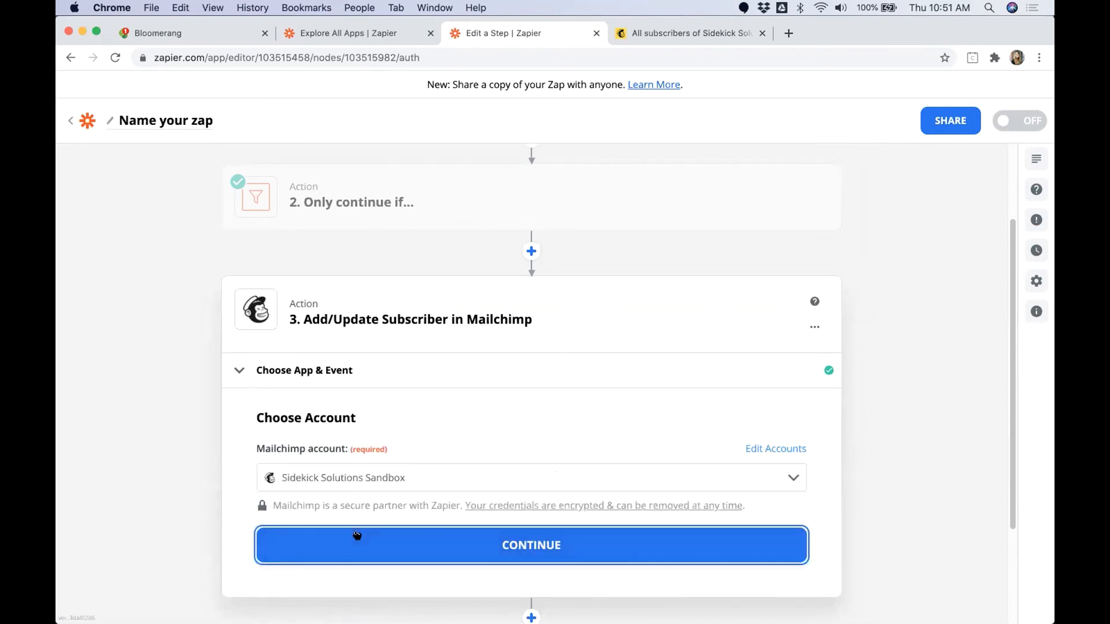
click(357, 535)
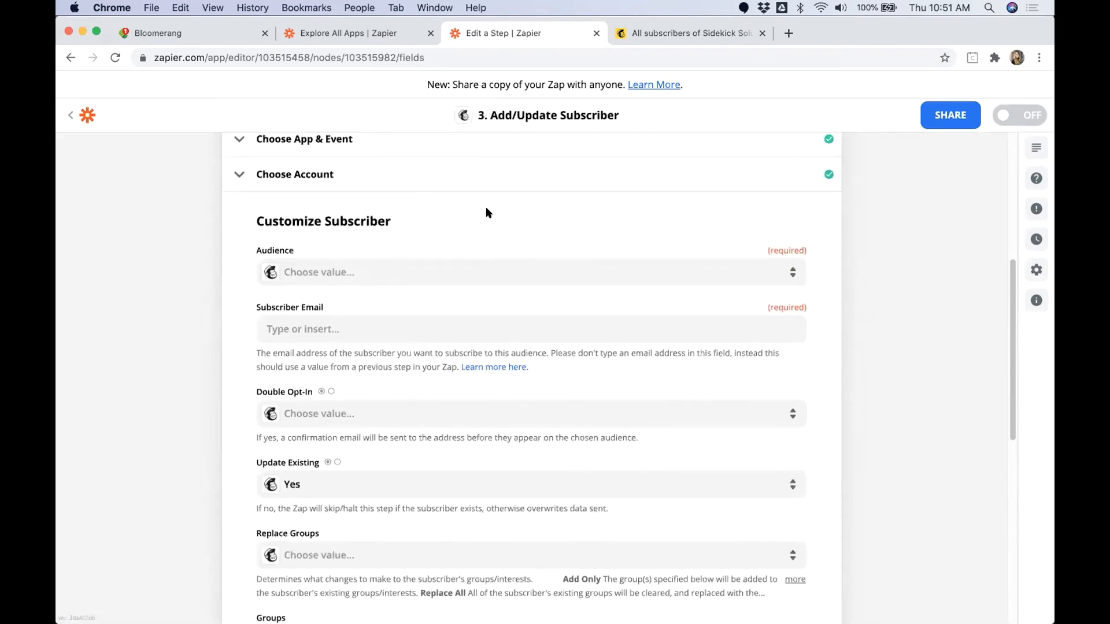
Step: Choose Sidekick Solutions Test Account as the audience and map Subscriber Email to the Constituent Primary Email Value
click(325, 270)
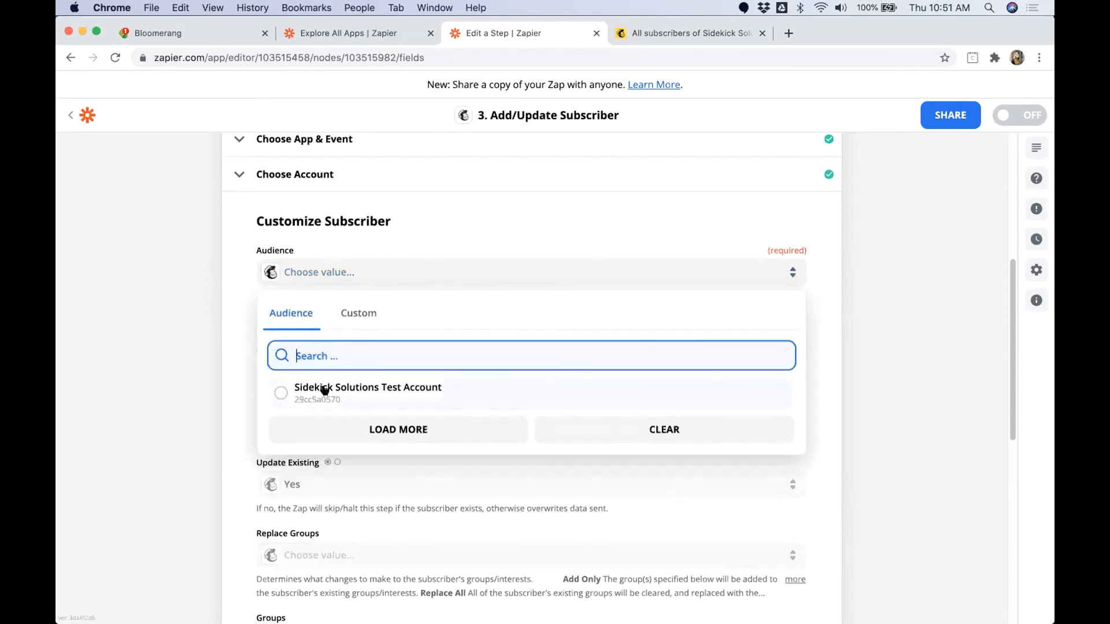
click(325, 391)
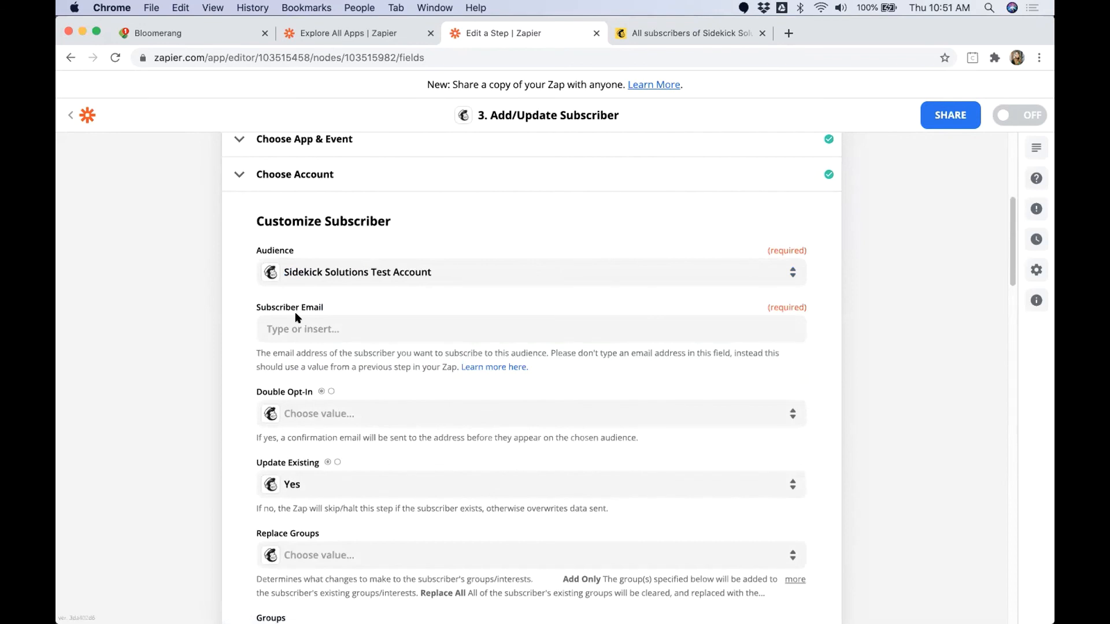
click(310, 328)
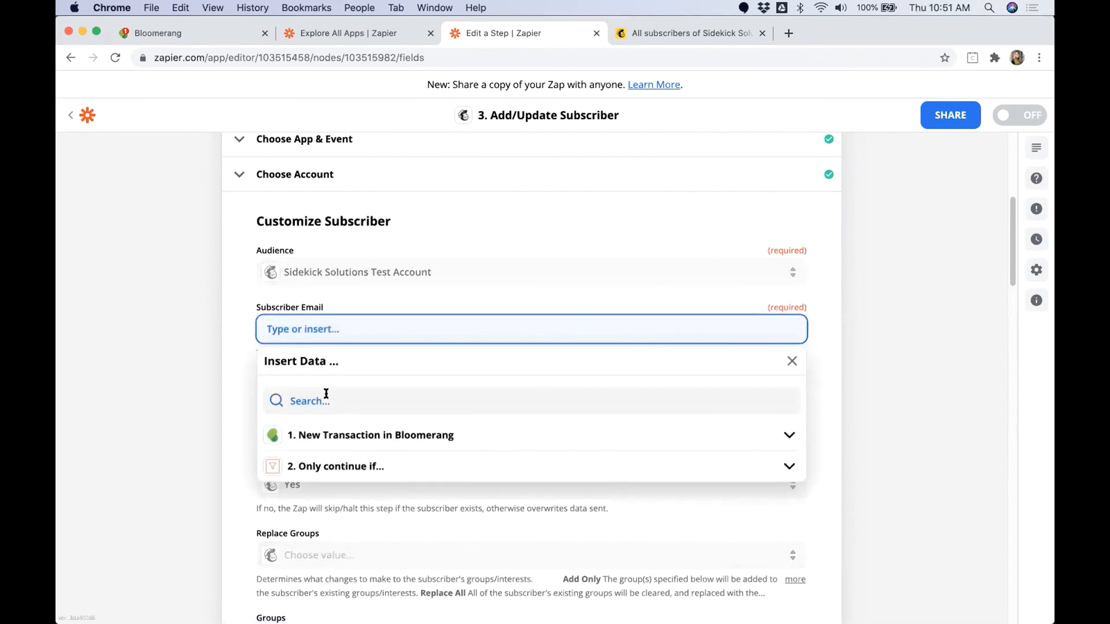
click(364, 396)
text(e)
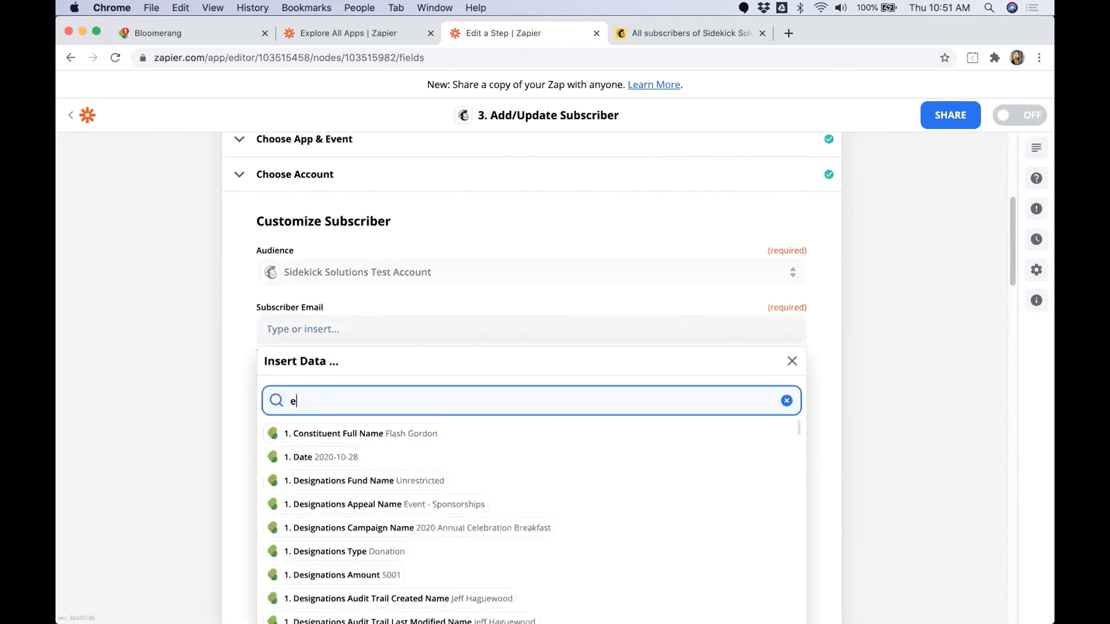
text(mail)
click(433, 433)
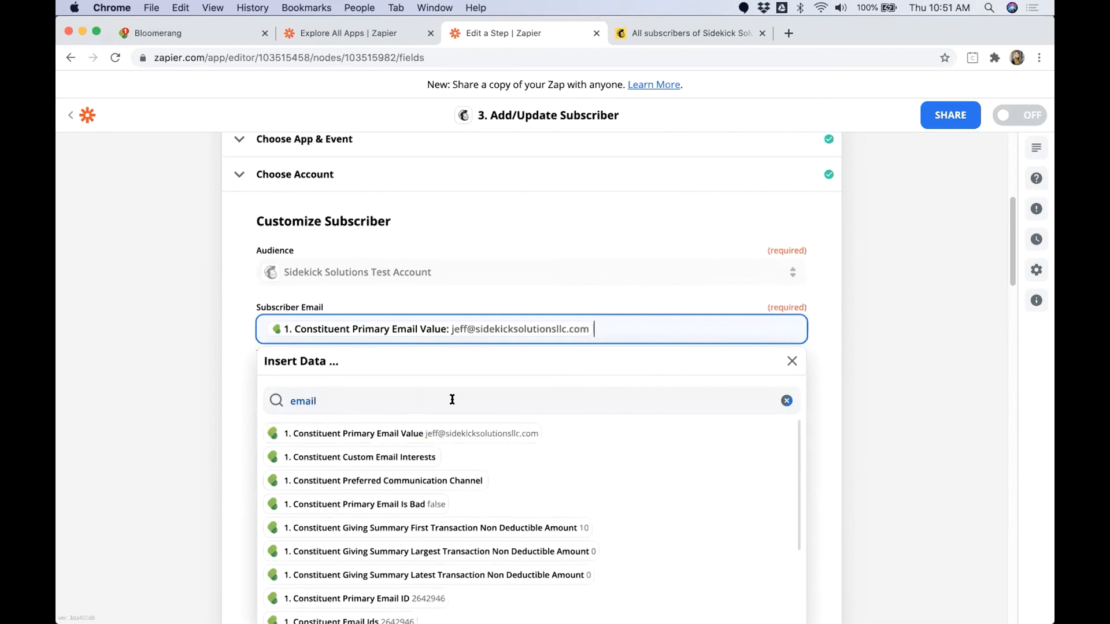
click(947, 361)
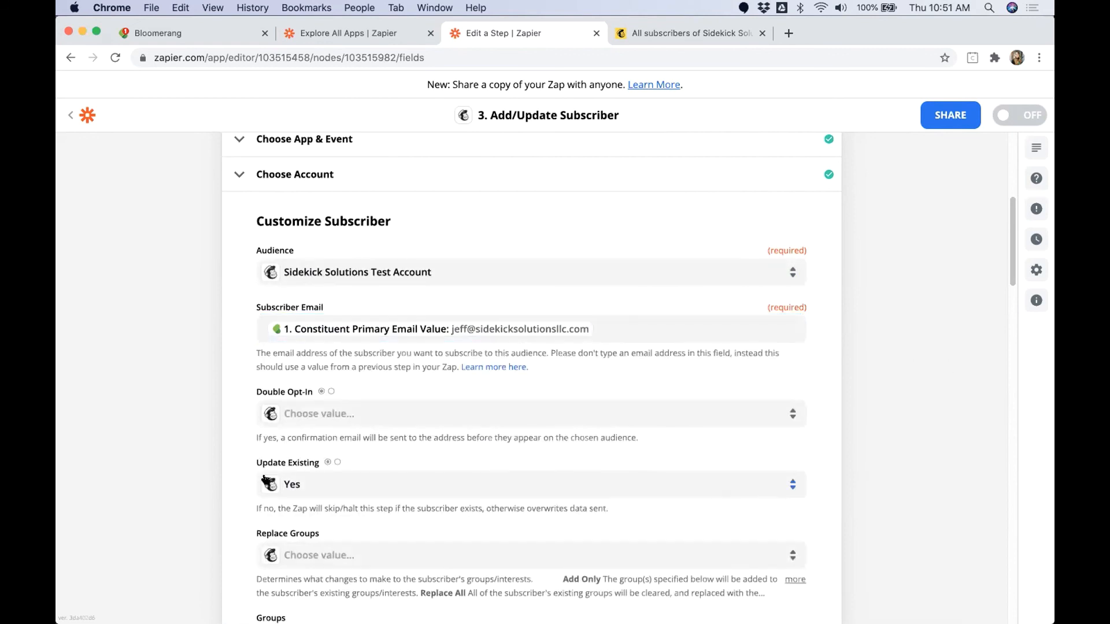
Step: Review the Update Existing setting and the replace groups, groups, language code and tag options of the subscriber
drag(257, 465, 307, 459)
click(314, 460)
triple_click(315, 461)
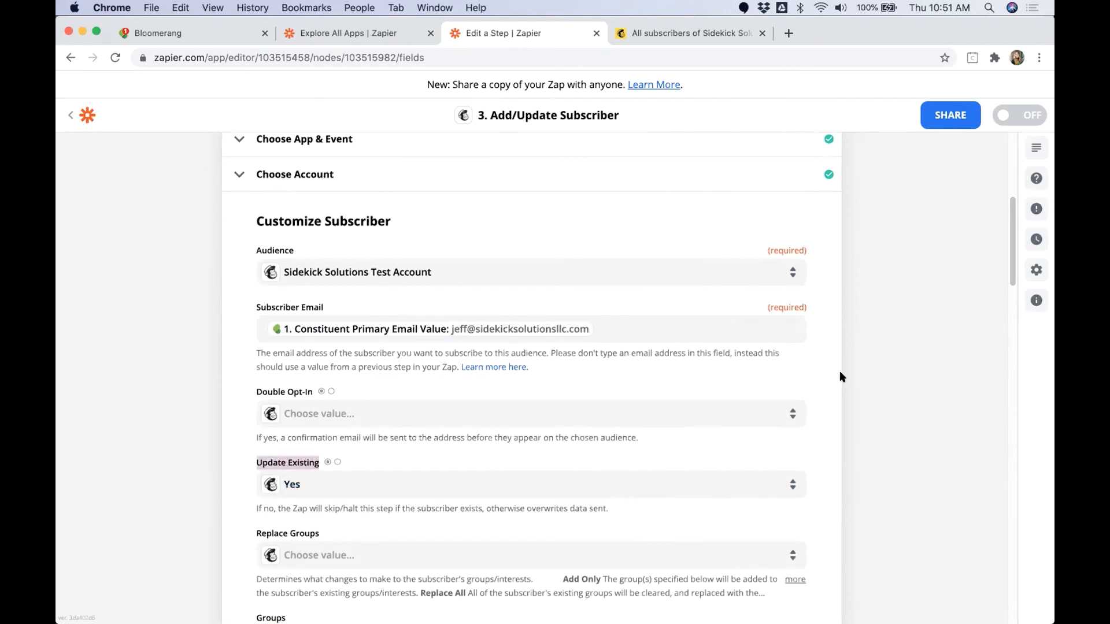
click(880, 391)
scroll(872, 402, down, 5)
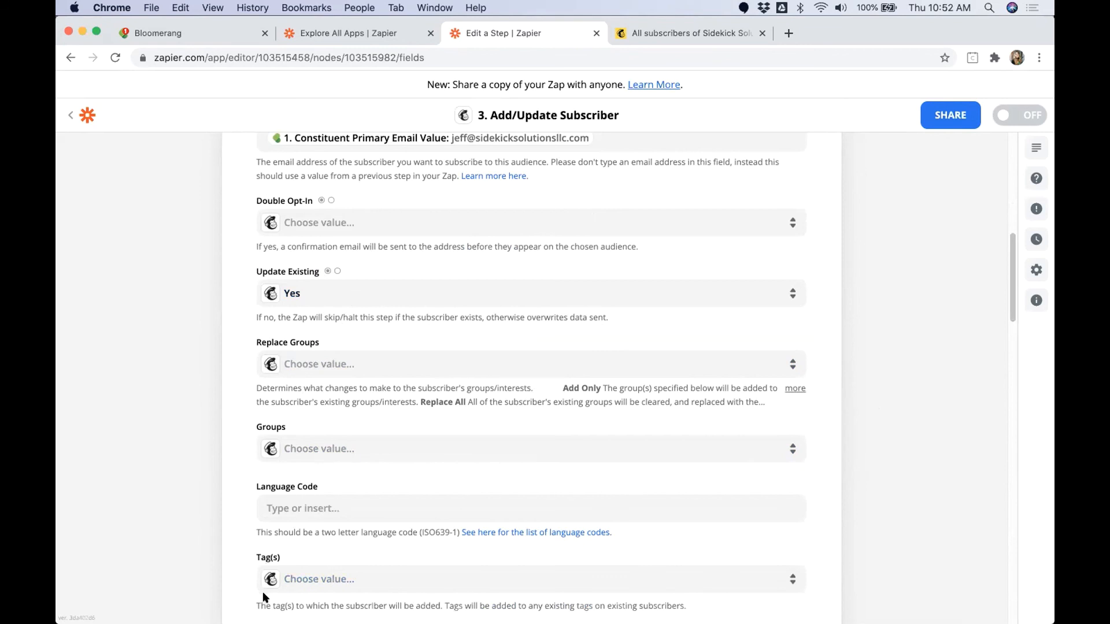
scroll(257, 386, up, 2)
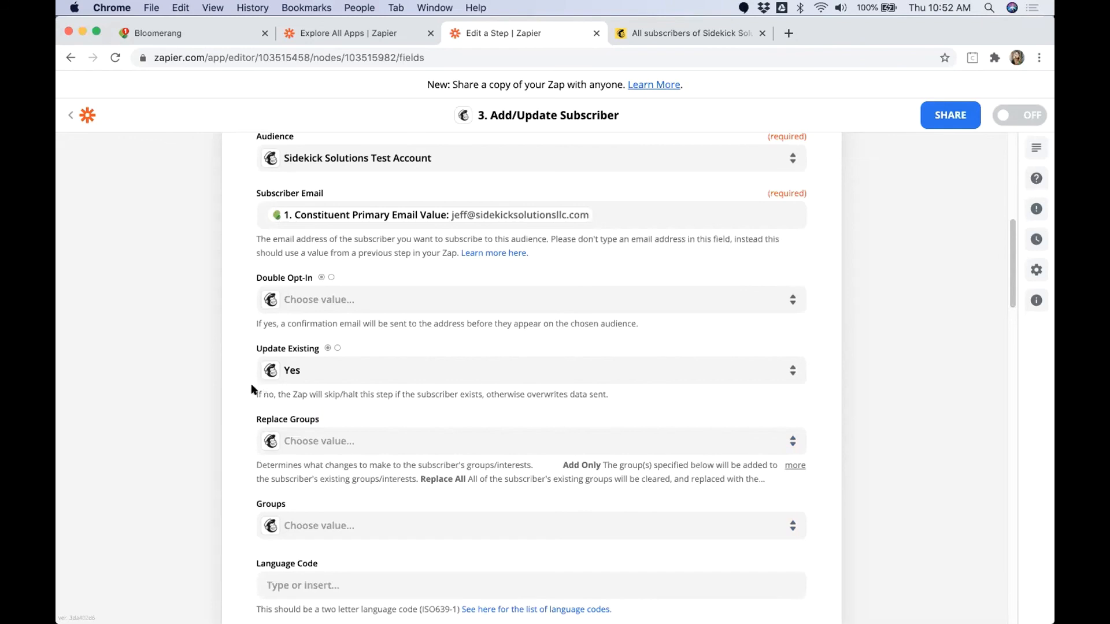
scroll(256, 379, down, 3)
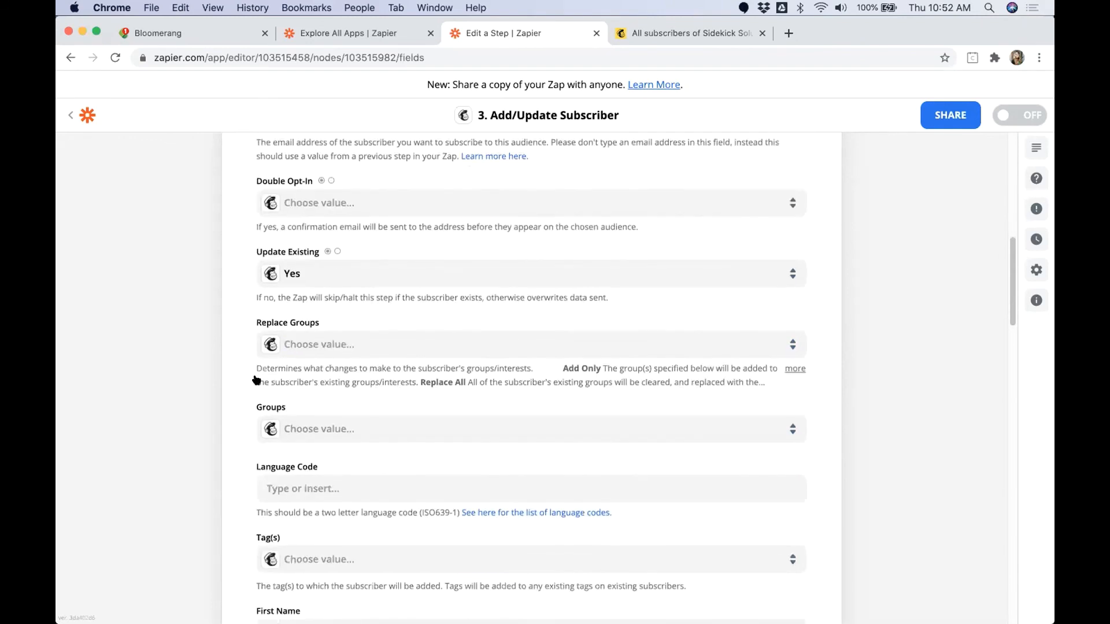
scroll(256, 380, down, 6)
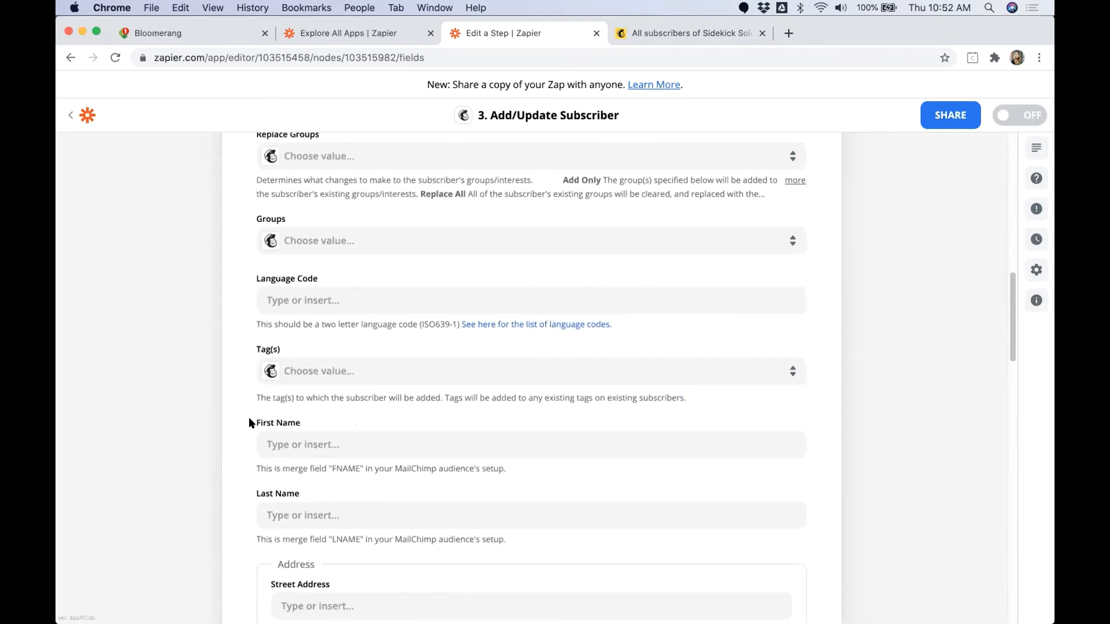
Step: Map the First Name merge field to Constituent First Name from the Bloomerang transaction
drag(249, 423, 300, 423)
scroll(238, 457, down, 2)
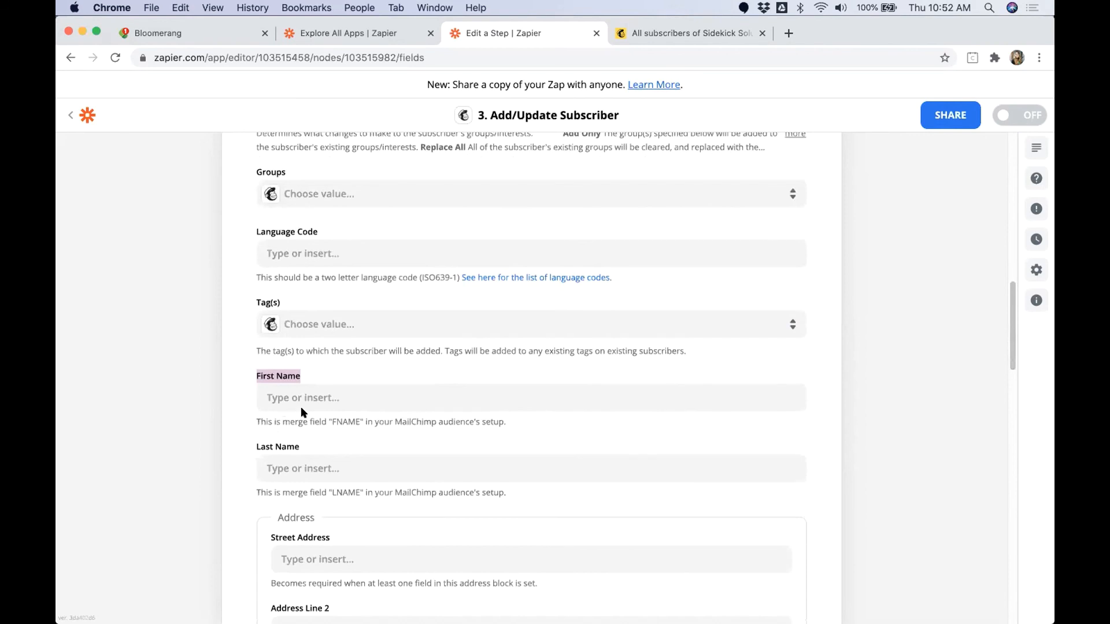
click(326, 397)
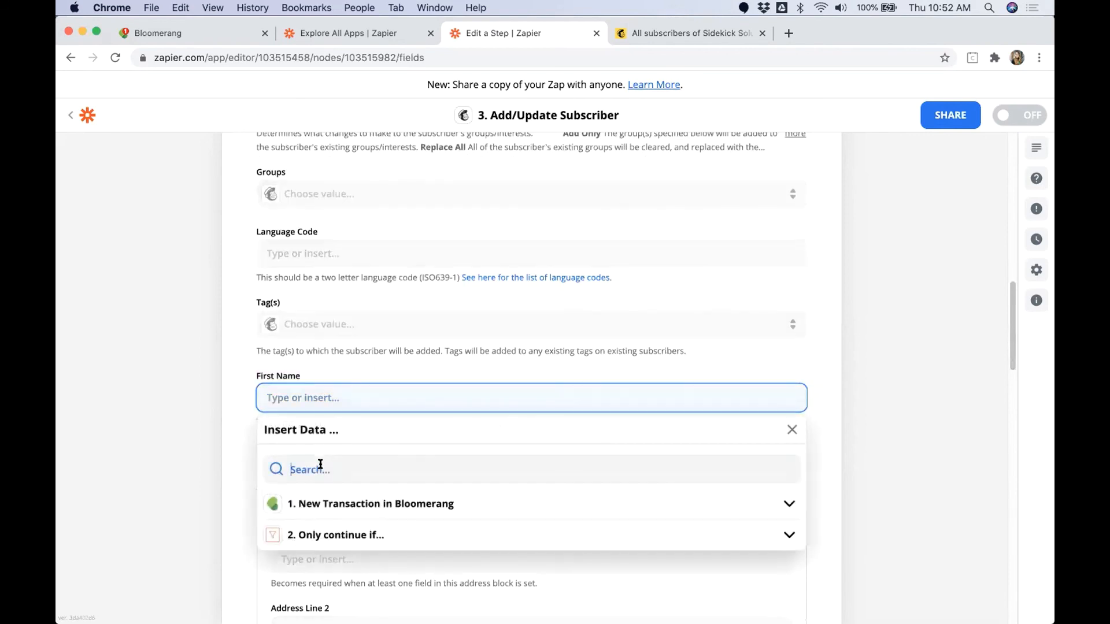
text(First)
click(347, 501)
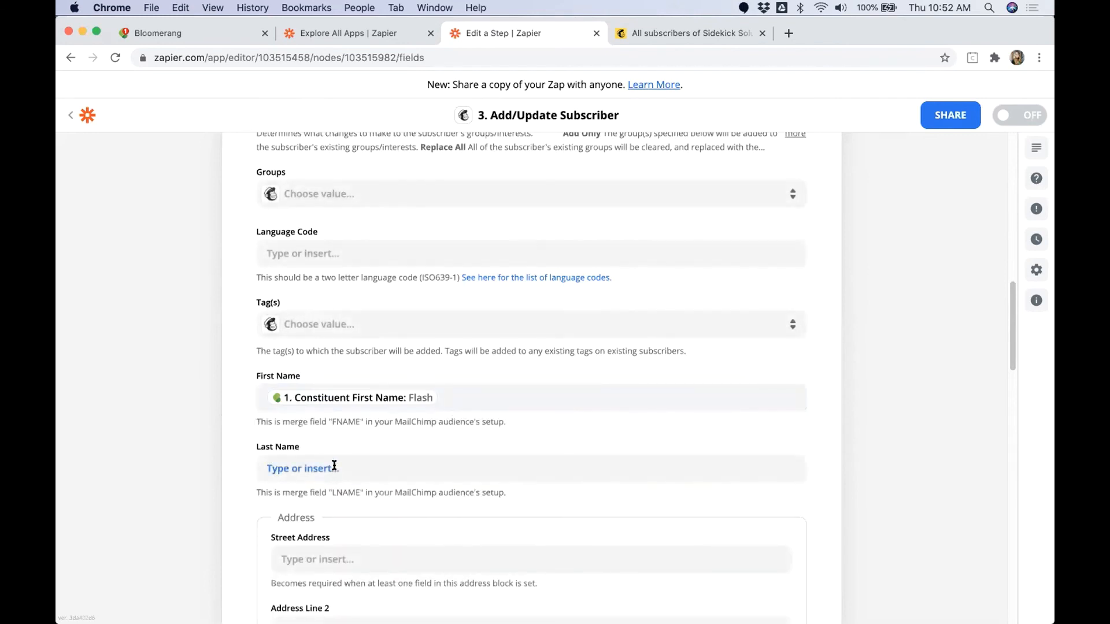
Step: Map the Last Name merge field to Constituent Last Name from the Bloomerang transaction
click(333, 469)
click(321, 533)
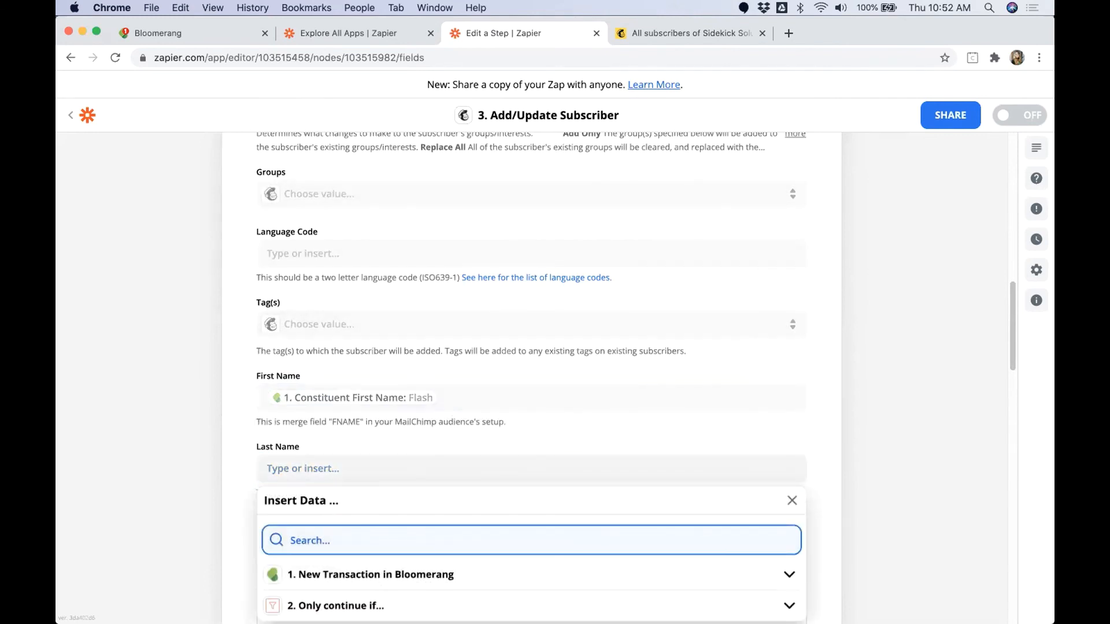
text(Last Name)
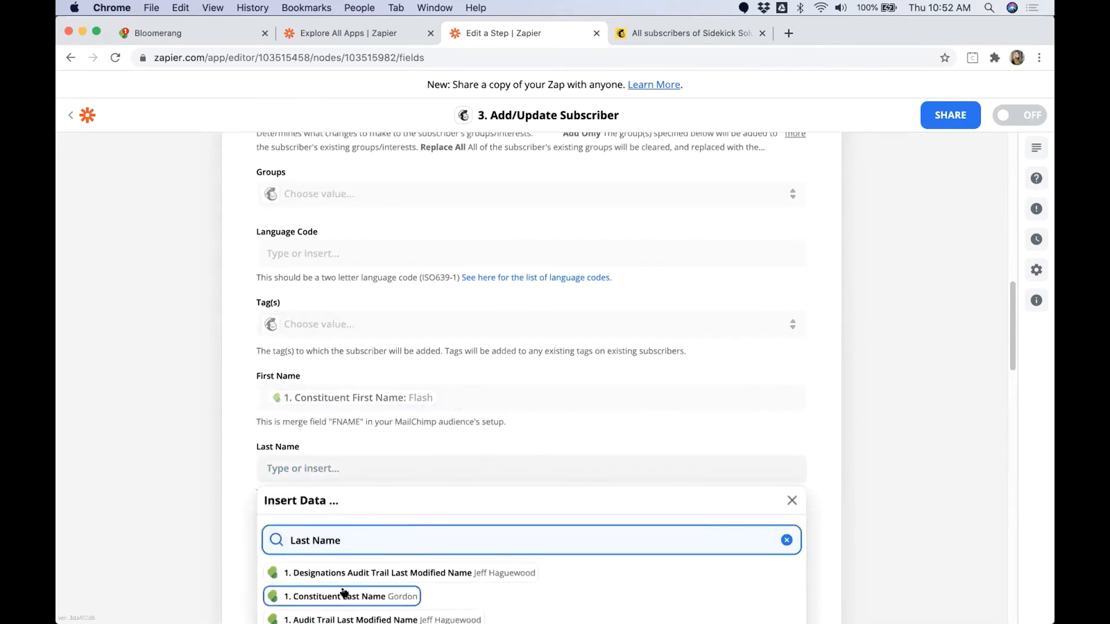
click(344, 593)
click(850, 480)
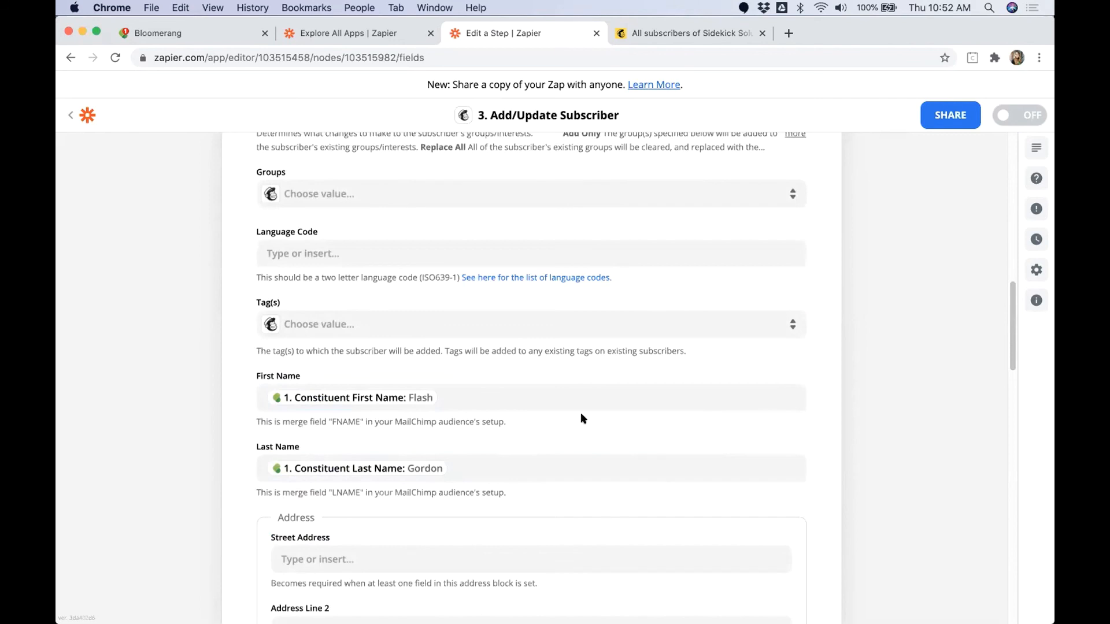
Step: Look through the address, phone number and birthday merge fields down to the custom Bloomerang fields
scroll(911, 402, down, 1)
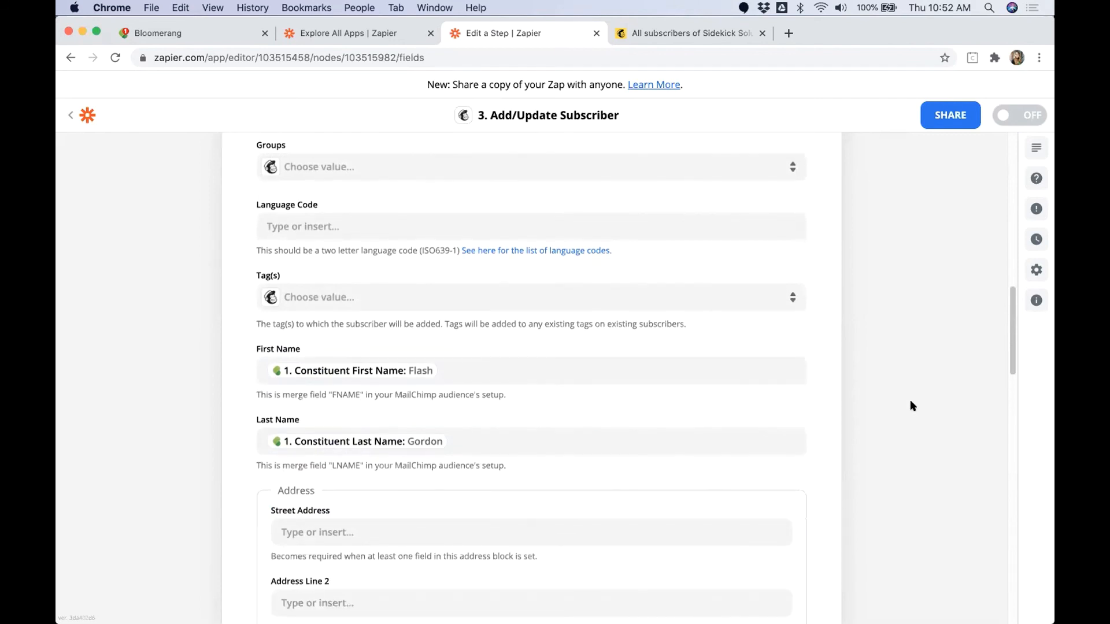
drag(253, 354, 322, 355)
scroll(800, 396, down, 3)
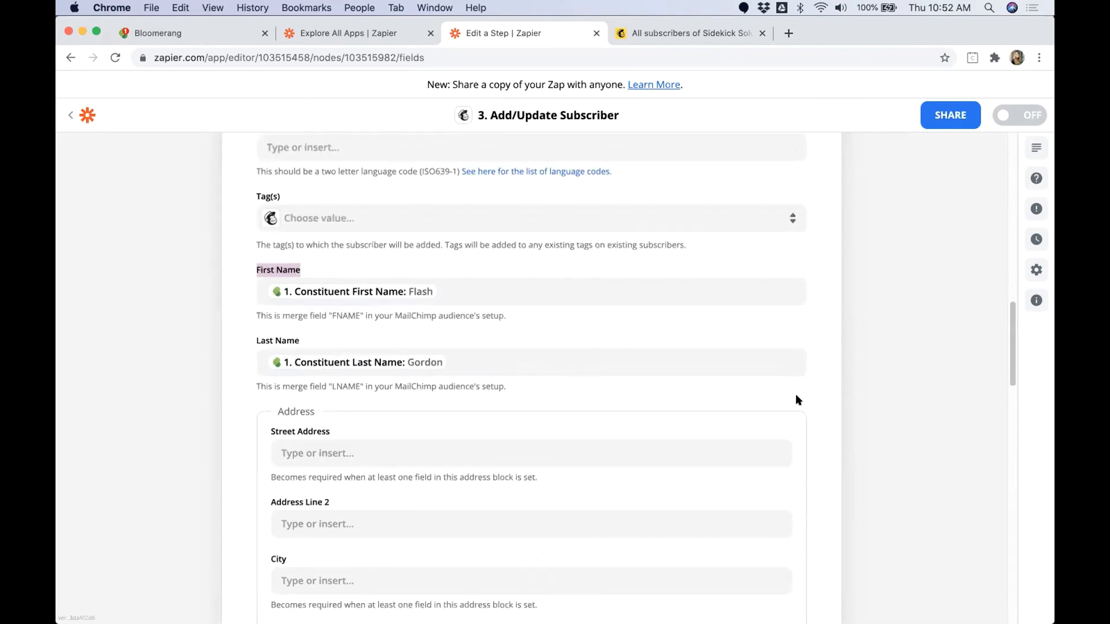
scroll(315, 440, down, 1)
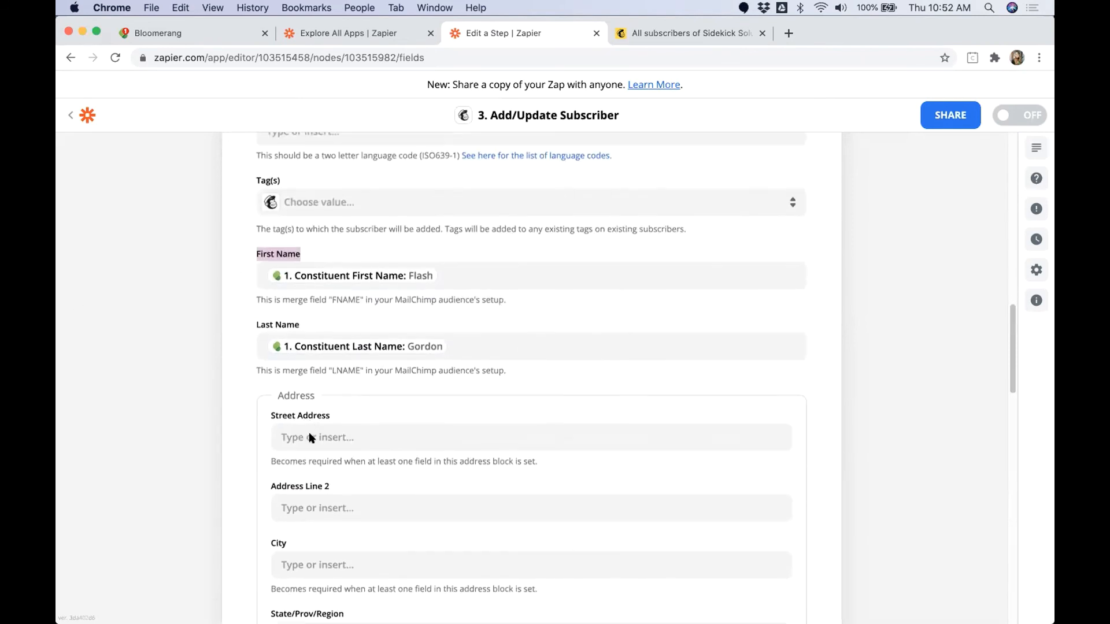
scroll(283, 485, down, 4)
scroll(283, 484, down, 5)
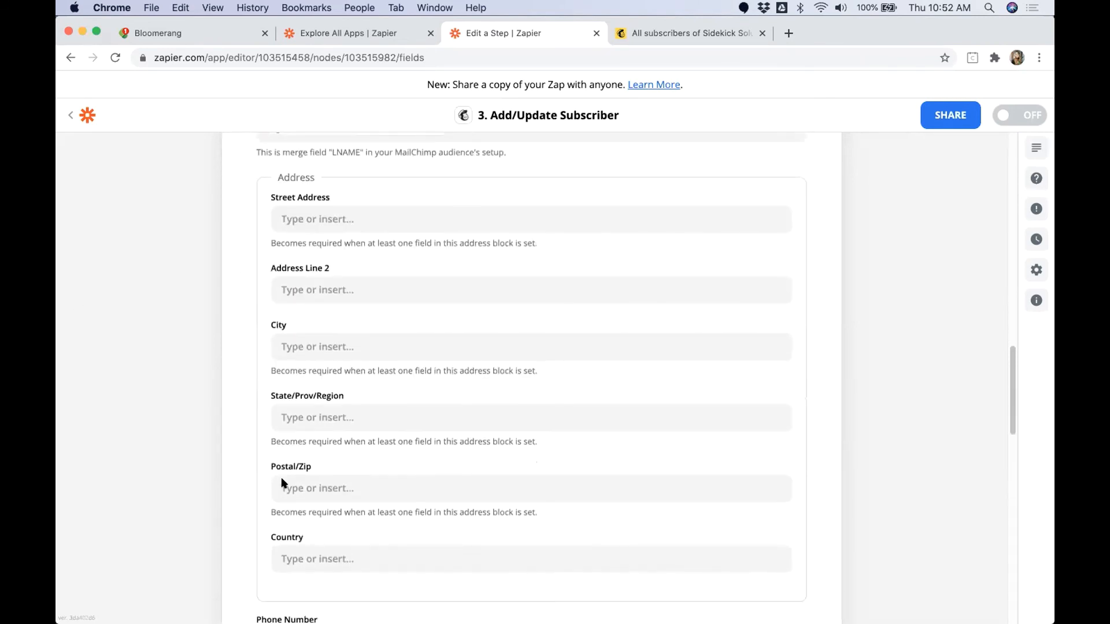
scroll(283, 484, down, 8)
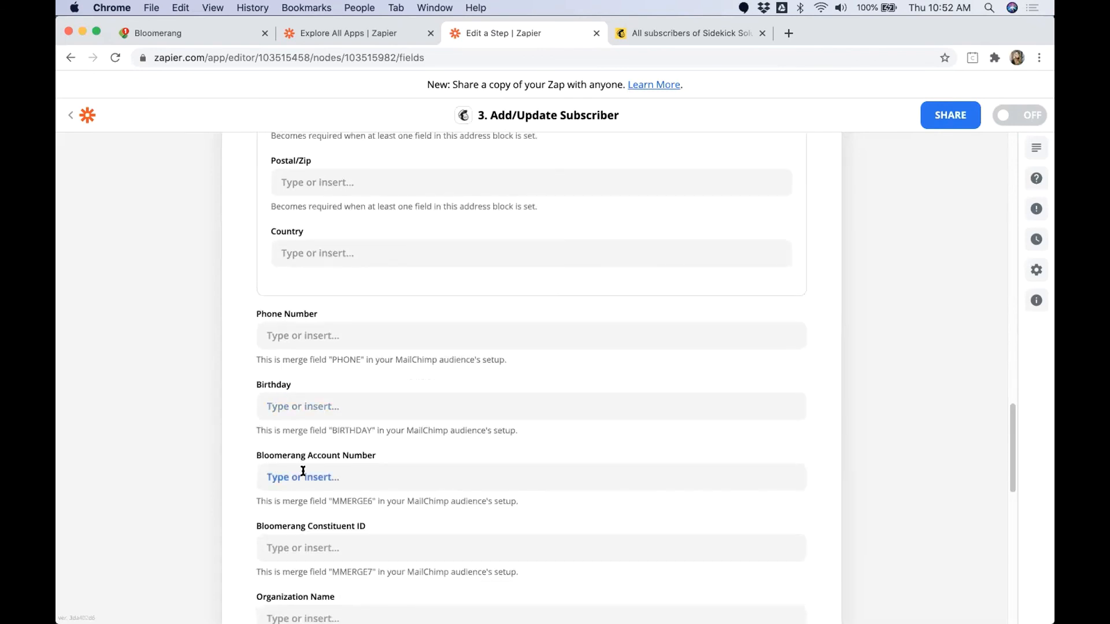
scroll(277, 434, down, 2)
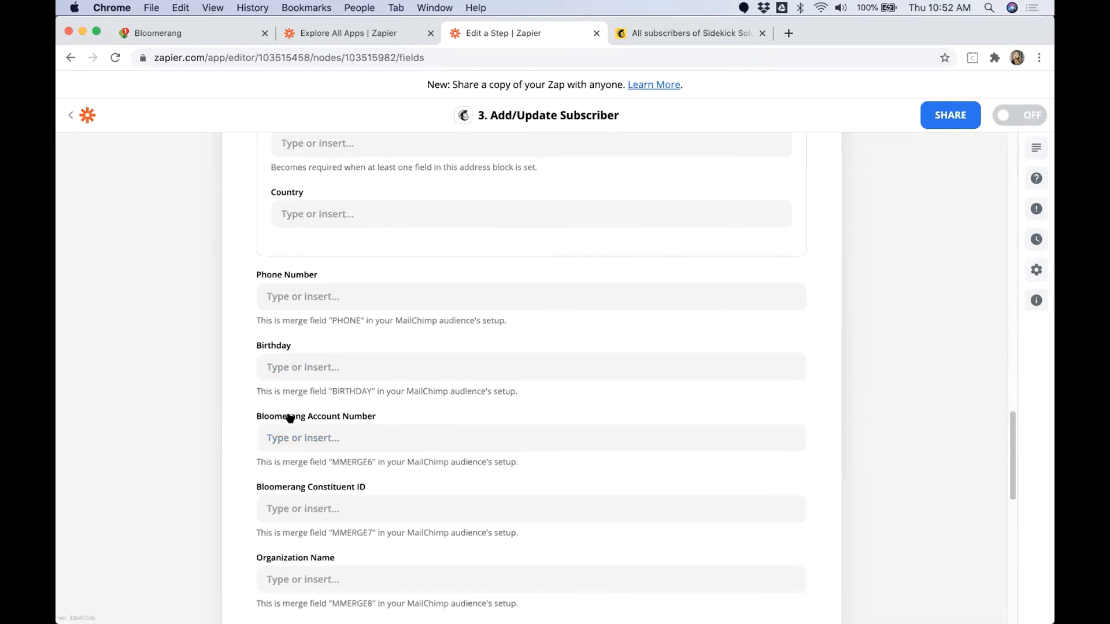
Step: Map the Bloomerang Account Number merge field to Constituent Account Number
drag(256, 417, 377, 416)
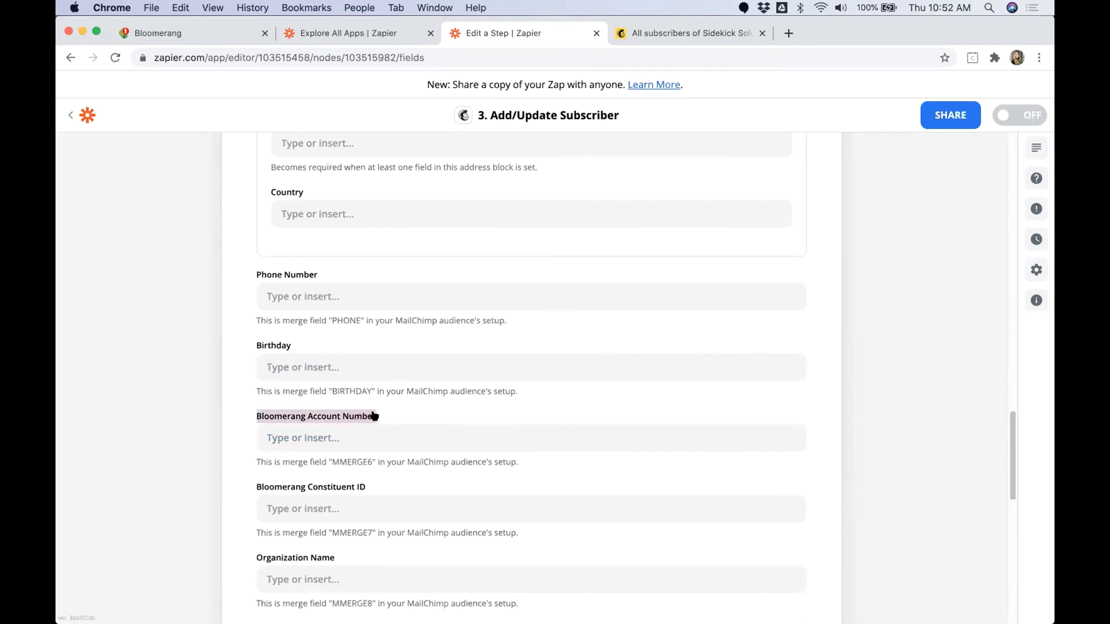
click(325, 439)
click(338, 498)
text(Accou)
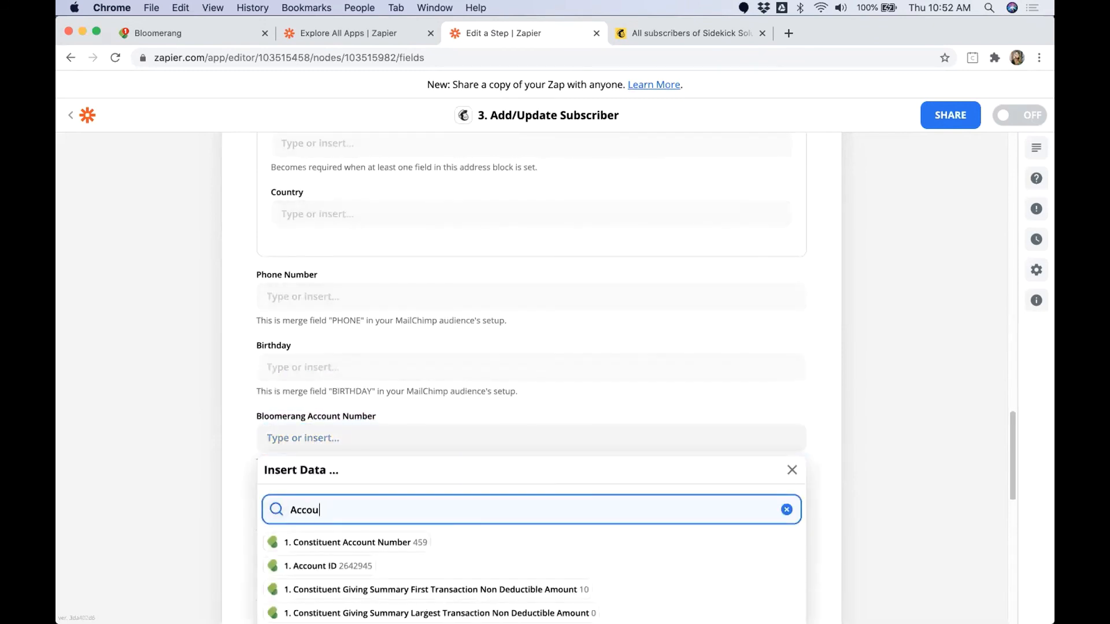
text(nt)
click(428, 540)
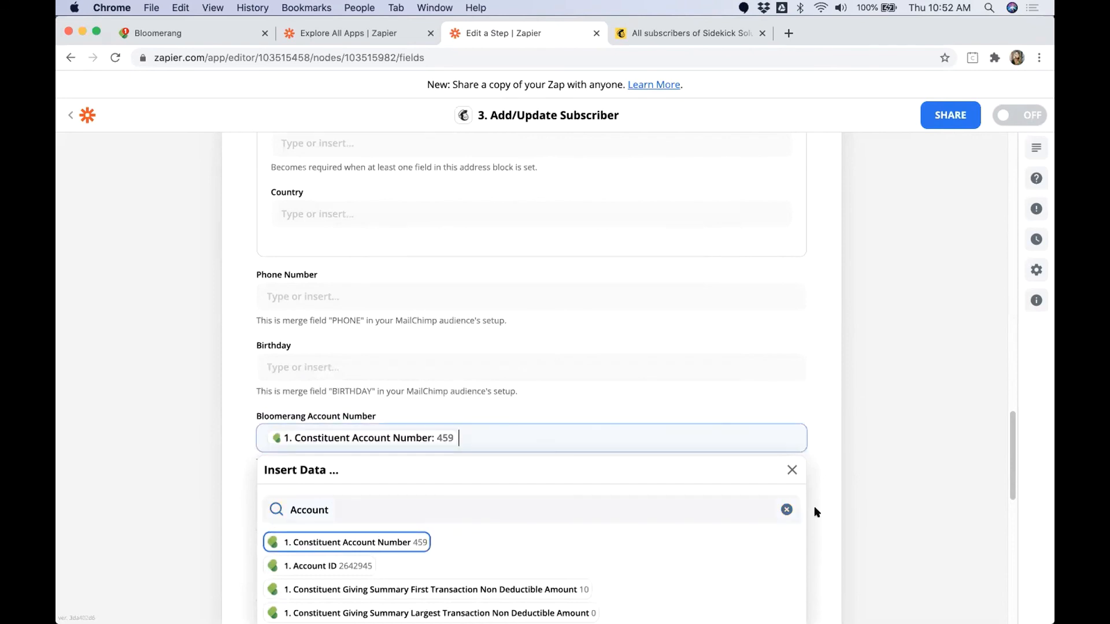
click(857, 509)
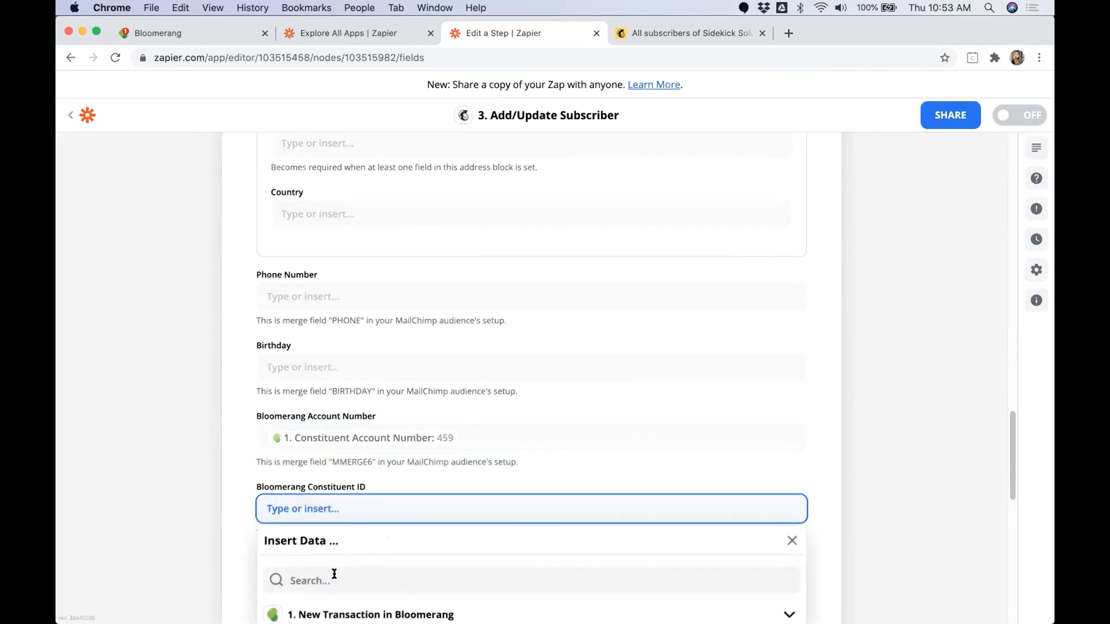
Step: Search the trigger data for Account ID and map it to the Bloomerang Constituent ID merge field
click(334, 574)
text(Accou)
key(BackSpace)
key(BackSpace)
key(BackSpace)
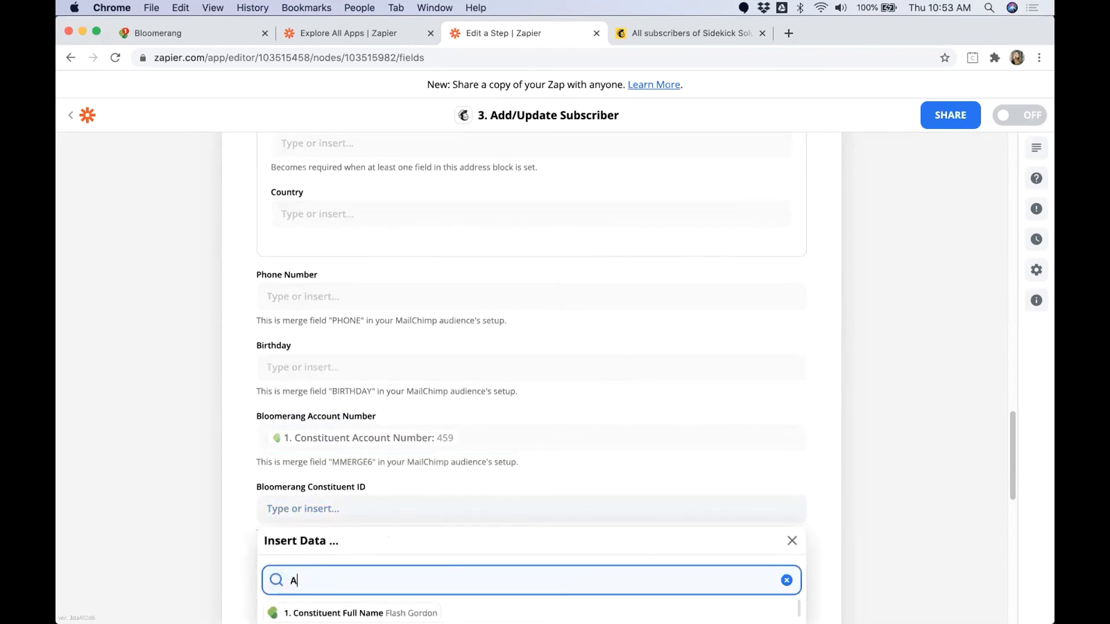
text(count ID)
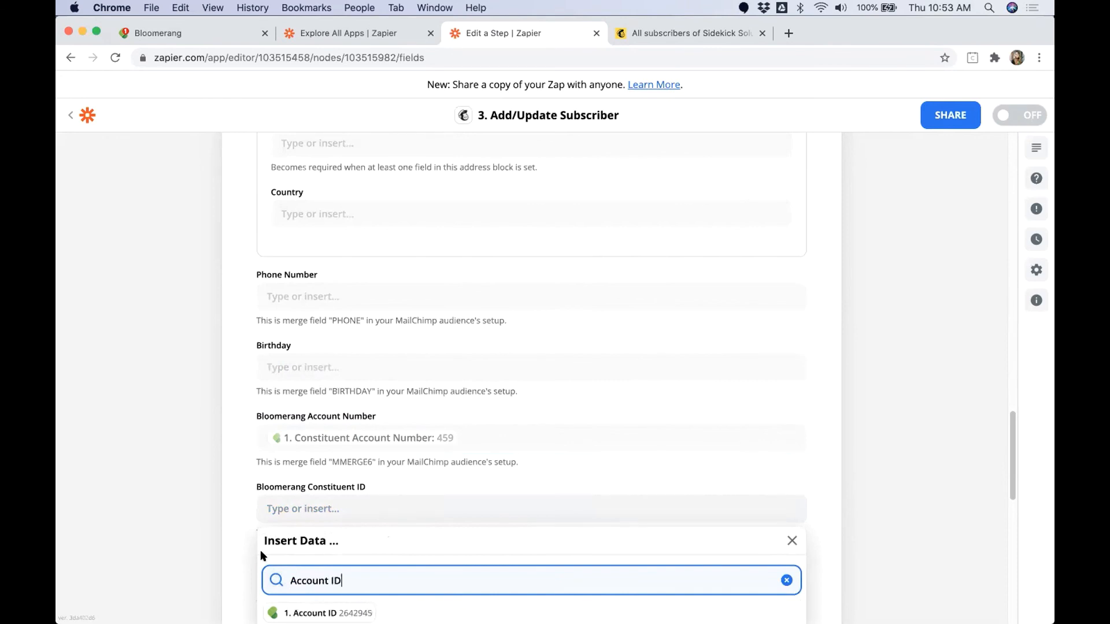
scroll(229, 550, down, 3)
click(315, 539)
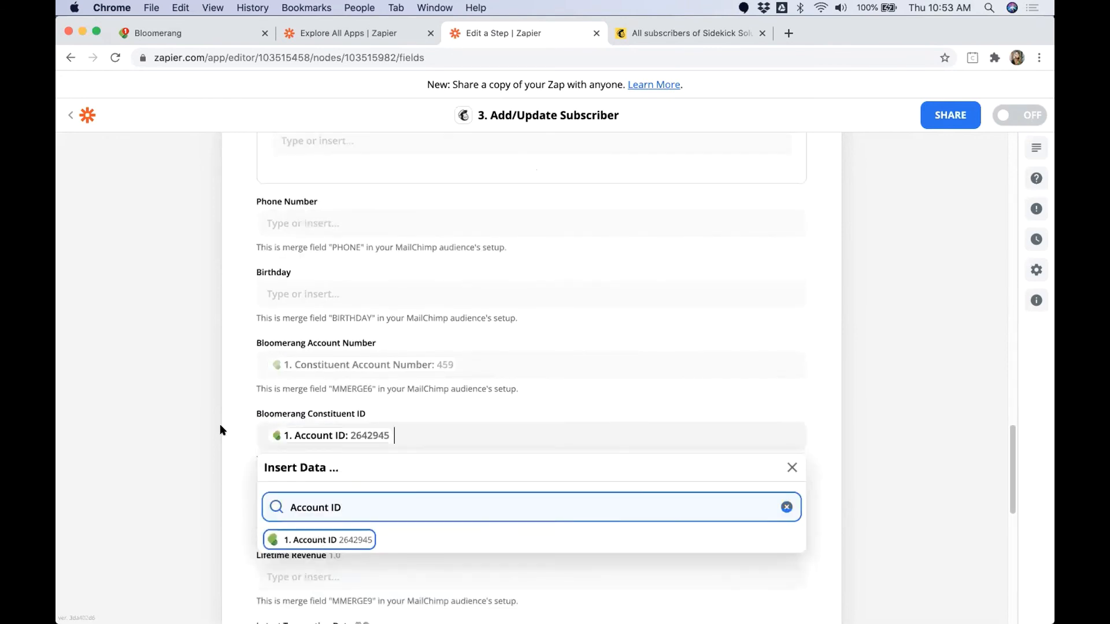
click(242, 382)
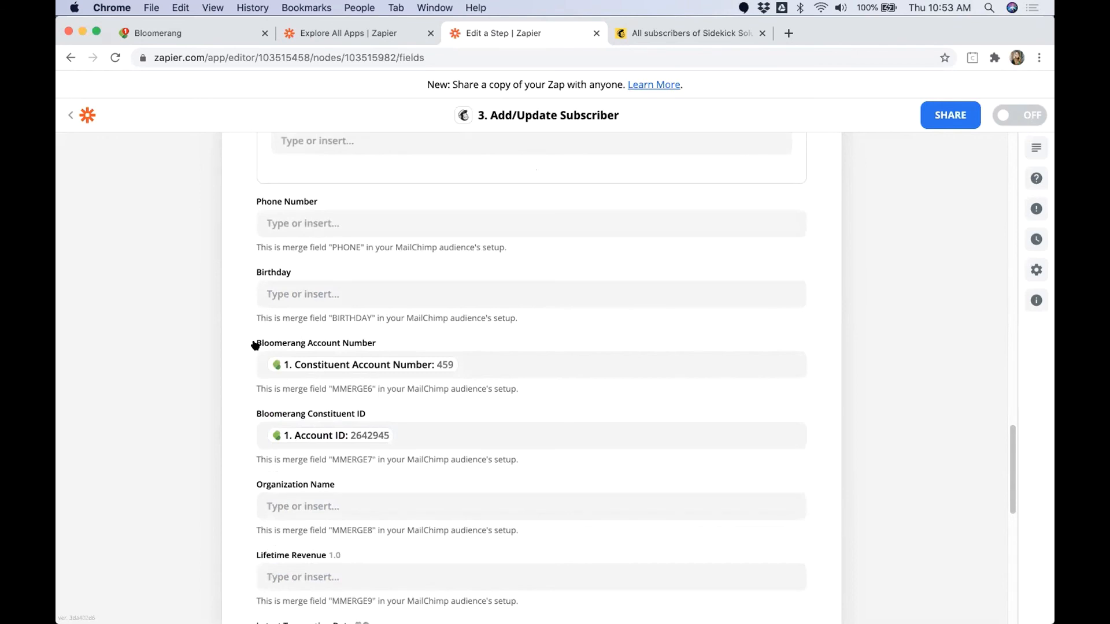
Step: Search the trigger data for lifetime and map the Lifetime Revenue merge field to Constituent Giving Summary Lifetime Giving Revenue
drag(255, 346, 376, 344)
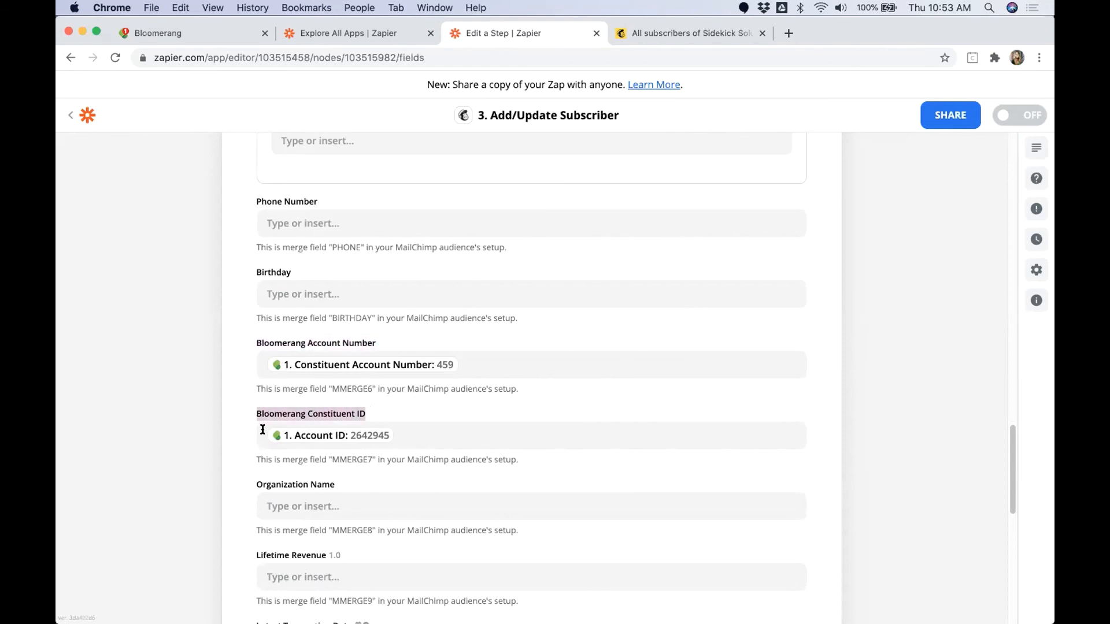
scroll(240, 485, down, 5)
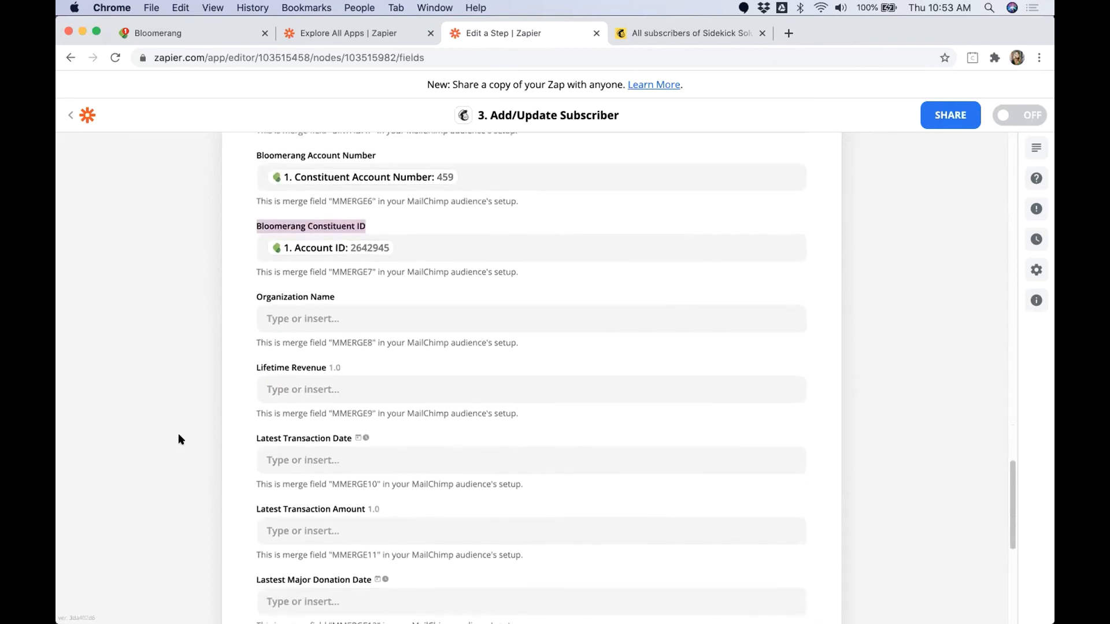
scroll(207, 404, down, 2)
click(298, 240)
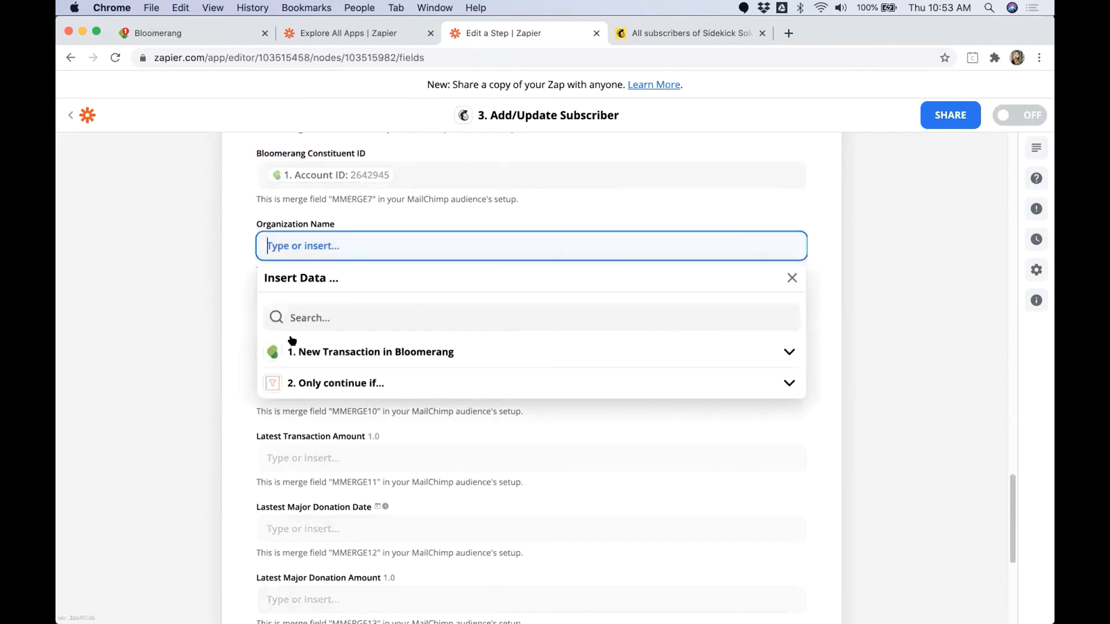
click(296, 314)
click(317, 386)
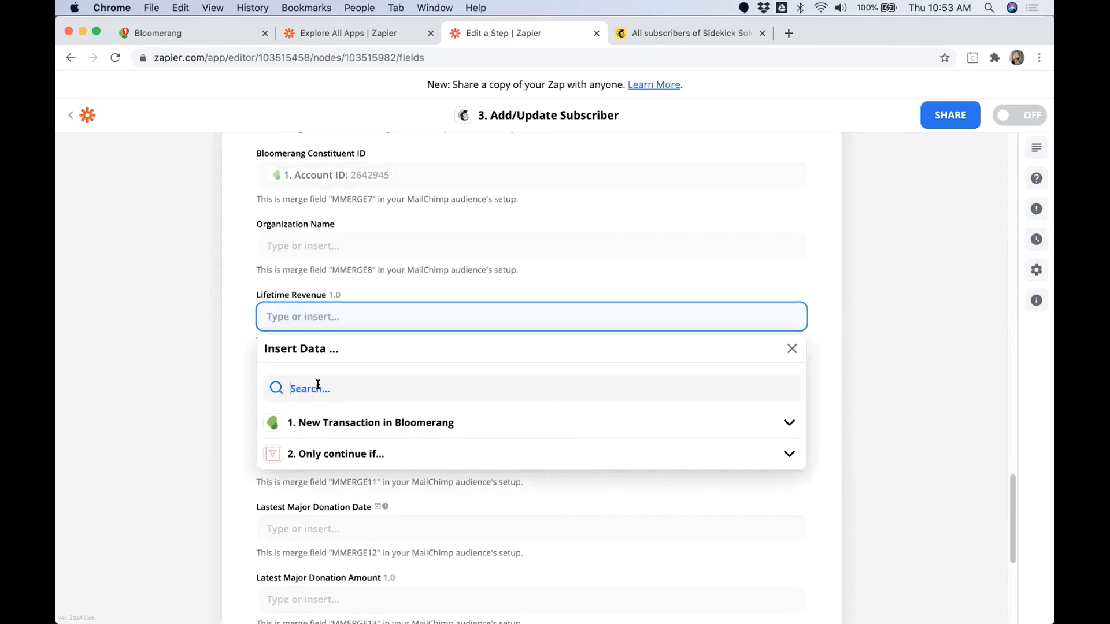
text(lifetime)
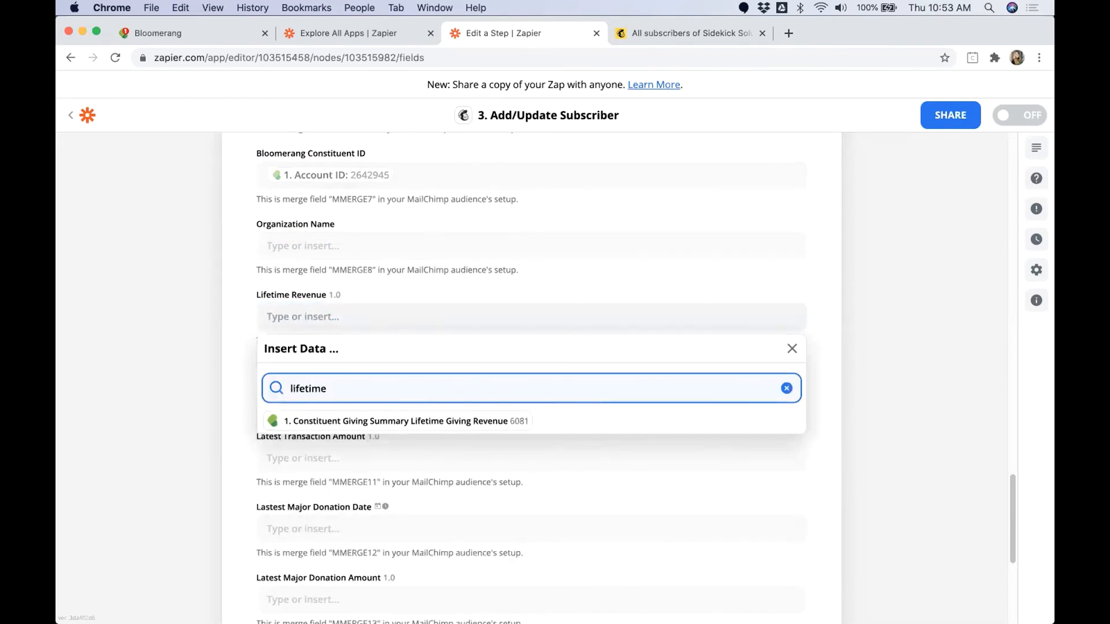
click(507, 422)
click(198, 355)
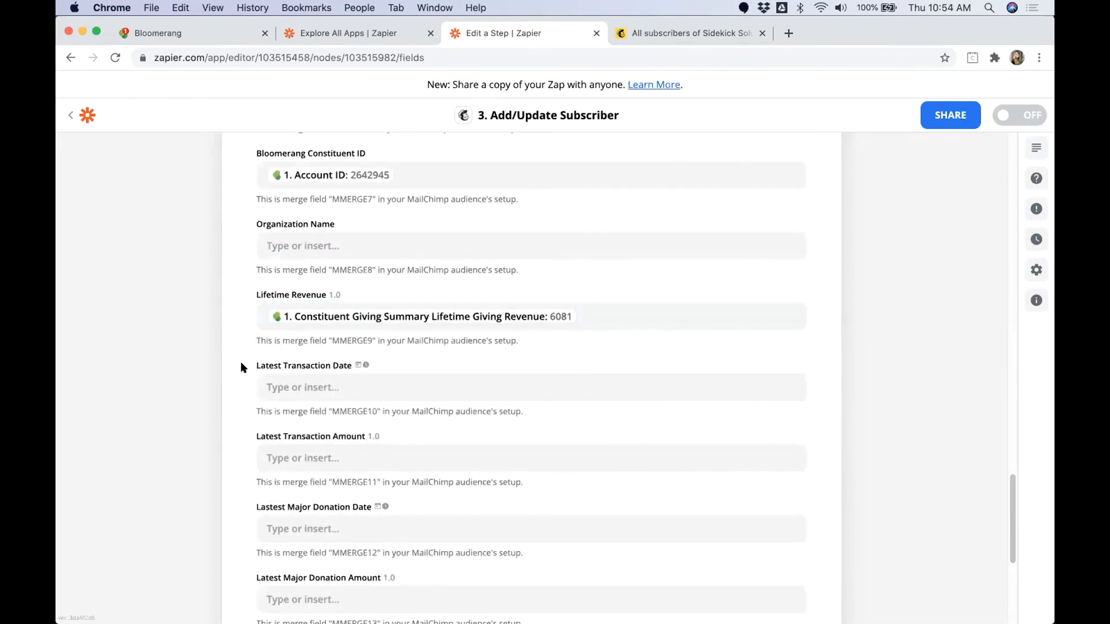
Step: Search the trigger data for Latest and map Latest Transaction Date to Constituent Giving Summary Latest Transaction Date
drag(240, 362, 359, 365)
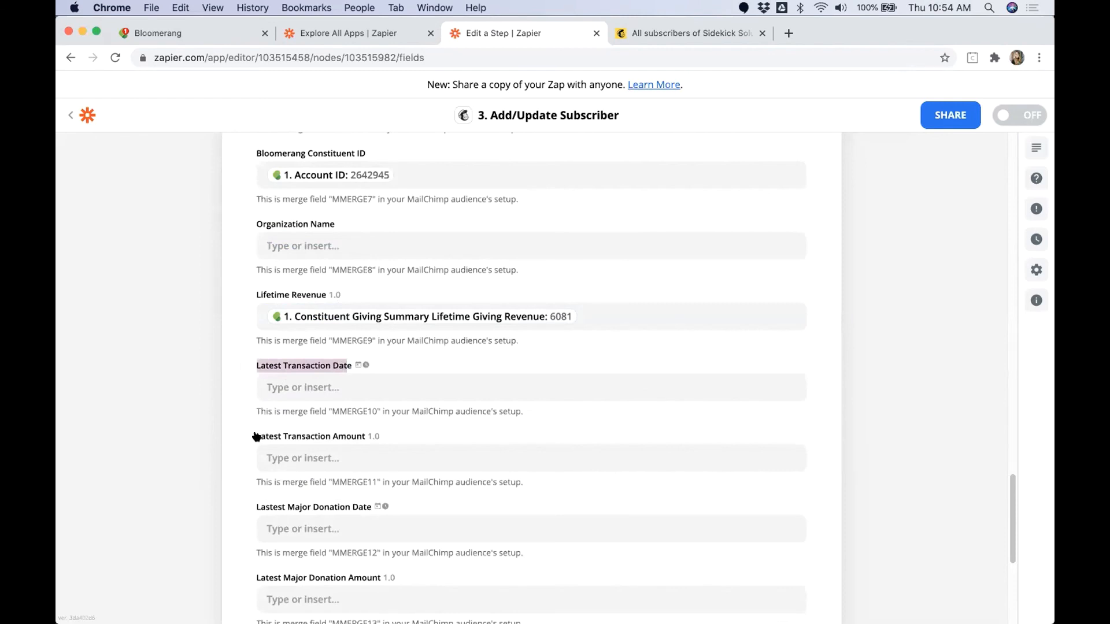
drag(255, 437, 367, 436)
click(358, 393)
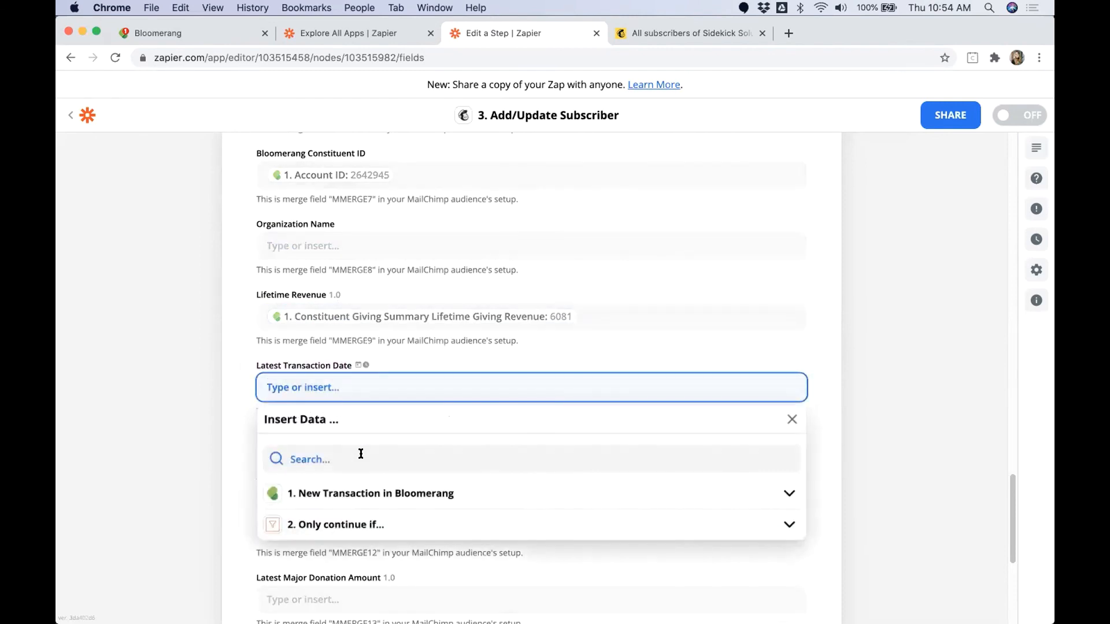
click(359, 453)
text(Latest)
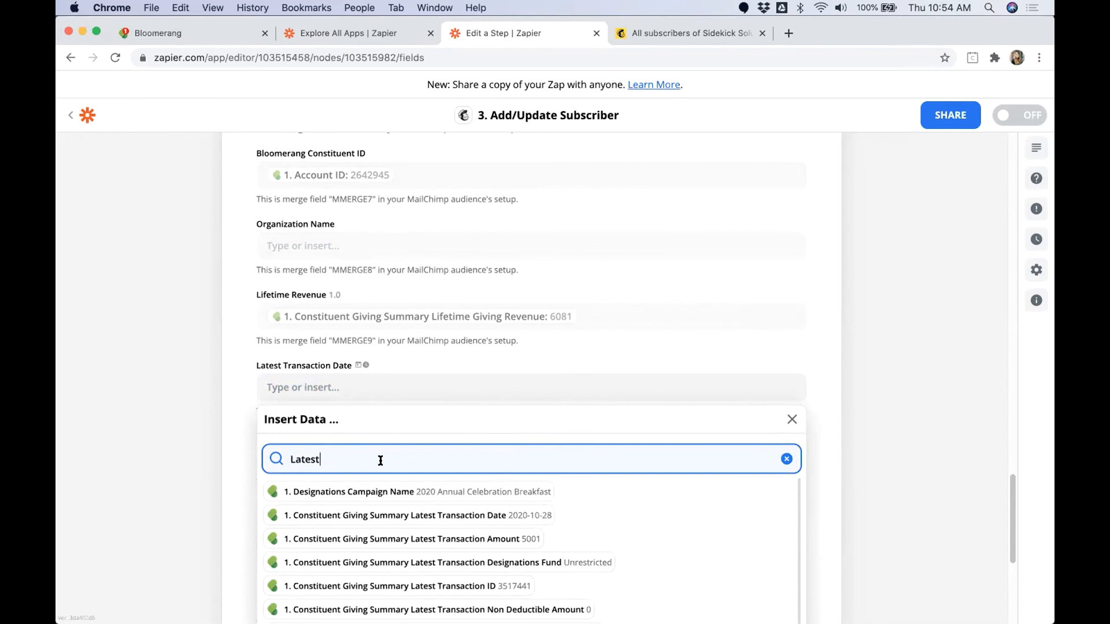
click(487, 514)
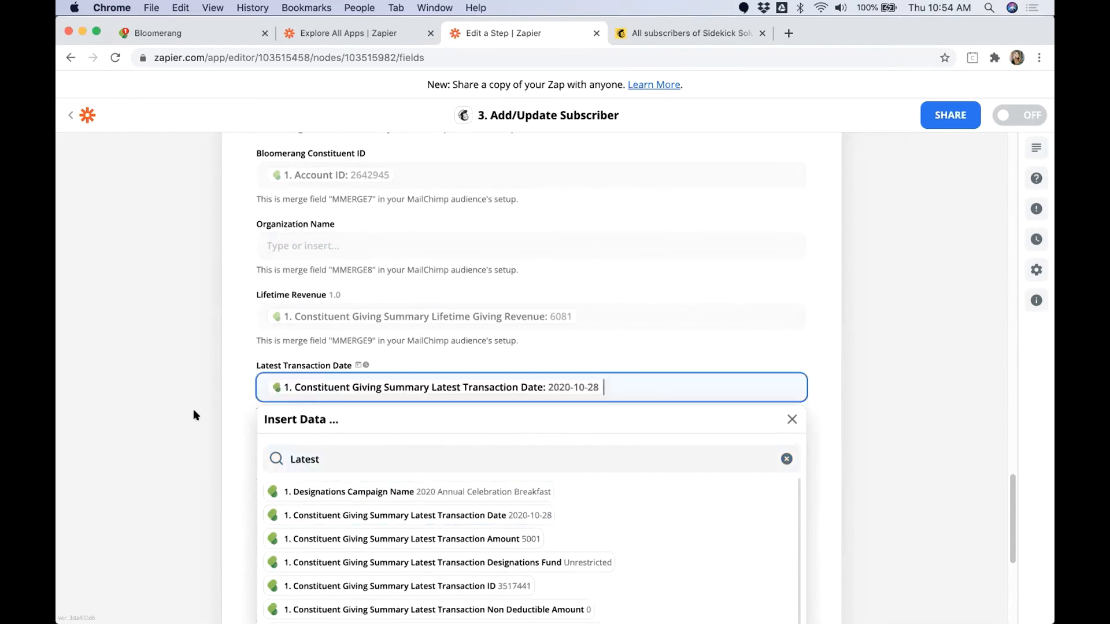
Step: Map the Latest Transaction Amount merge field to Constituent Giving Summary Latest Transaction Amount from the Bloomerang transaction
click(309, 457)
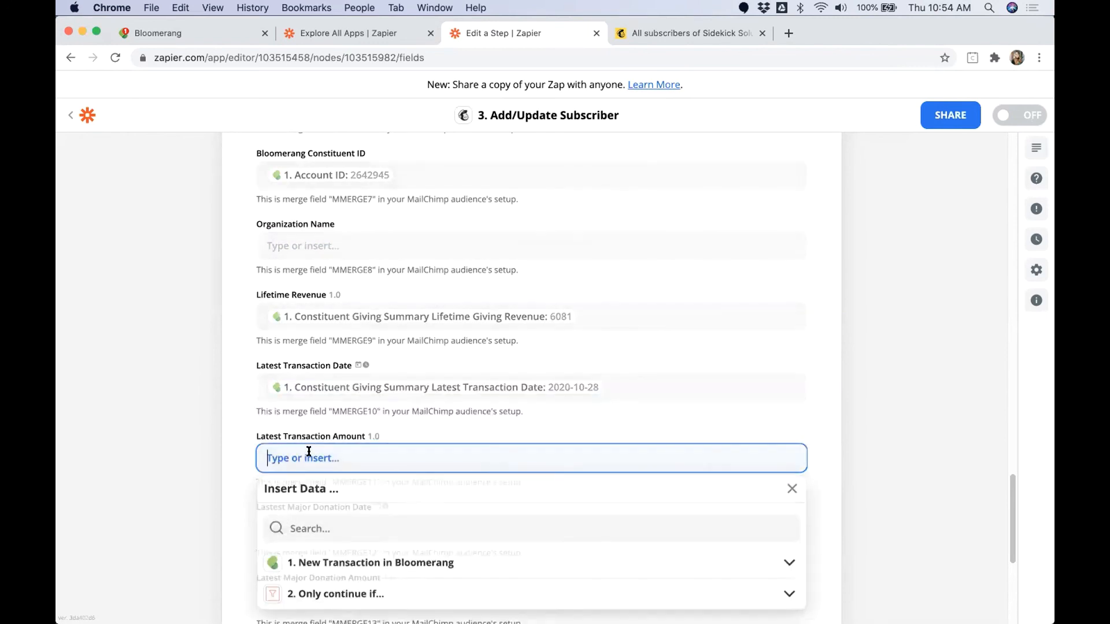
click(338, 517)
text(L)
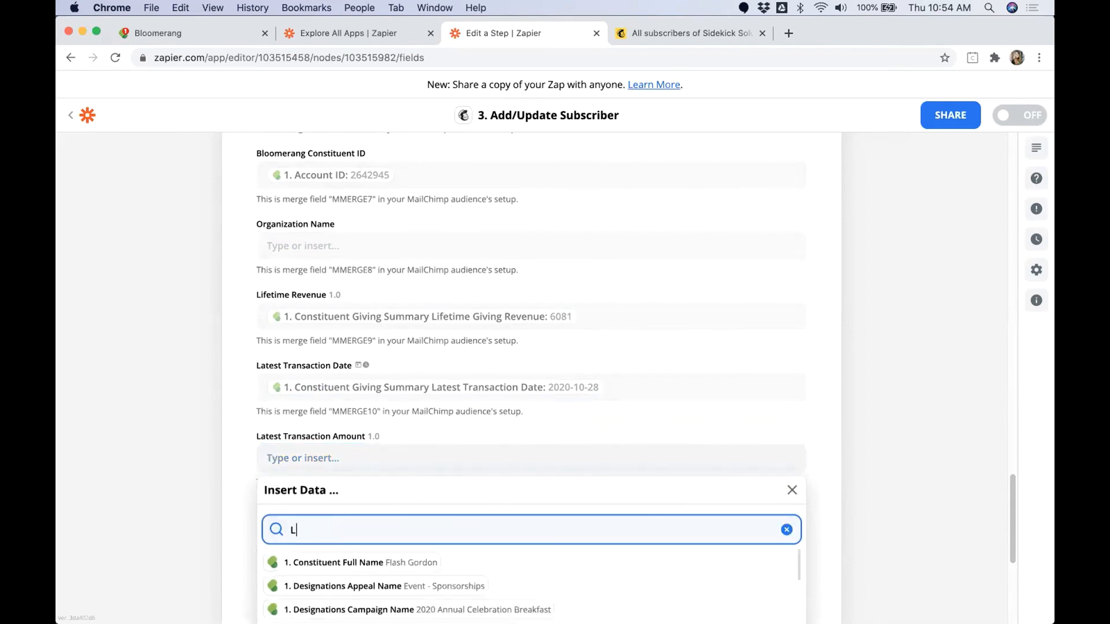
text(atest Tran)
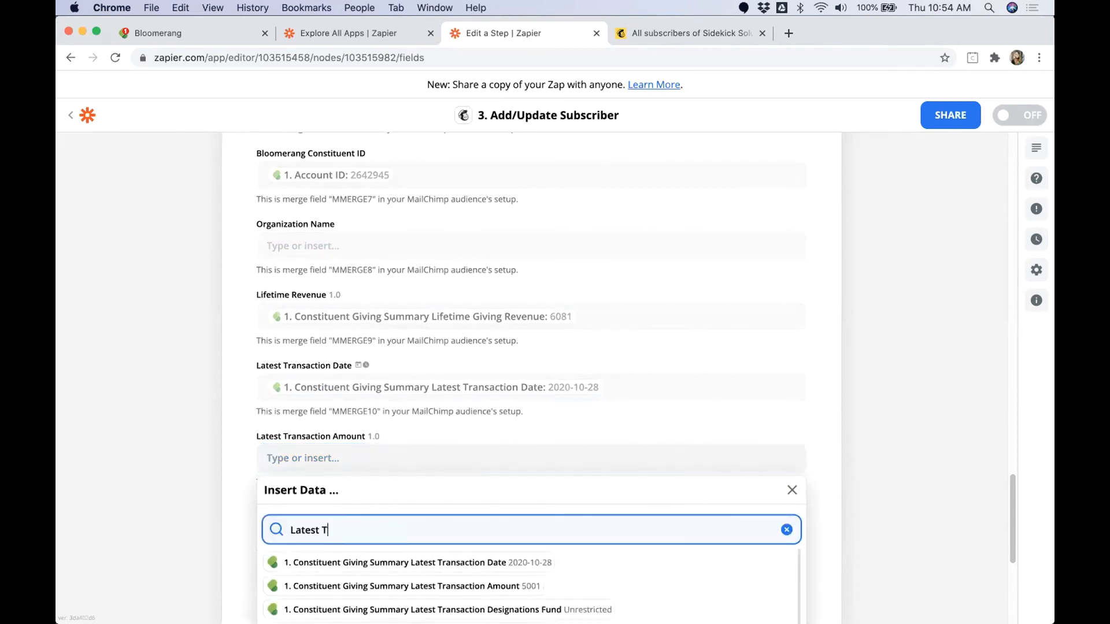
click(452, 588)
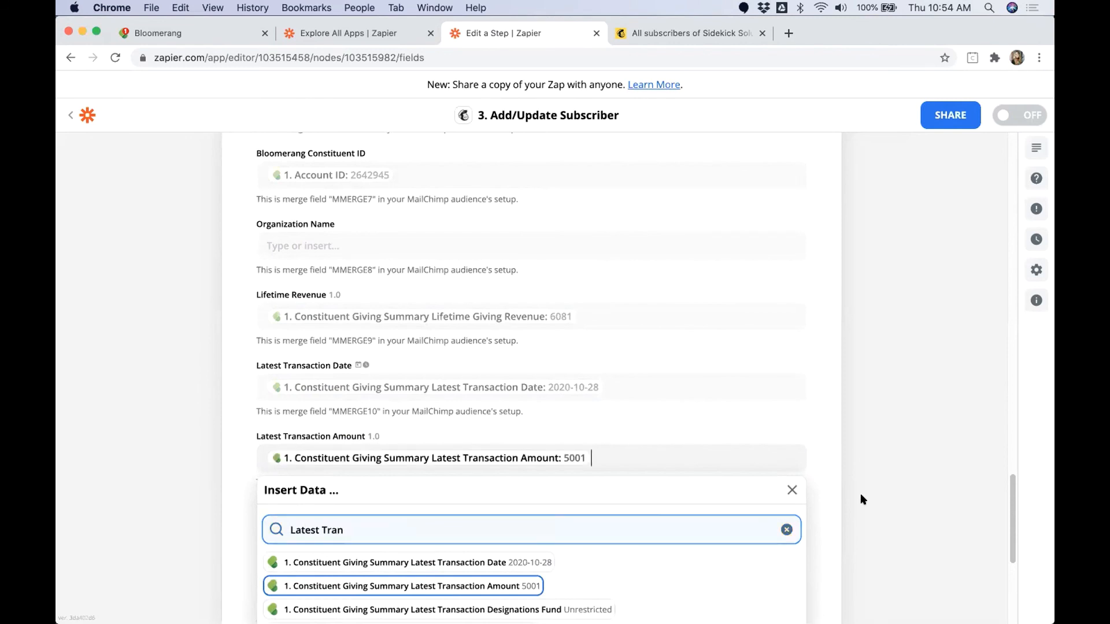
click(721, 411)
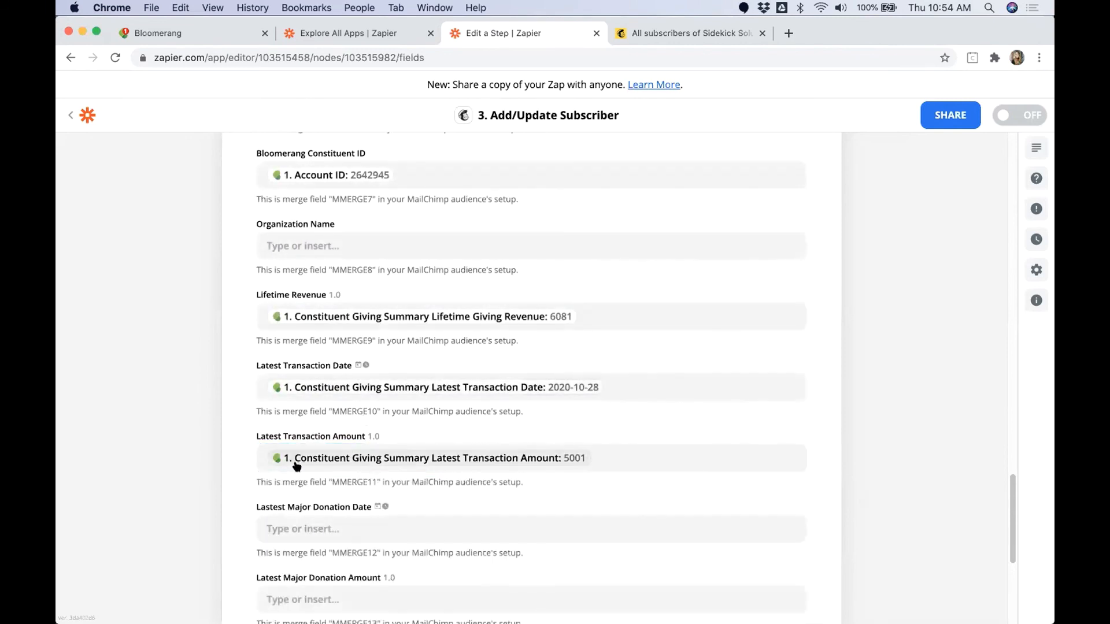
Step: Look over the major donation date and amount merge fields and check the mappings in the Mailchimp step
scroll(292, 457, down, 1)
drag(253, 483, 365, 486)
drag(254, 556, 381, 558)
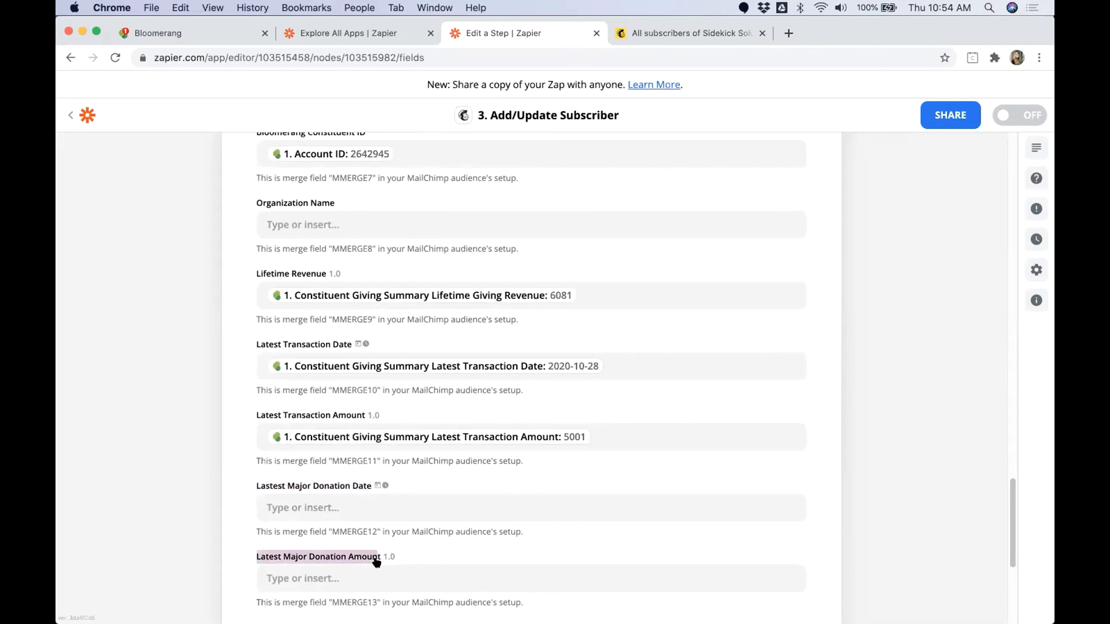
scroll(438, 521, down, 1)
scroll(438, 521, down, 3)
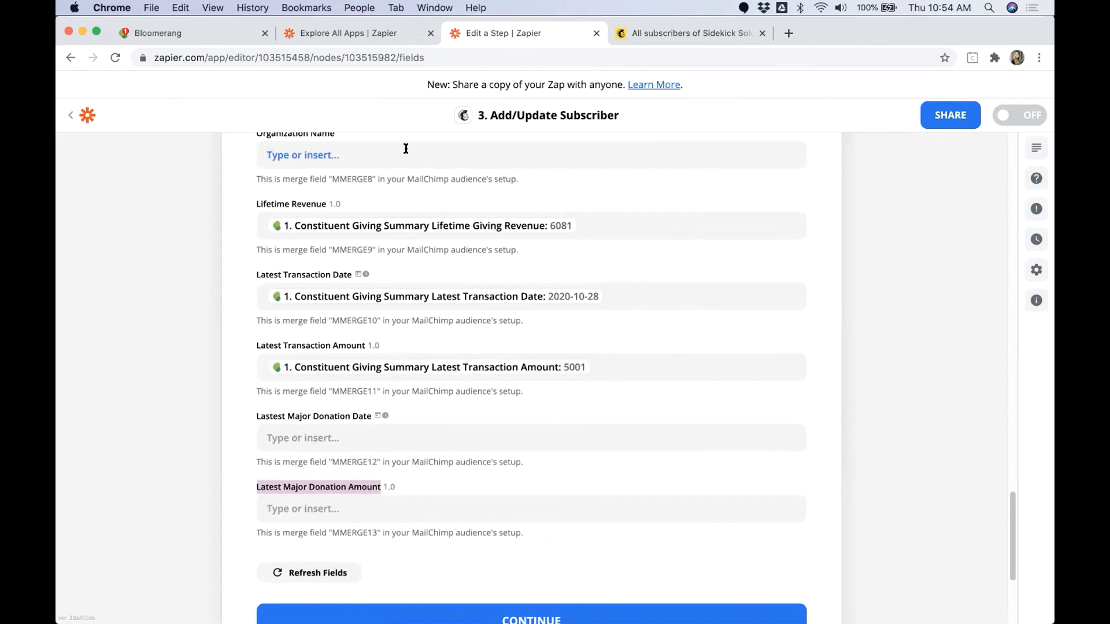
scroll(422, 271, up, 1)
scroll(423, 271, up, 10)
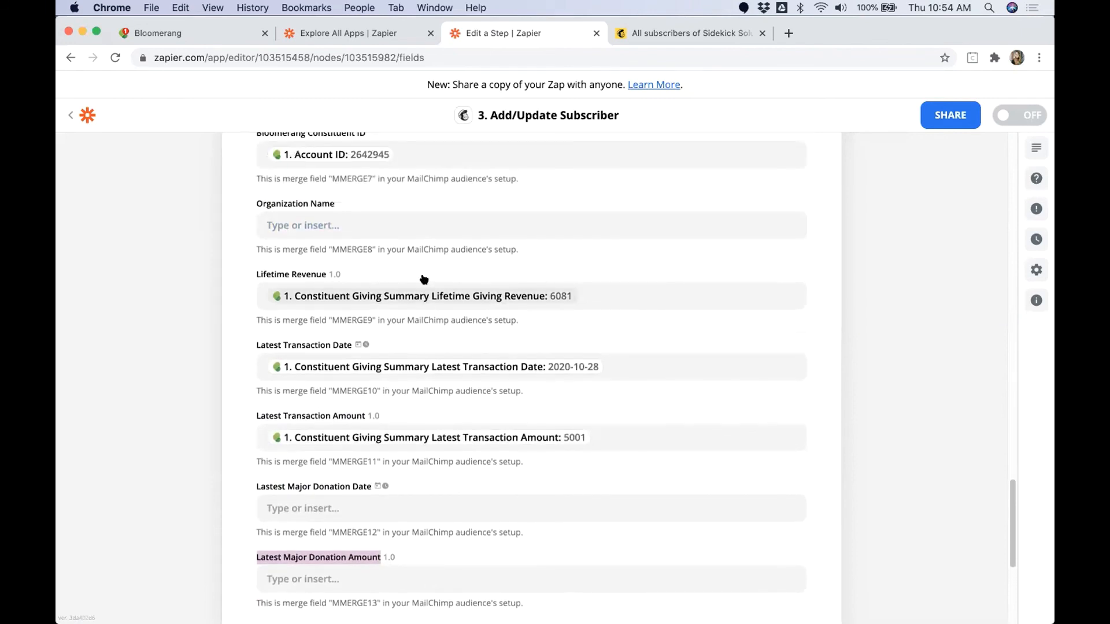
scroll(424, 281, up, 15)
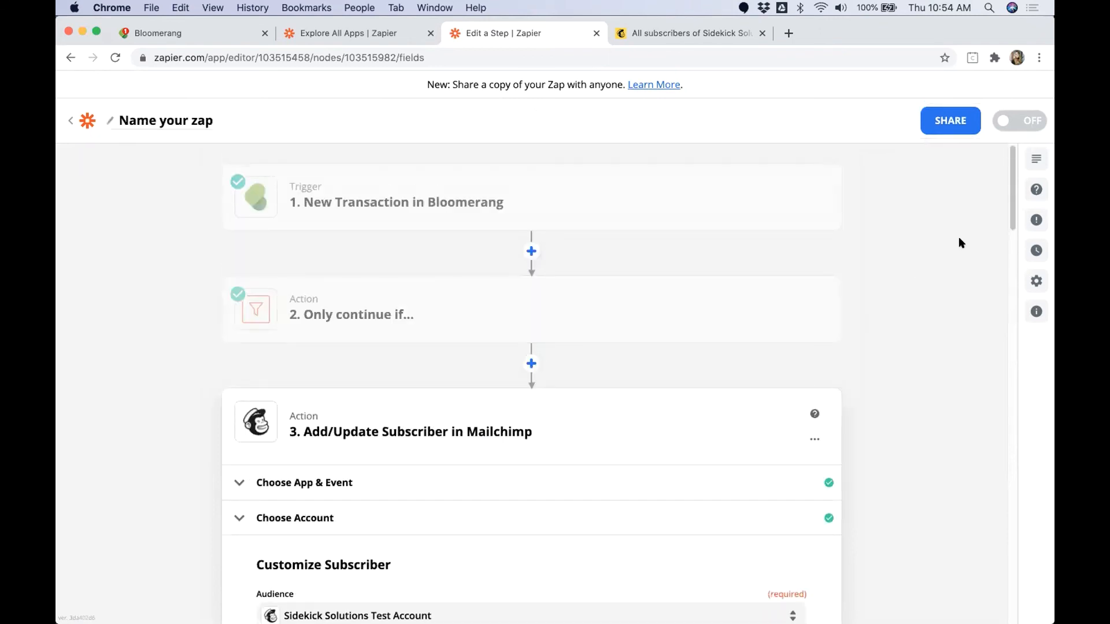
drag(1012, 206, 1013, 462)
scroll(624, 555, down, 10)
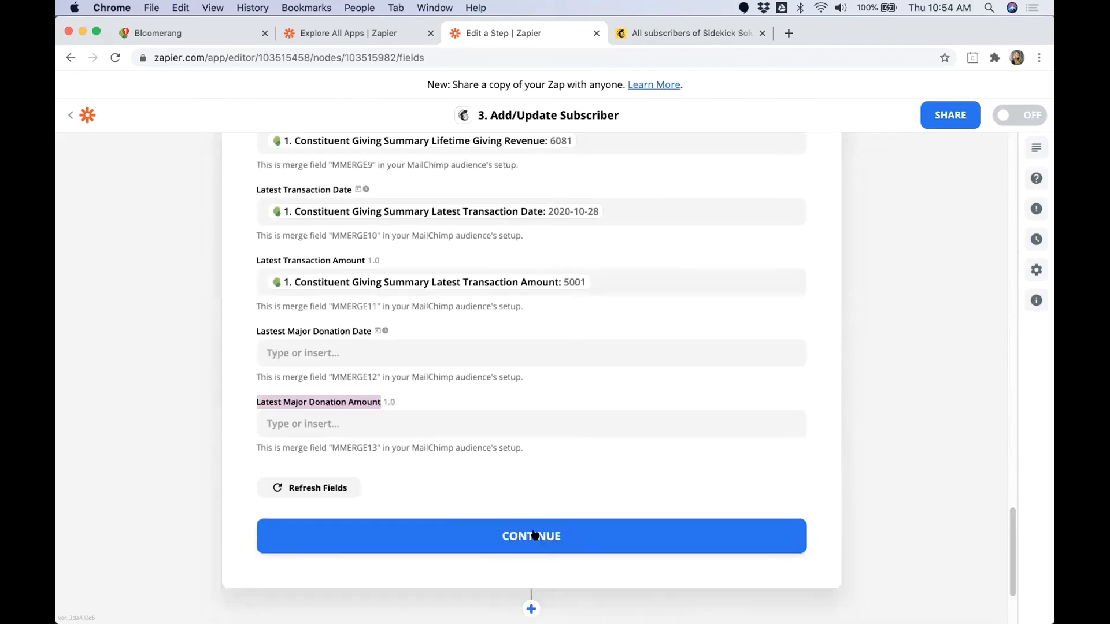
Step: Finish customizing the subscriber and send a test subscriber to Mailchimp for review
click(525, 535)
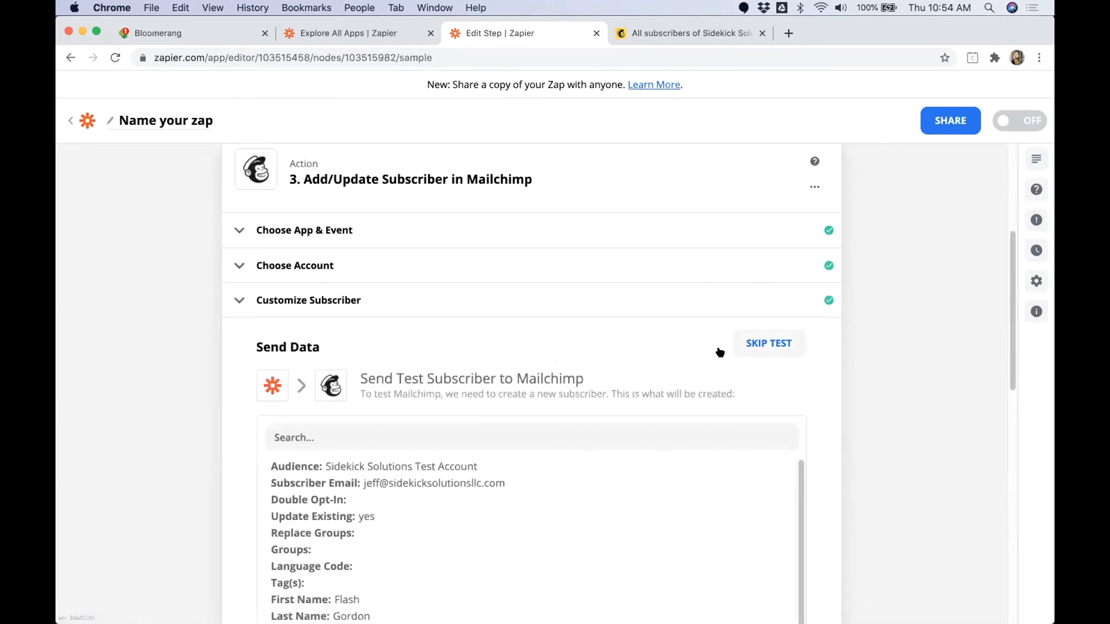
scroll(605, 366, down, 5)
scroll(220, 399, down, 4)
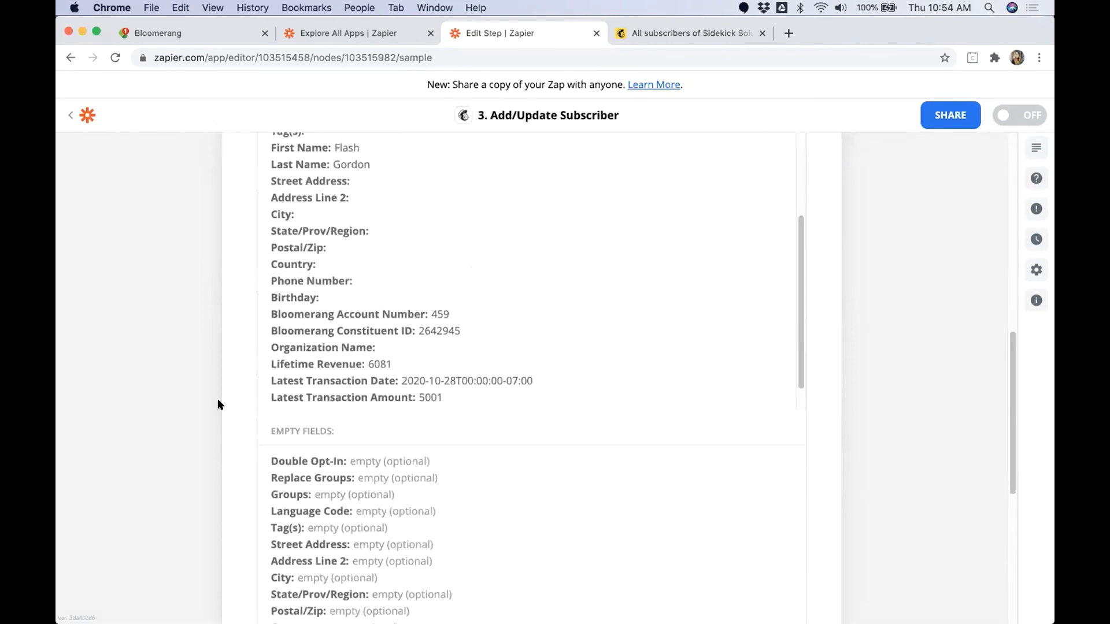
scroll(218, 400, down, 3)
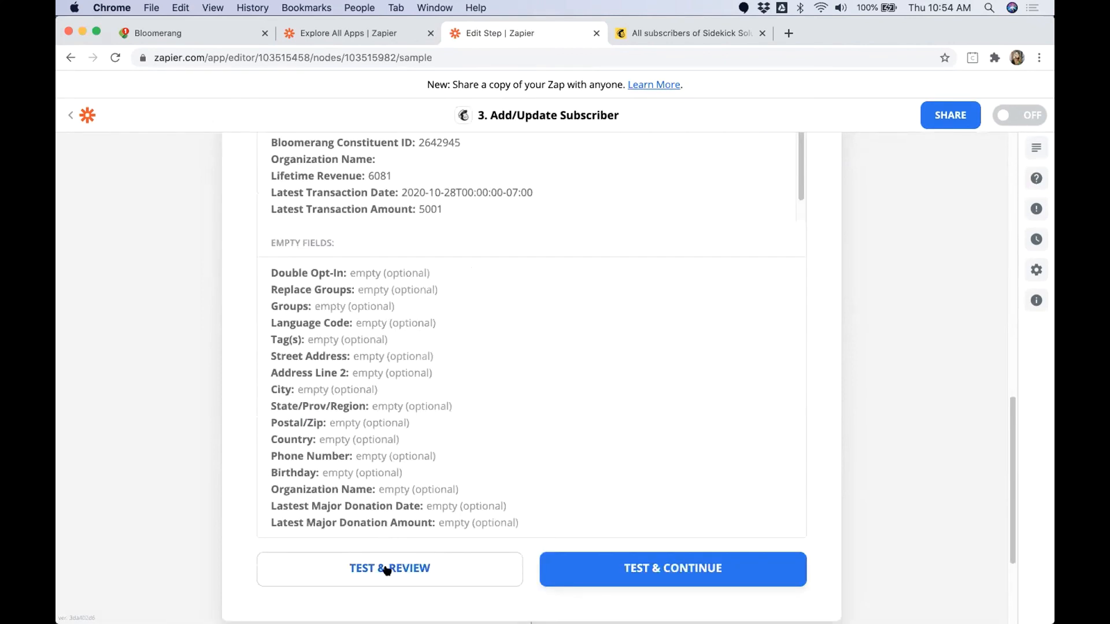
click(387, 569)
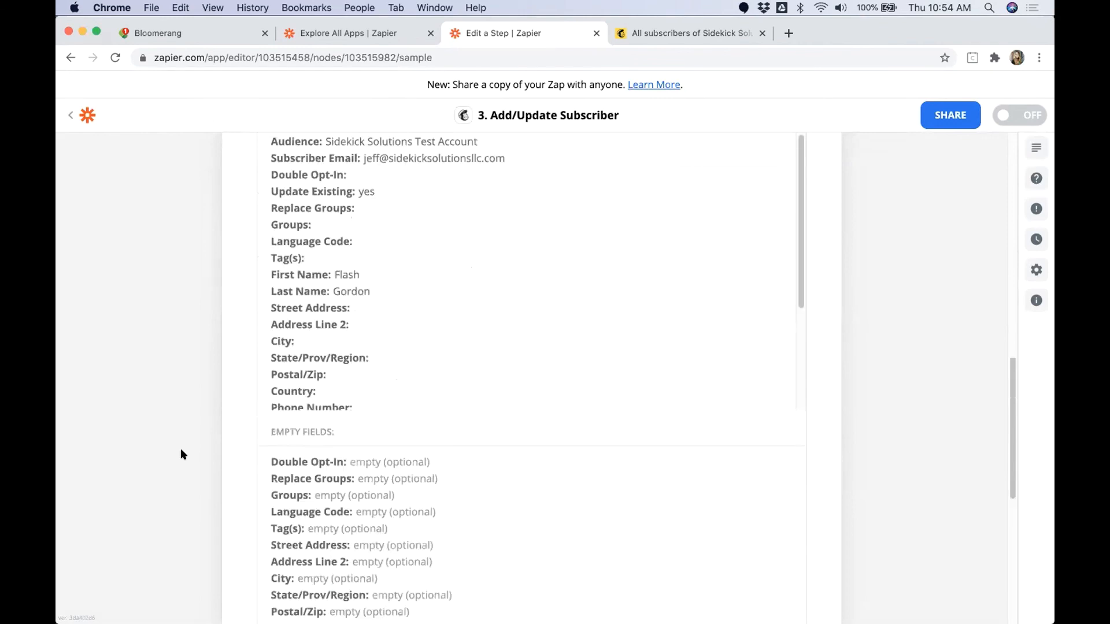
Step: Examine the Mailchimp test result and the merge field values returned for the test subscriber
scroll(180, 449, up, 5)
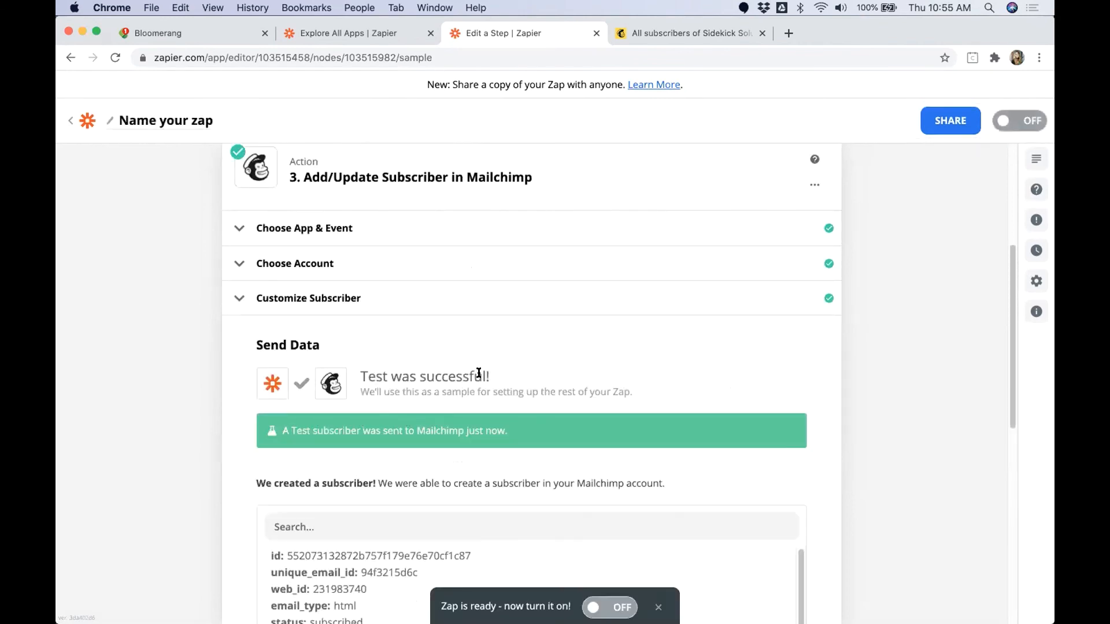
drag(478, 372, 494, 369)
drag(374, 483, 242, 462)
scroll(241, 460, down, 4)
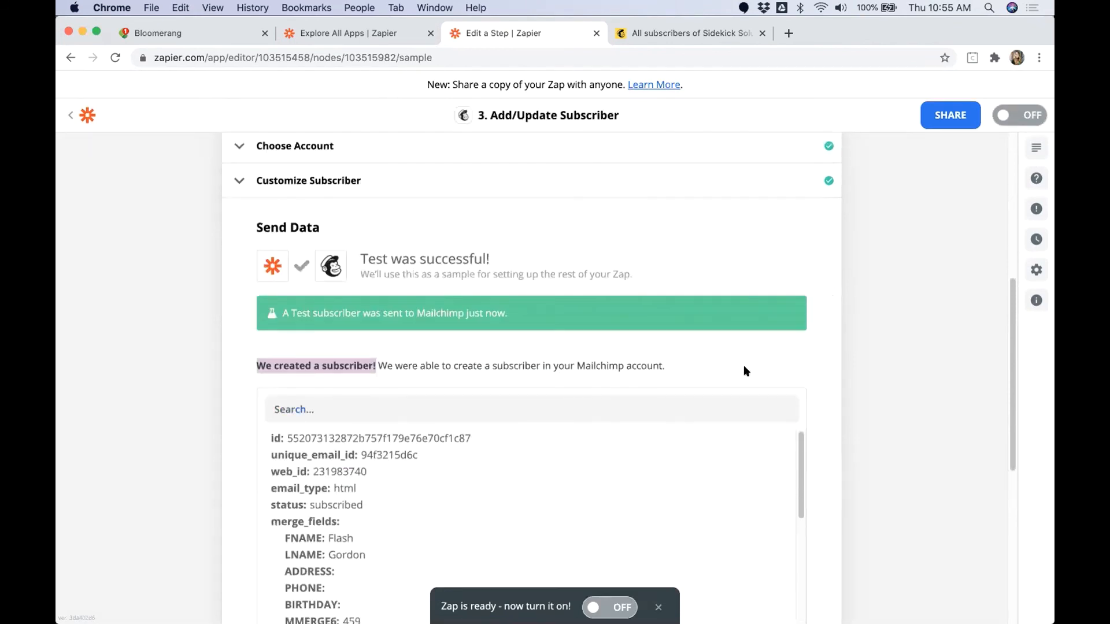
scroll(810, 357, down, 1)
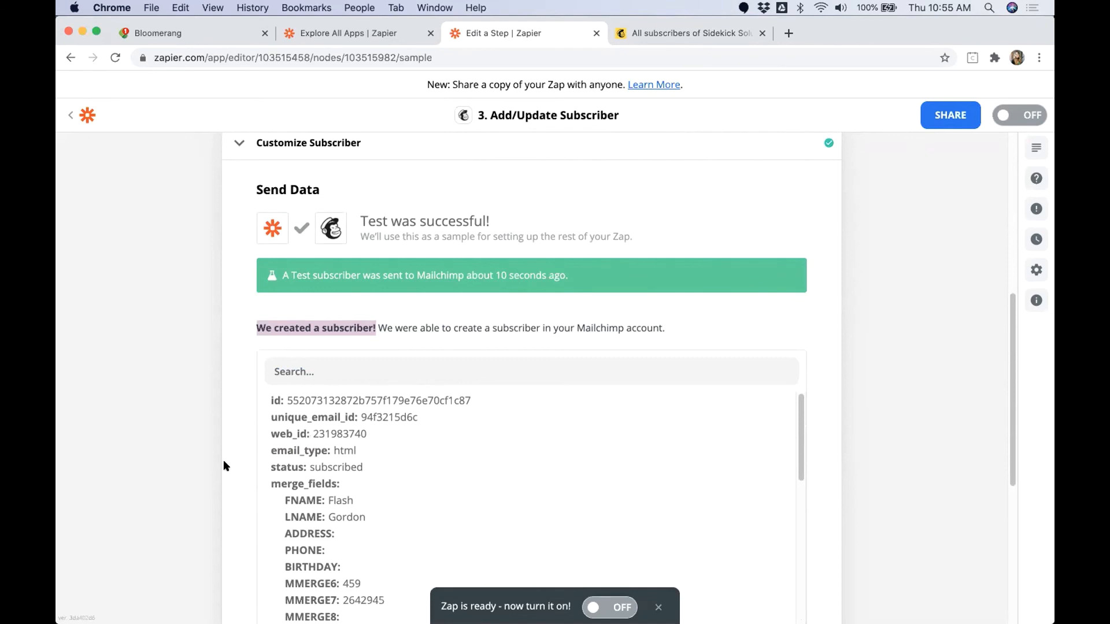
scroll(222, 462, down, 2)
scroll(224, 470, down, 2)
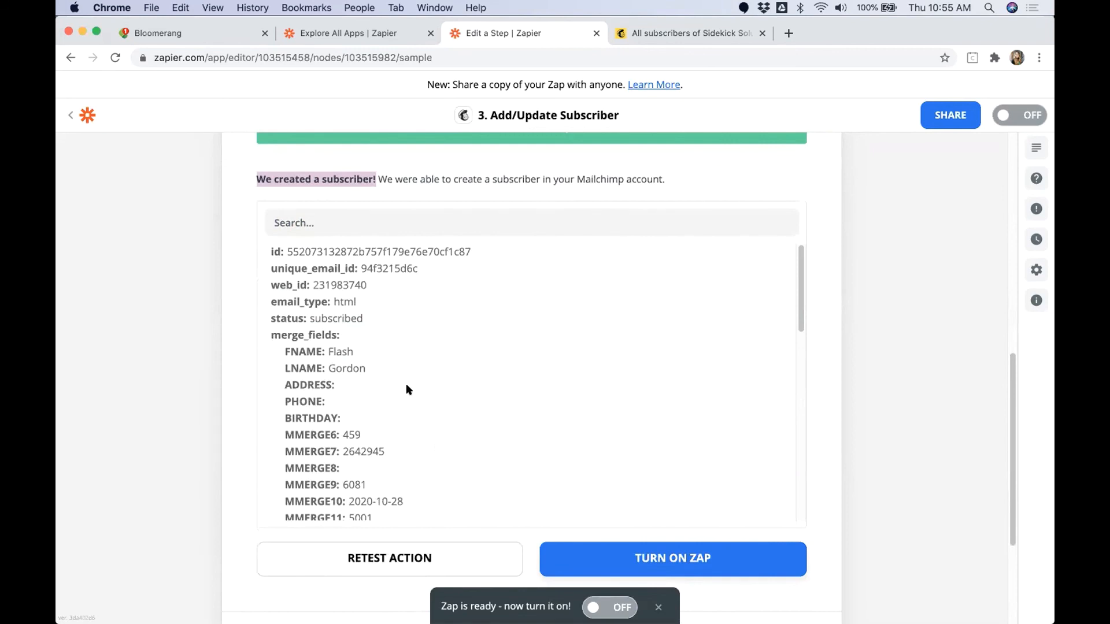
scroll(326, 385, down, 2)
scroll(203, 417, down, 3)
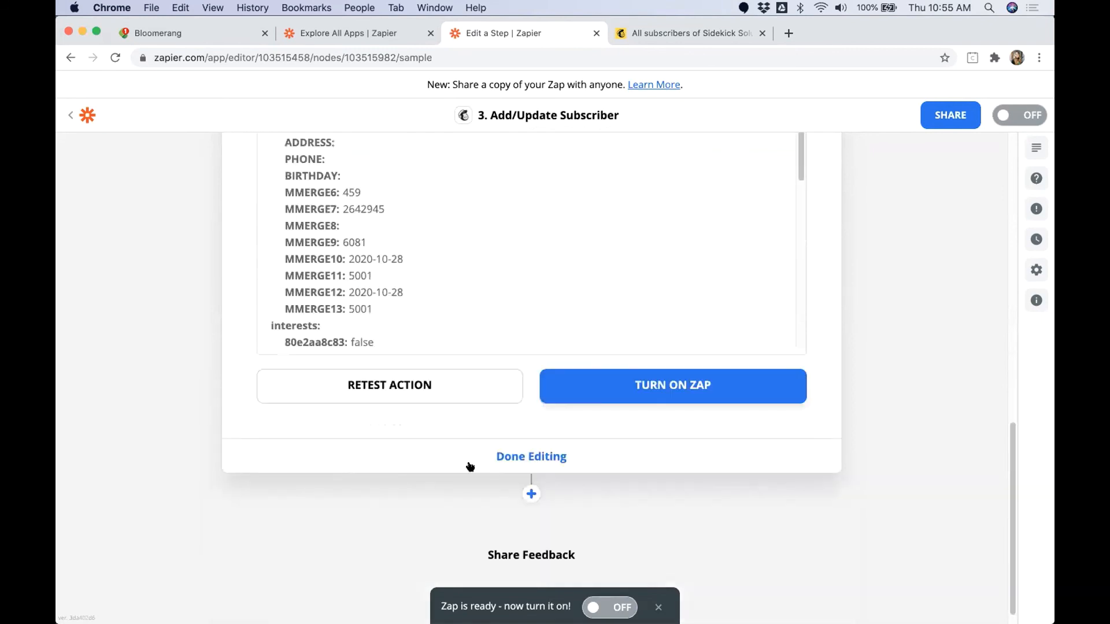
Step: Finish editing the Mailchimp step and add a Filter by Zapier action after it
click(503, 456)
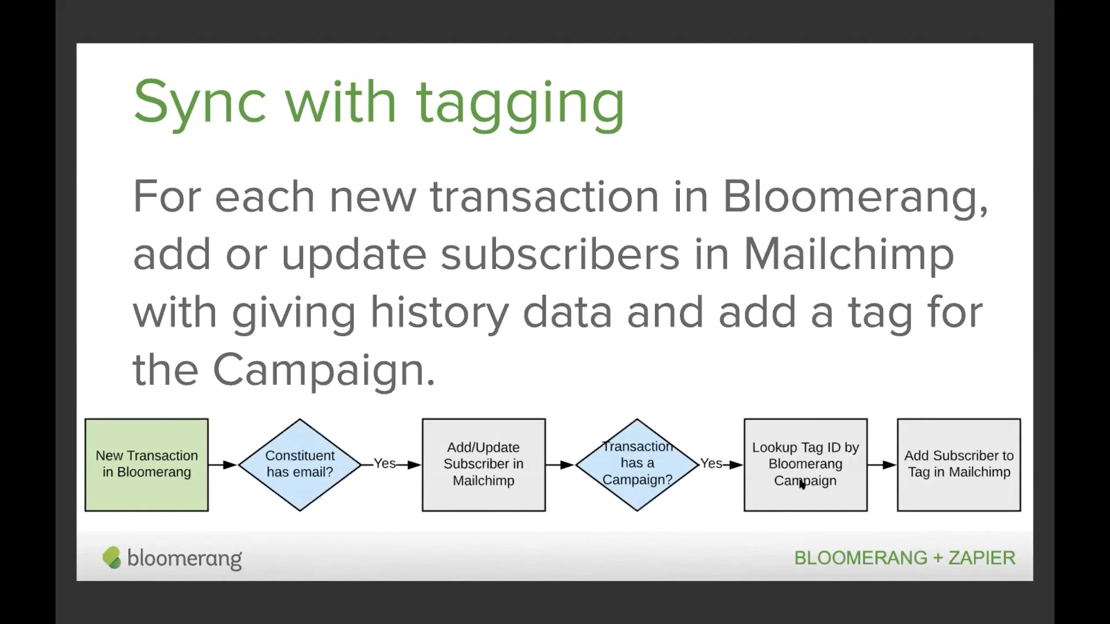
key(ctrl+Left)
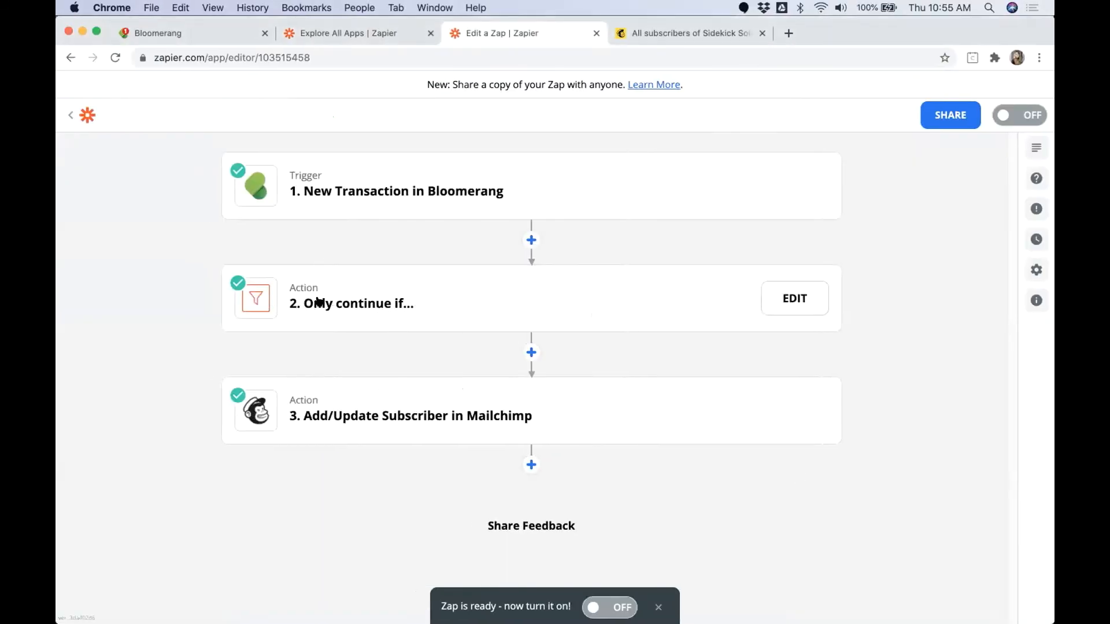
click(531, 465)
text(Filter)
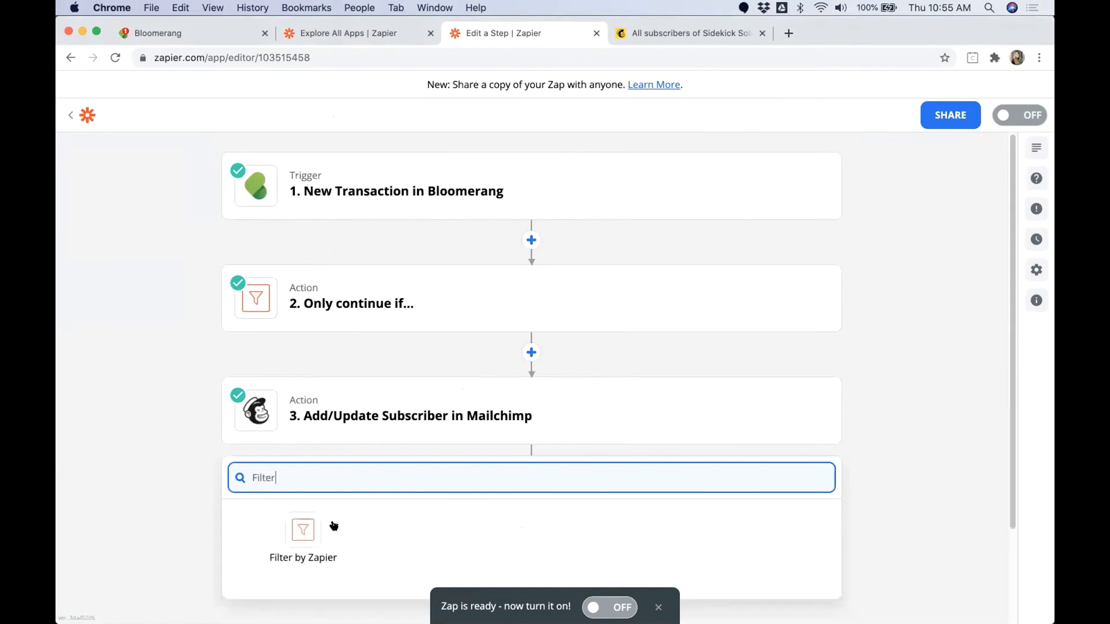
click(296, 530)
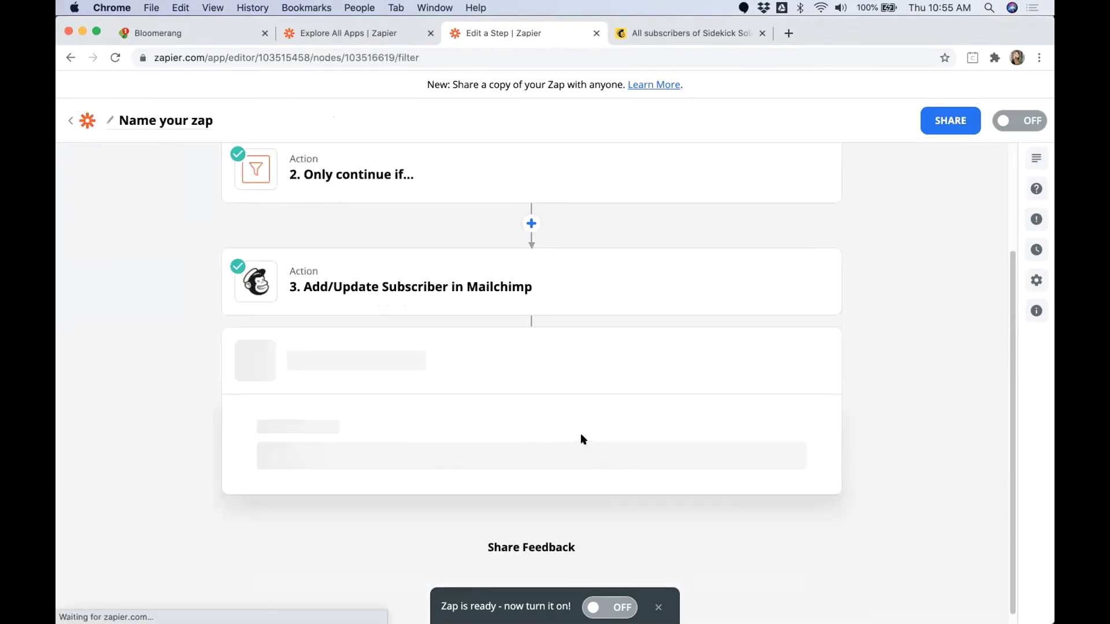
Step: Search the filter's available data for "Campaign" and choose the Bloomerang Designations Campaign Name as the field to check
scroll(382, 446, down, 2)
click(370, 446)
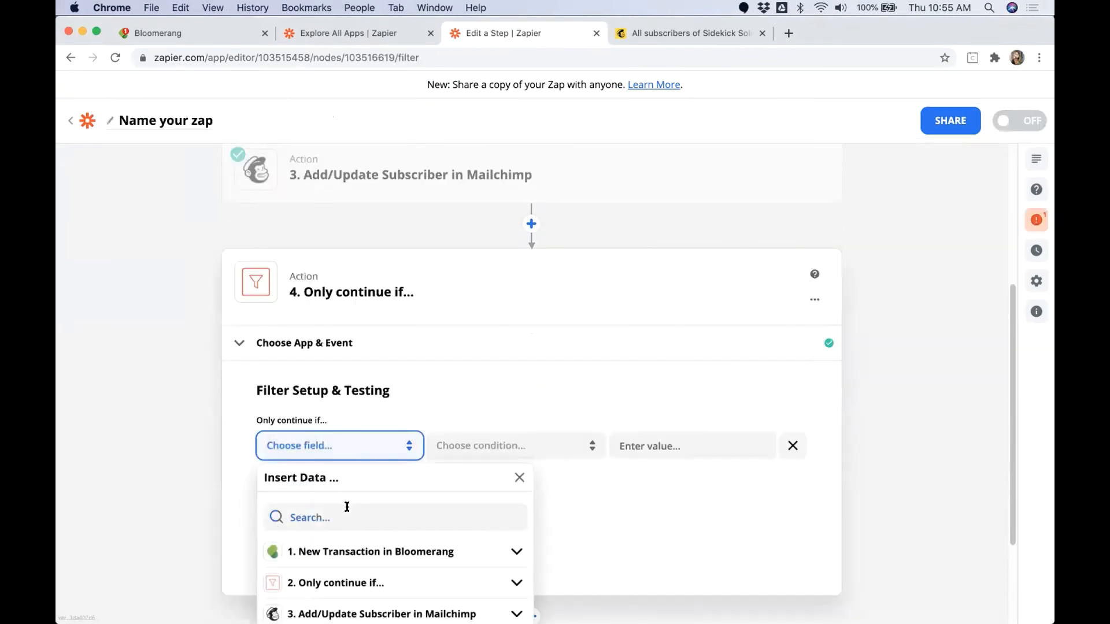
text(Campaign)
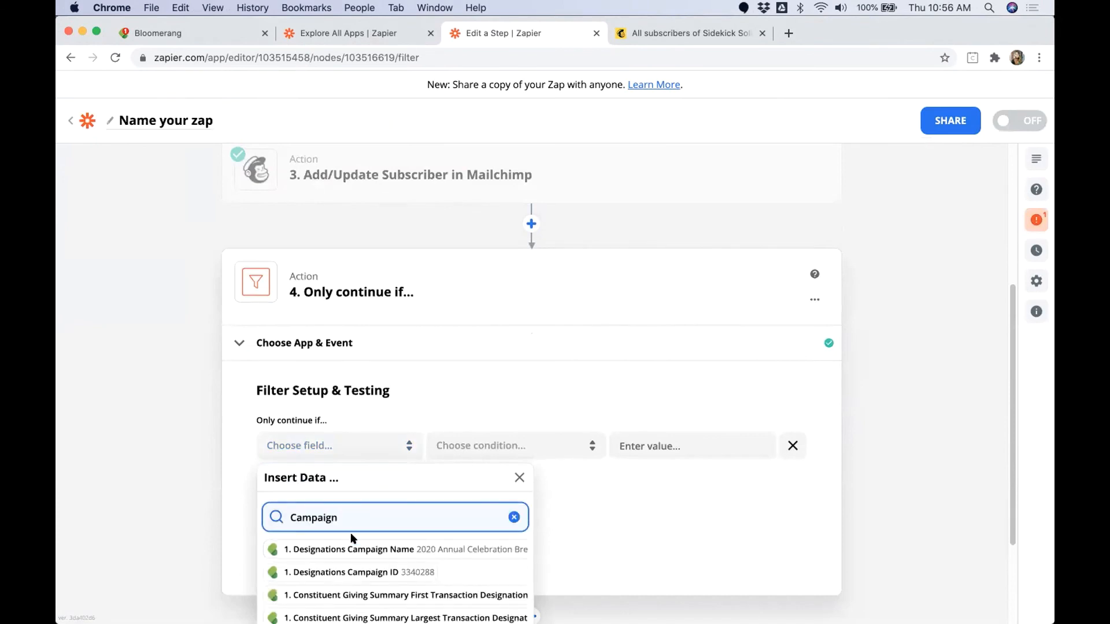
scroll(432, 463, down, 3)
click(354, 471)
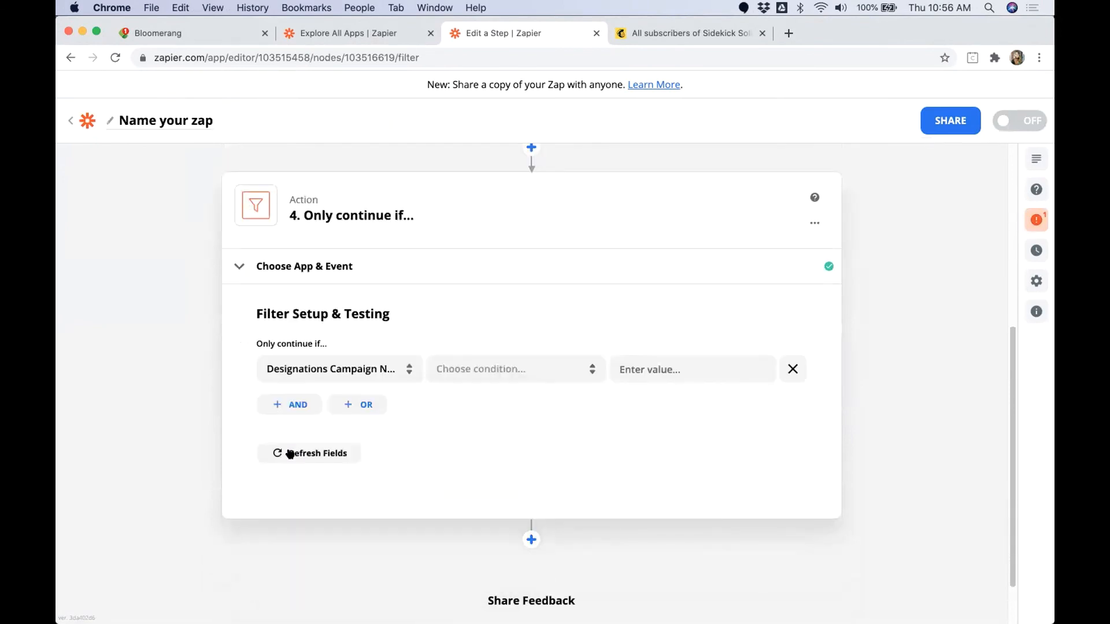
click(393, 361)
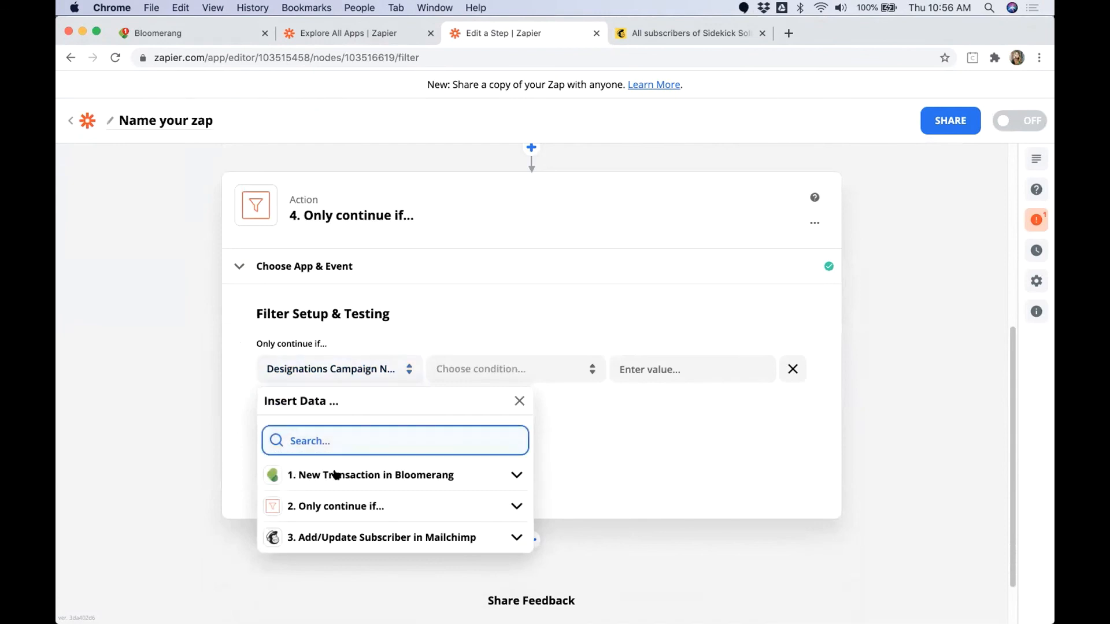
text(Campaign)
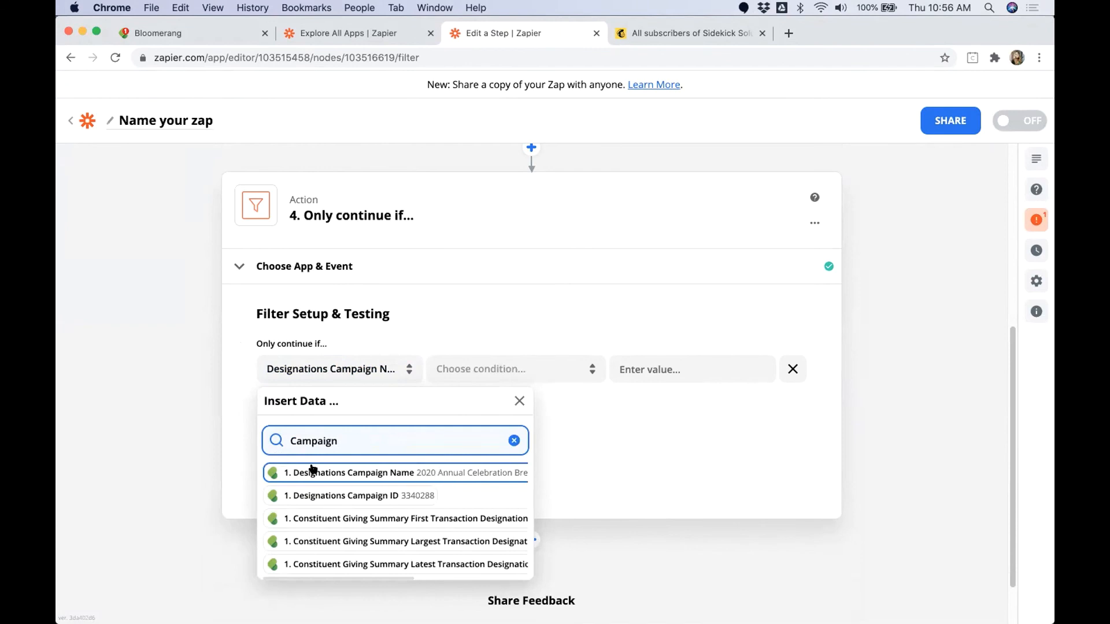
click(370, 473)
Step: Set the filter condition to Exists and test it against the sample data
click(479, 369)
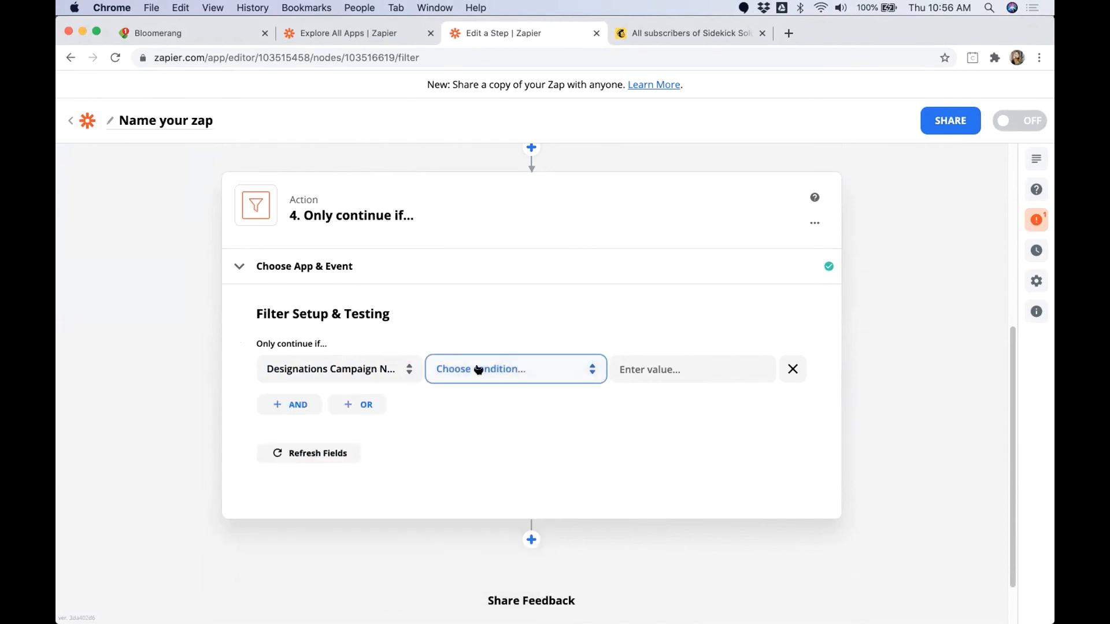
scroll(538, 455, down, 5)
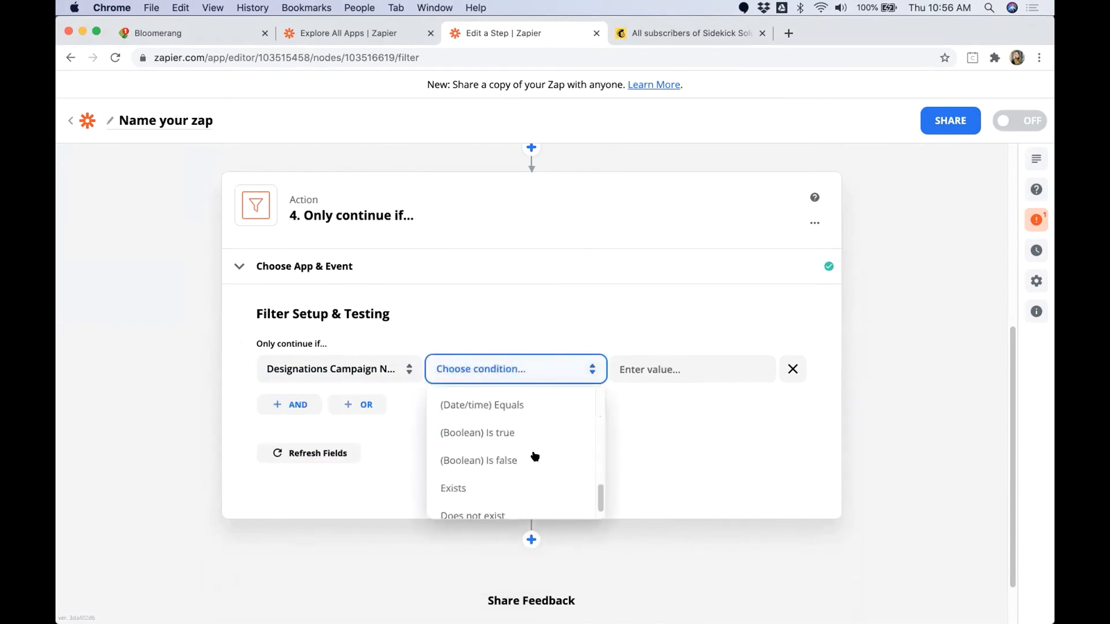
click(476, 484)
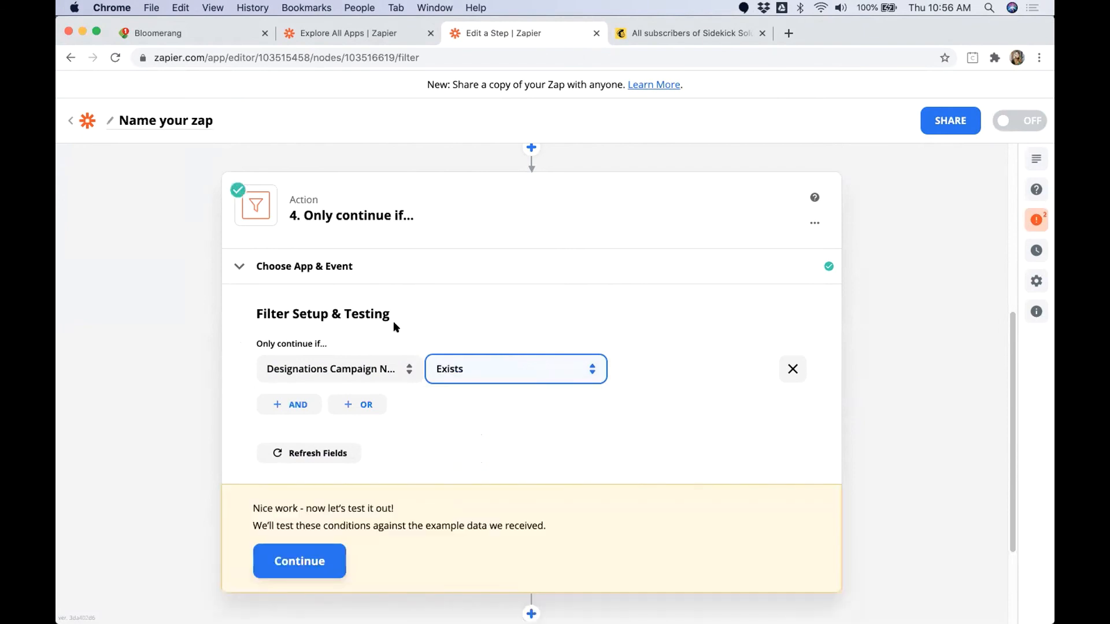
click(321, 553)
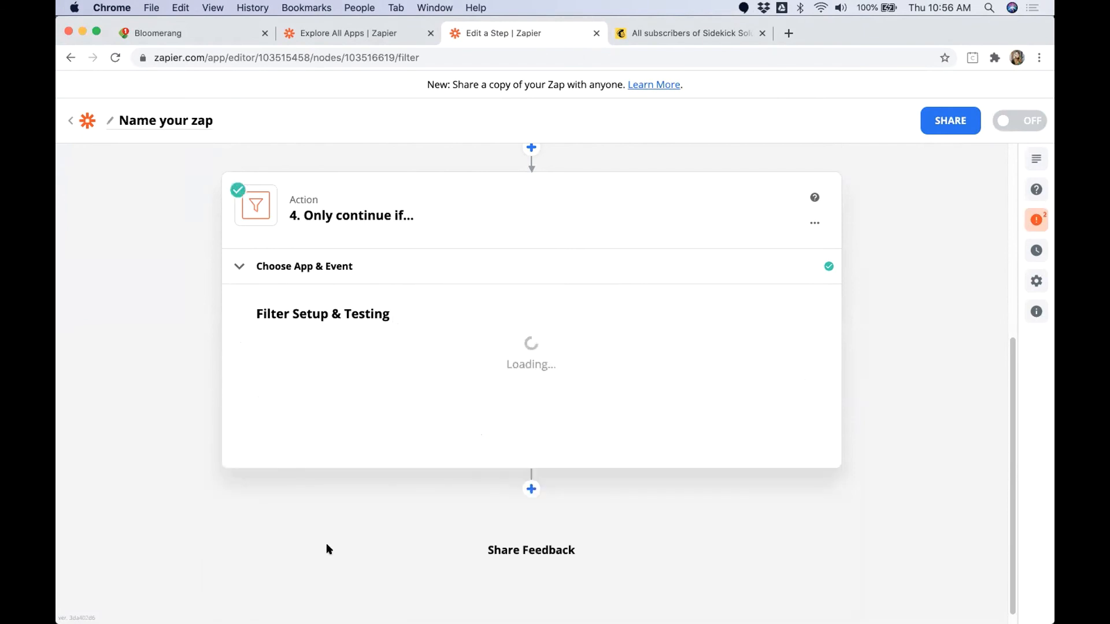
scroll(564, 501, down, 2)
scroll(566, 501, down, 2)
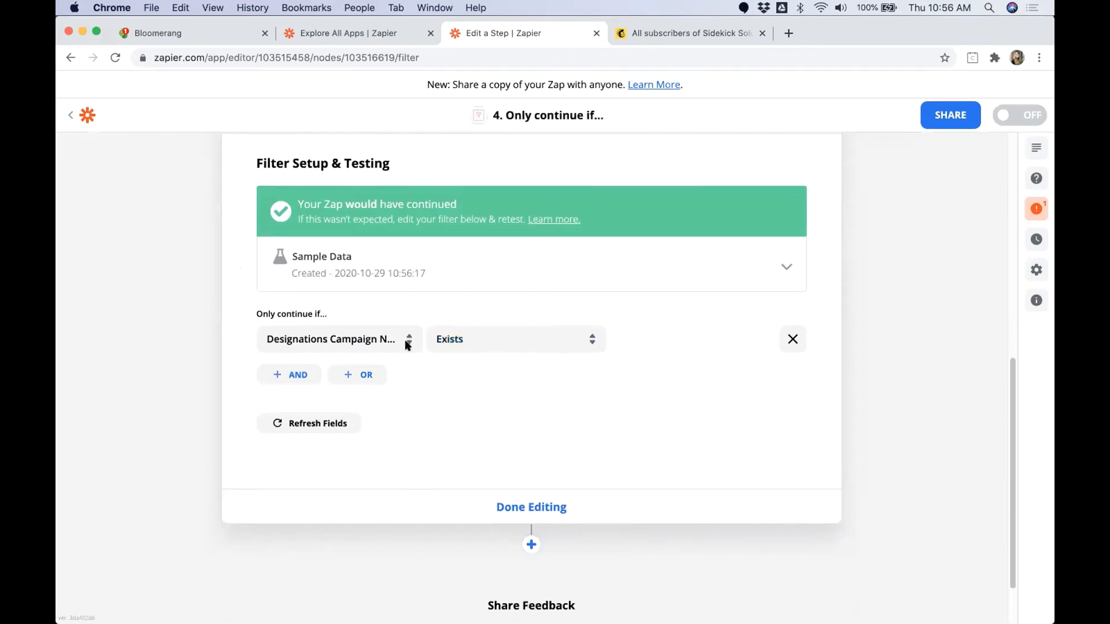
Step: Check the campaign filter's test result and finish editing the filter step
triple_click(448, 198)
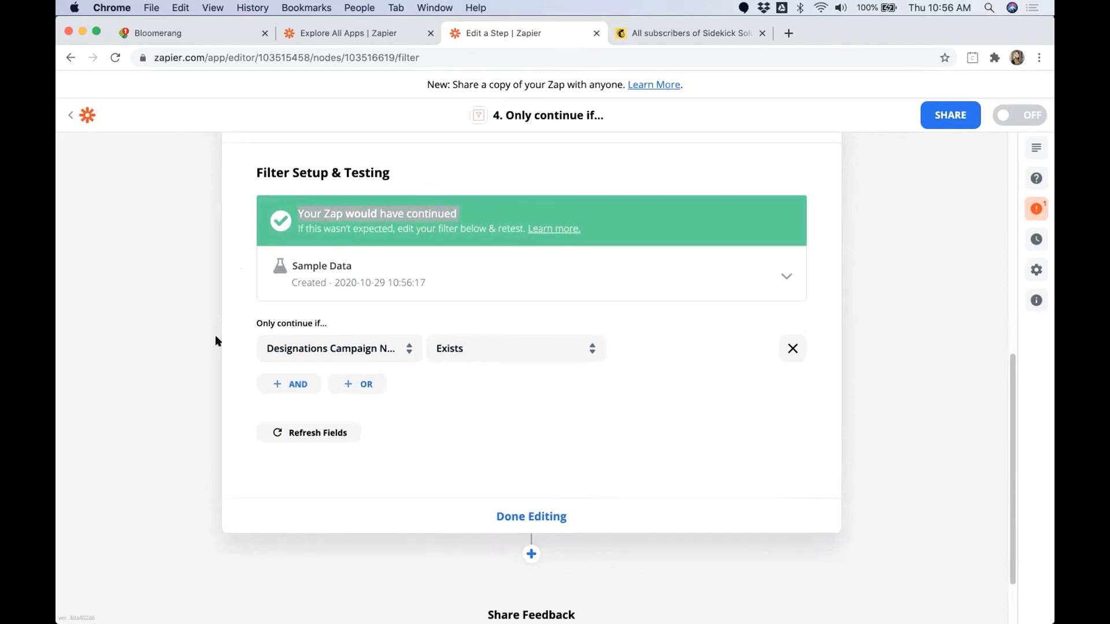
scroll(421, 218, up, 3)
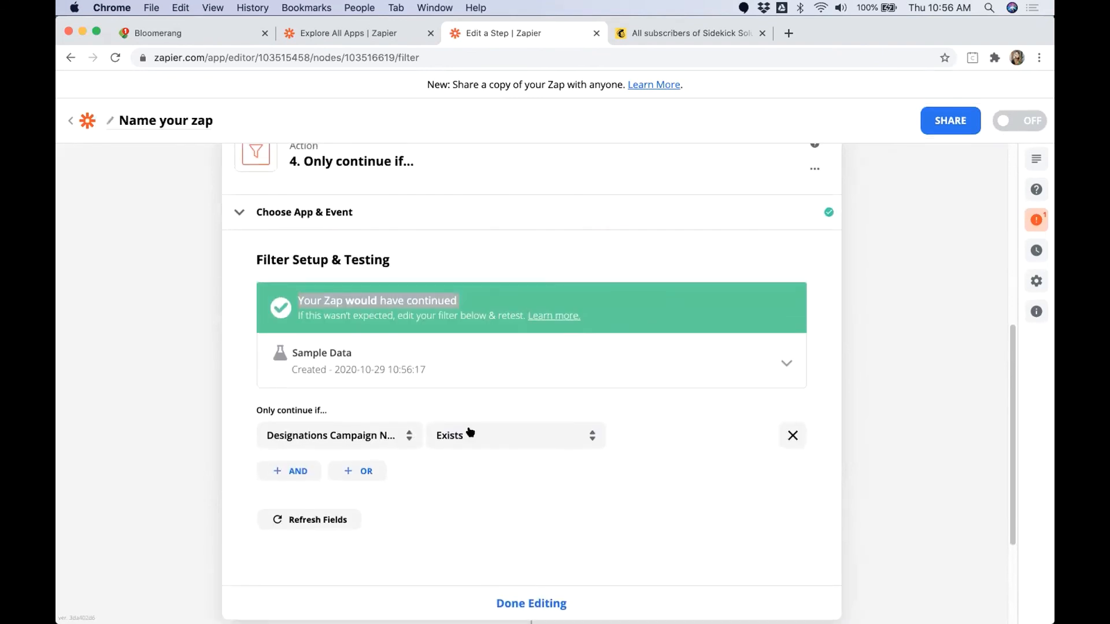
scroll(497, 503, down, 1)
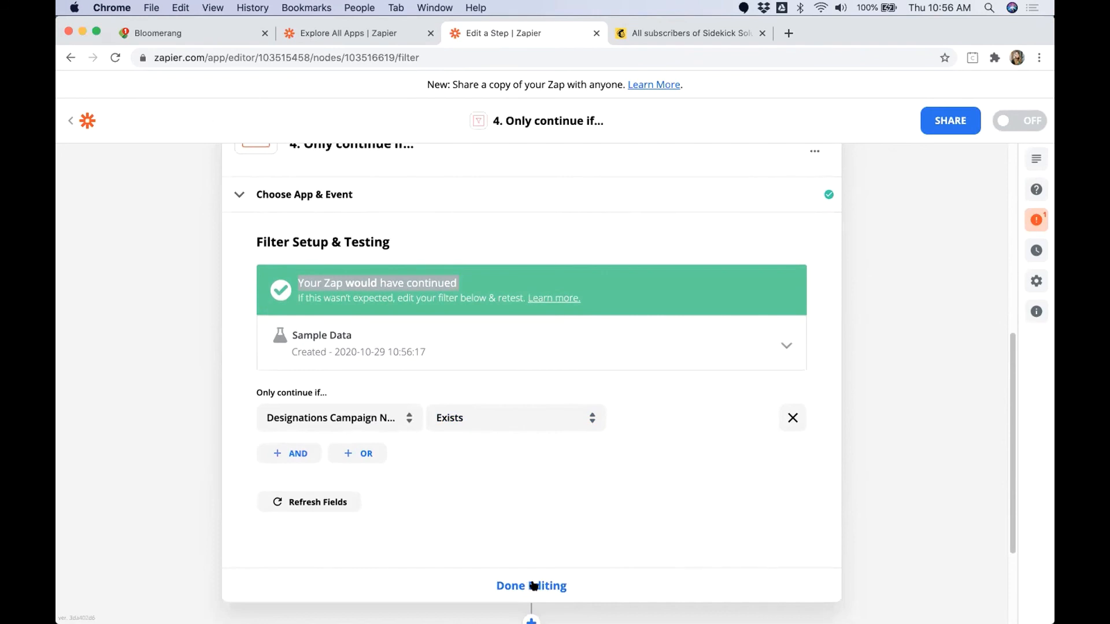
click(533, 585)
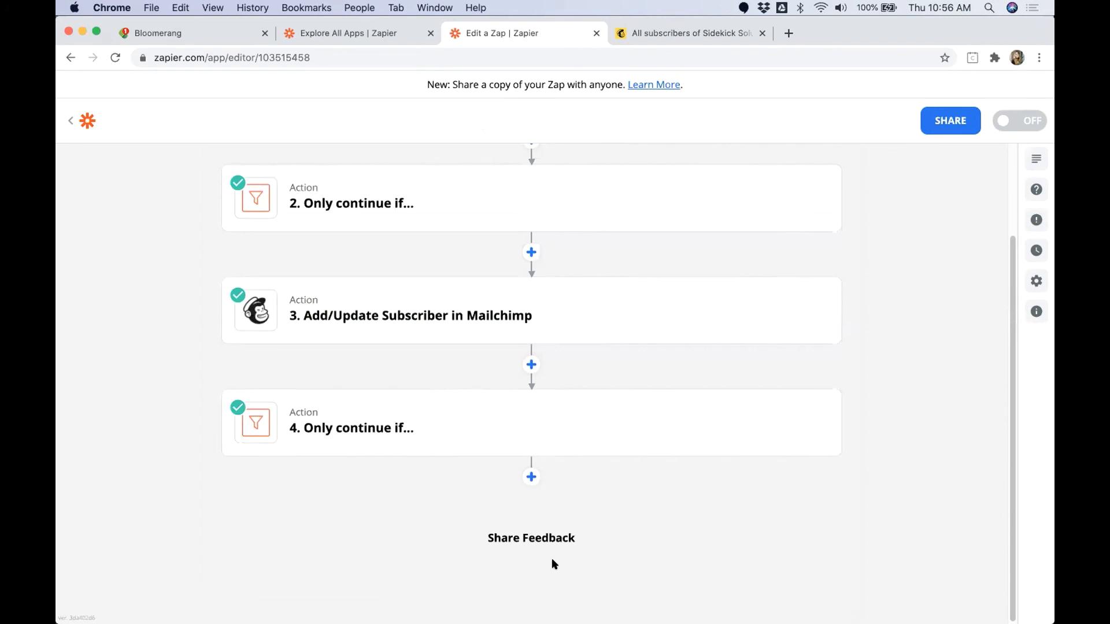
Step: Add a Formatter by Zapier action after the campaign filter with Utilities as its action event
click(532, 477)
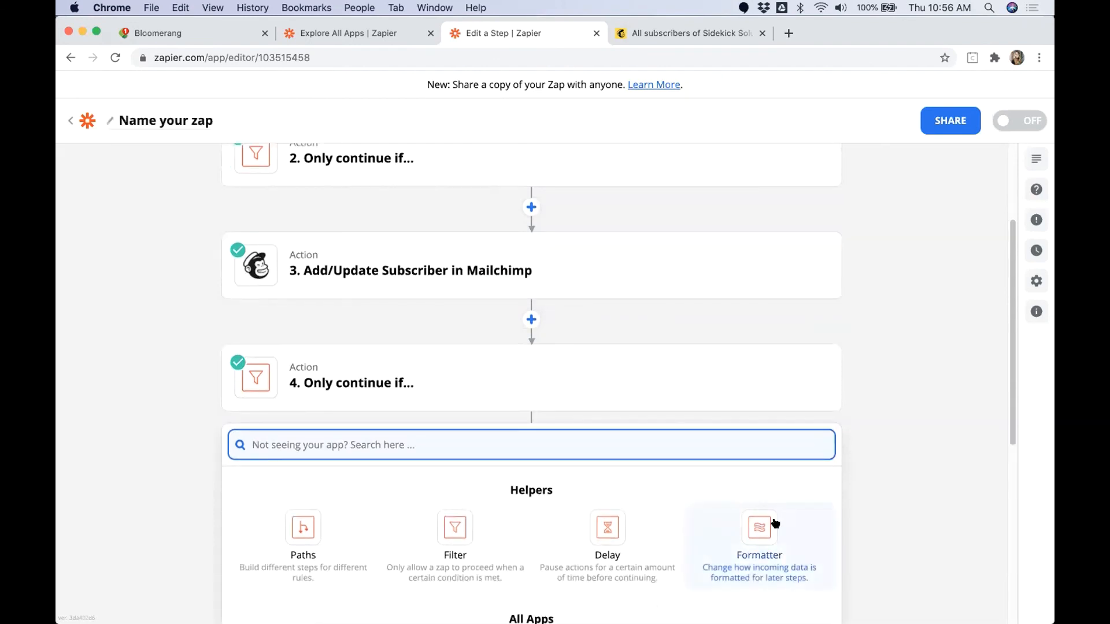
click(758, 526)
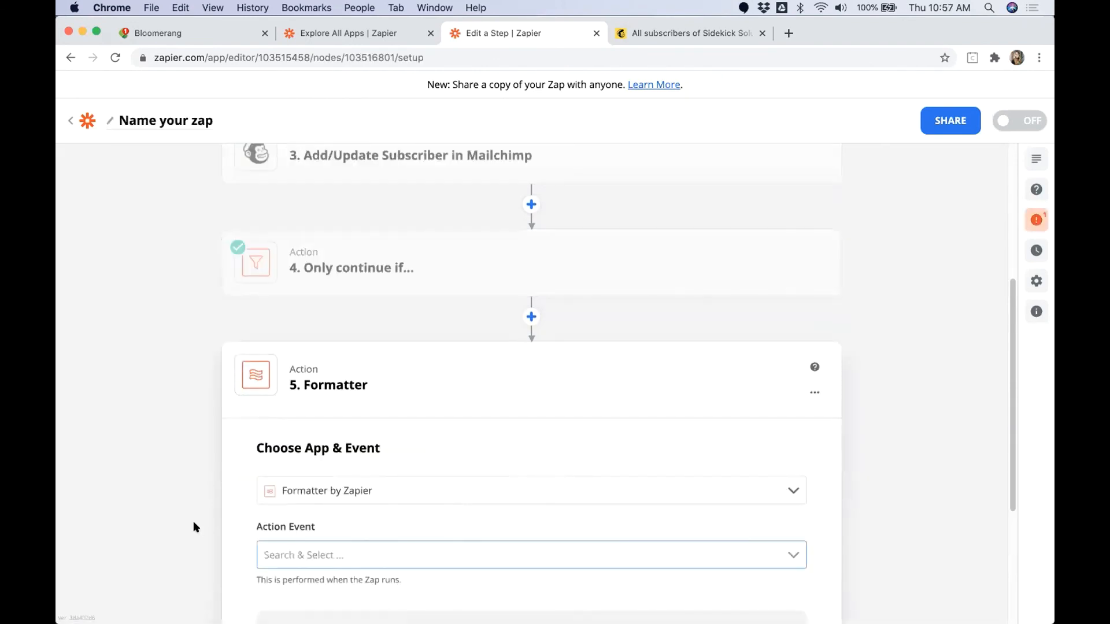
click(310, 500)
scroll(296, 584, down, 2)
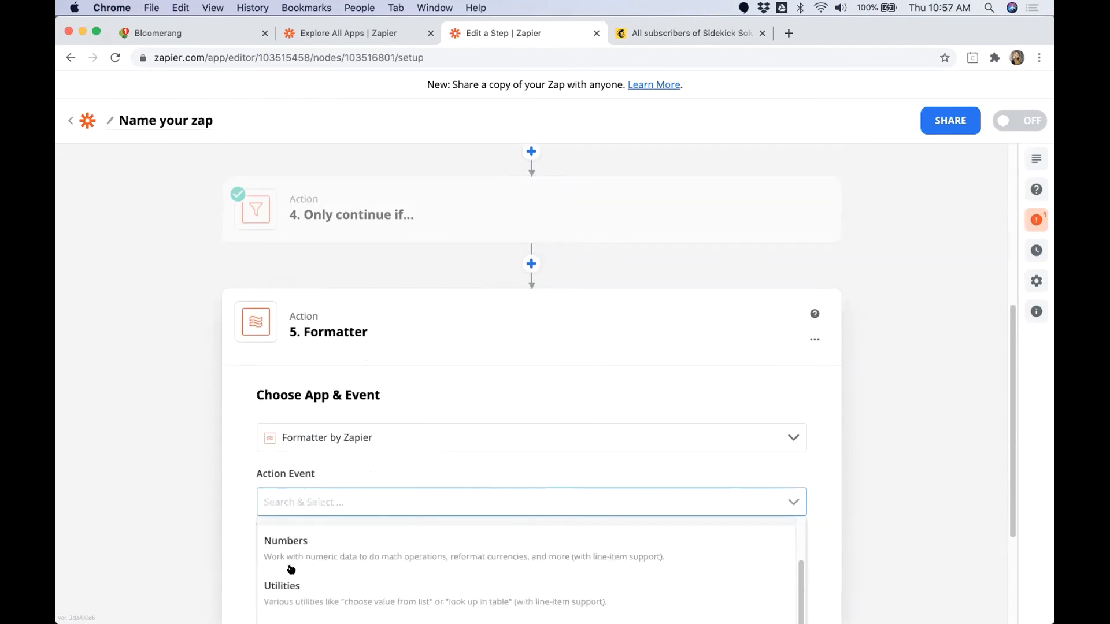
click(297, 595)
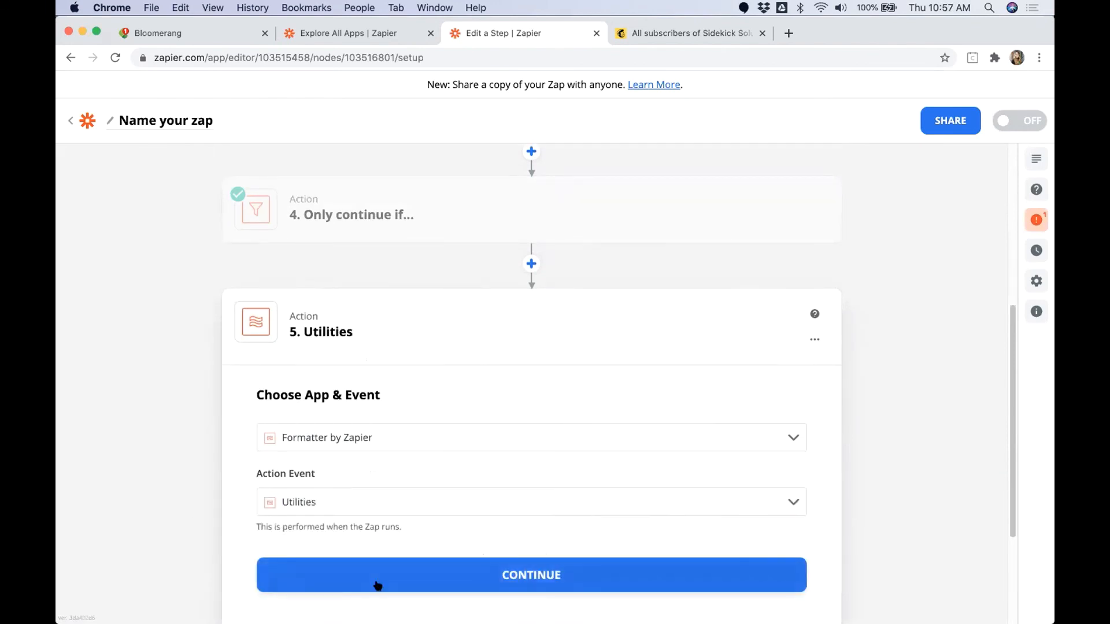
click(380, 584)
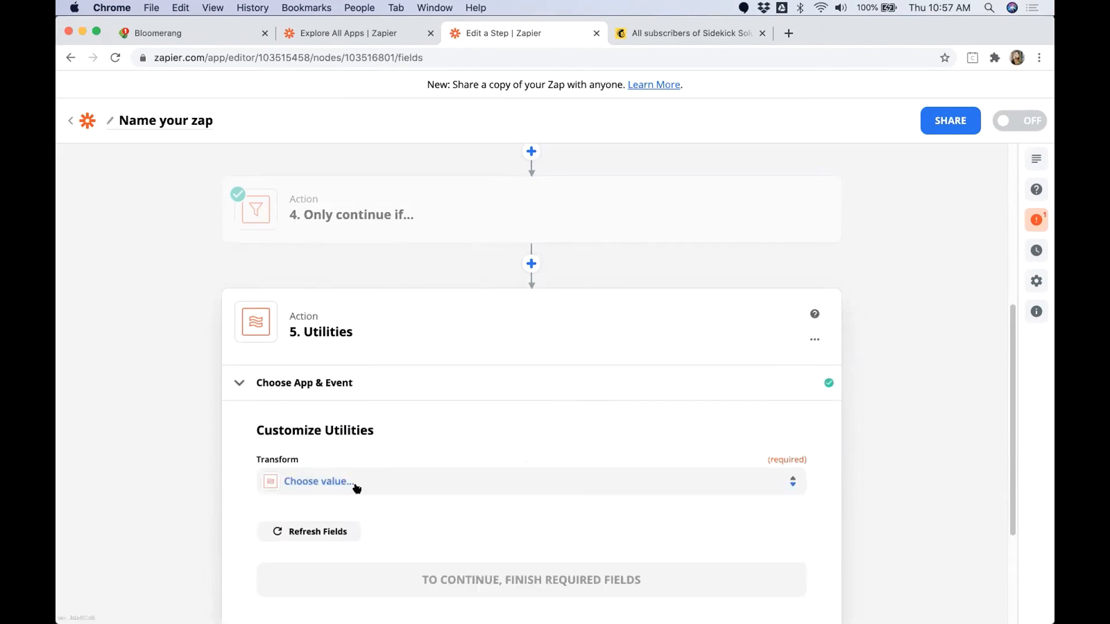
Step: Set the Utilities transform to Lookup Table
click(352, 485)
scroll(196, 538, down, 3)
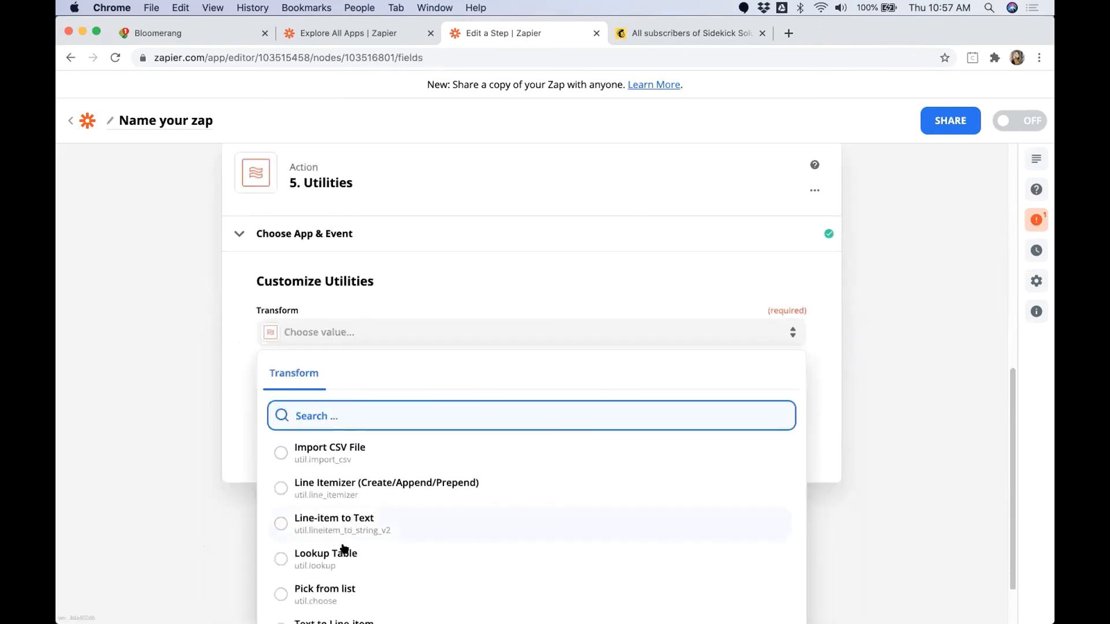
click(316, 558)
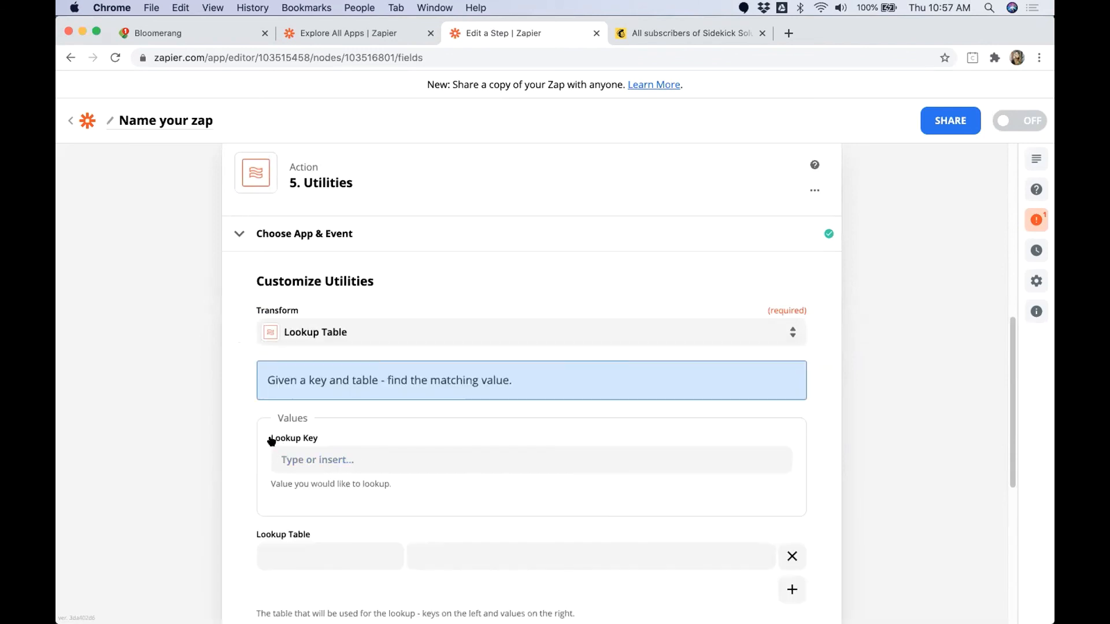
Step: Map the Lookup Key to the Designations Campaign Name from the Bloomerang transaction
drag(269, 438, 328, 439)
click(331, 457)
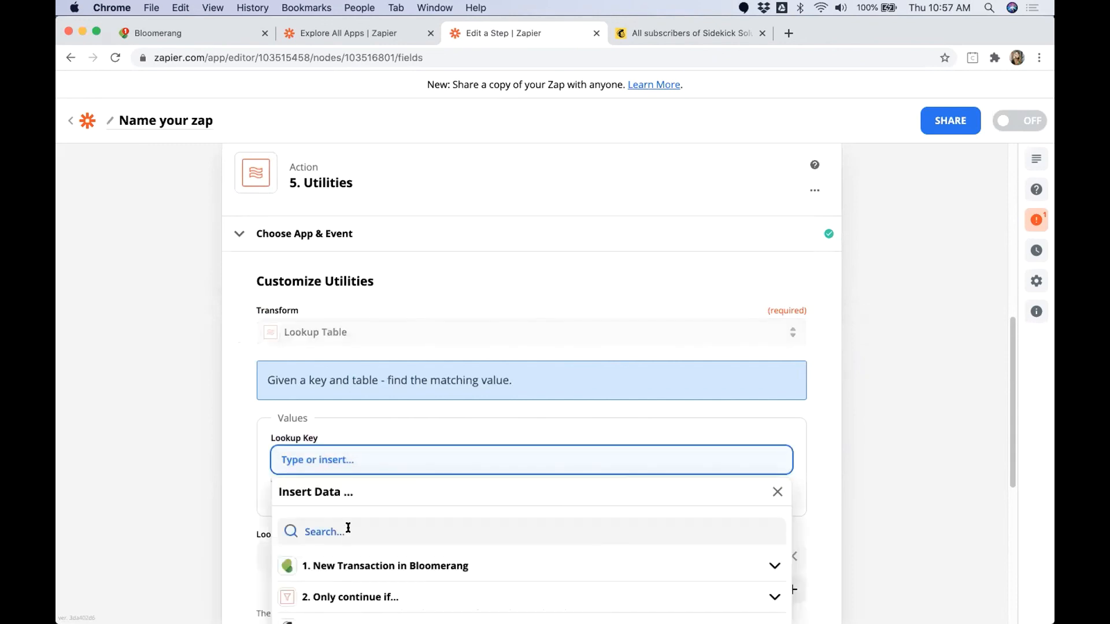
click(368, 521)
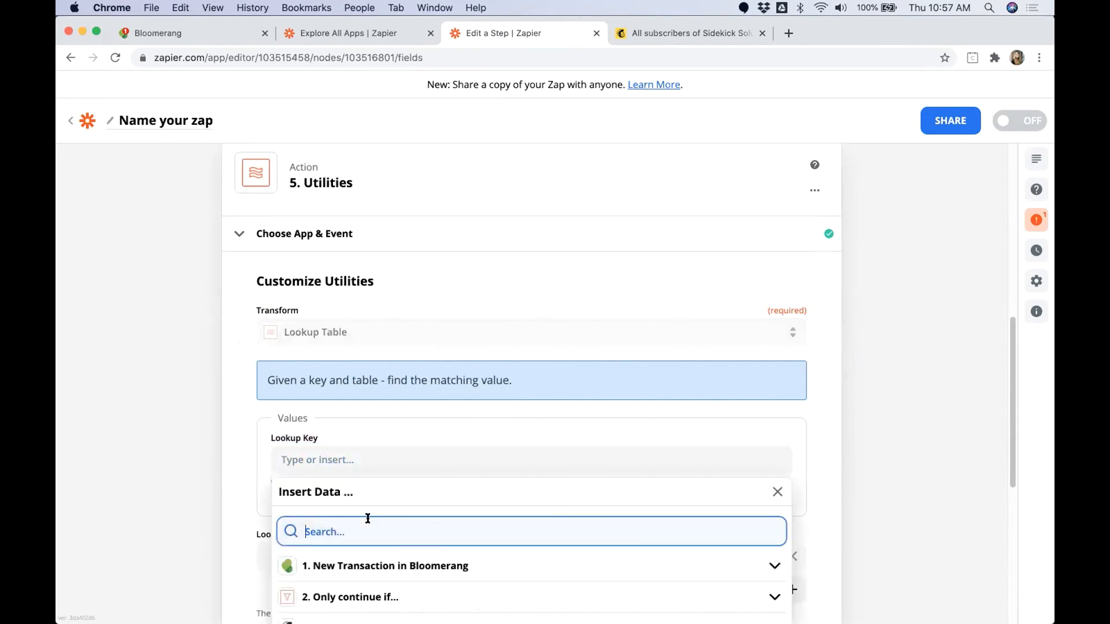
text(Campaign)
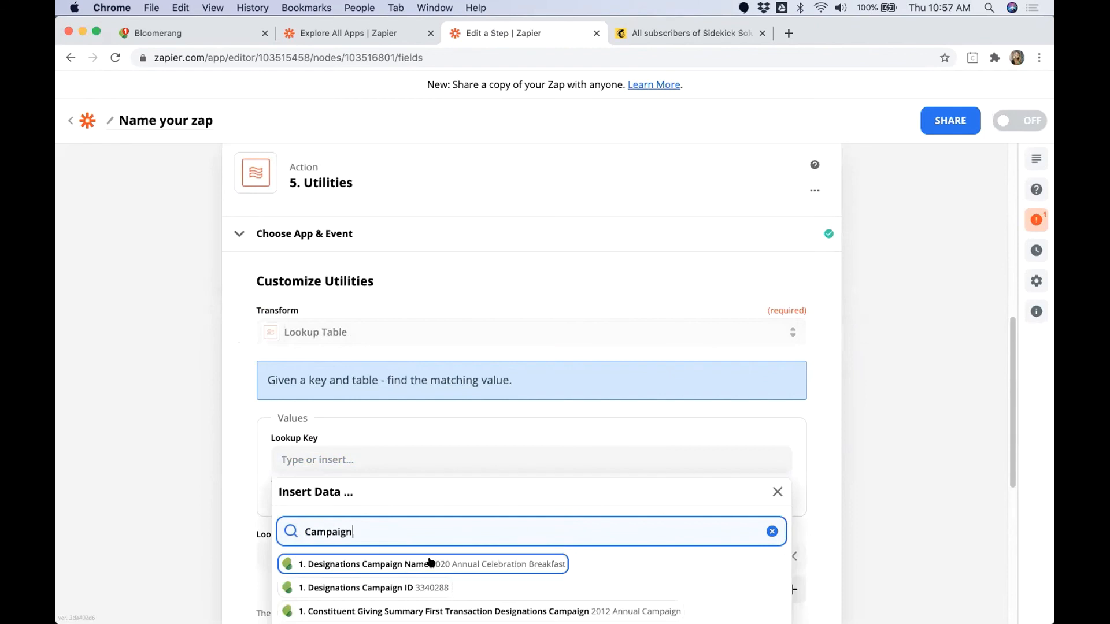
click(405, 565)
click(915, 449)
scroll(916, 452, down, 3)
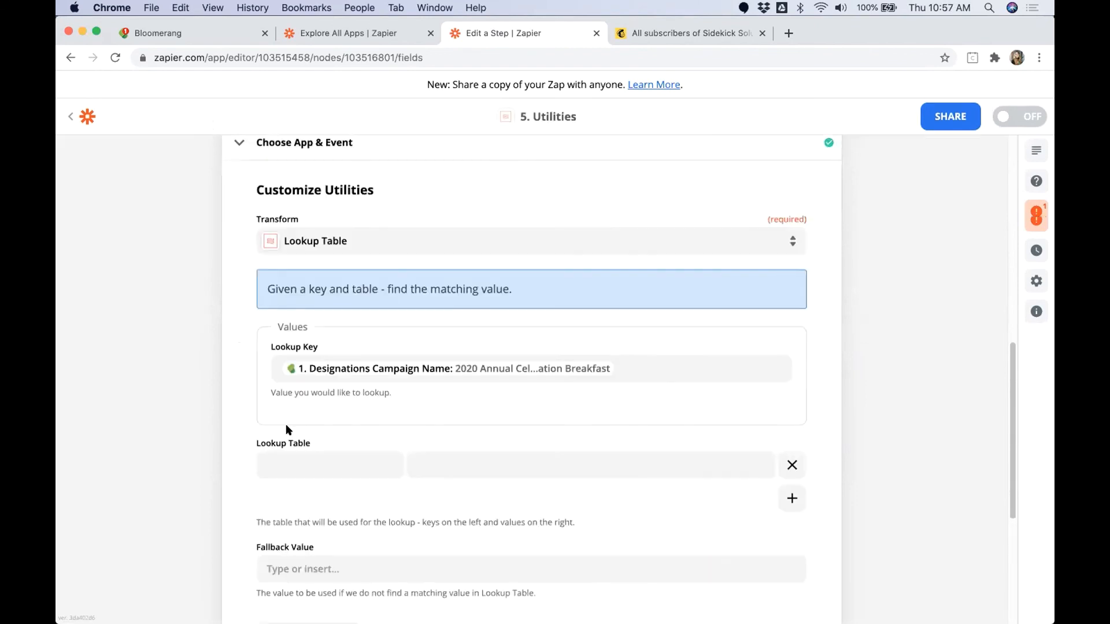
Step: Enter "2020 Annual Celebration Breakfast" as the first lookup table key and add five more rows
triple_click(301, 441)
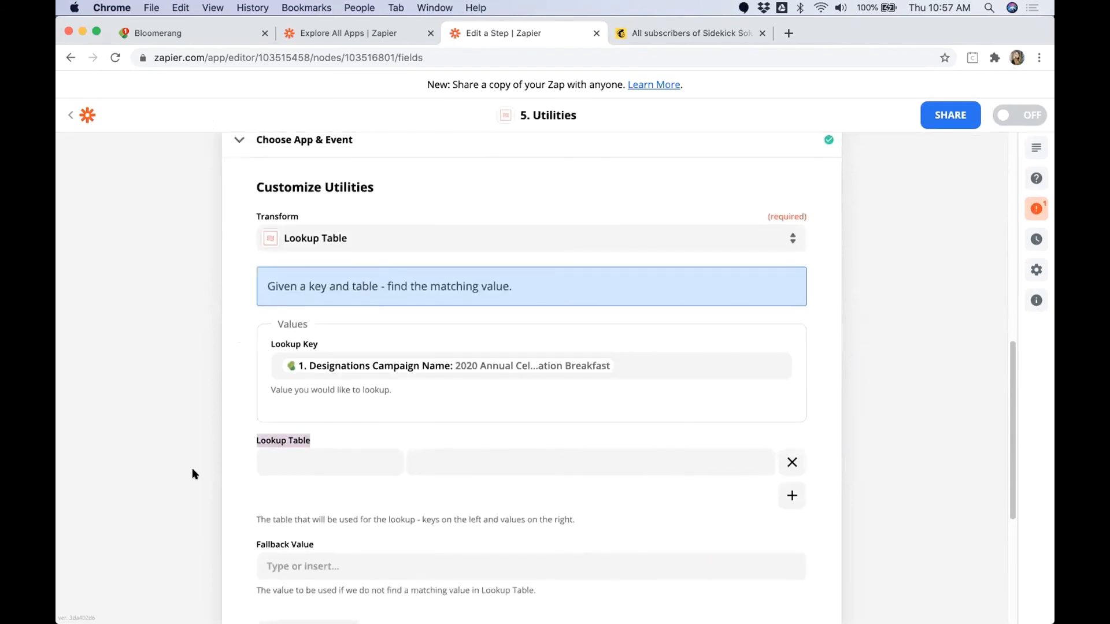
click(305, 466)
text(2)
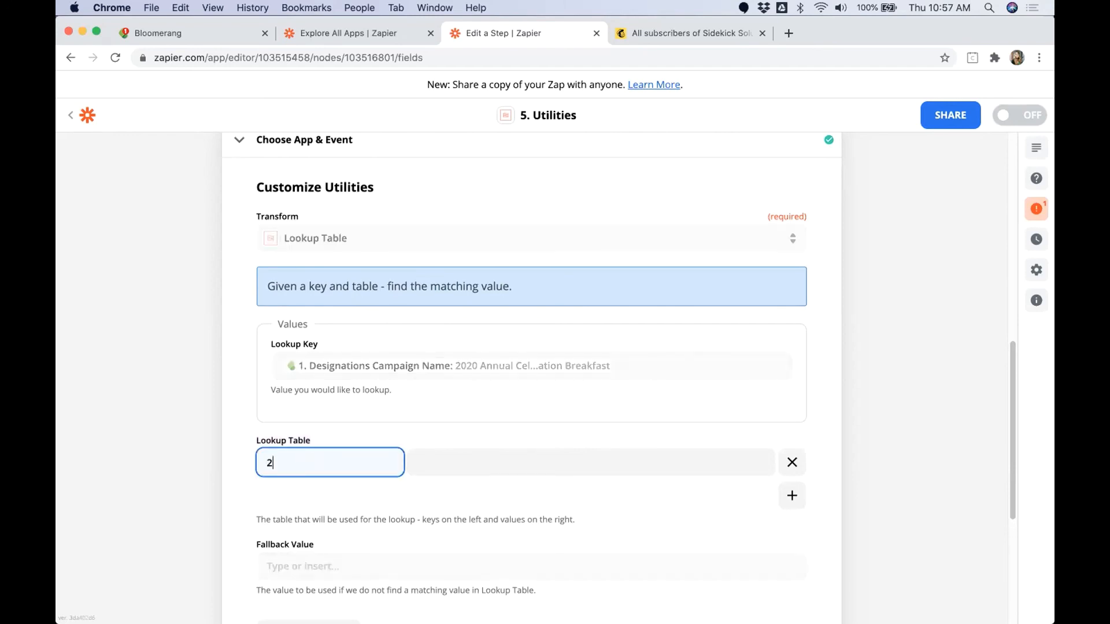
text(020 Annual Celebration Breakfast)
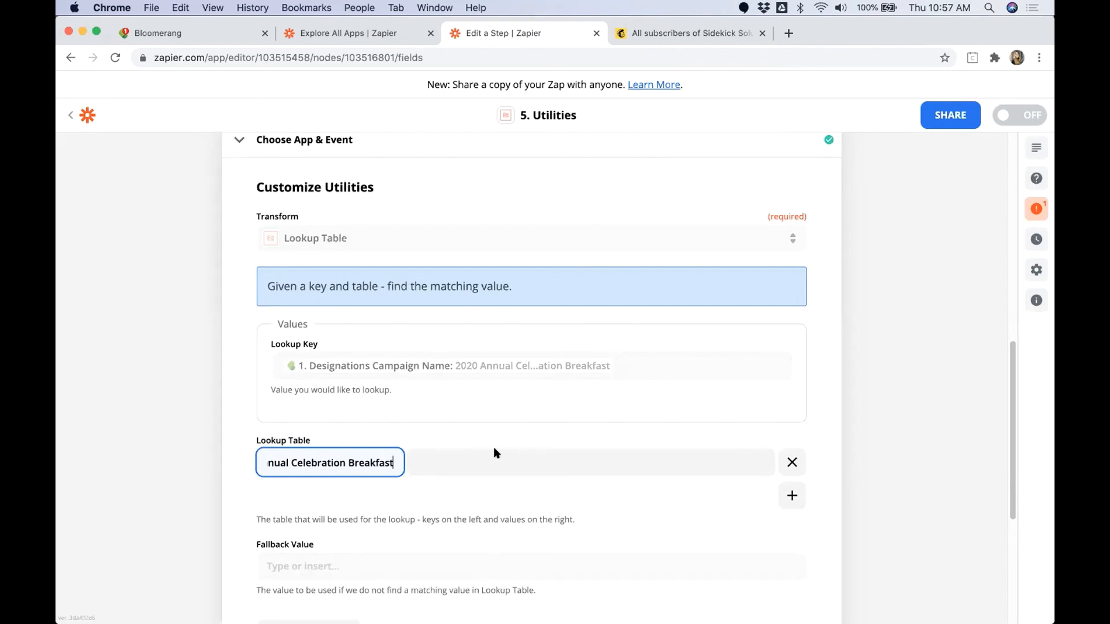
click(791, 496)
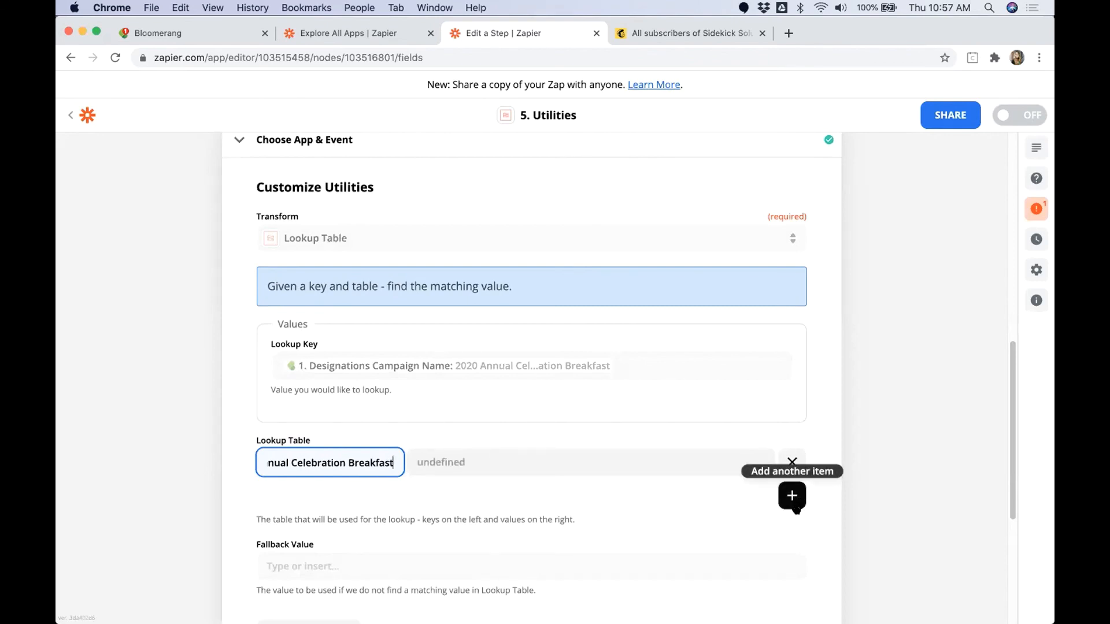
click(792, 496)
click(792, 502)
click(792, 502)
click(792, 502)
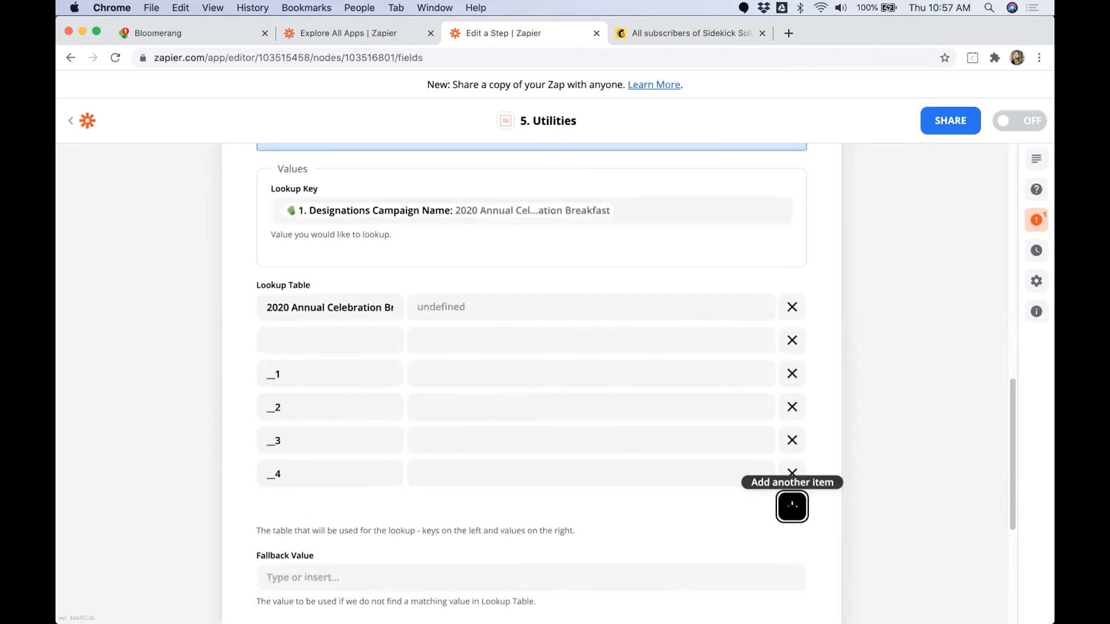
Step: Enter "2020 Annual Campaign" and "2020 Capital Campaign" as the second and third lookup table keys
click(336, 332)
text(2020 An)
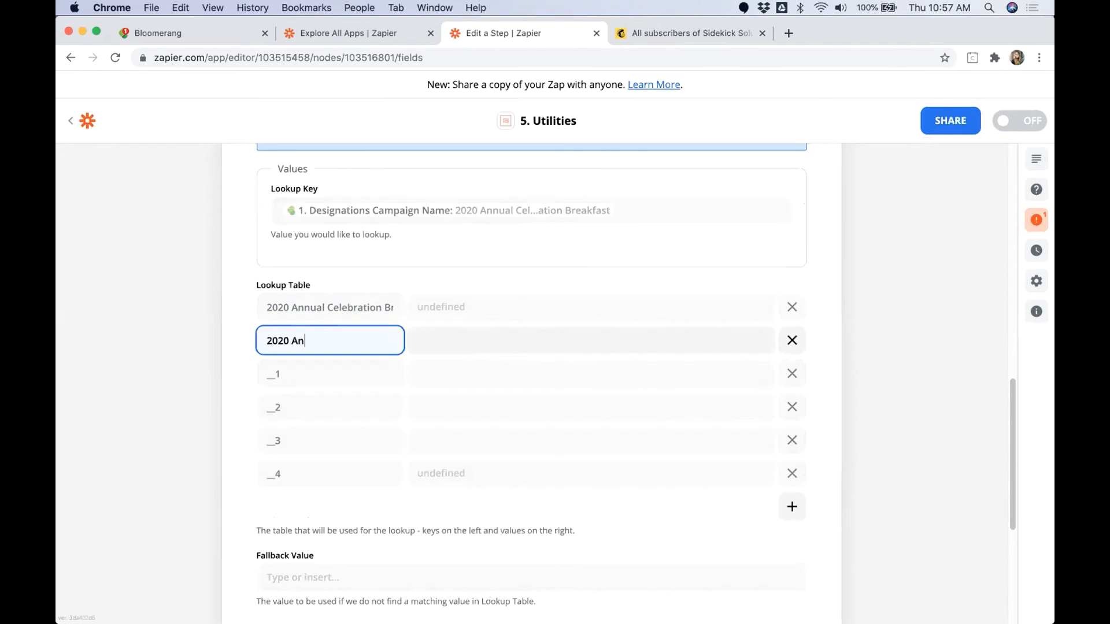
text(nual Campaign)
click(257, 371)
text(2020 Cap)
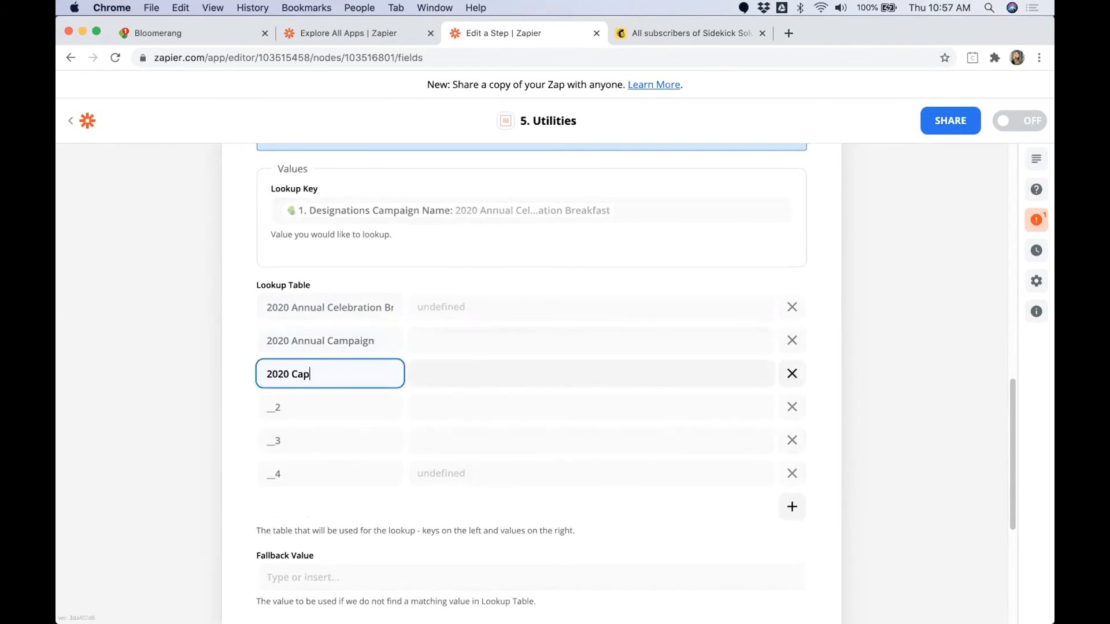
text(ital Campaign)
Step: Enter "2020 Gala" and "2020 Virtual Wine Tasking" as the fourth and fifth lookup table keys
double_click(272, 405)
text(2020 Gala)
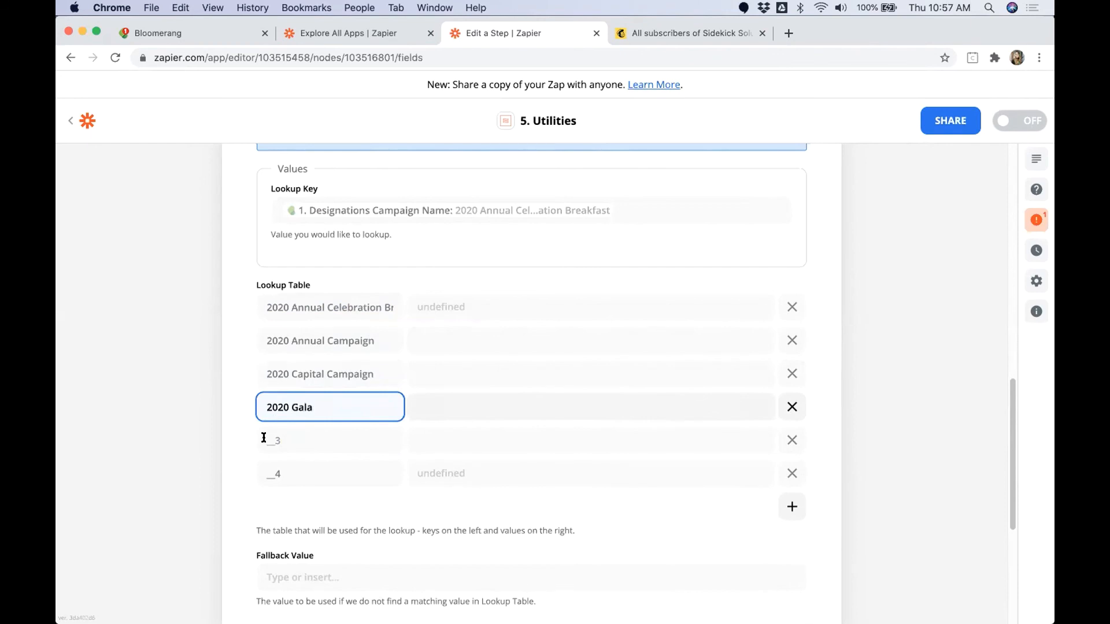
double_click(267, 439)
text(2)
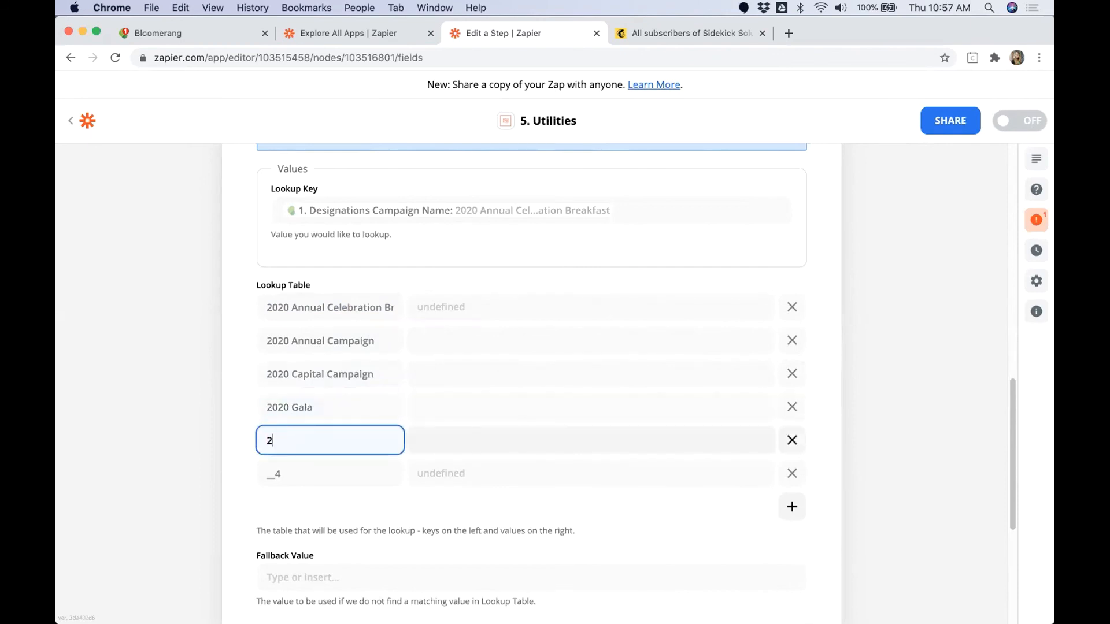
text(020 Viftual Wine Tasking)
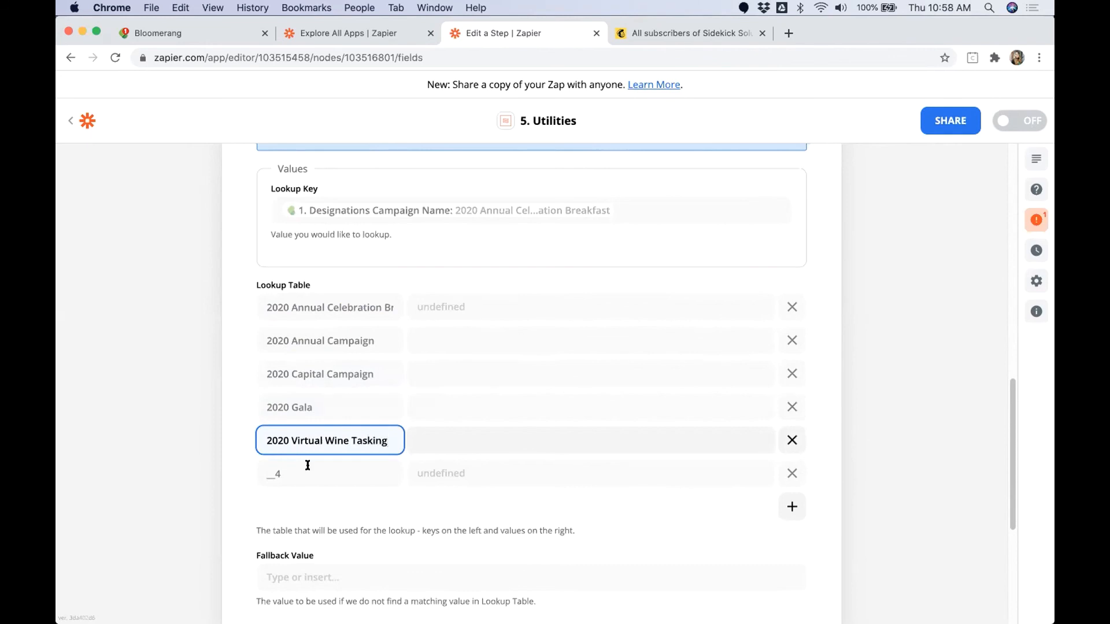
Step: Enter "2019 Annual Campaign" as the sixth lookup table key and add two more rows
double_click(256, 473)
text(2019 )
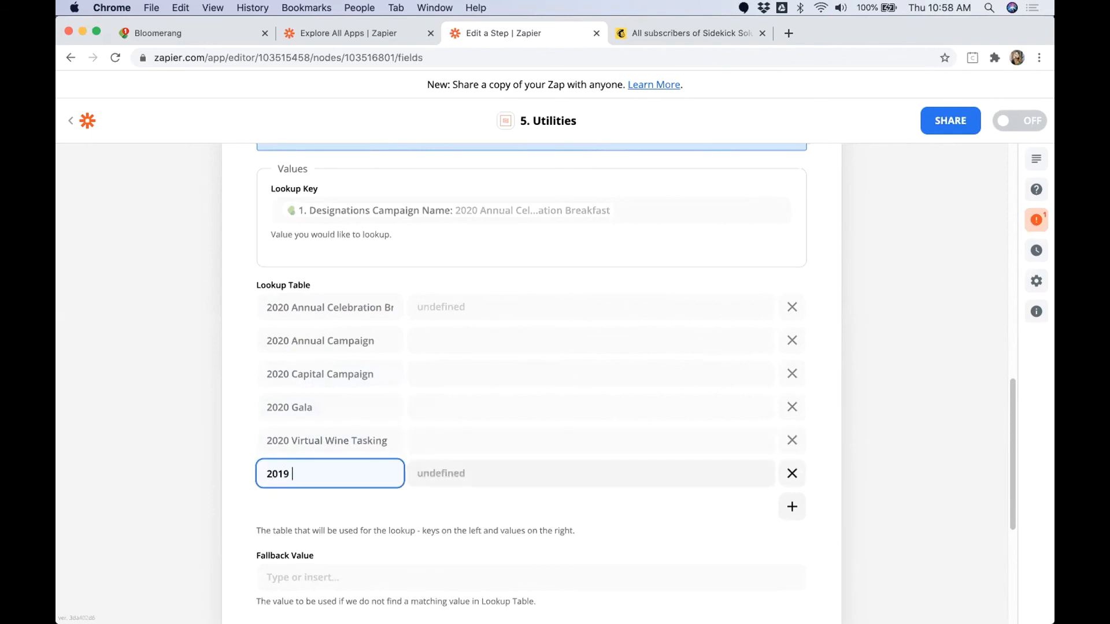
text(Annual Campaign)
click(792, 507)
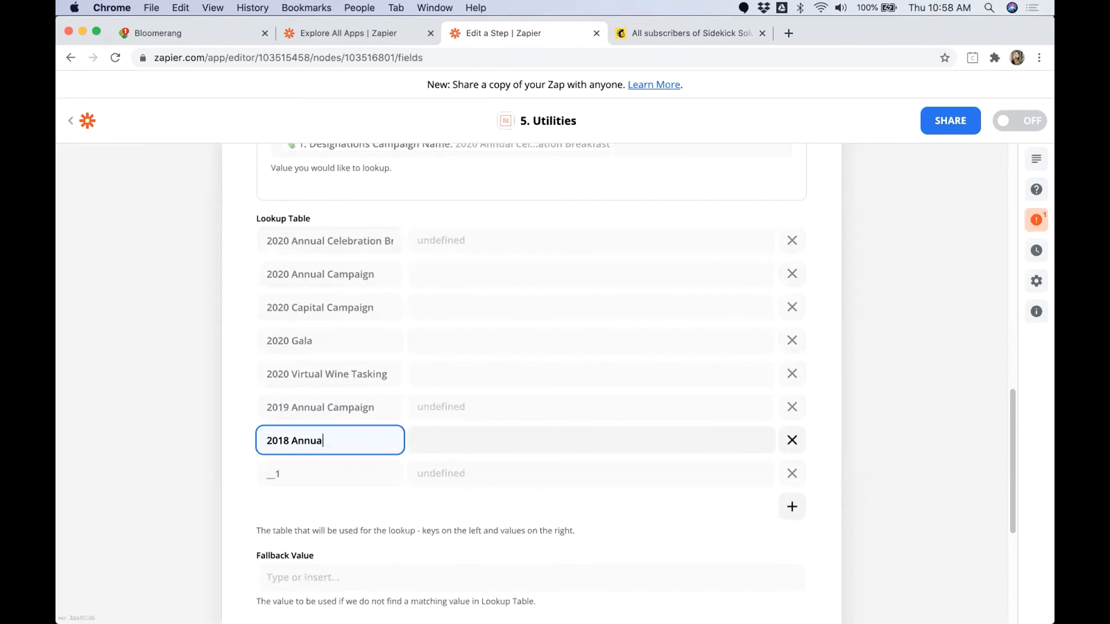
Step: Enter "2018 Annual Campaign" and "2017 Annual Campaign" as the seventh and eighth lookup table keys
text(2018 Annual Campaign)
click(308, 467)
text(Annual Camp)
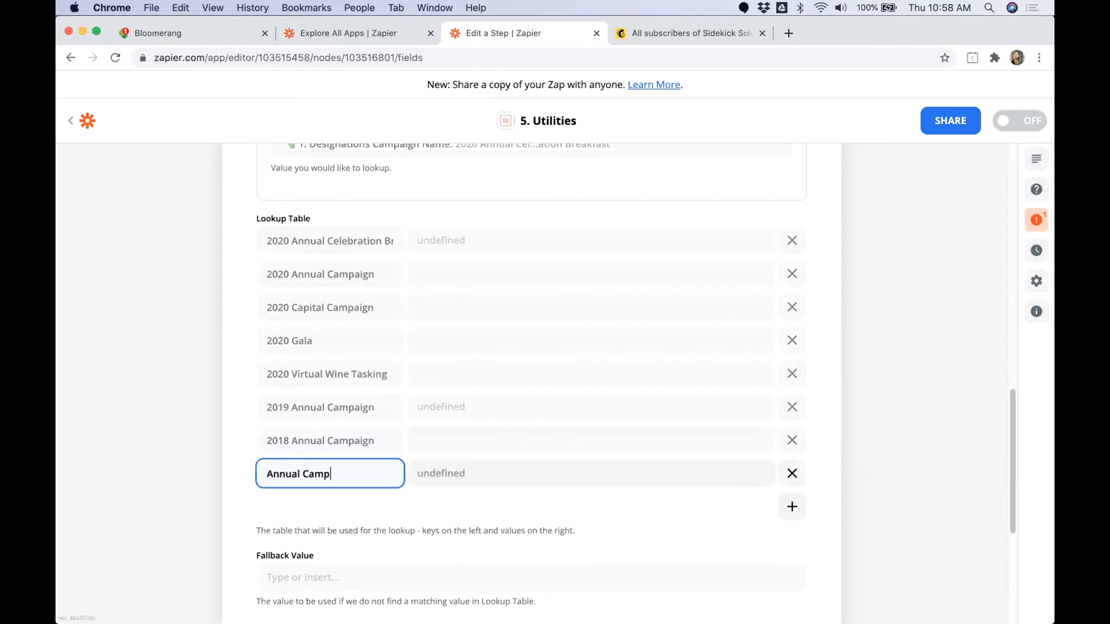
text(aign)
text(2017)
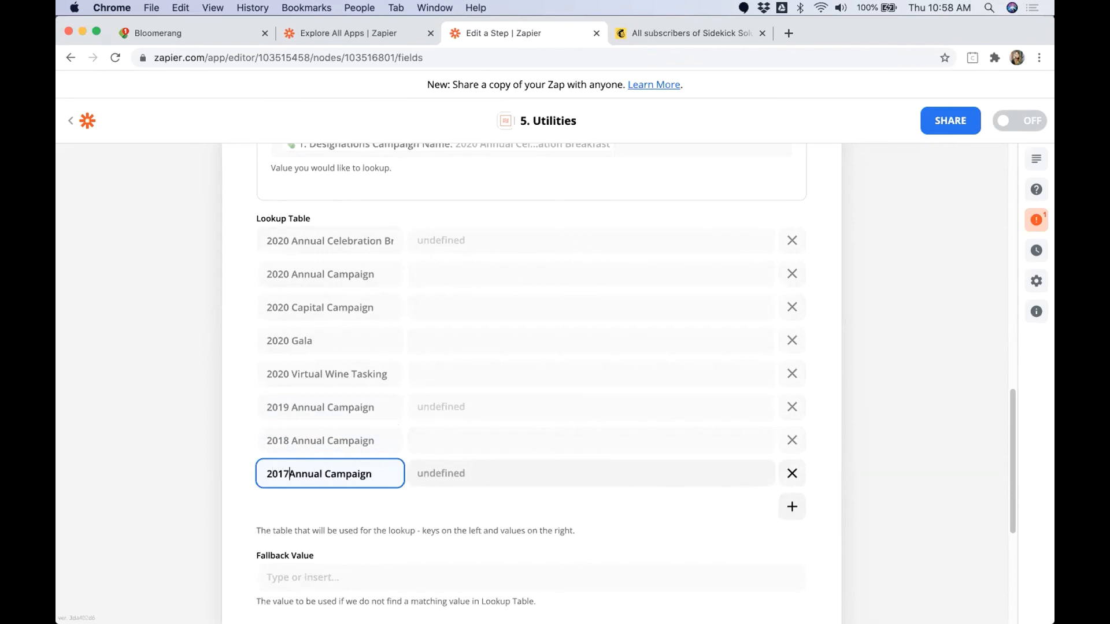
Step: Review the lookup table keys, leave their values and the fallback value blank, and continue to the Utilities step's test data
click(524, 266)
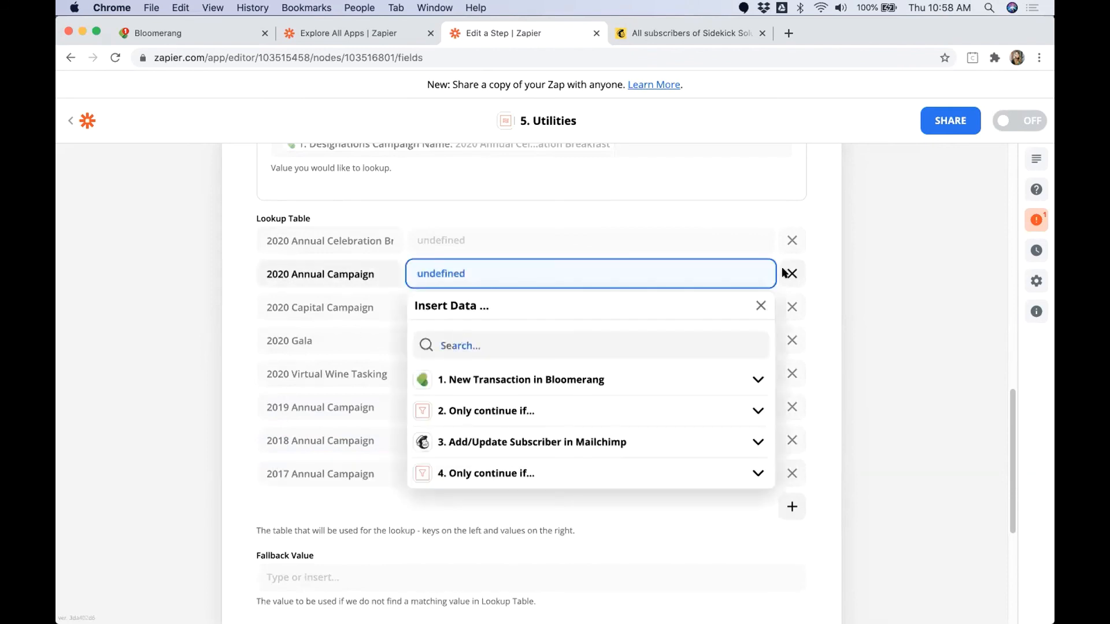
click(705, 223)
scroll(315, 372, up, 3)
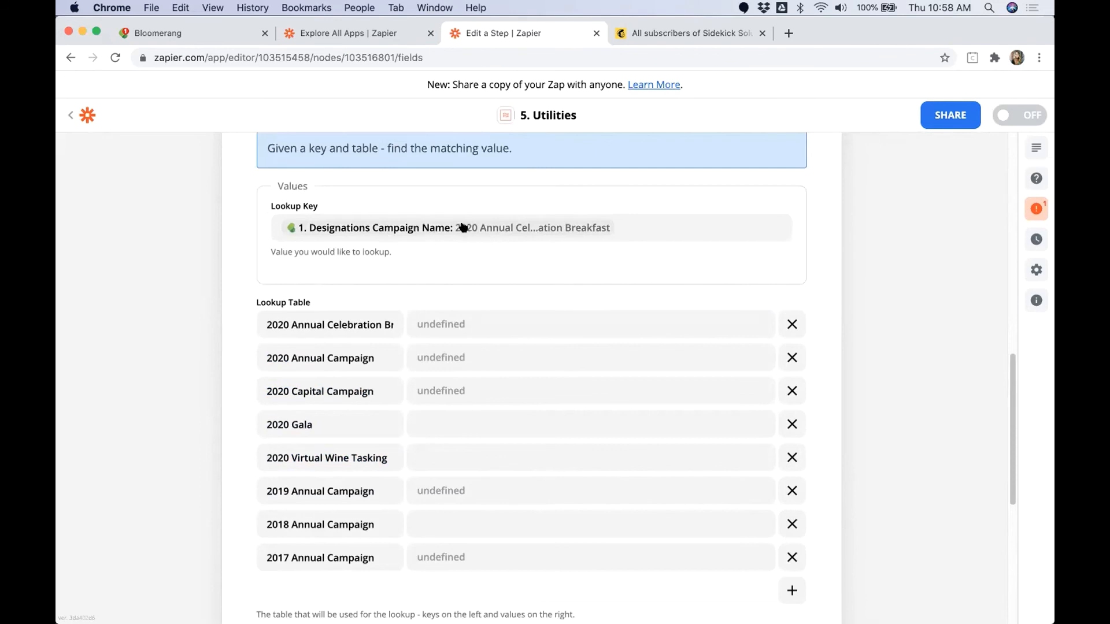
drag(256, 310, 334, 552)
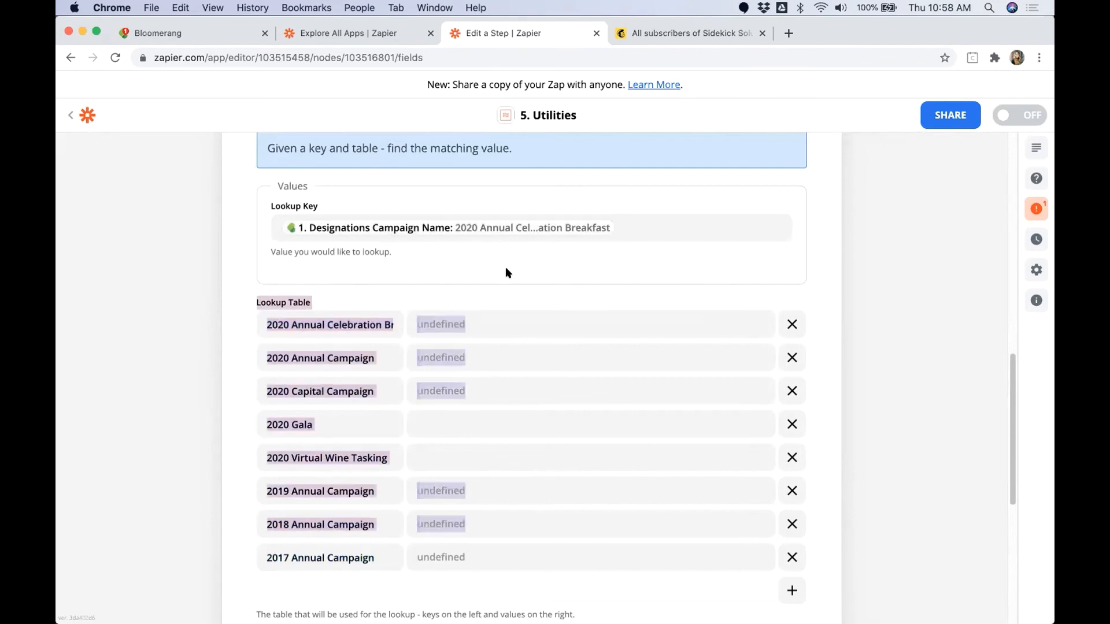
click(426, 324)
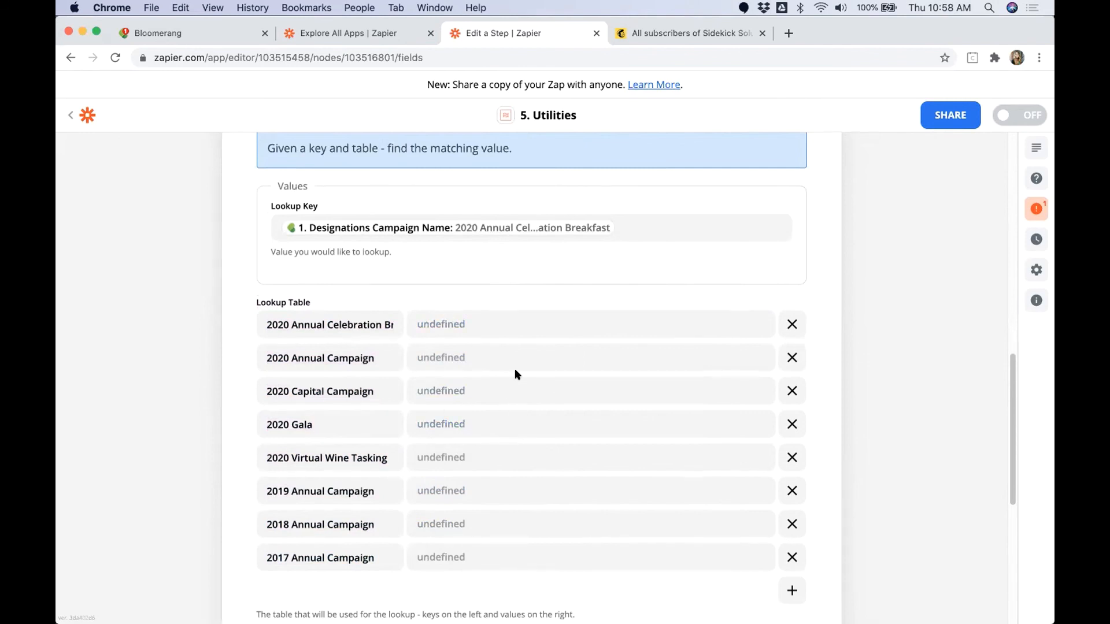
scroll(514, 369, down, 5)
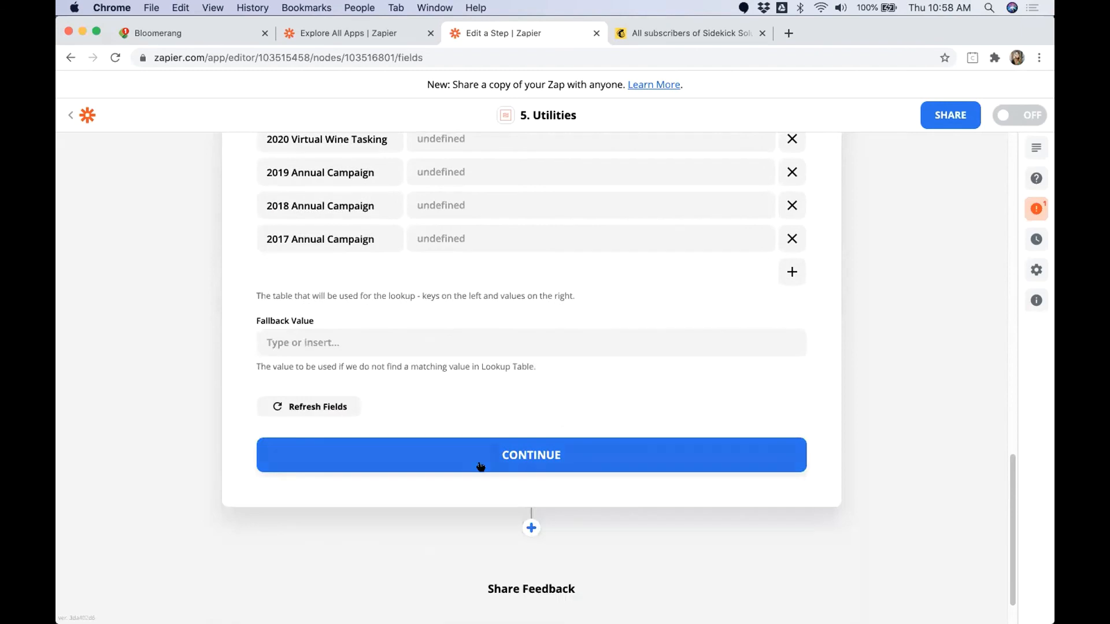
scroll(428, 240, up, 2)
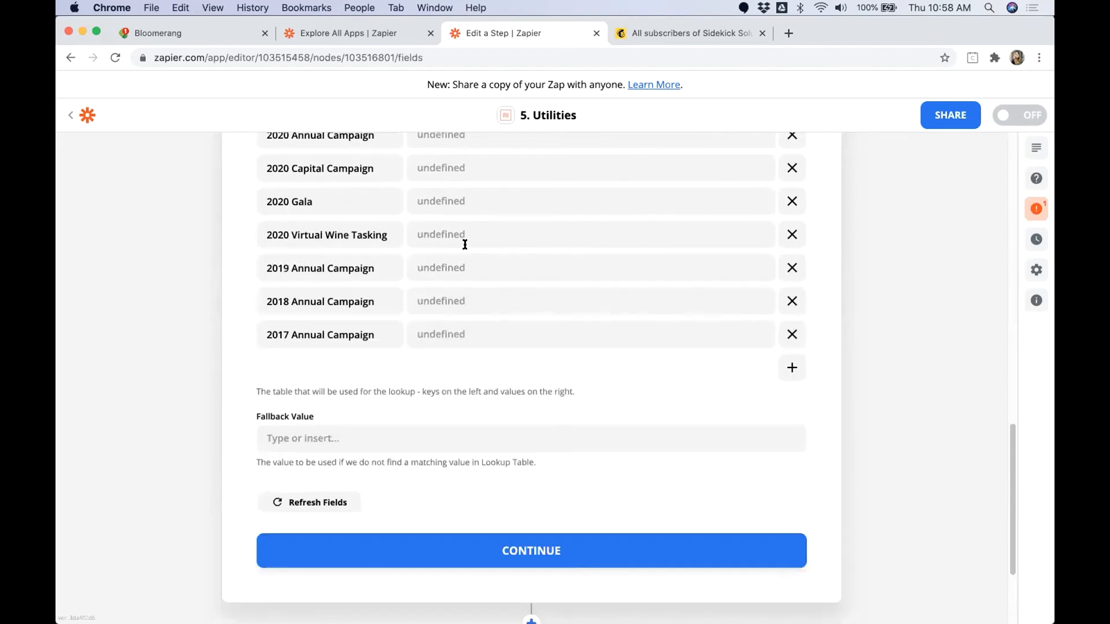
click(530, 538)
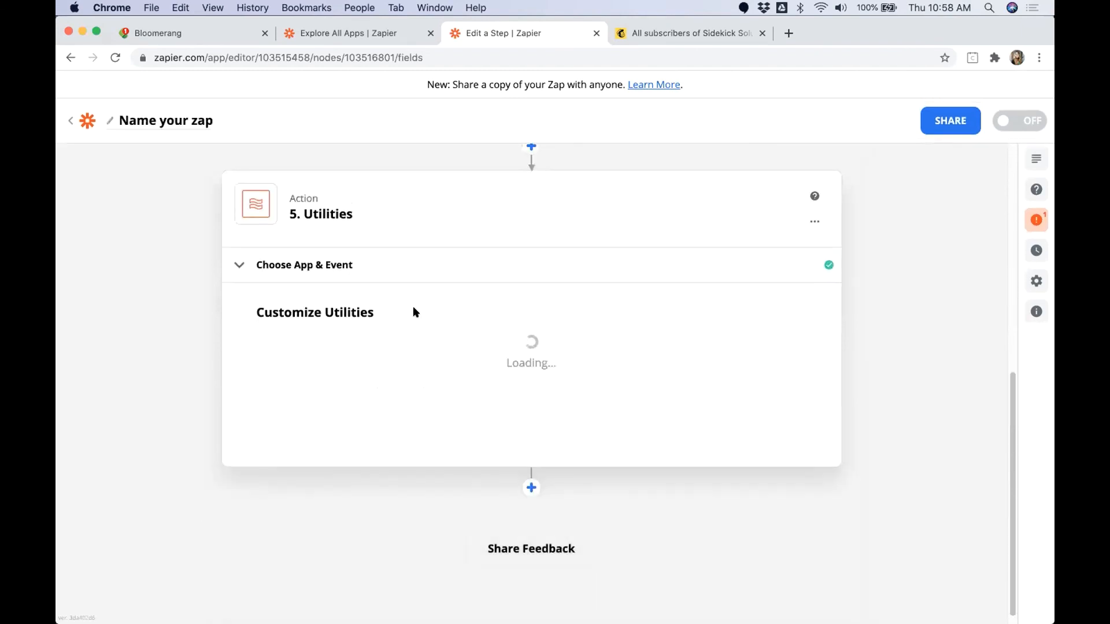
scroll(415, 327, down, 5)
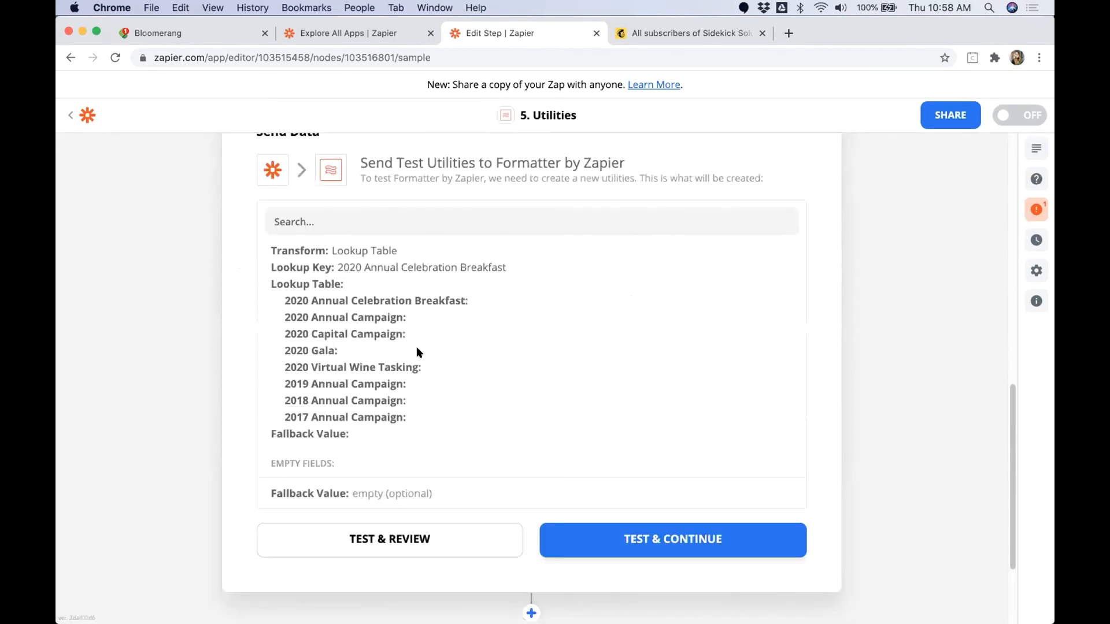
Step: Add a new Mailchimp action after the Utilities step
click(531, 524)
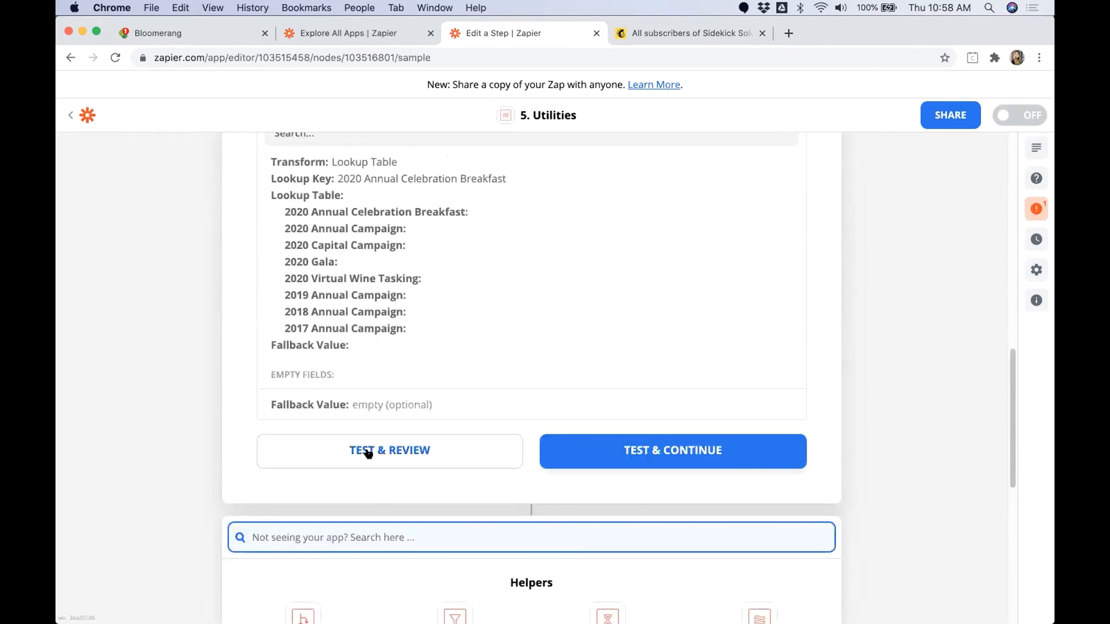
text(MIL)
key(BackSpace)
key(BackSpace)
key(BackSpace)
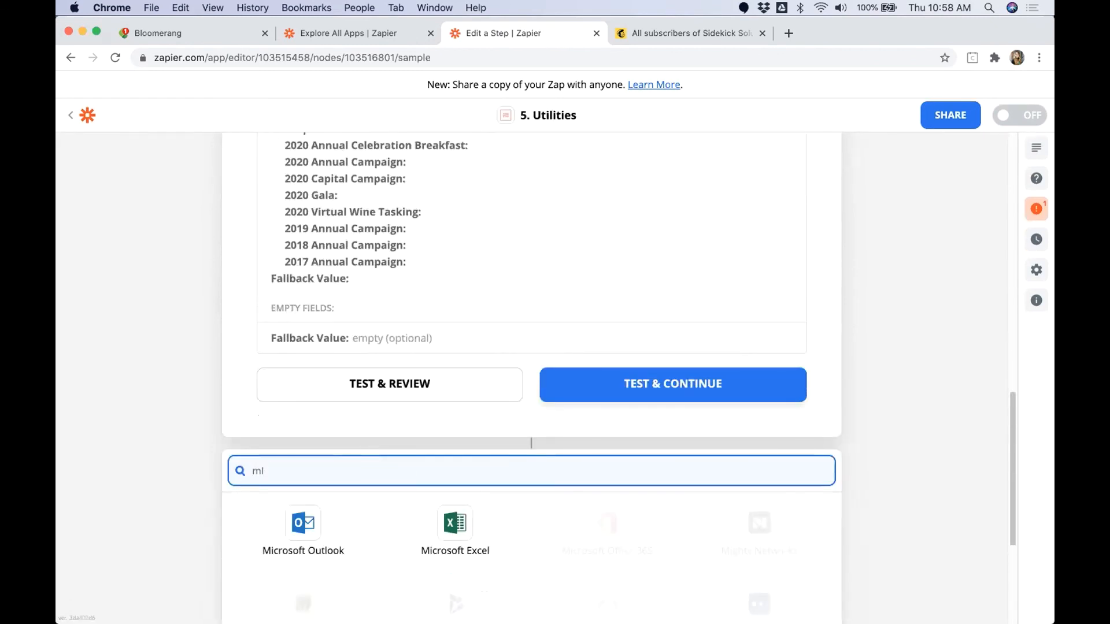
text(AIL)
key(BackSpace)
key(BackSpace)
key(BackSpace)
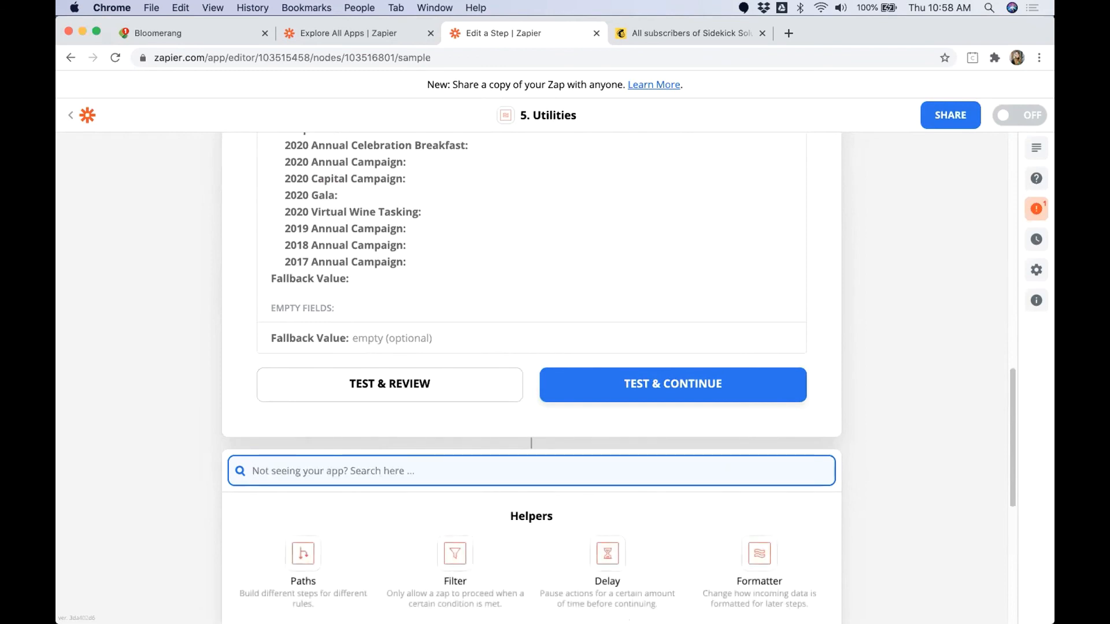
text(Mailchimp)
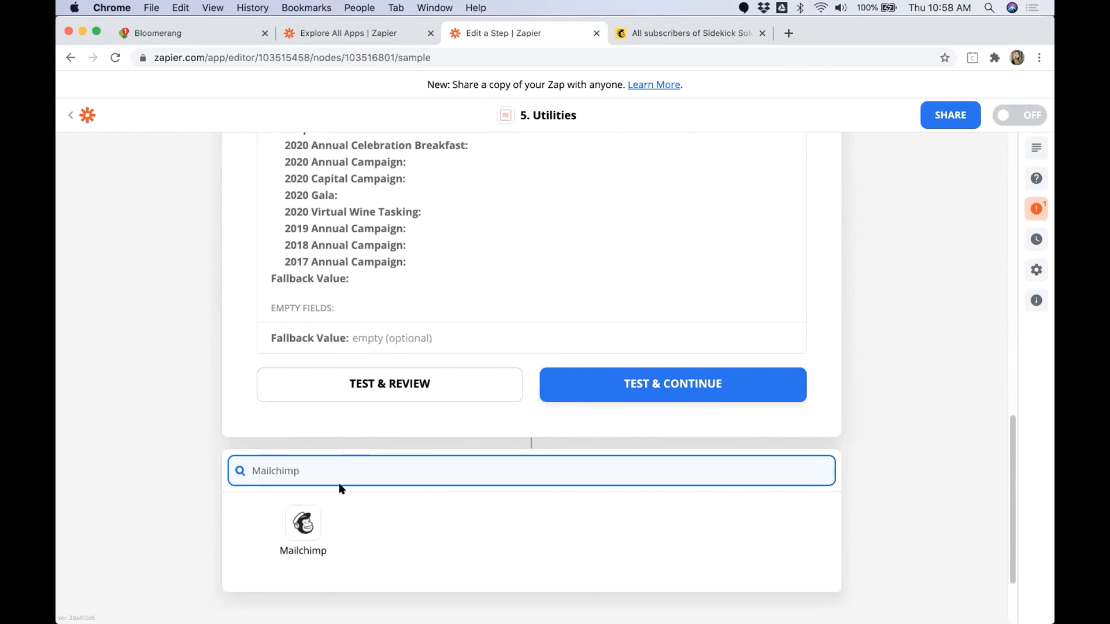
click(295, 532)
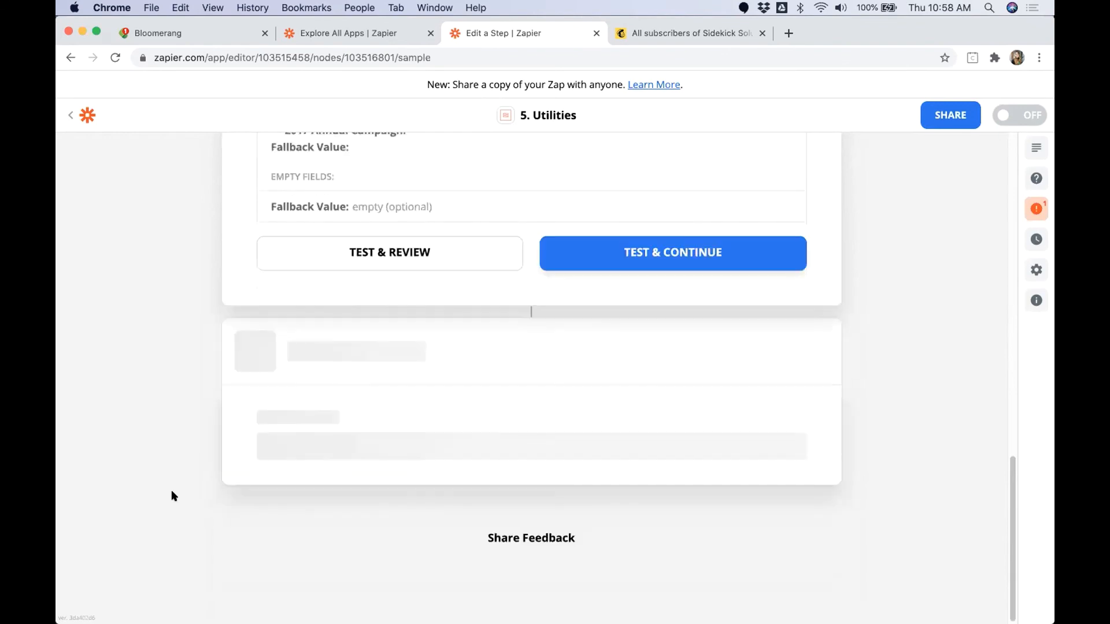
Step: Set the Mailchimp action event to Add Subscriber to Tag and connect the Sidekick Solutions Sandbox account
click(338, 335)
scroll(329, 433, down, 3)
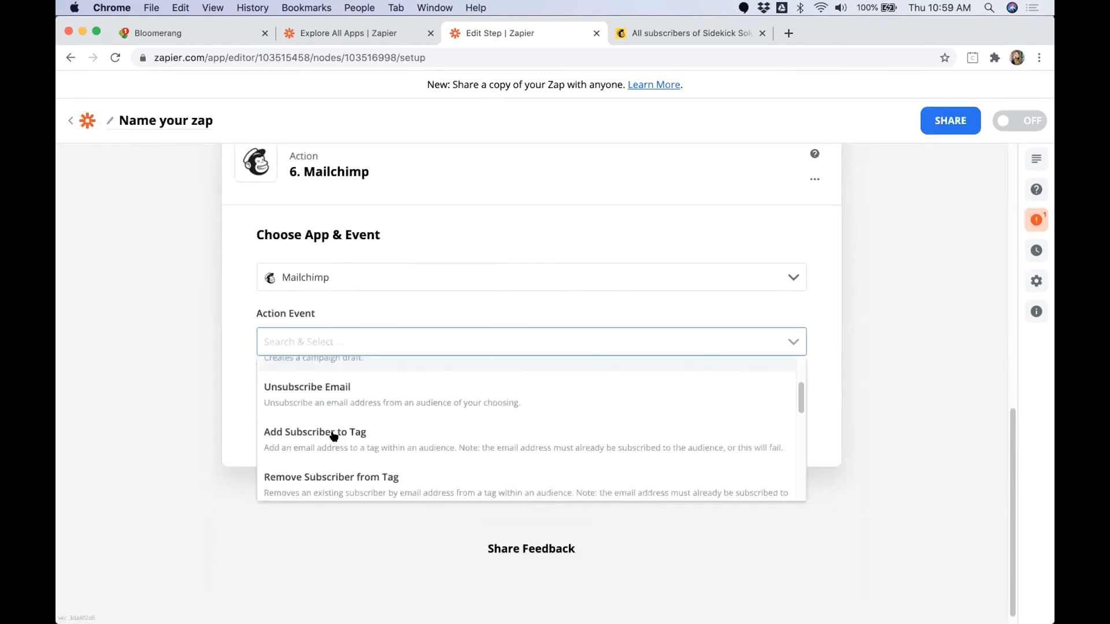
click(347, 435)
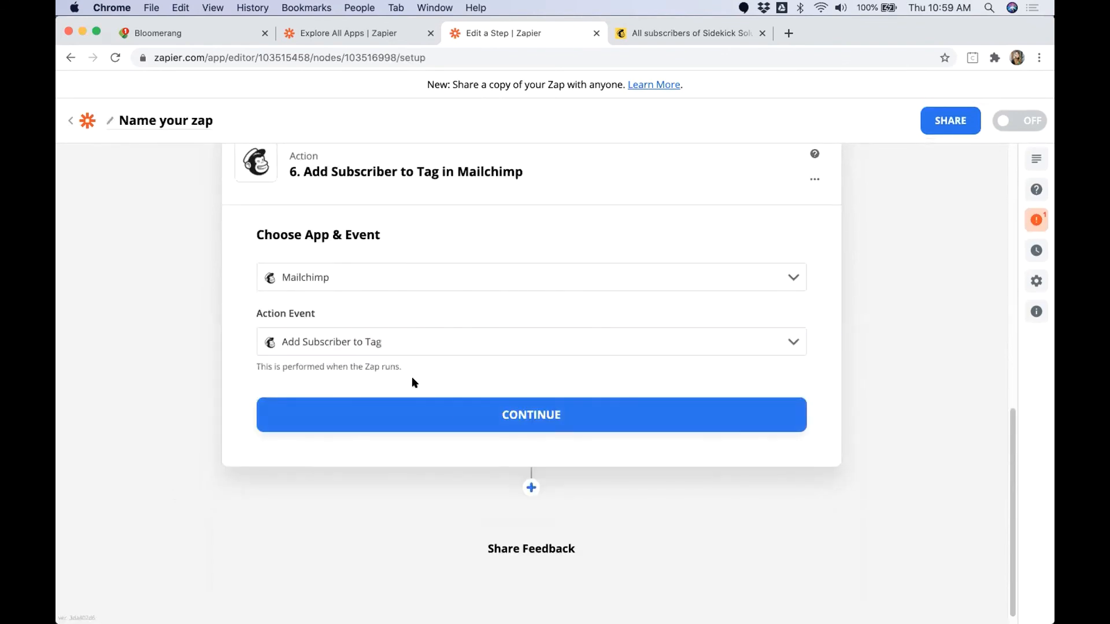
click(452, 414)
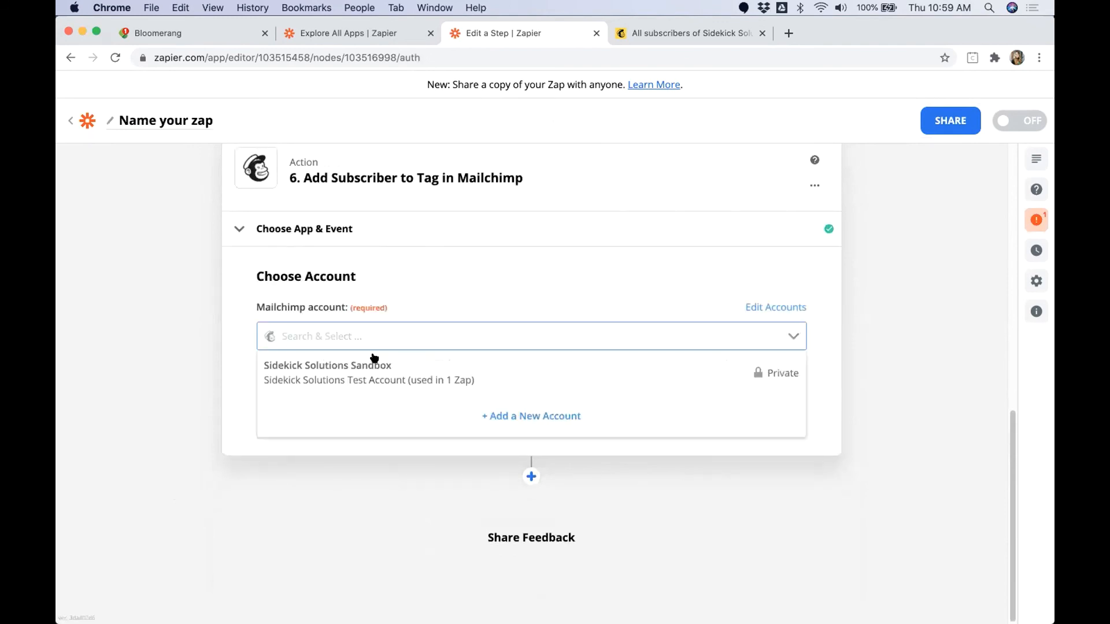
click(372, 371)
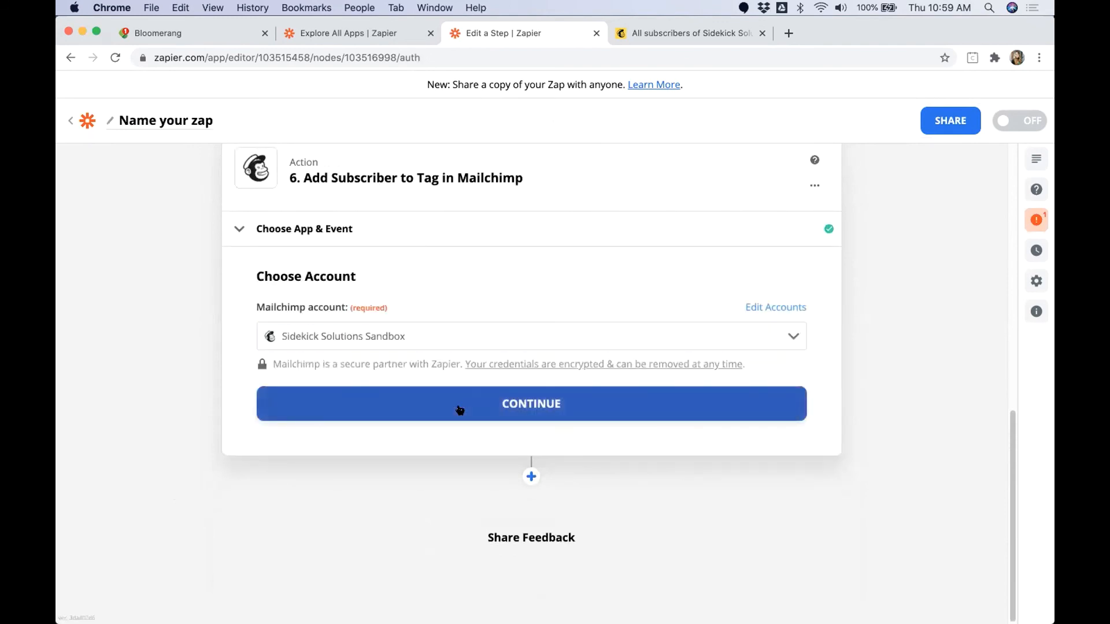
click(459, 409)
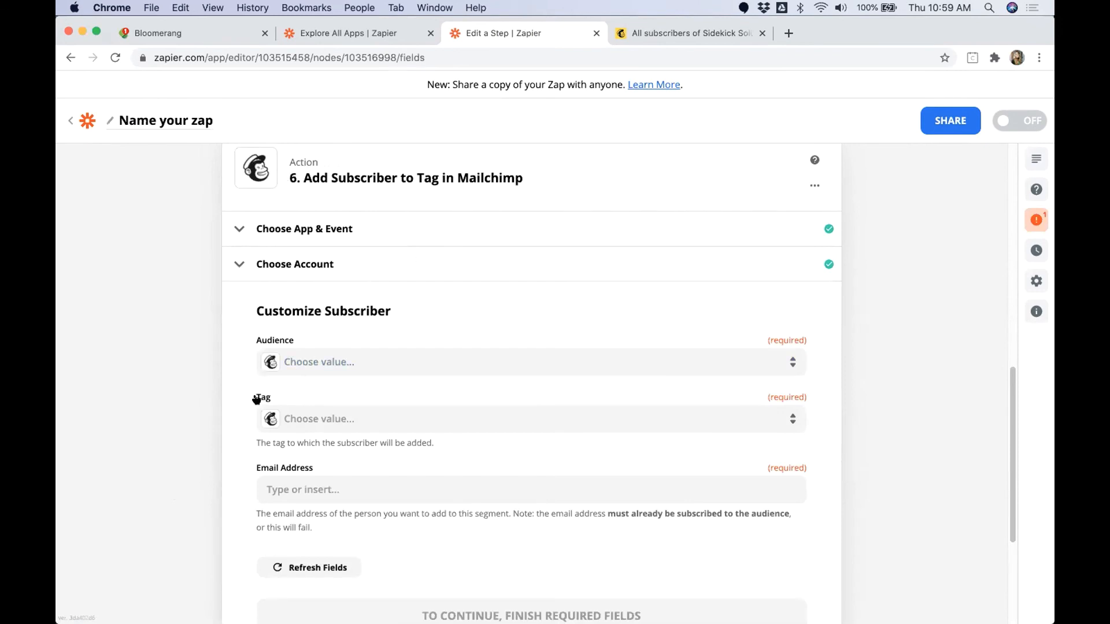
Step: Examine the options offered for the required Tag field in the Add Subscriber to Tag action
drag(257, 398, 278, 397)
click(756, 422)
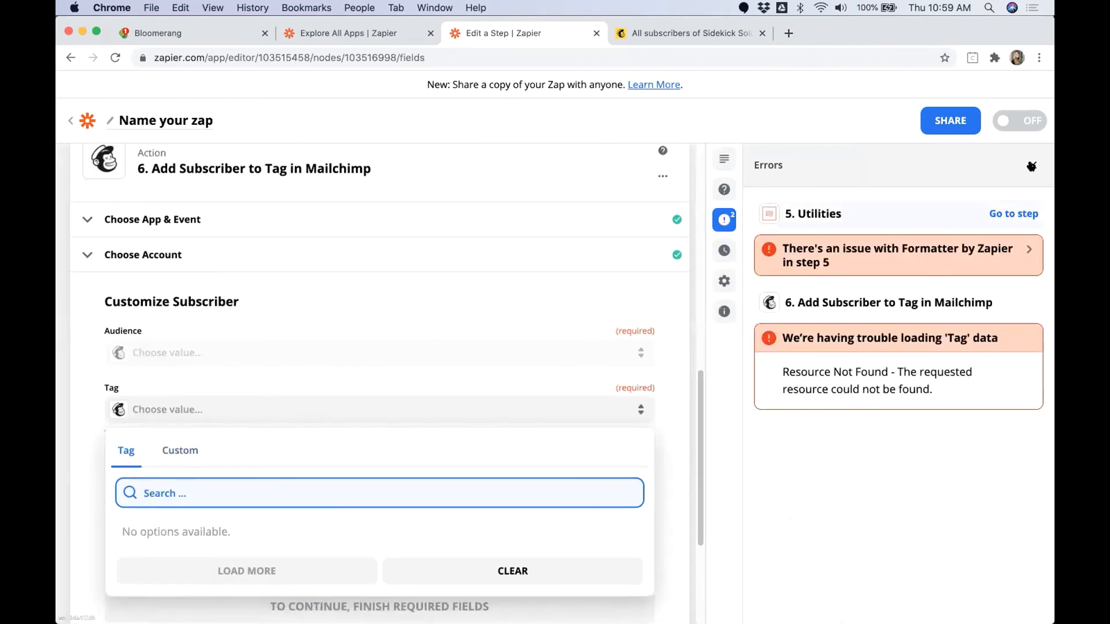
click(1033, 166)
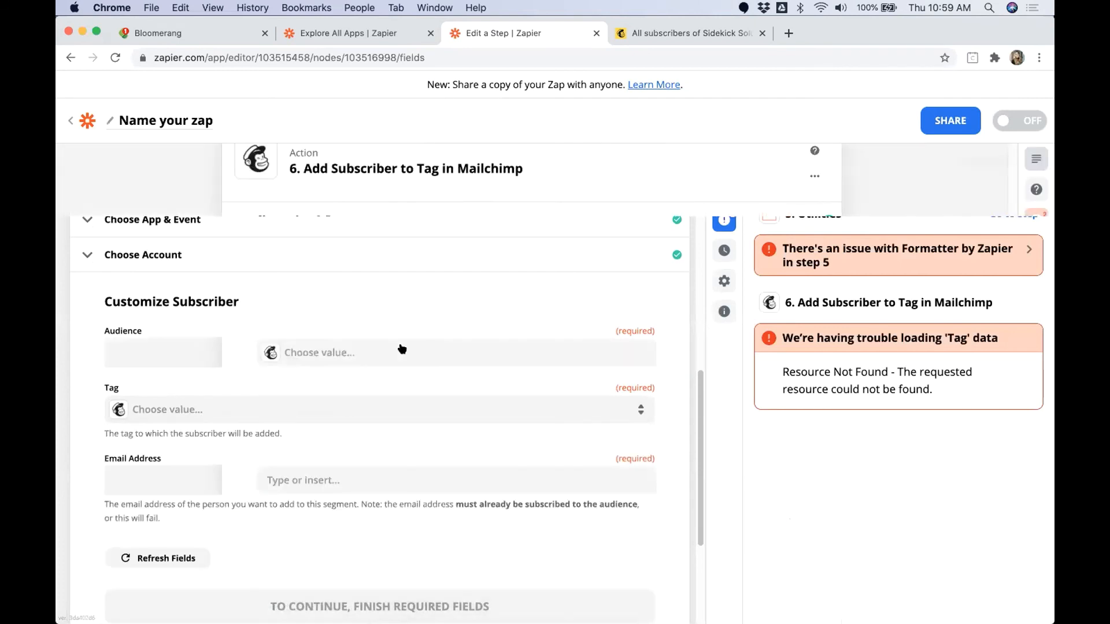
click(324, 412)
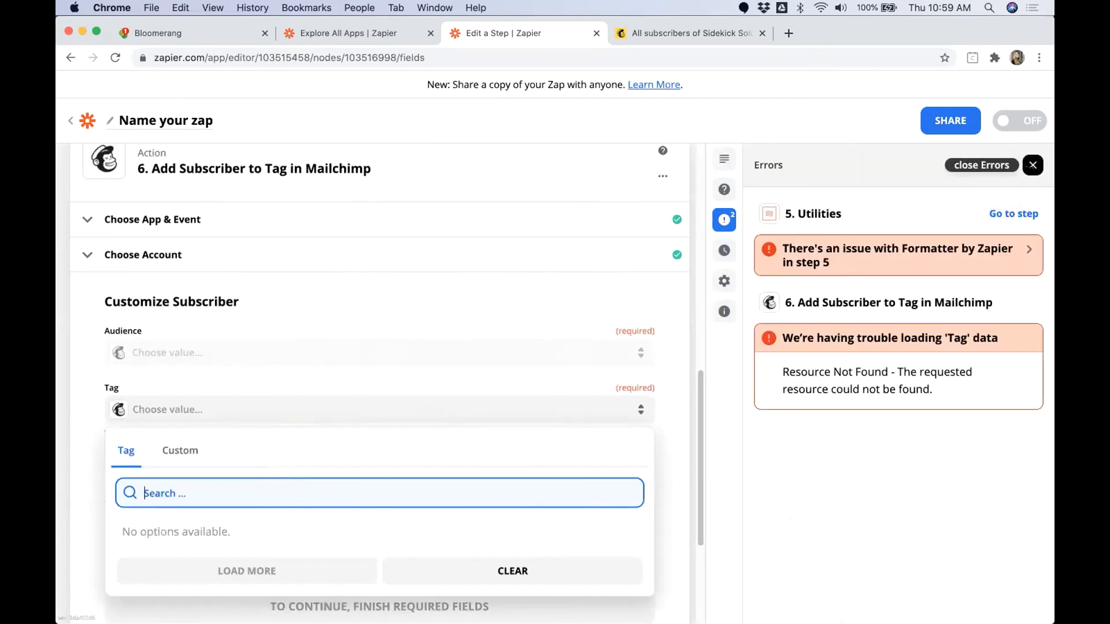
click(1033, 165)
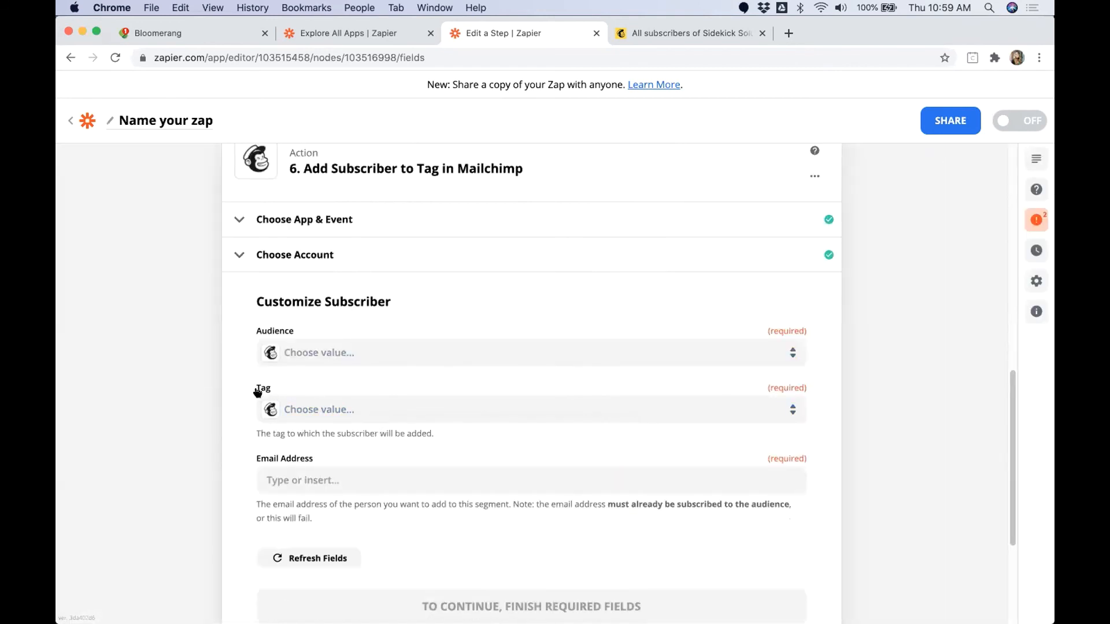
drag(257, 388, 268, 385)
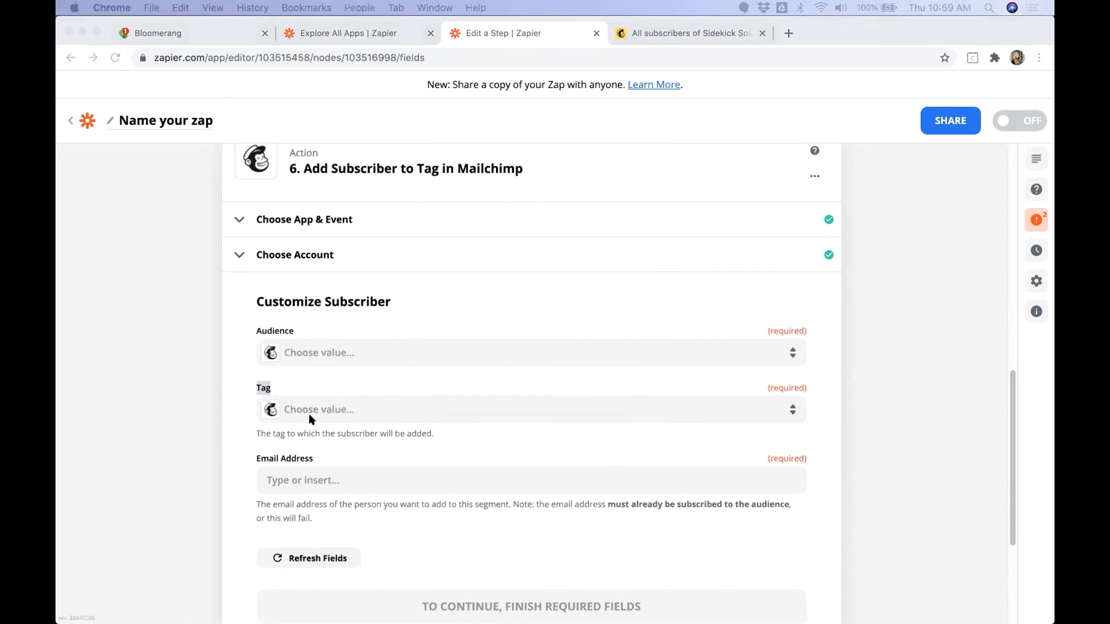
click(344, 409)
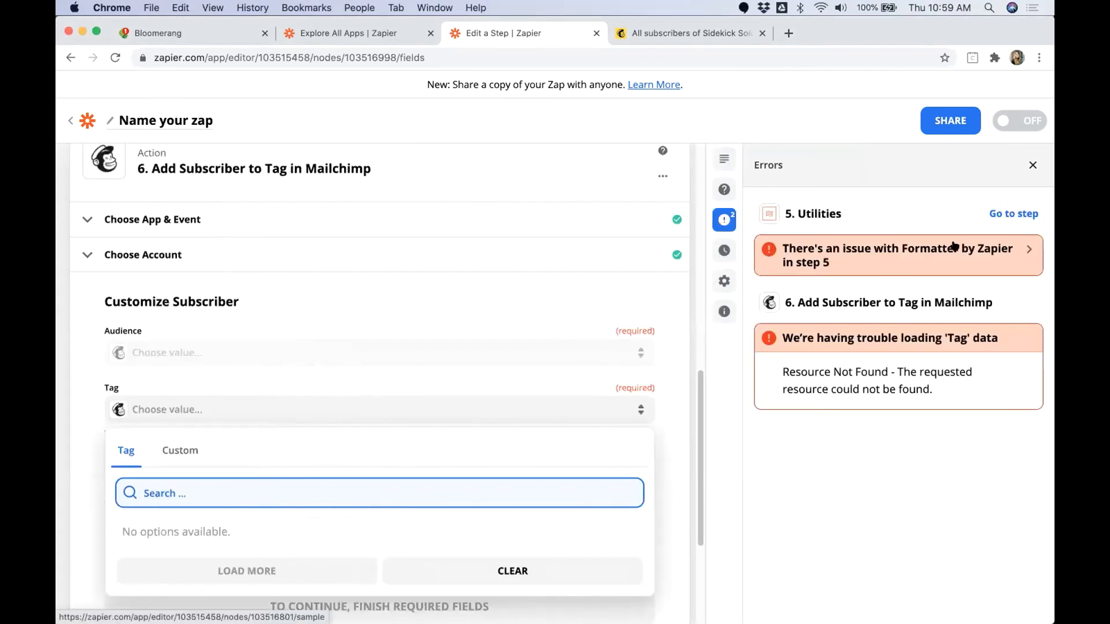
click(1033, 167)
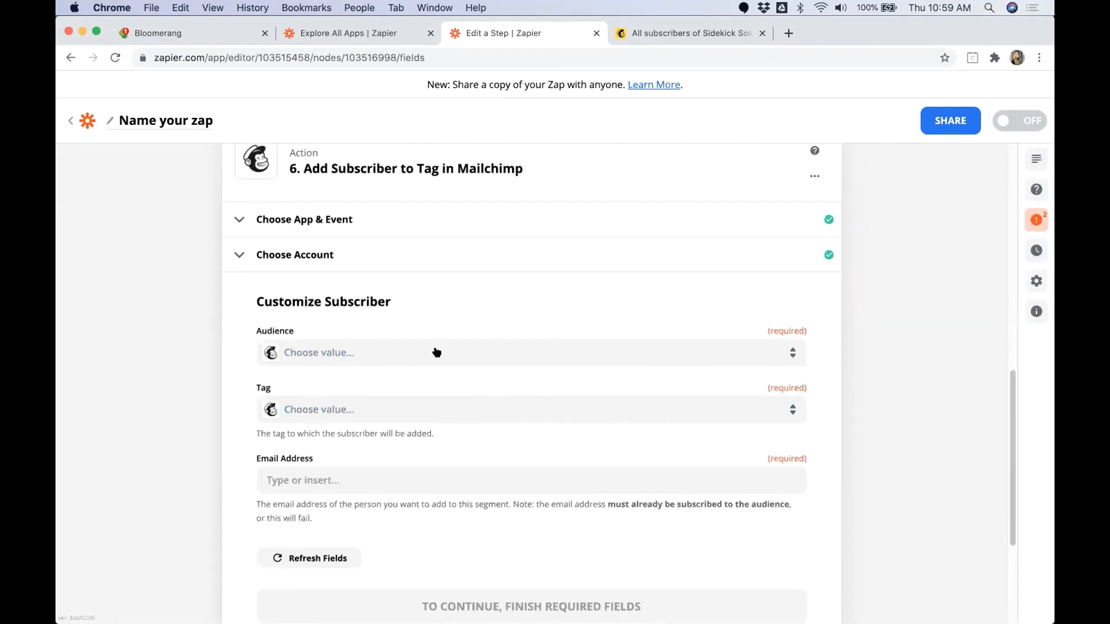
key(ctrl+Right)
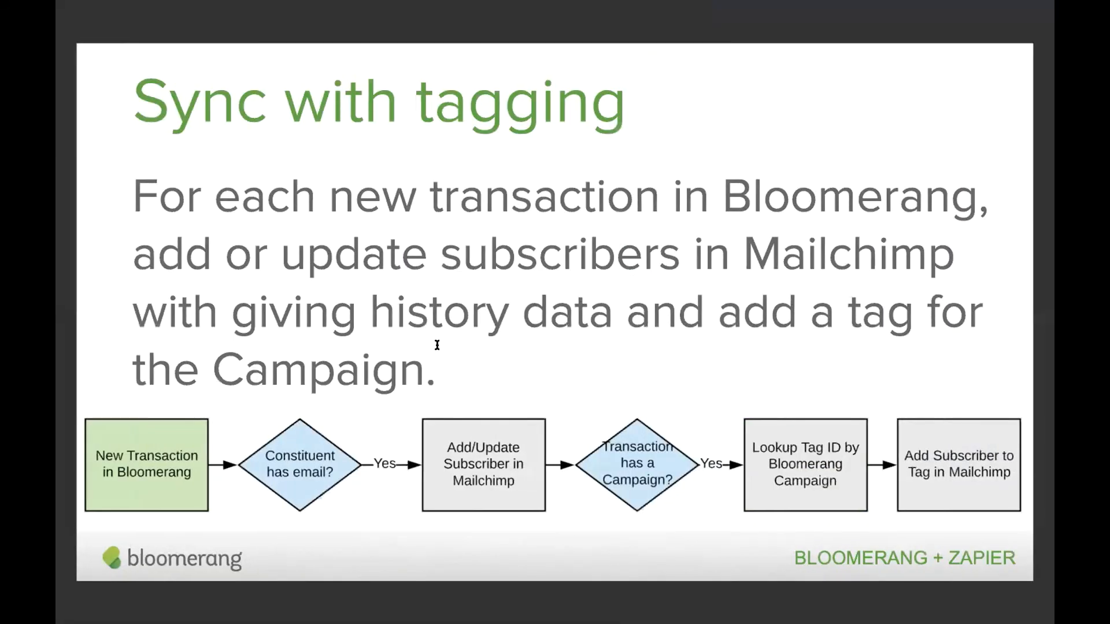
key(Right)
key(Right)
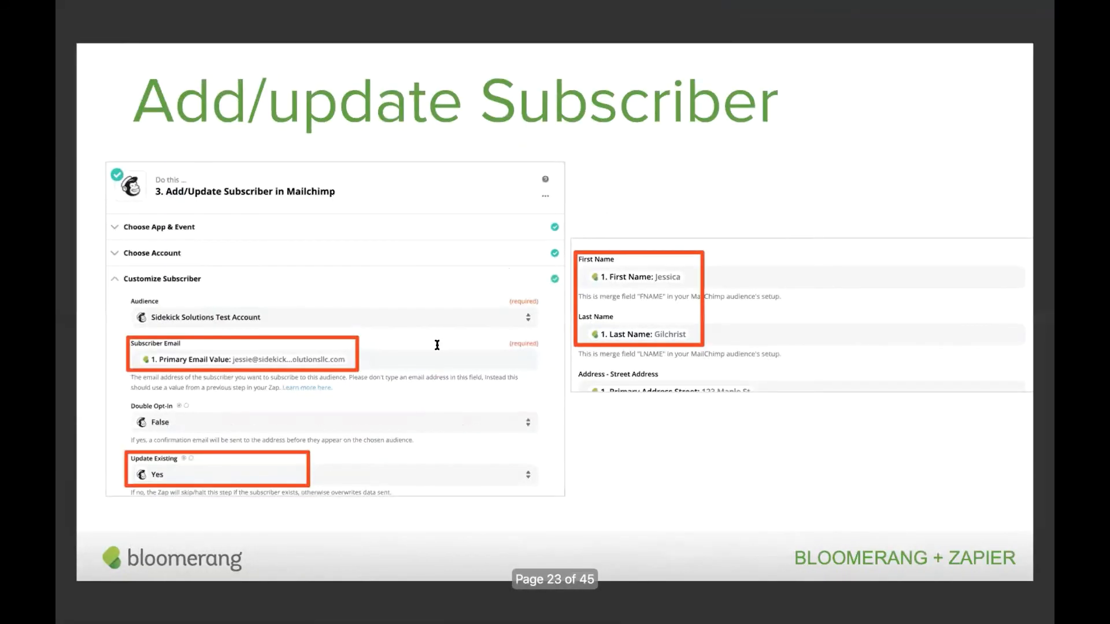
key(Right)
key(Right)
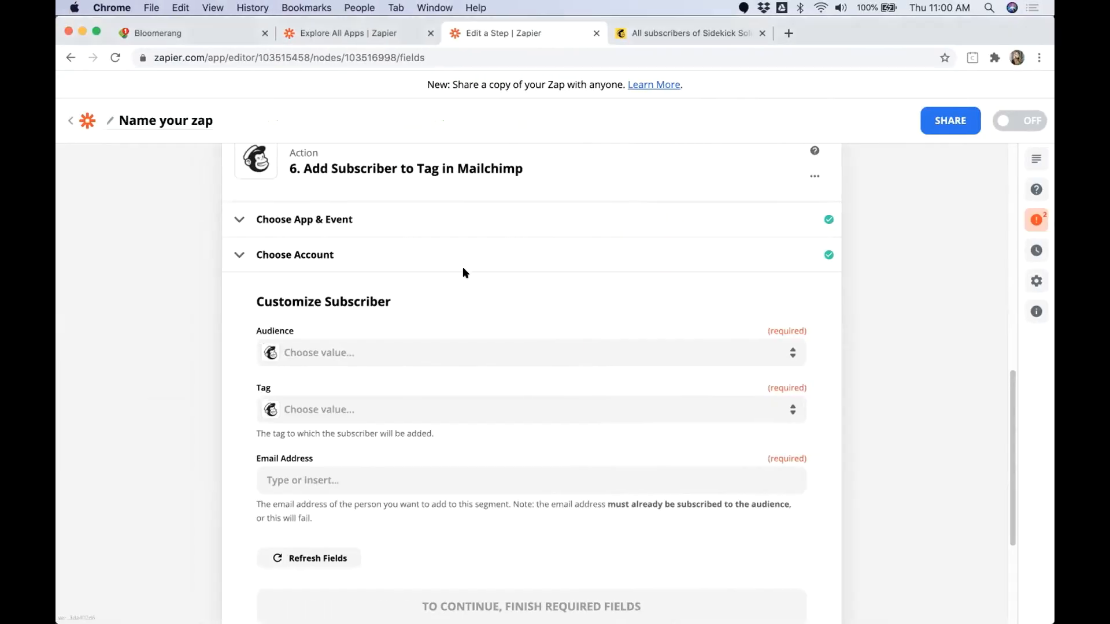
Step: Reopen the Customize Utilities settings of step 5 to show its lookup table
scroll(451, 291, up, 5)
click(454, 298)
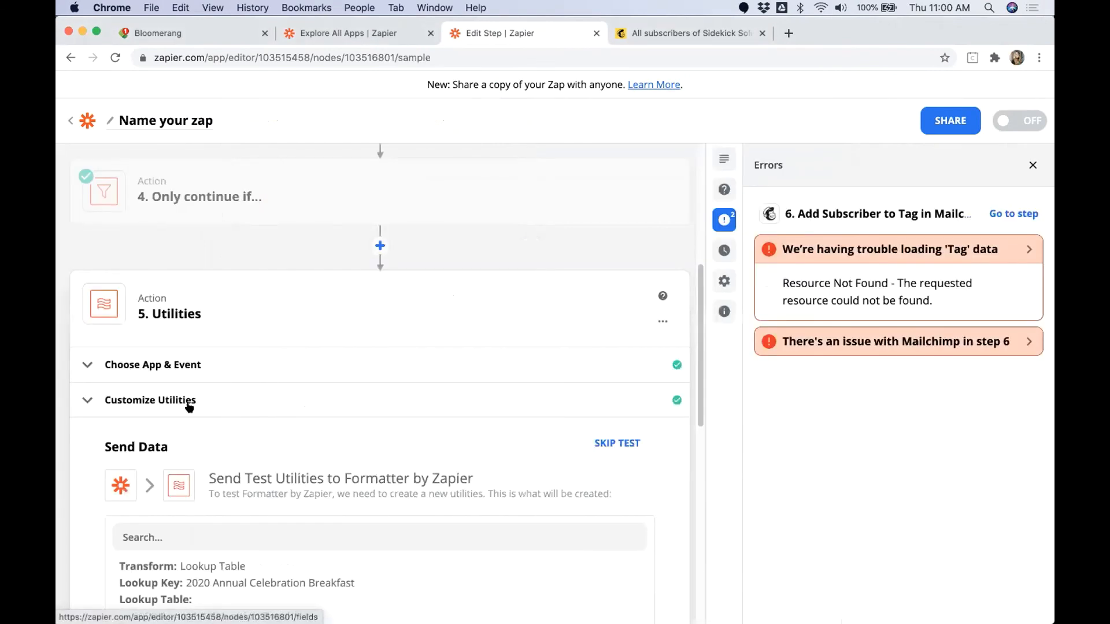
click(189, 405)
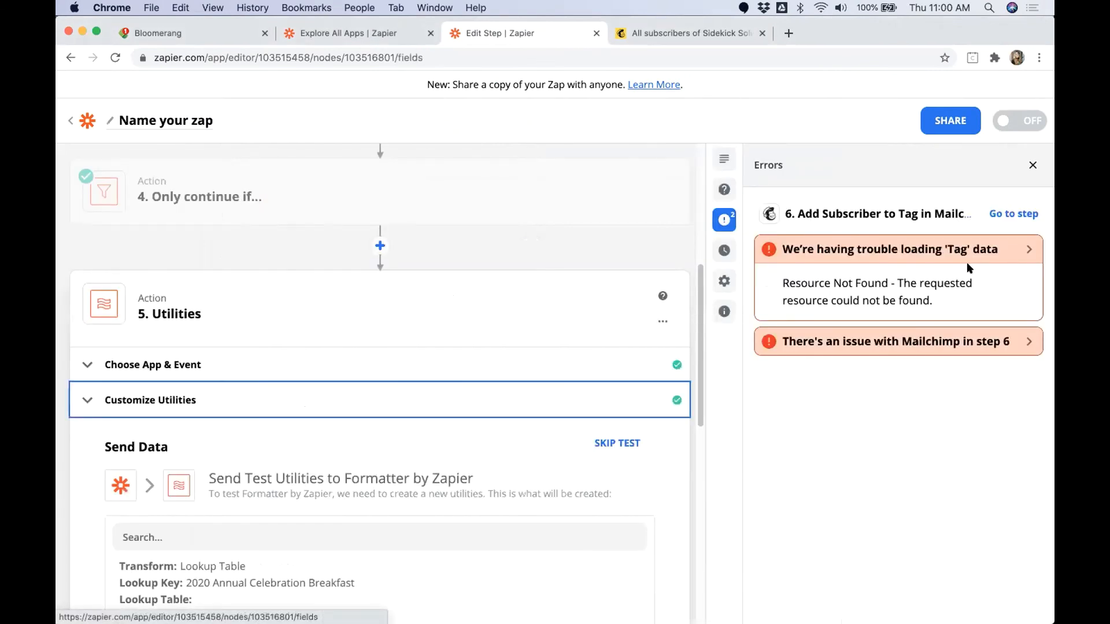
scroll(444, 397, down, 10)
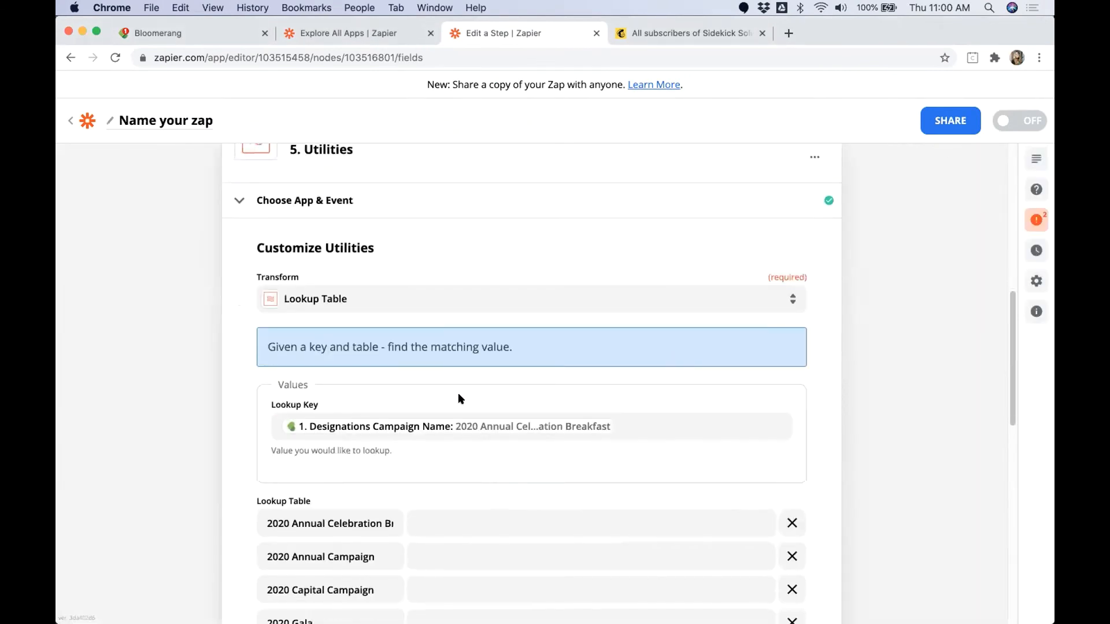
Step: Enter lookup values 684368 for 2020 Annual Celebration Breakfast, 682940 for 2020 Annual Campaign and 684372 for 2020 Capital Campaign
click(427, 327)
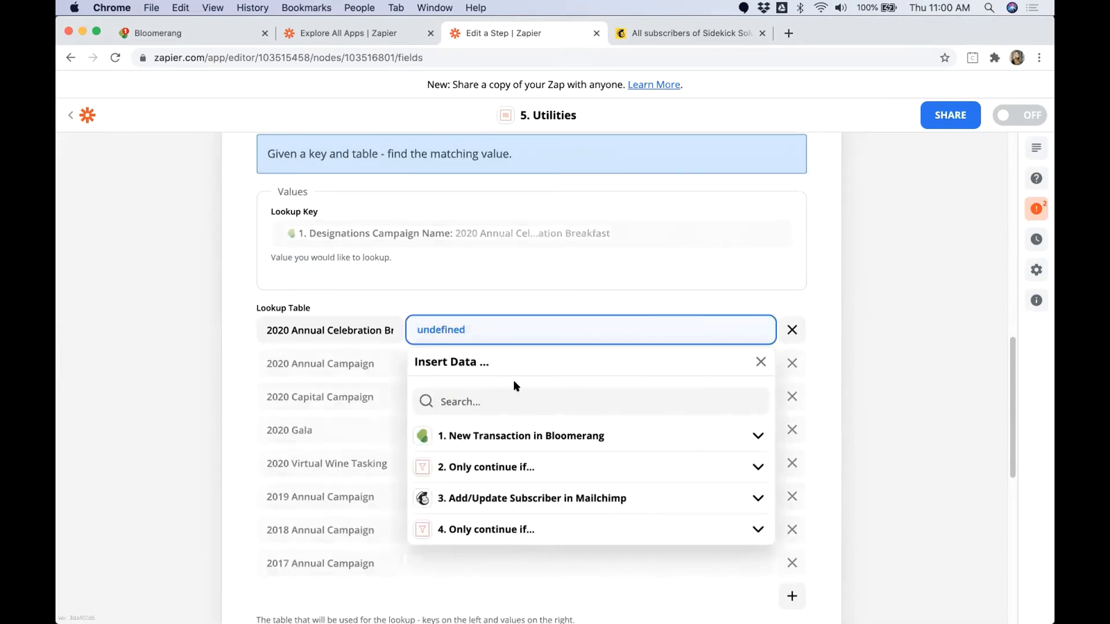
text(684368)
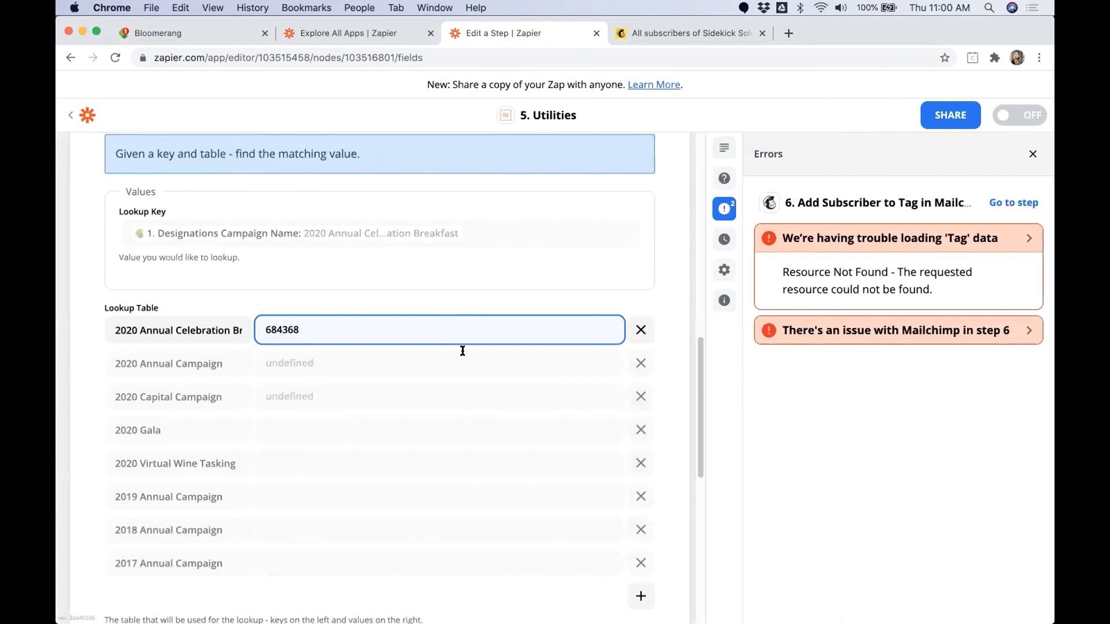
click(389, 363)
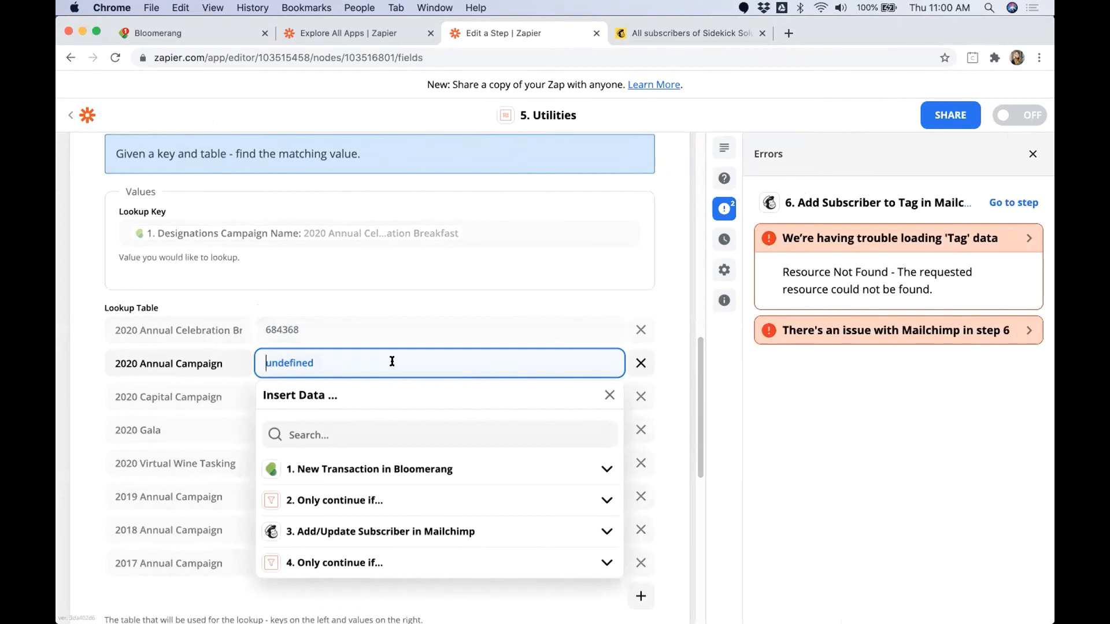
text(682940)
click(296, 392)
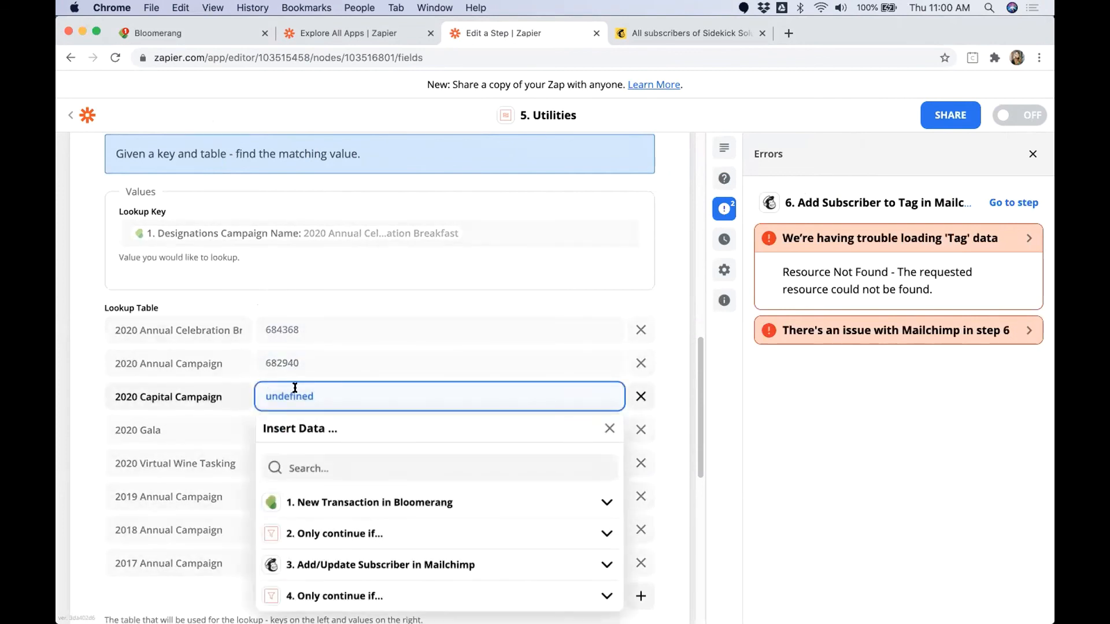
text(684372)
click(387, 307)
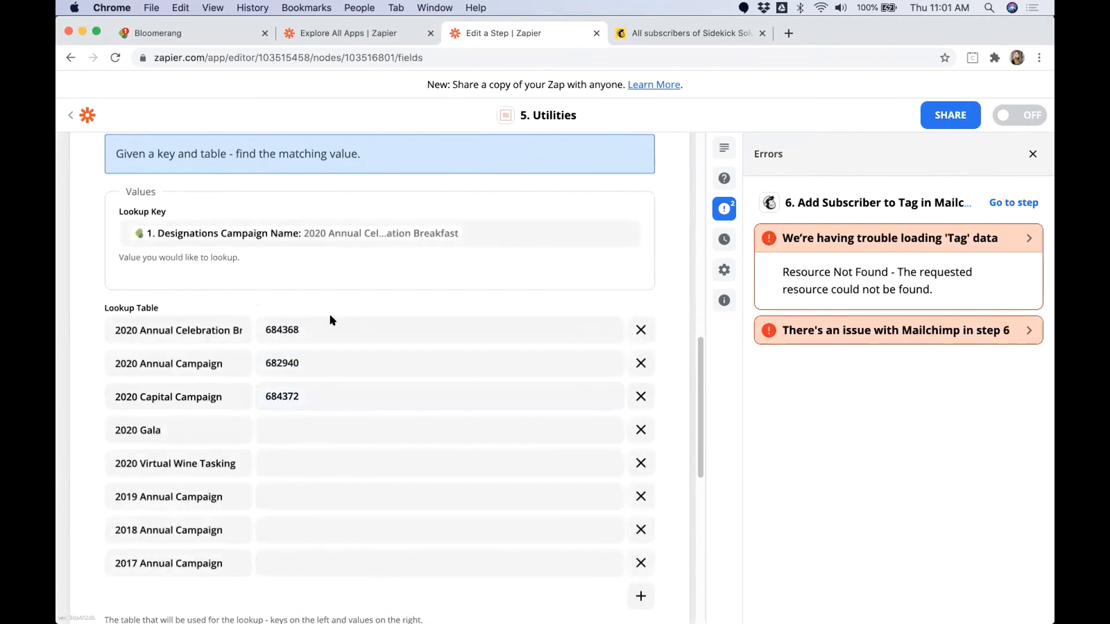
Step: Copy the 2020 Annual Campaign value 682940 to the 2019, 2018 and 2017 Annual Campaign rows of the lookup table
drag(223, 363, 137, 363)
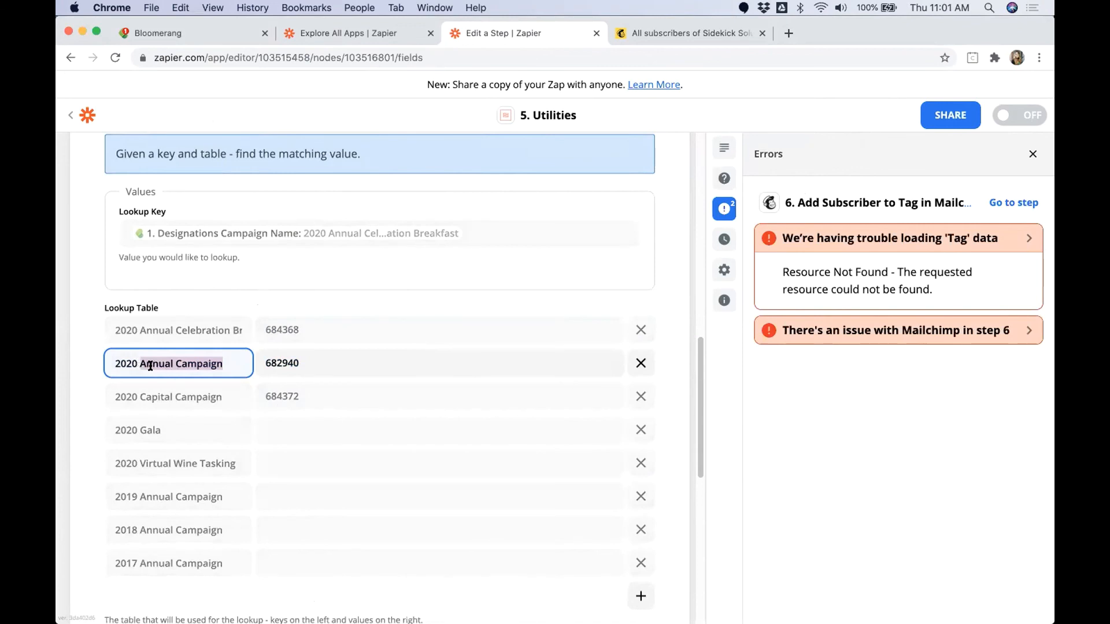
drag(115, 363, 224, 363)
double_click(270, 363)
key(super+c)
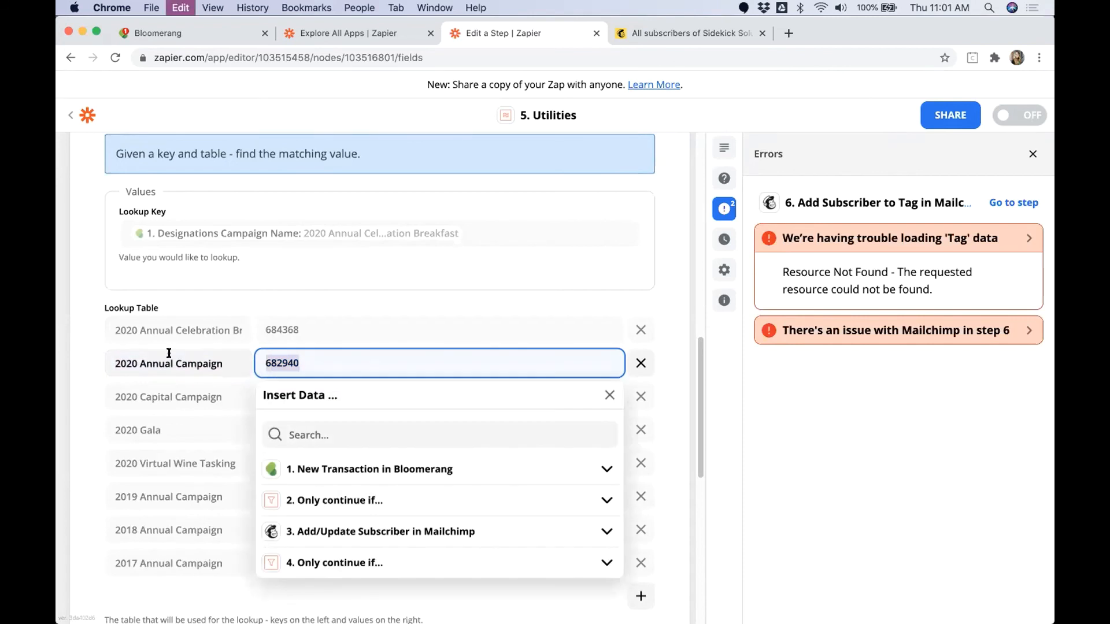
drag(223, 363, 117, 364)
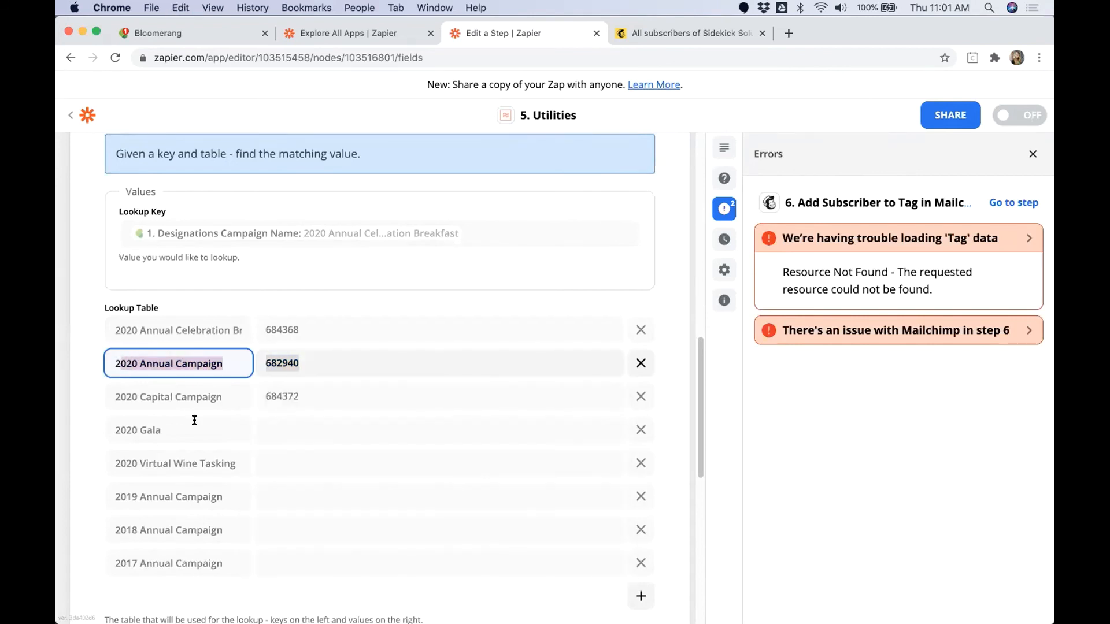
double_click(275, 495)
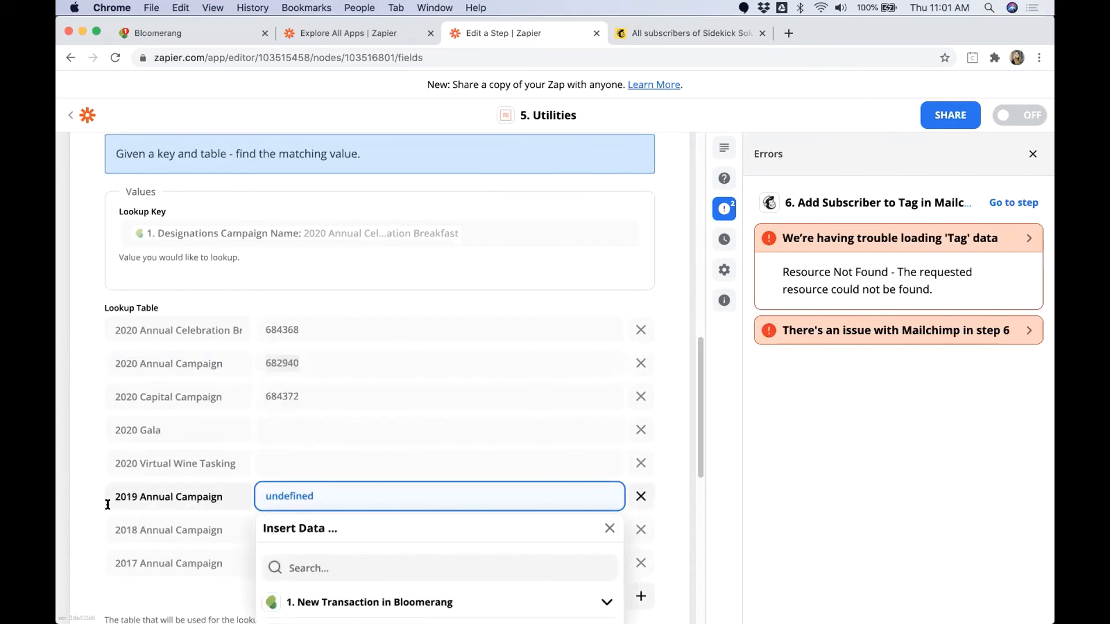
key(super+v)
double_click(281, 522)
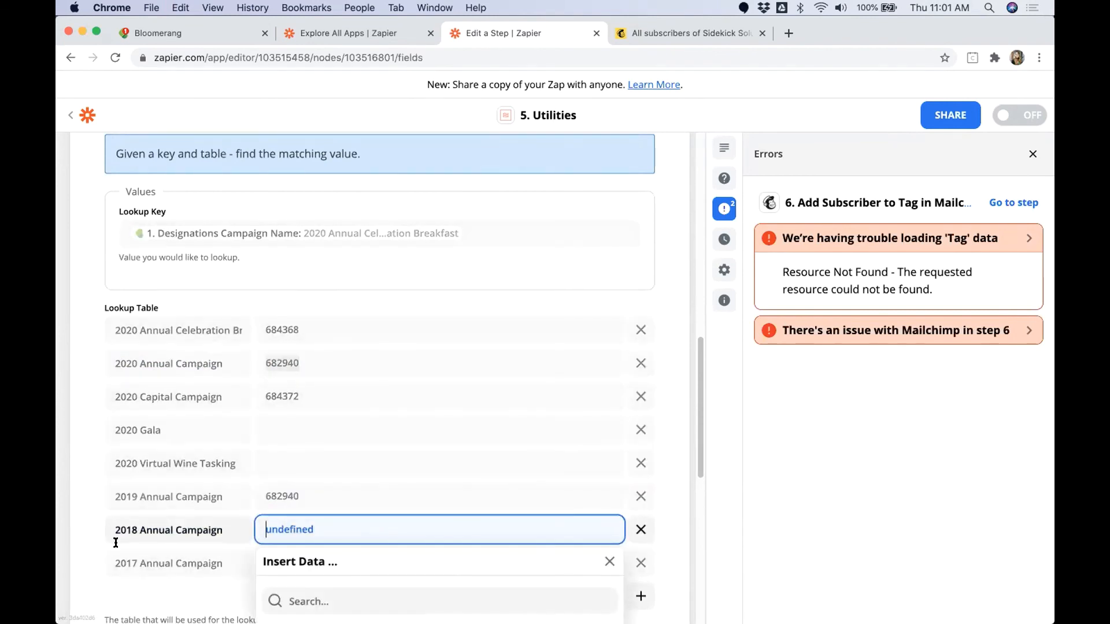
key(super+v)
click(273, 560)
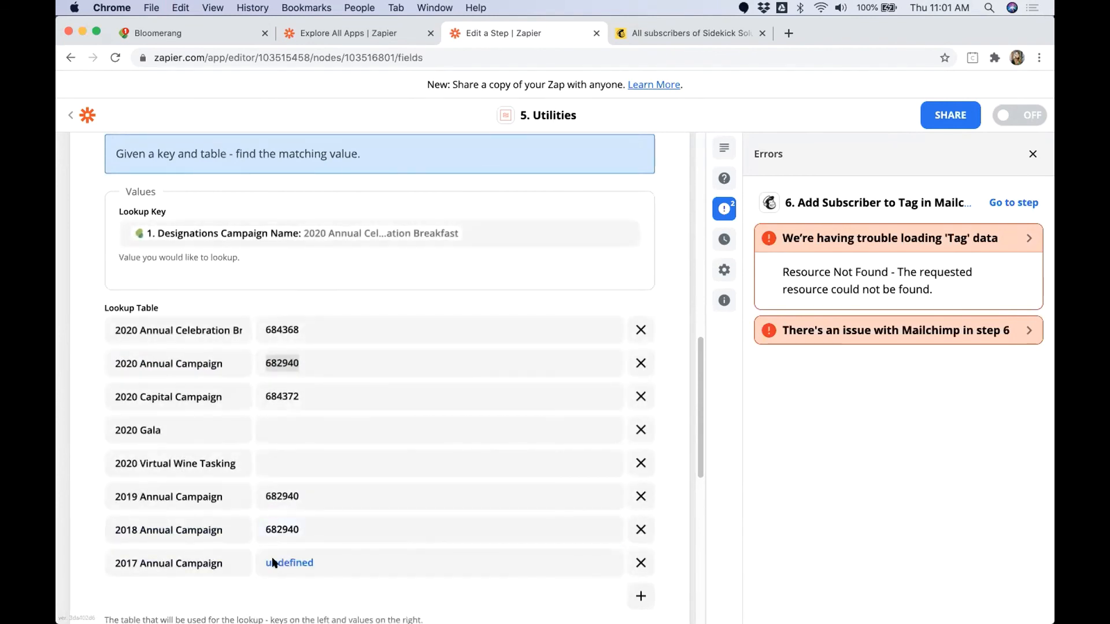
double_click(275, 563)
key(super+v)
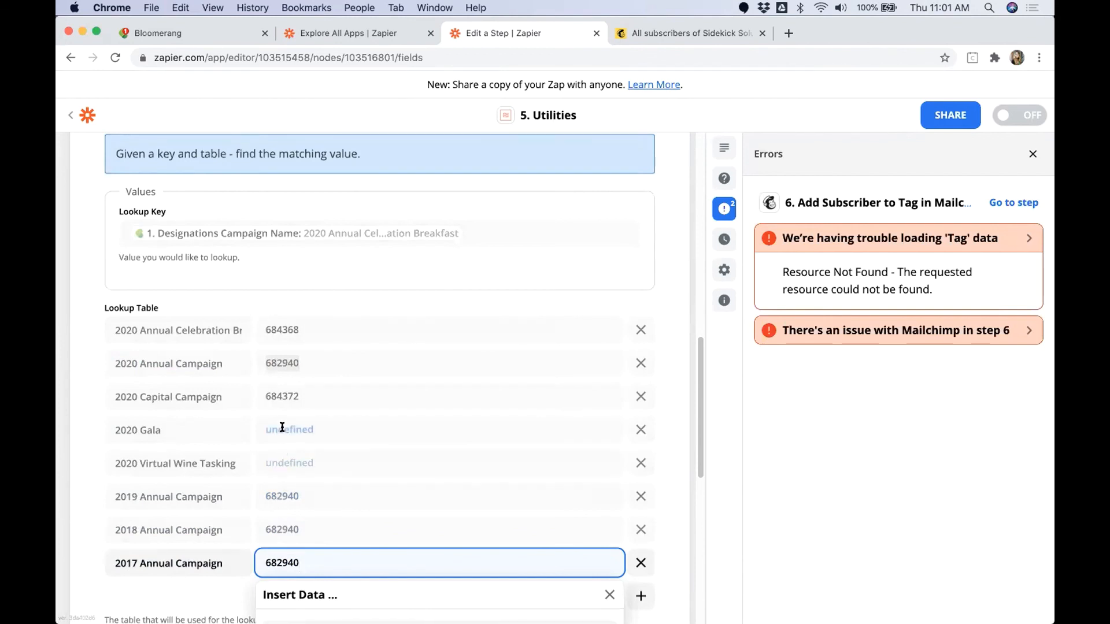
Step: Enter lookup values 684376 for 2020 Gala and 684380 for 2020 Virtual Wine Tasking
click(282, 428)
text(684376)
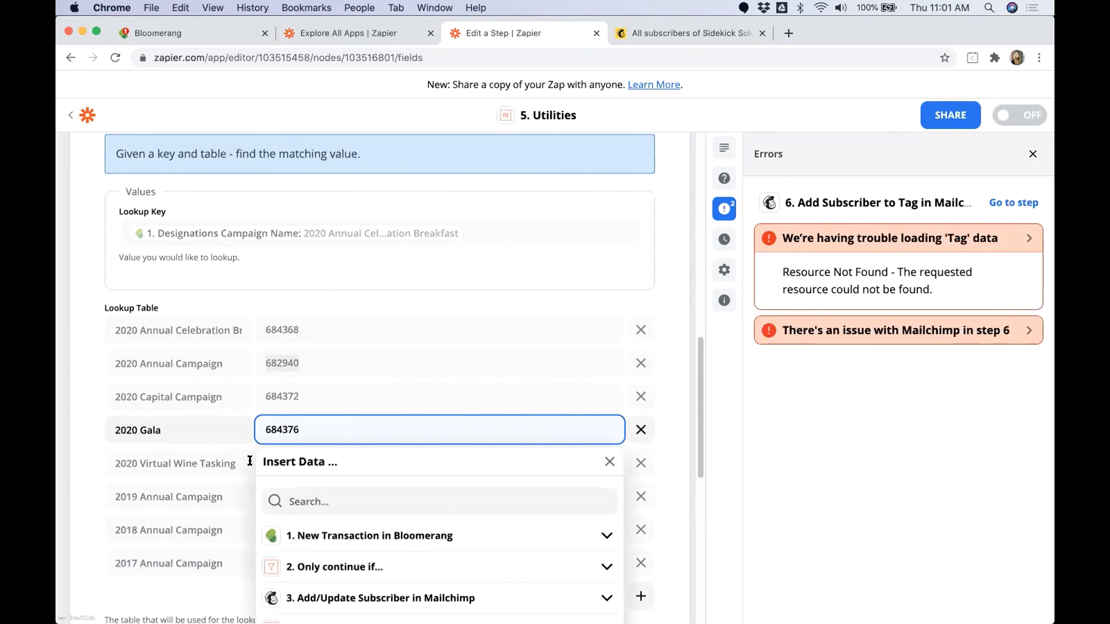
click(89, 477)
click(289, 463)
text(684)
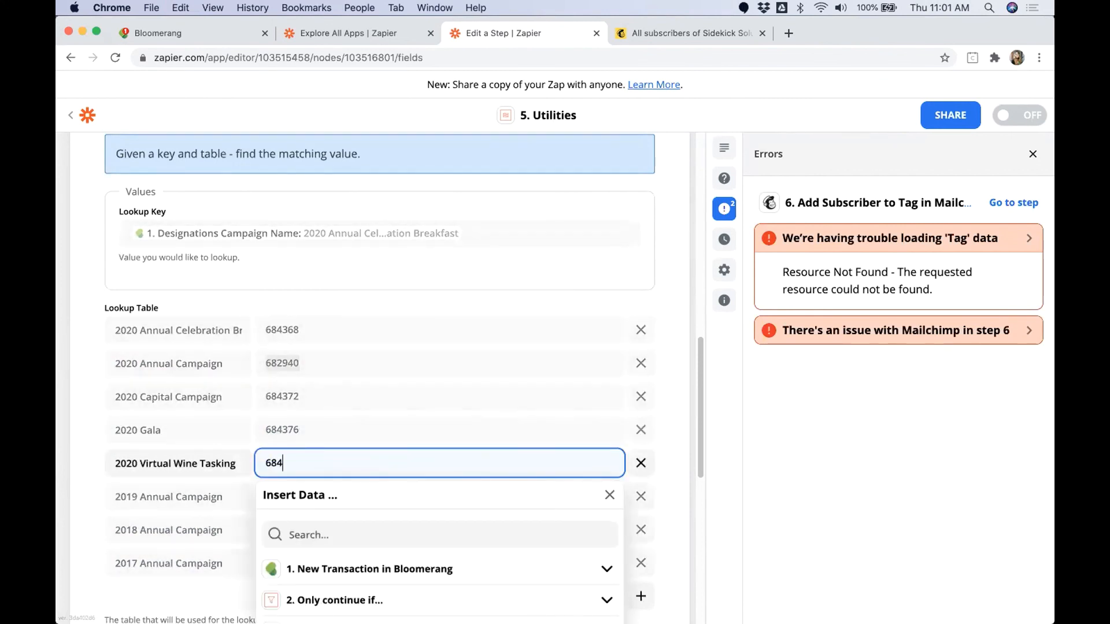
text(37)
click(668, 427)
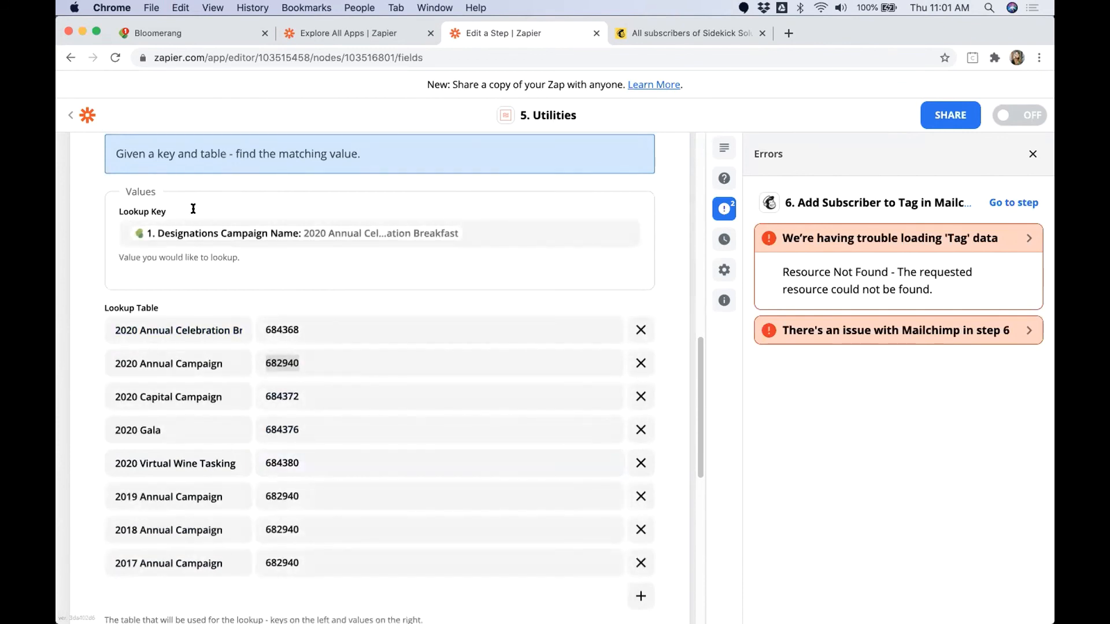
Step: Test the completed lookup table in the Utilities step, review its output and finish editing the step
scroll(216, 298, down, 1)
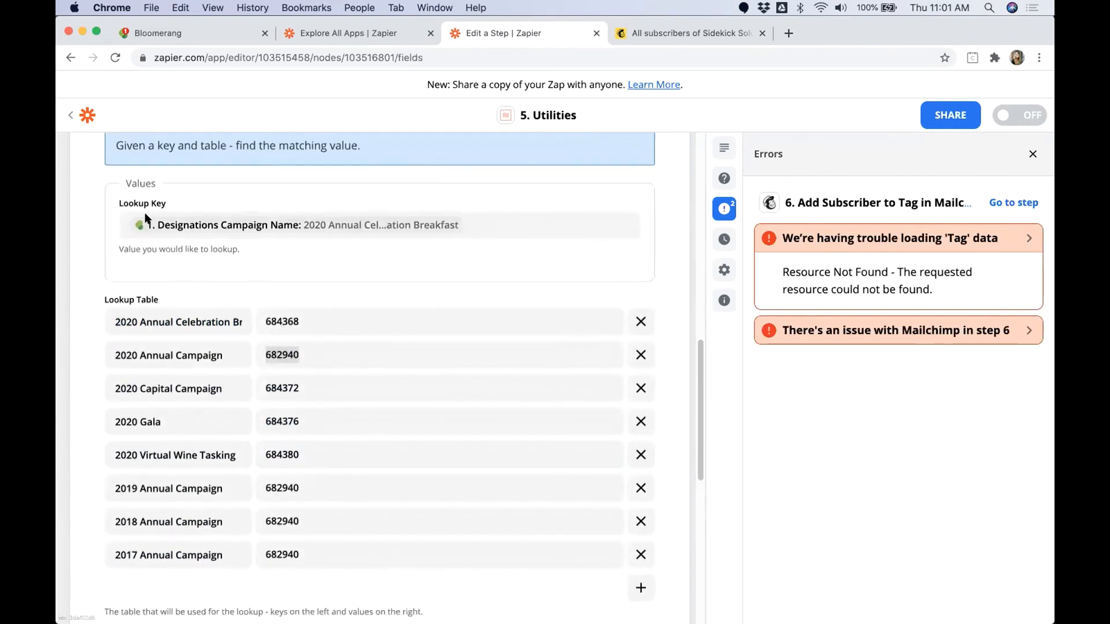
drag(116, 205, 168, 206)
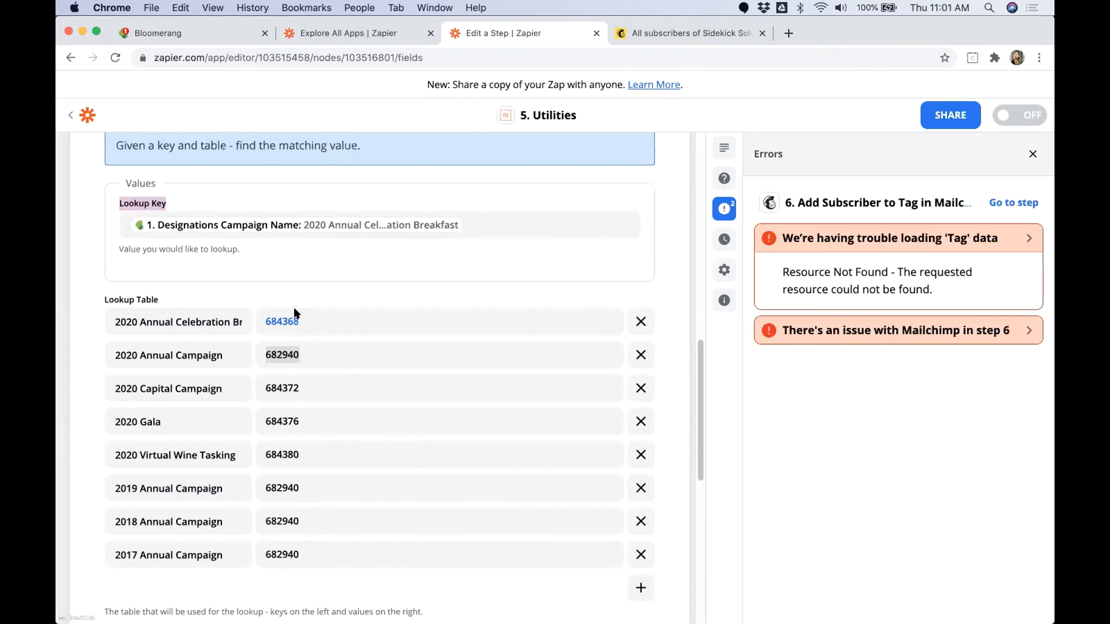
scroll(304, 362, down, 5)
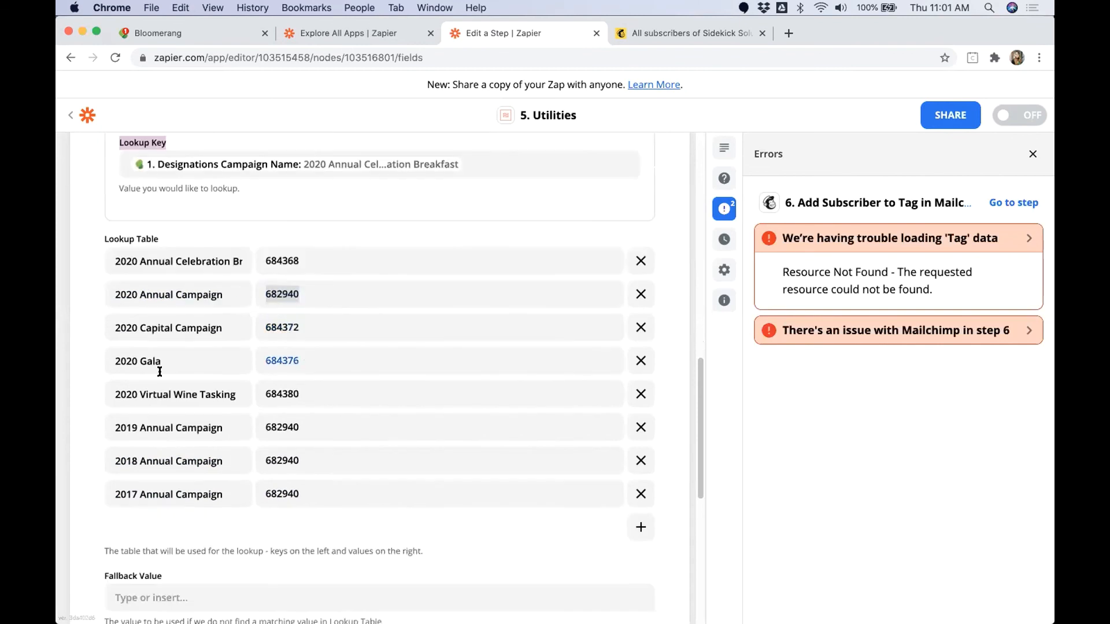
click(347, 460)
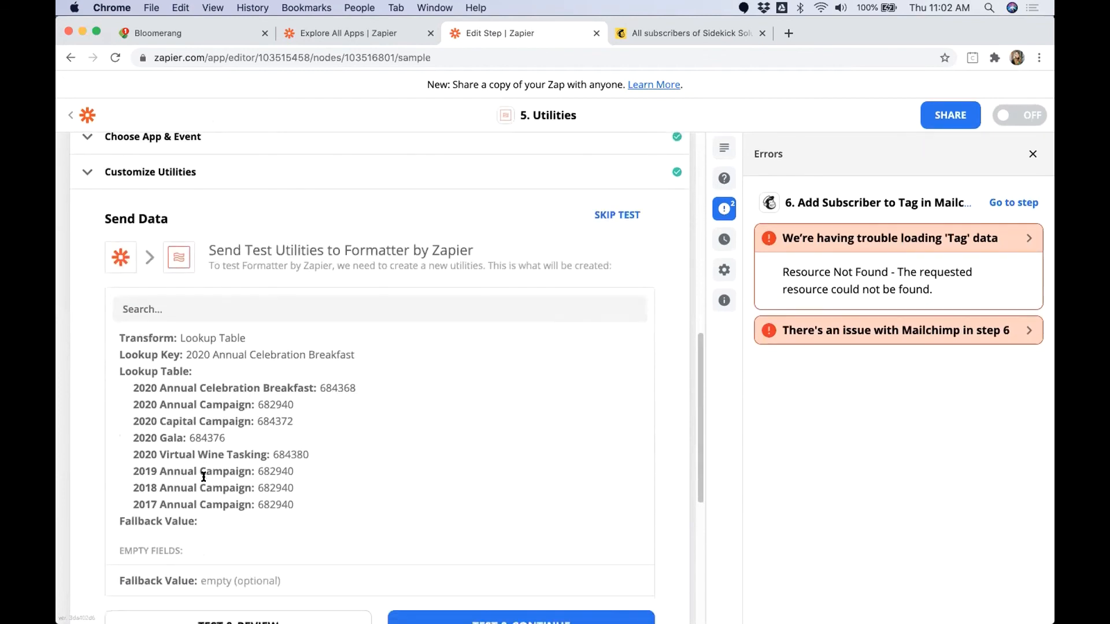
click(231, 600)
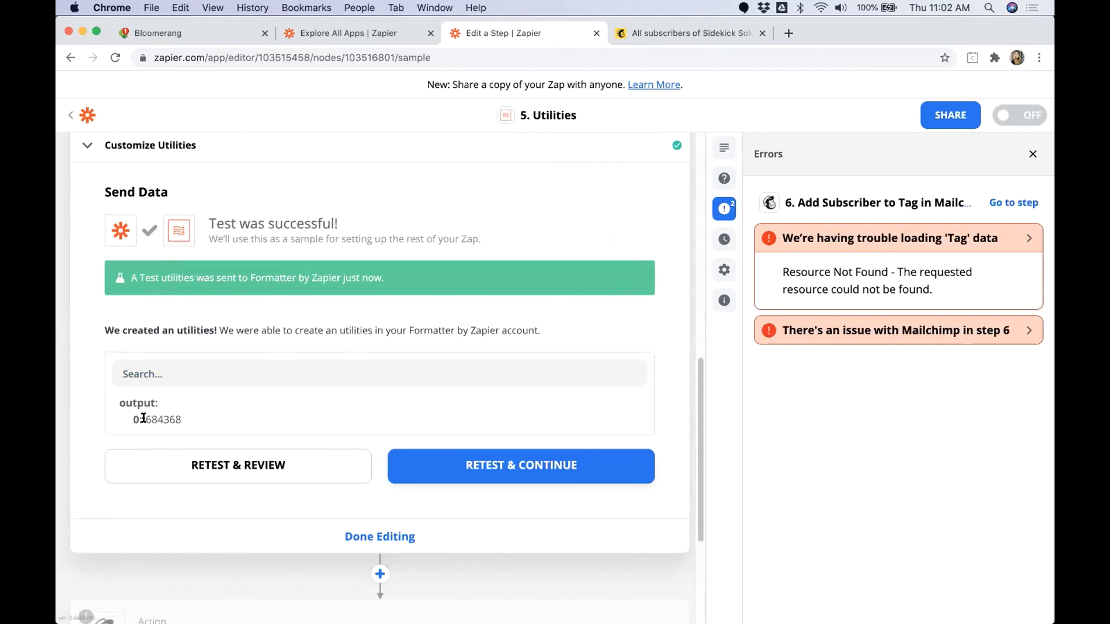
drag(144, 417, 185, 418)
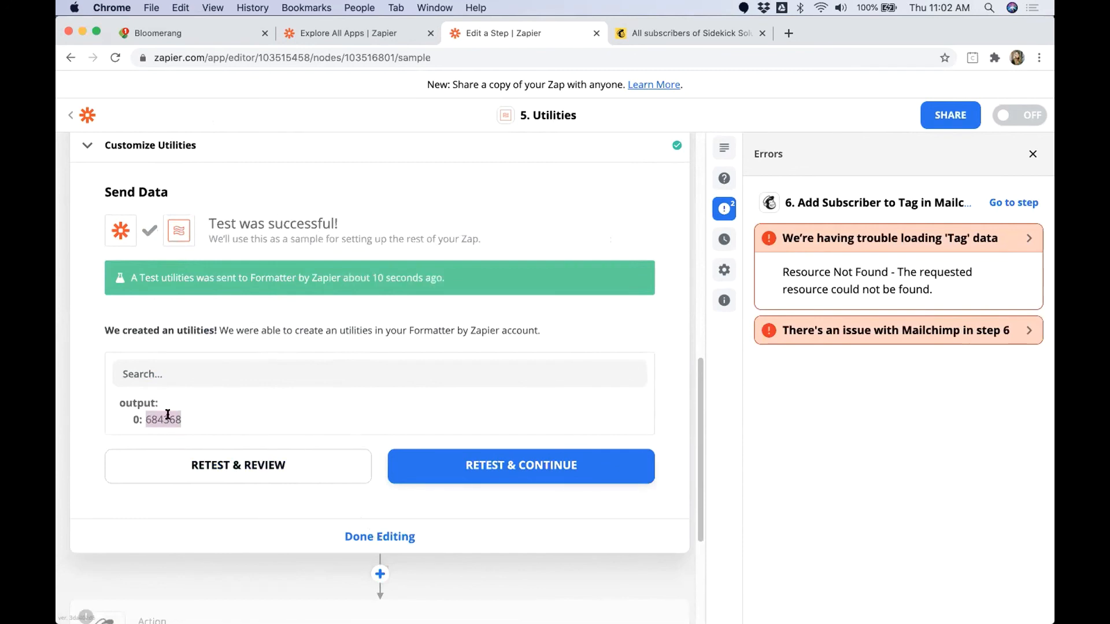
drag(183, 418, 136, 418)
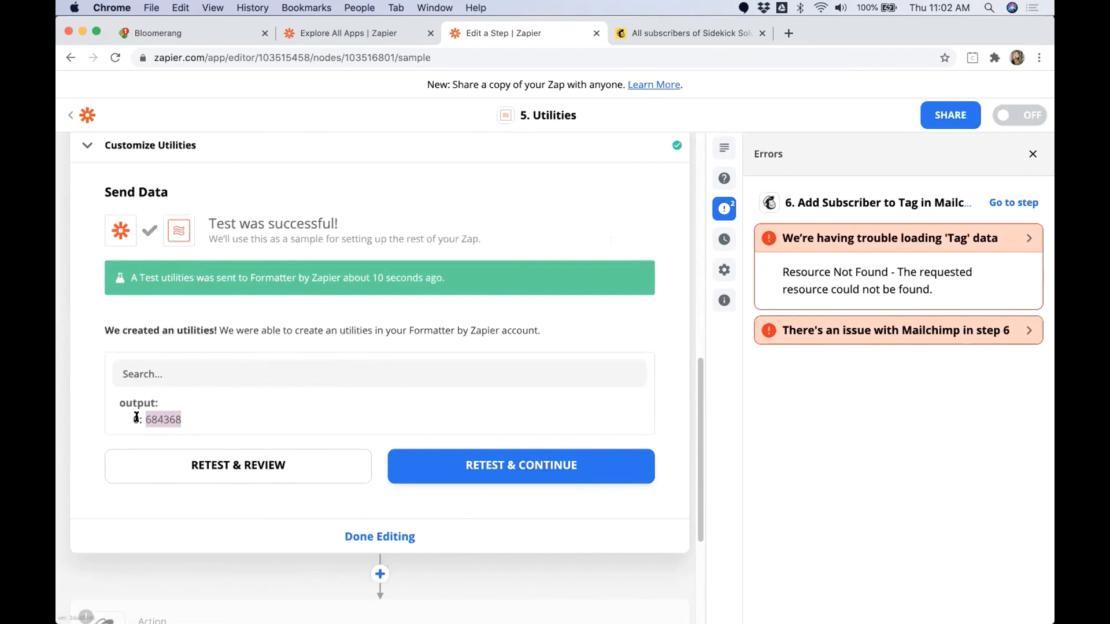
click(380, 534)
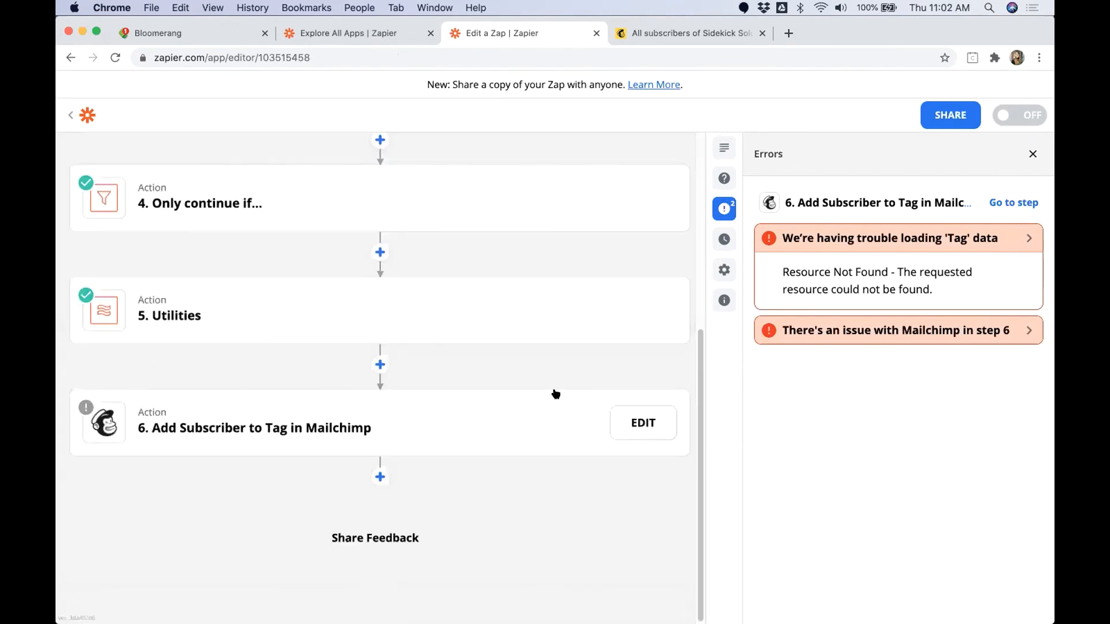
Step: Reopen step 6, set its Audience to Sidekick Solutions Test Account and close the error list
click(330, 430)
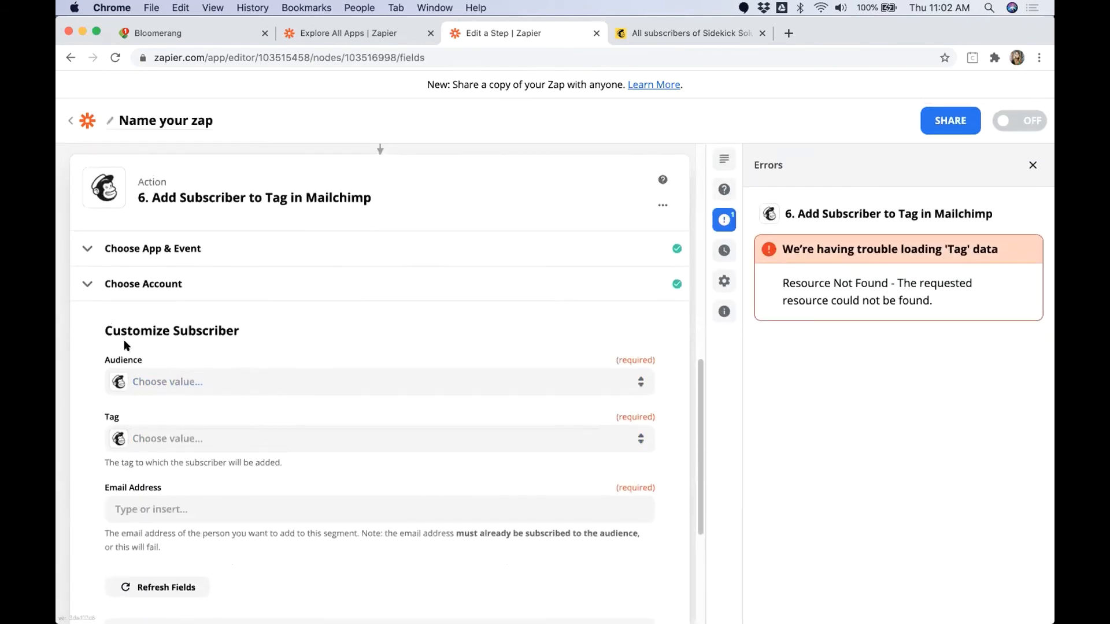
click(212, 378)
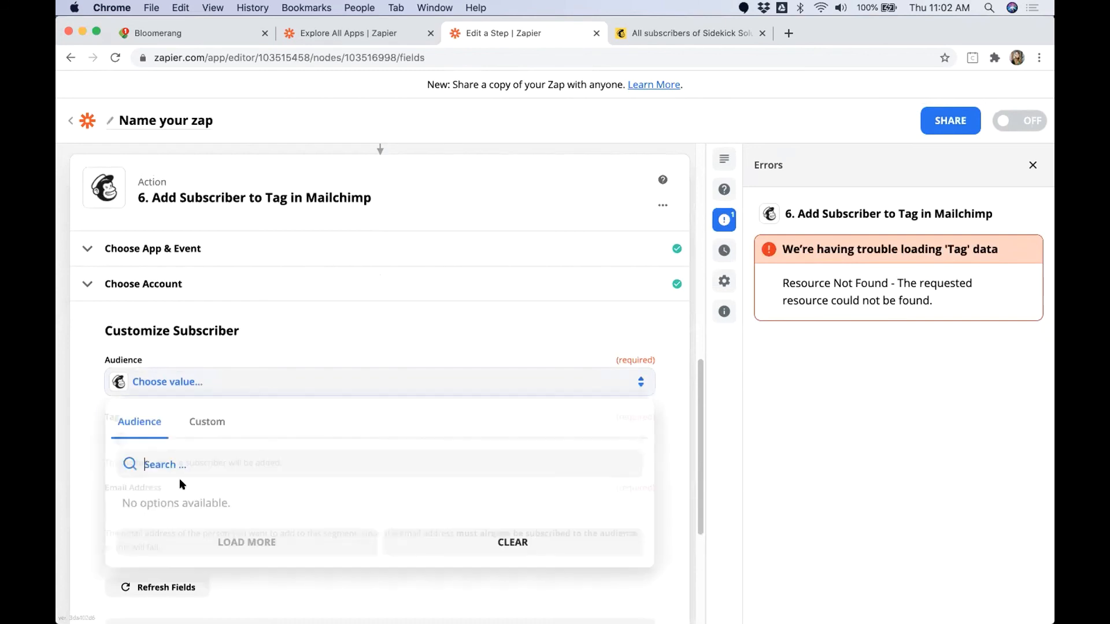
click(171, 500)
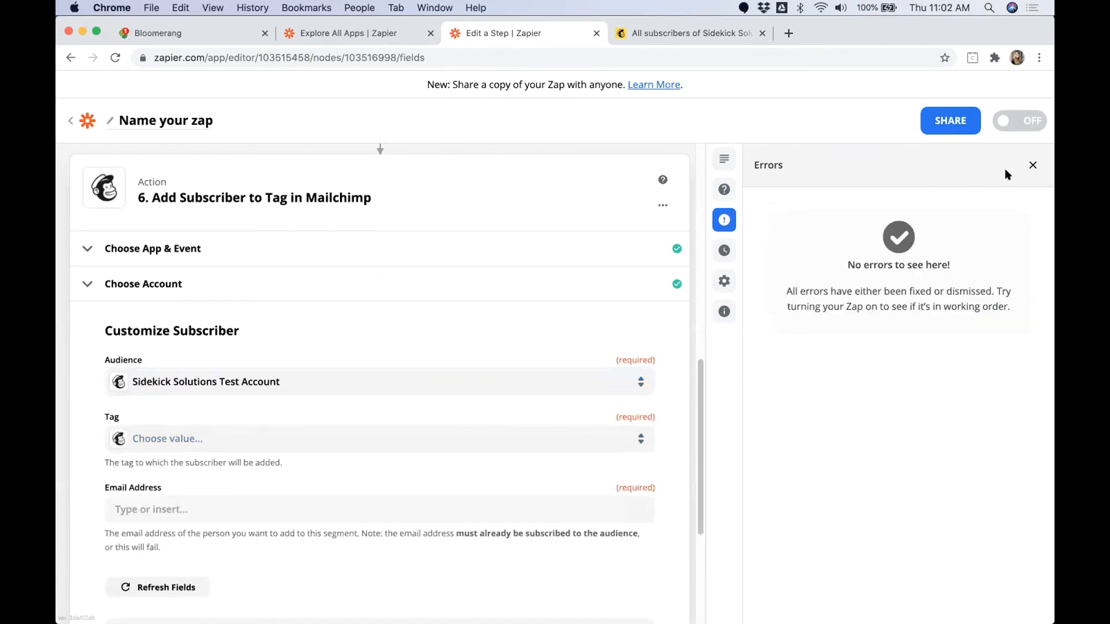
click(1026, 166)
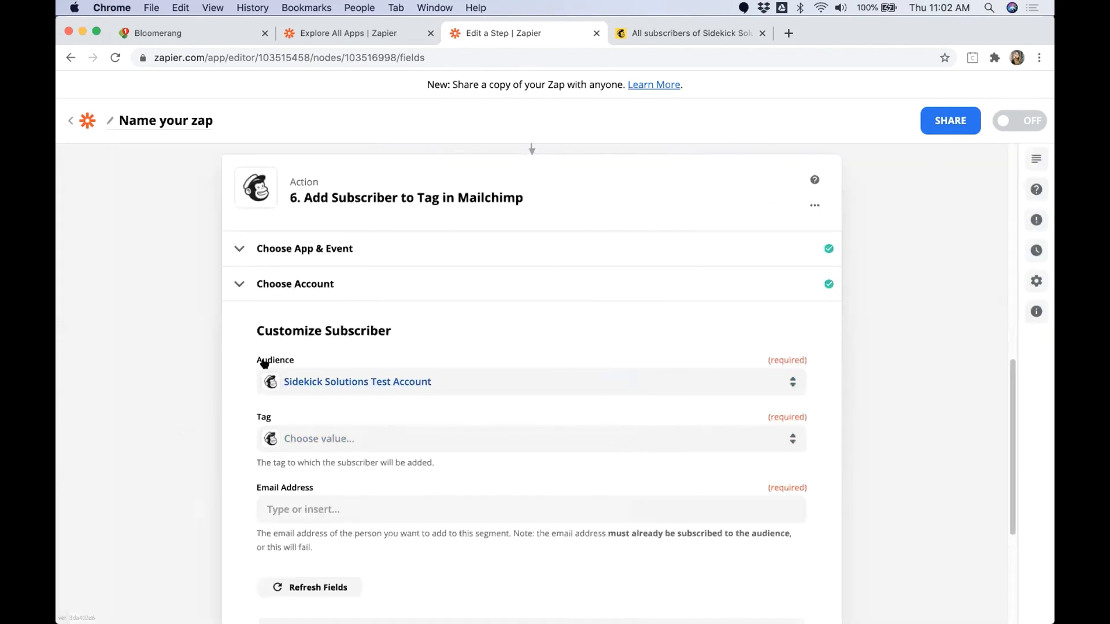
Step: Map the Tag field of step 6 to the custom value Designations Campaign Name from the step 5 Utilities output
click(344, 440)
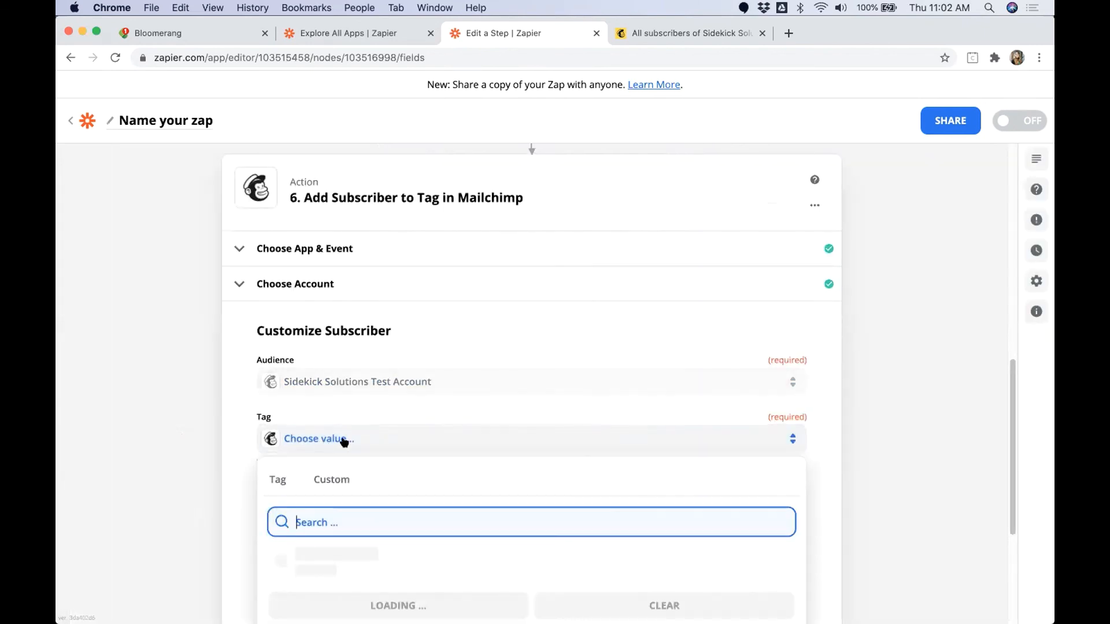
scroll(203, 498, down, 1)
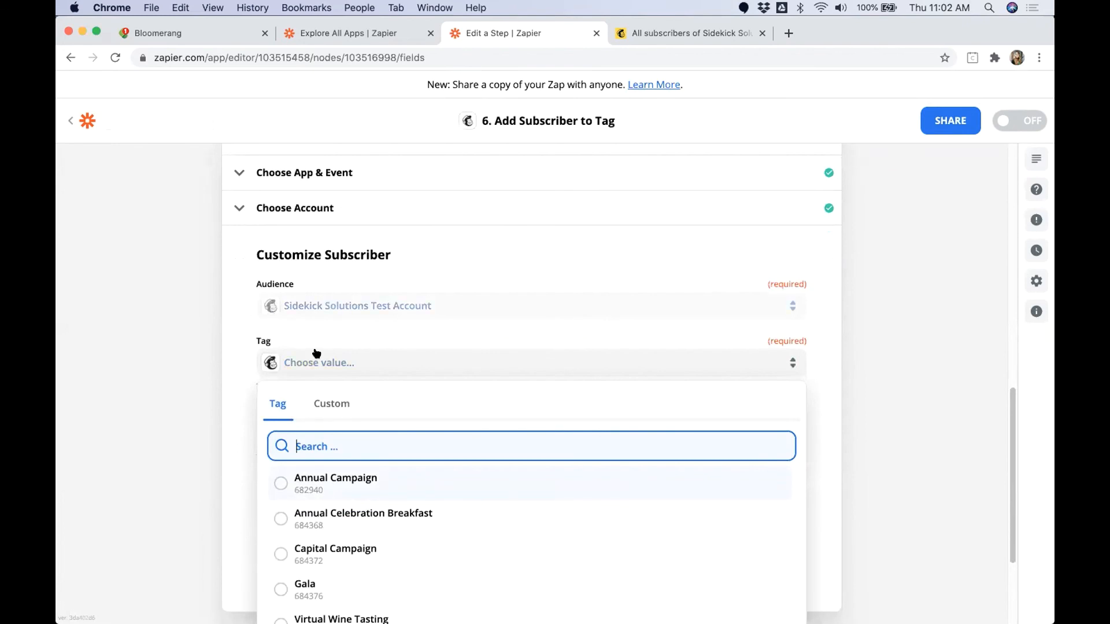
scroll(187, 424, down, 1)
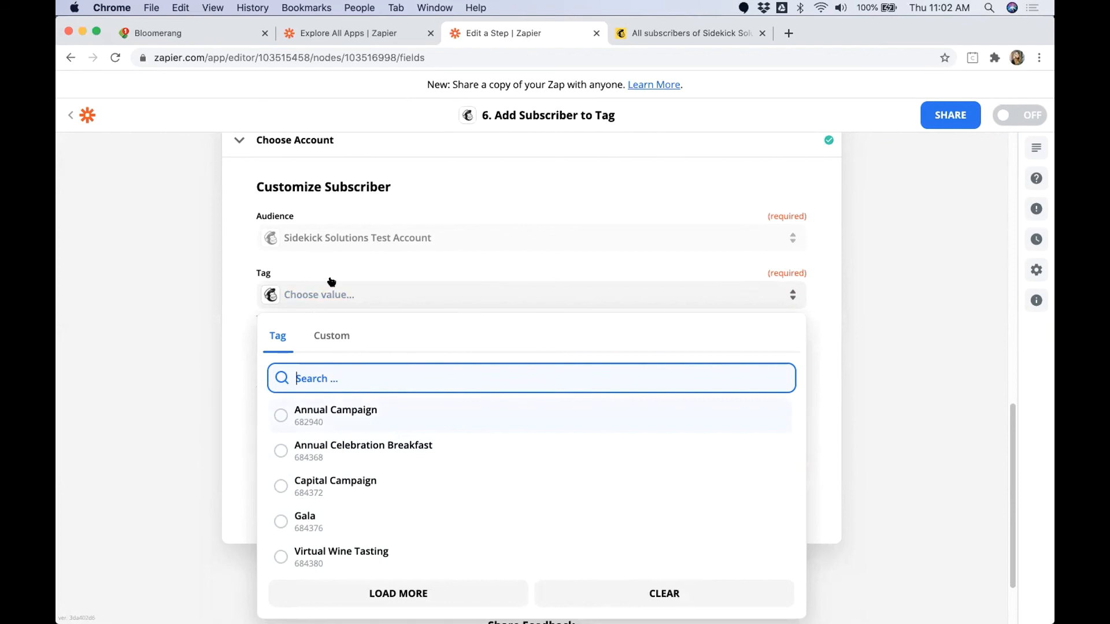
scroll(317, 290, up, 10)
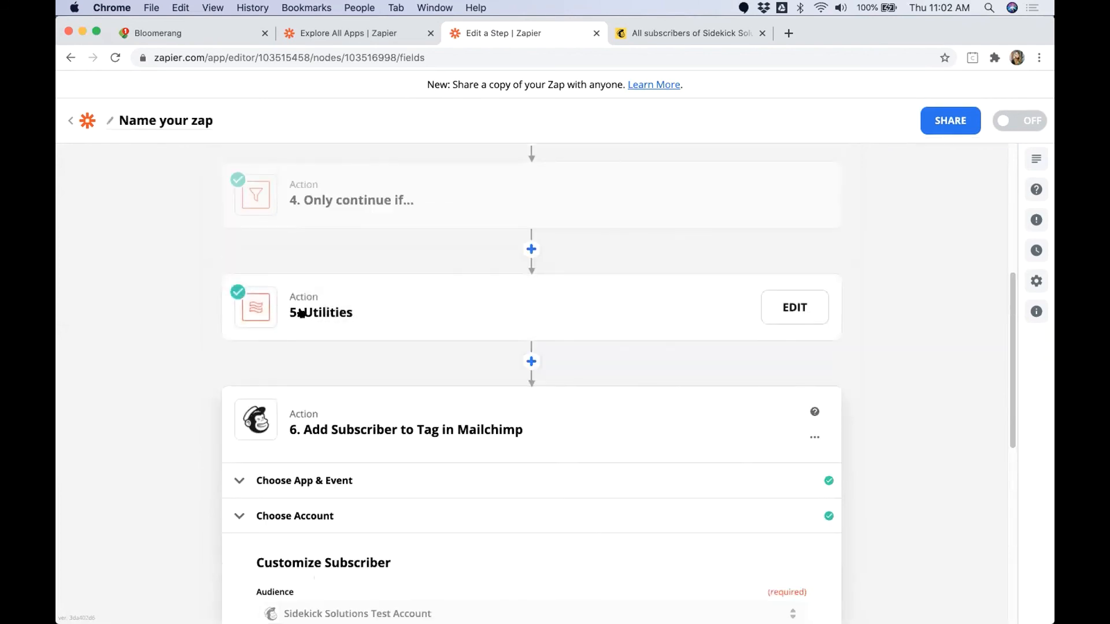
scroll(200, 408, down, 10)
scroll(197, 411, down, 1)
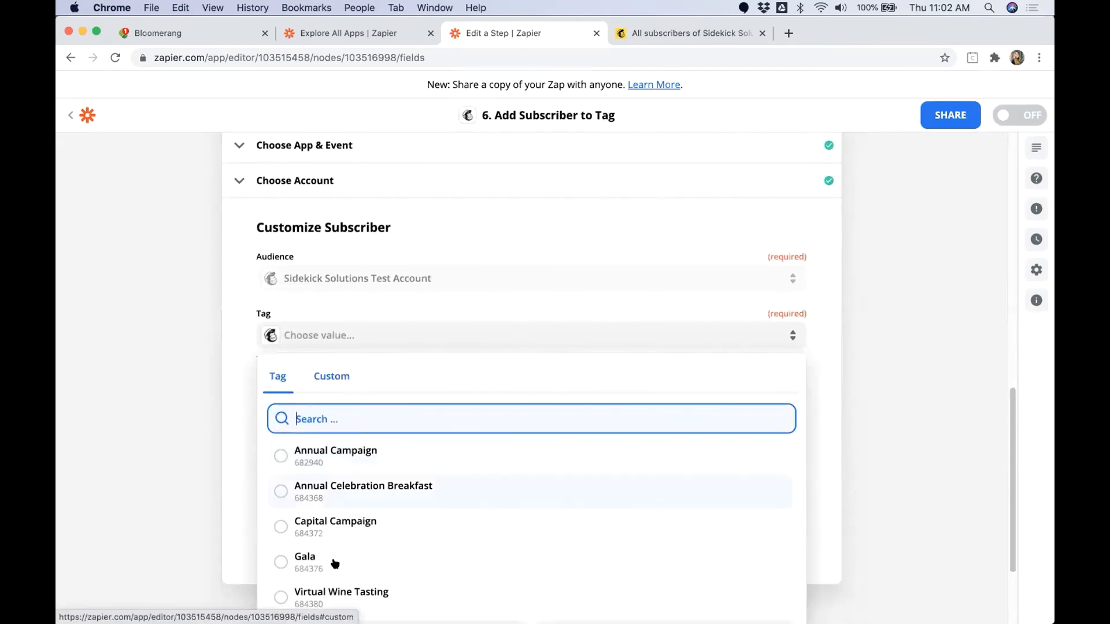
click(342, 379)
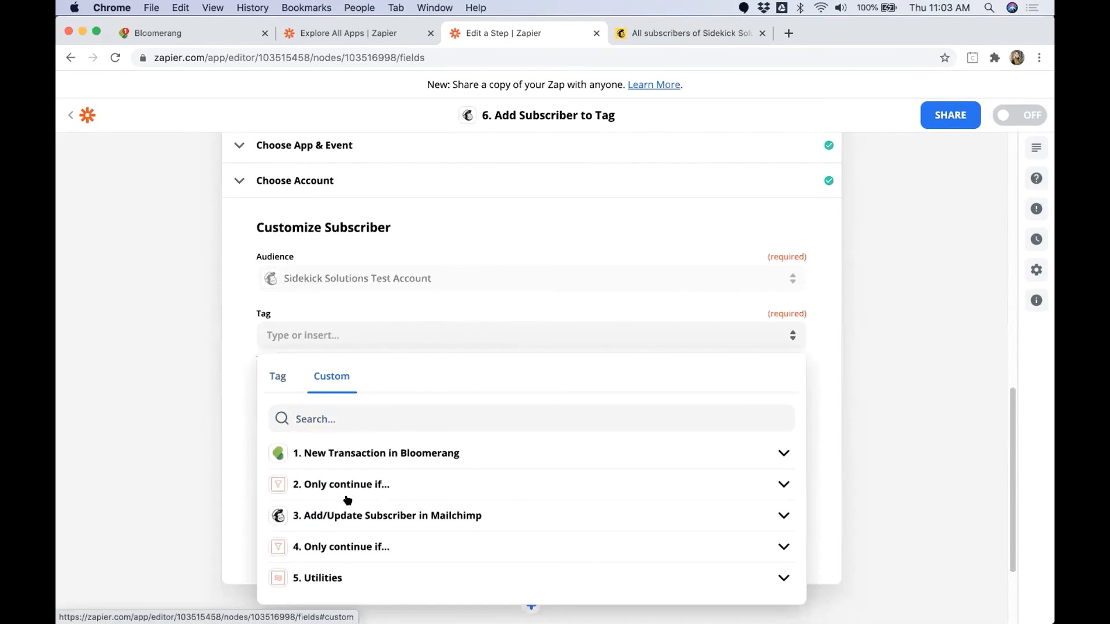
click(316, 579)
scroll(347, 529, down, 4)
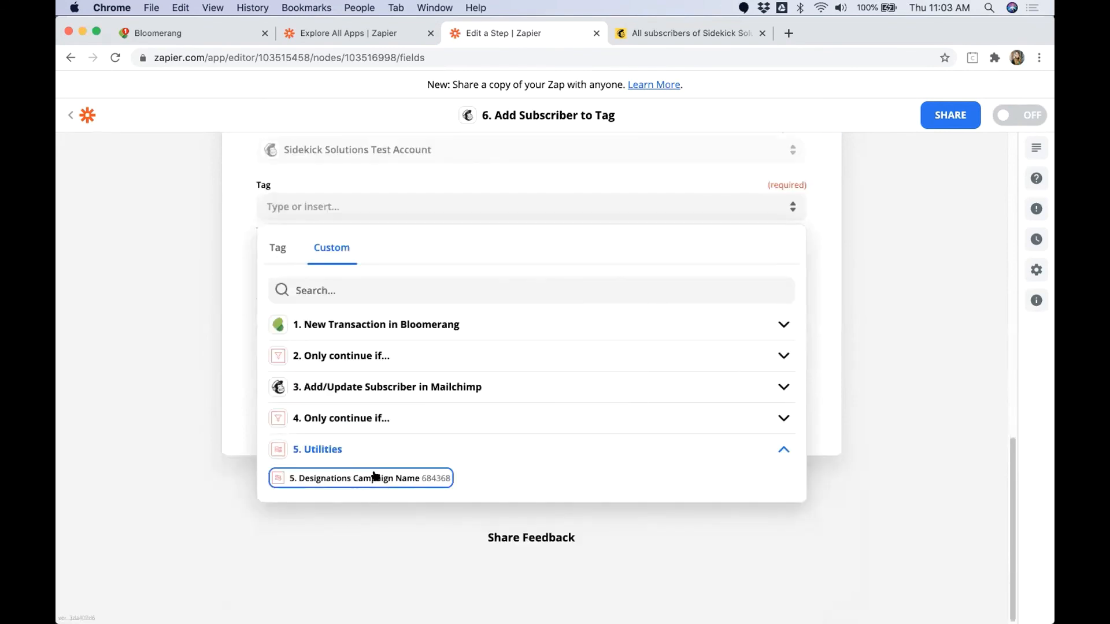
click(431, 479)
click(197, 334)
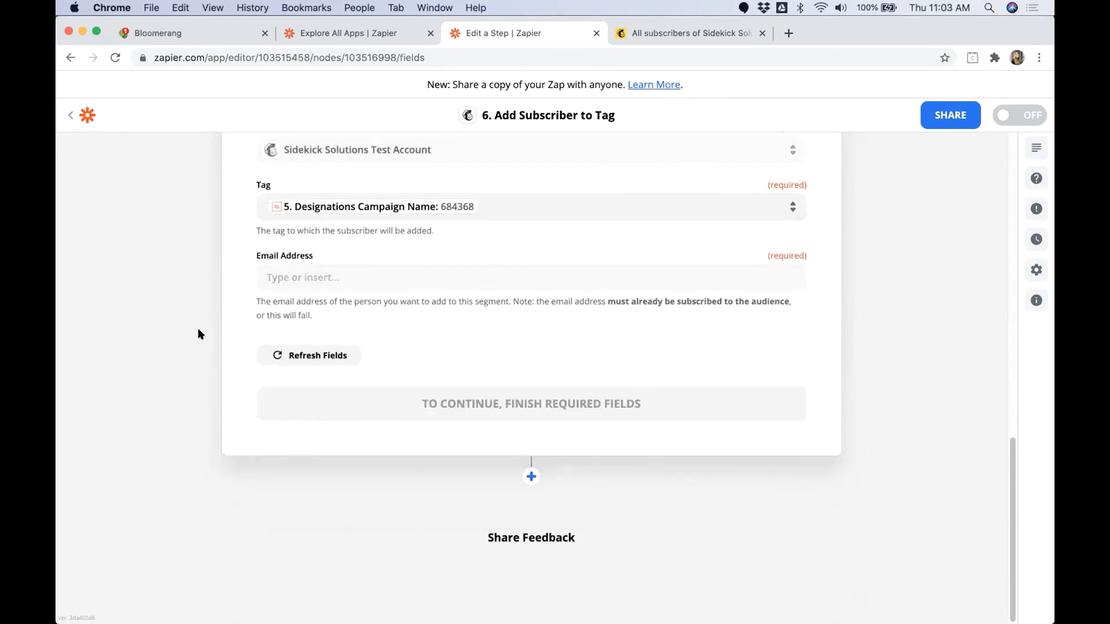
Step: Map the Email Address field of step 6 to Constituent Primary Email Value from step 1 and review the completed fields
click(316, 276)
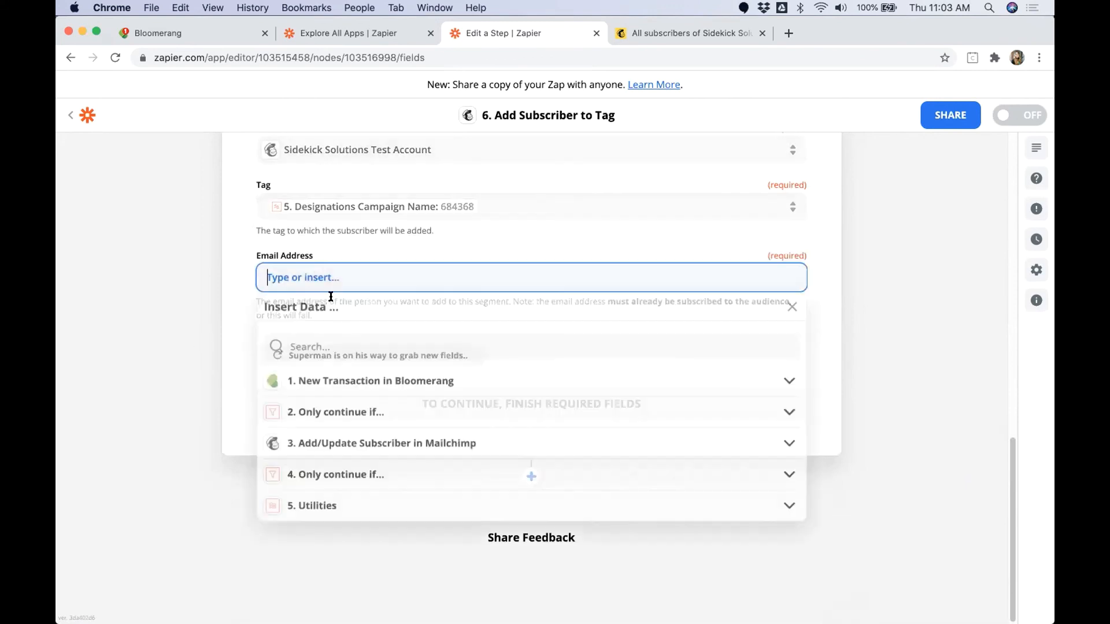
text(email)
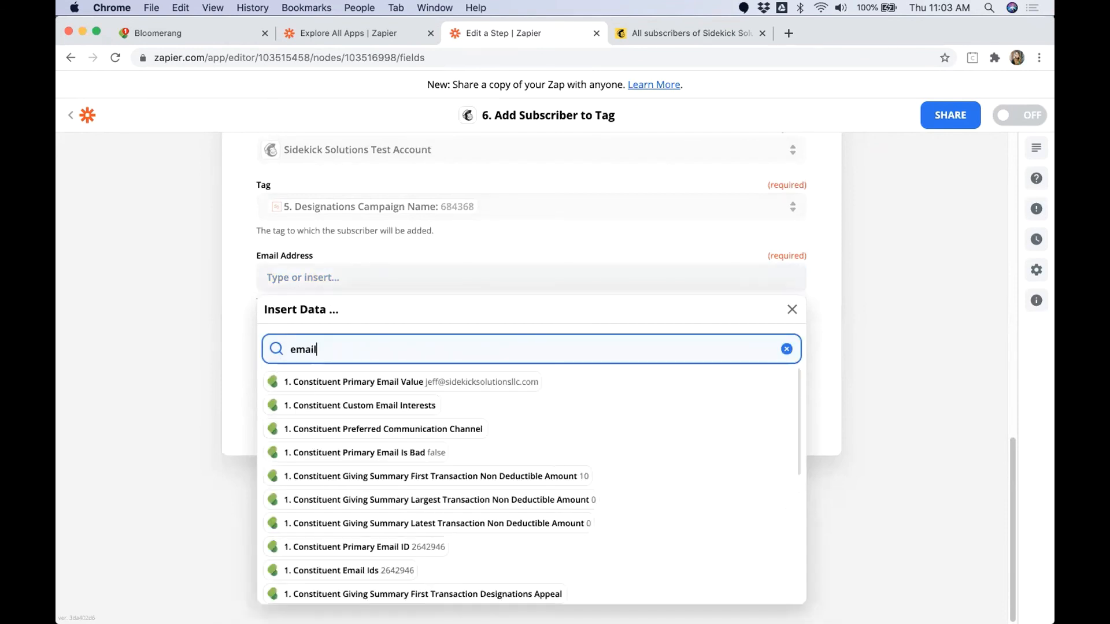
click(384, 382)
click(229, 339)
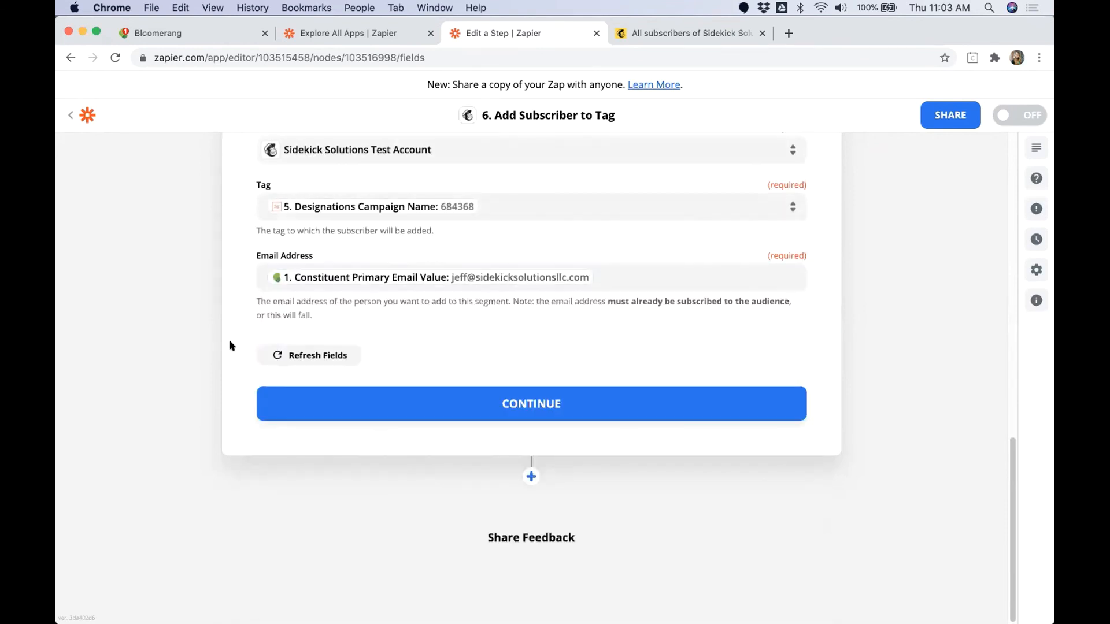
scroll(228, 342, up, 3)
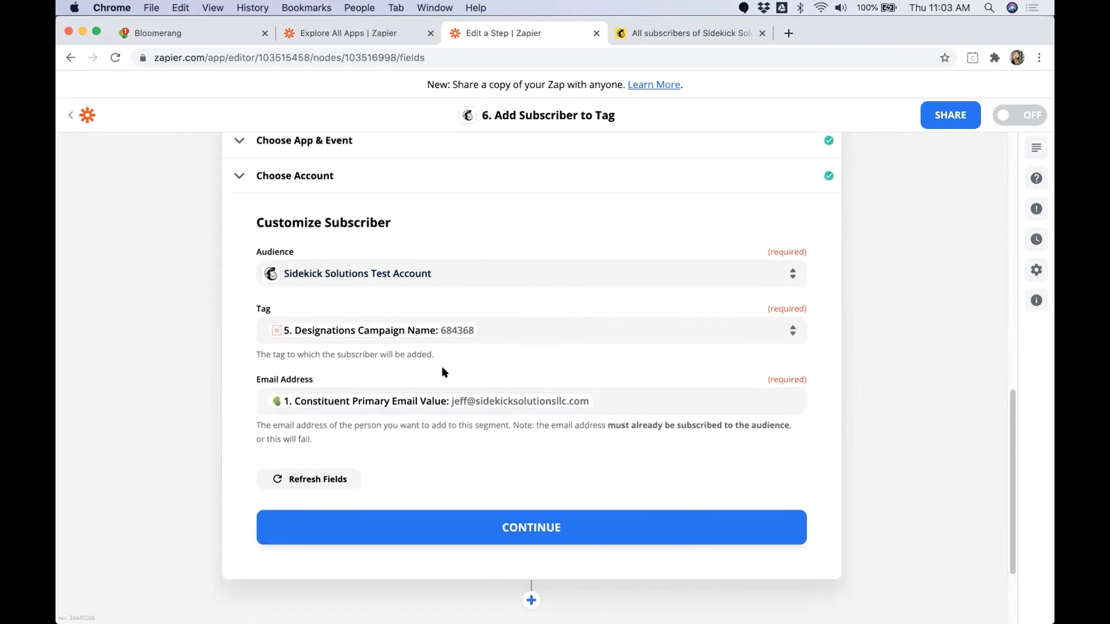
scroll(414, 391, up, 5)
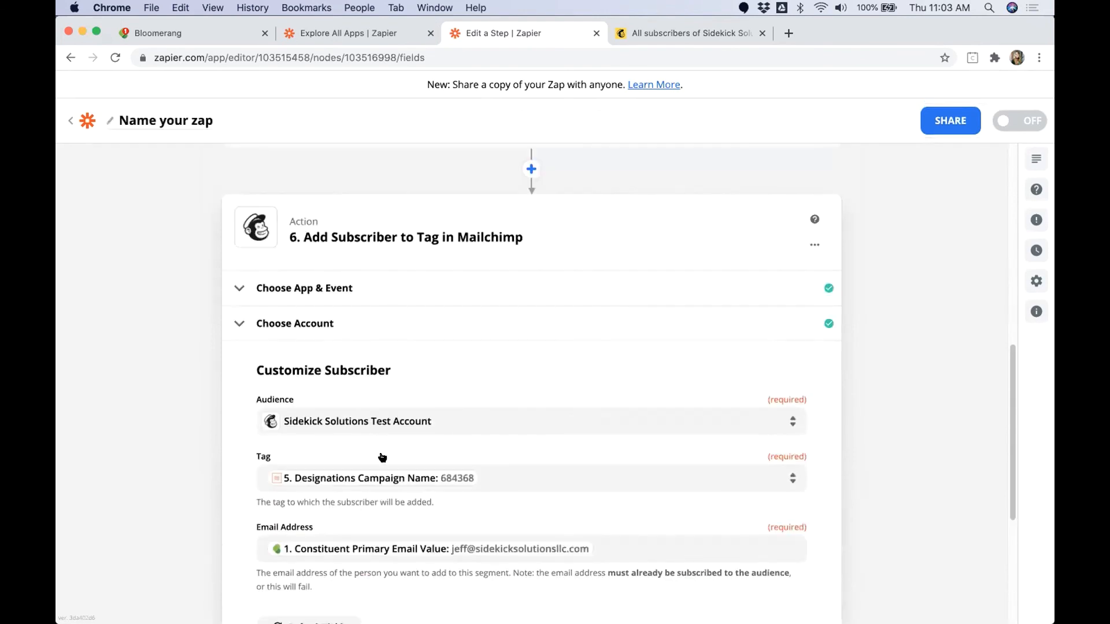
scroll(804, 258, down, 3)
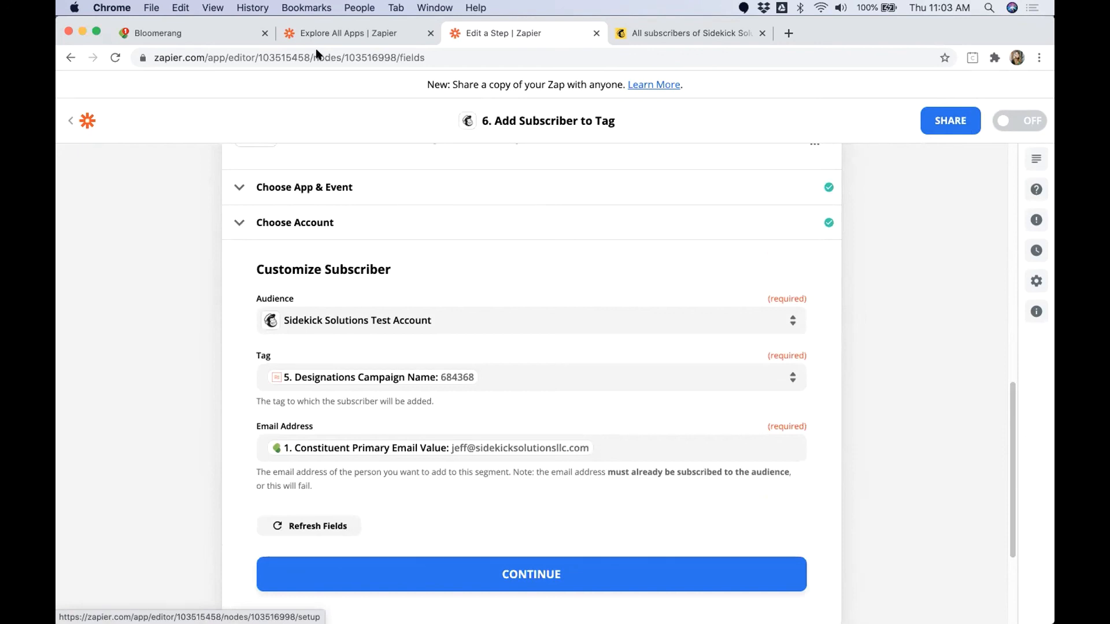
Step: Switch to Bloomerang, open the second recent constituent's timeline and start a new donation there
click(195, 30)
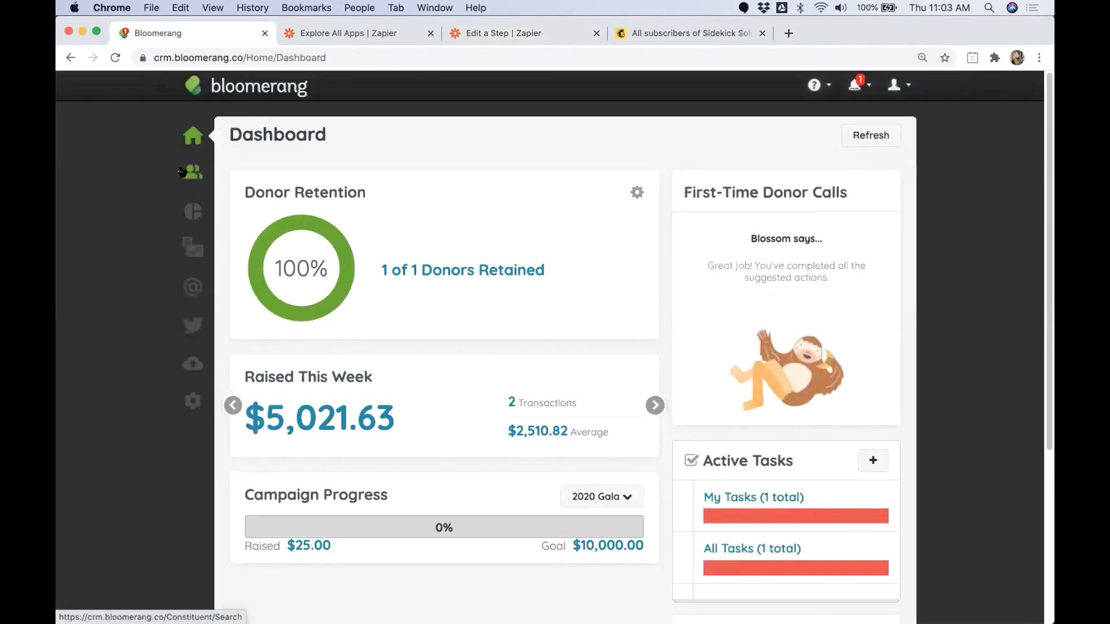
click(184, 172)
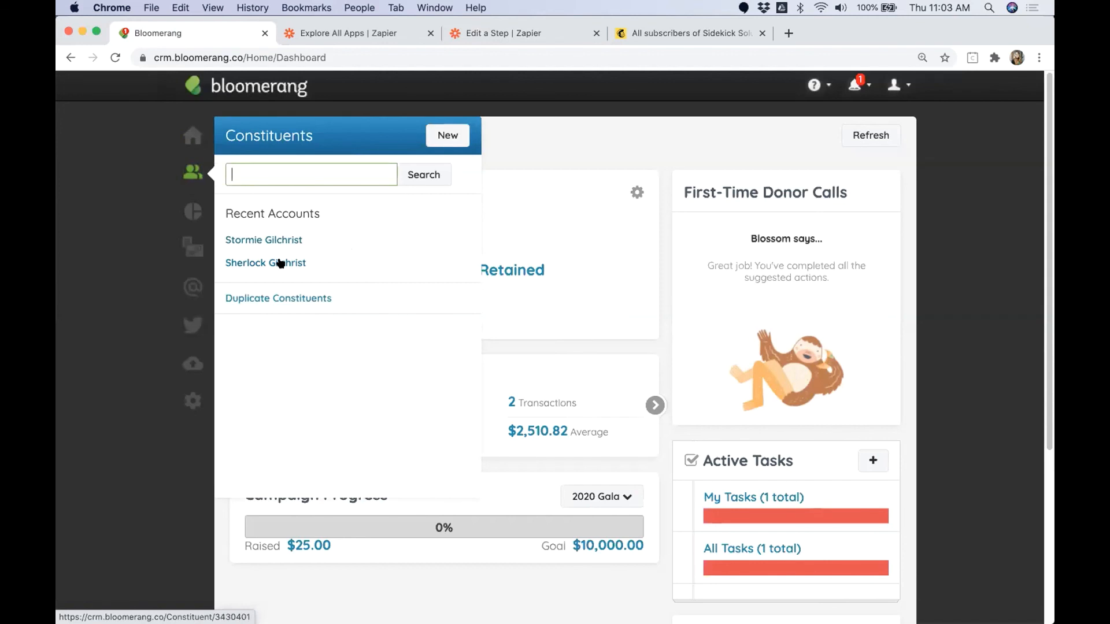
click(279, 263)
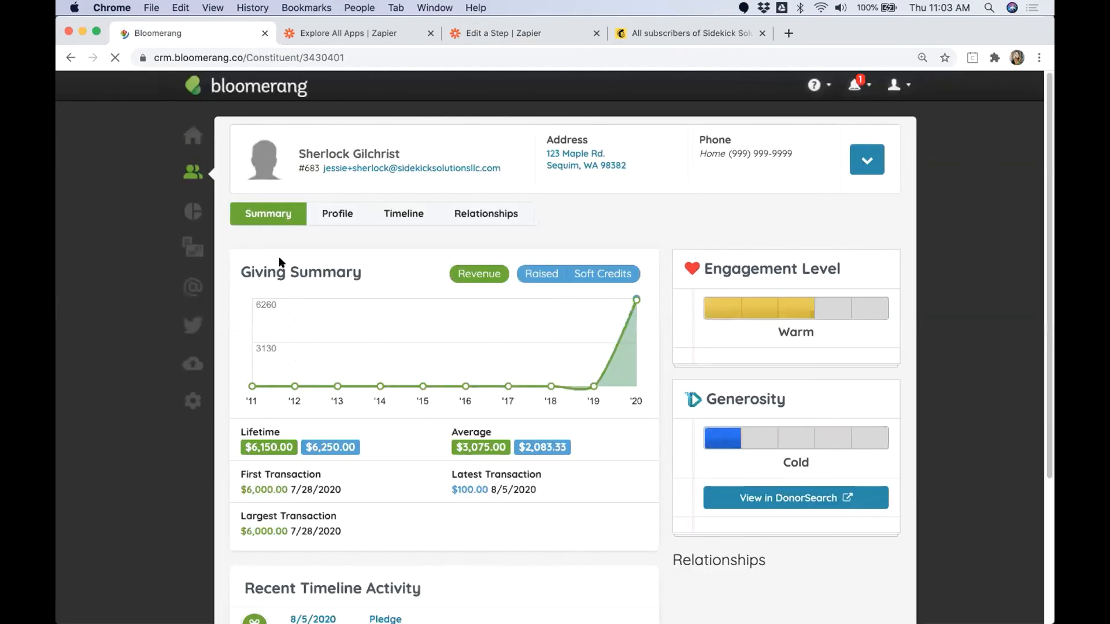
click(344, 215)
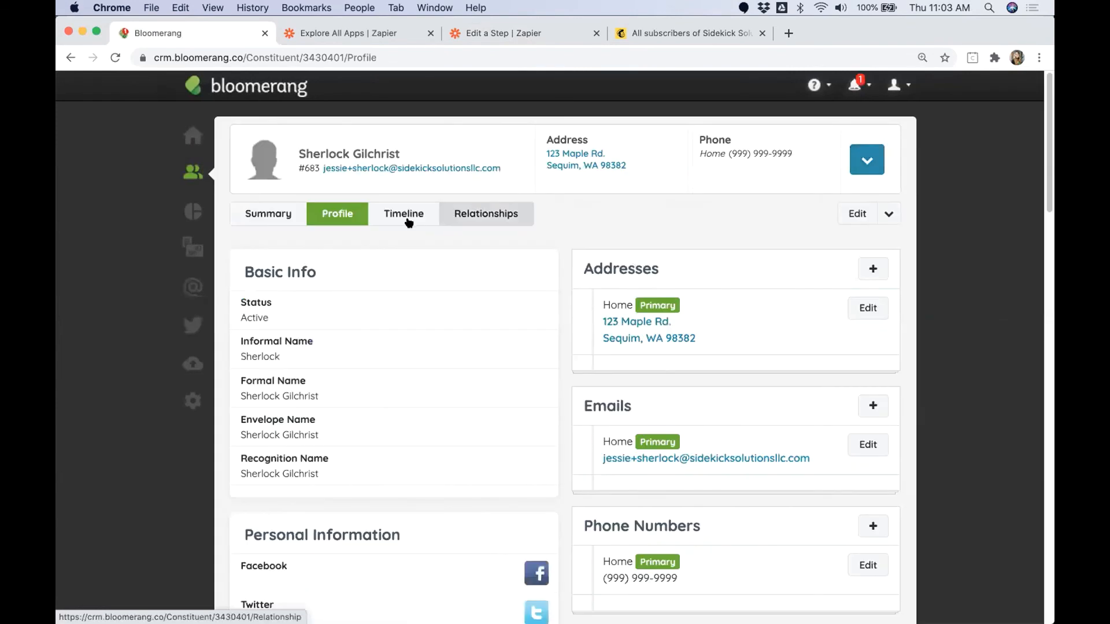
click(407, 220)
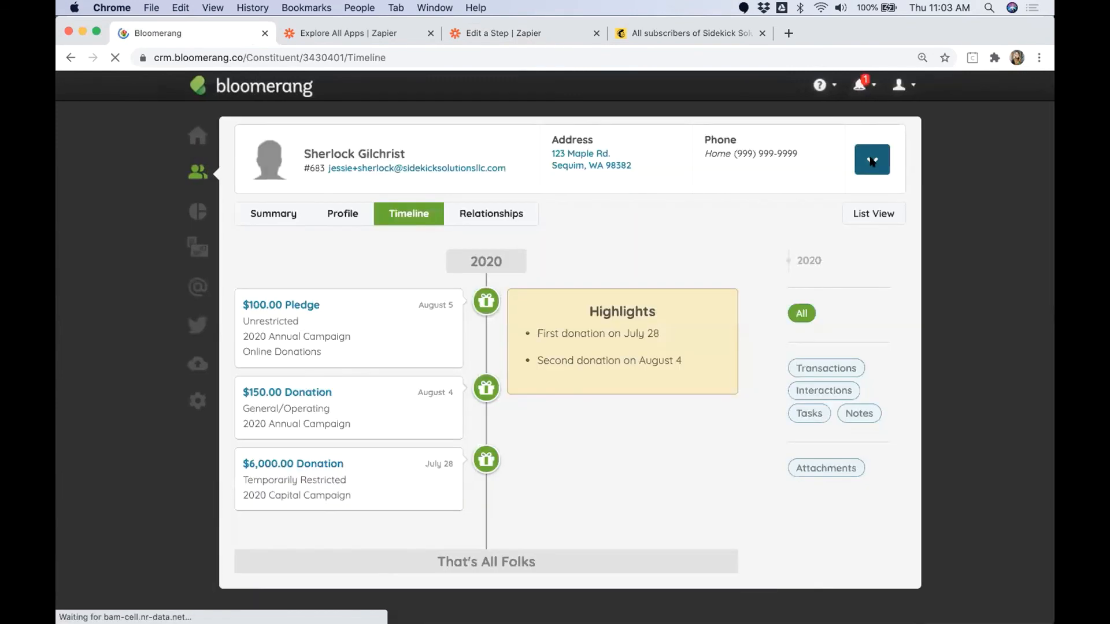
click(871, 159)
click(859, 217)
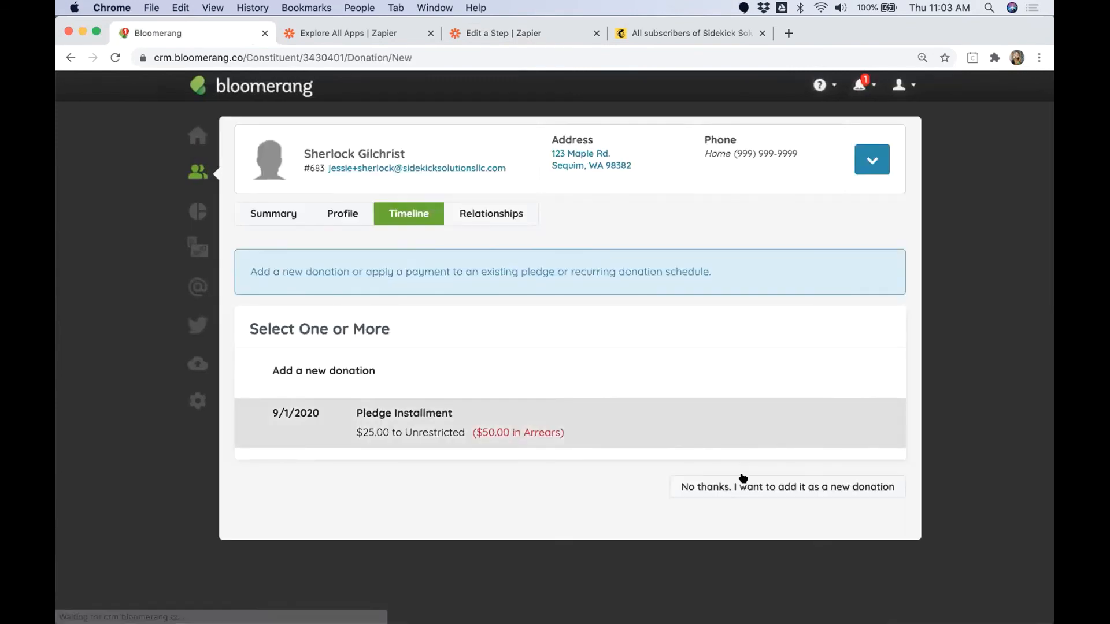
click(742, 483)
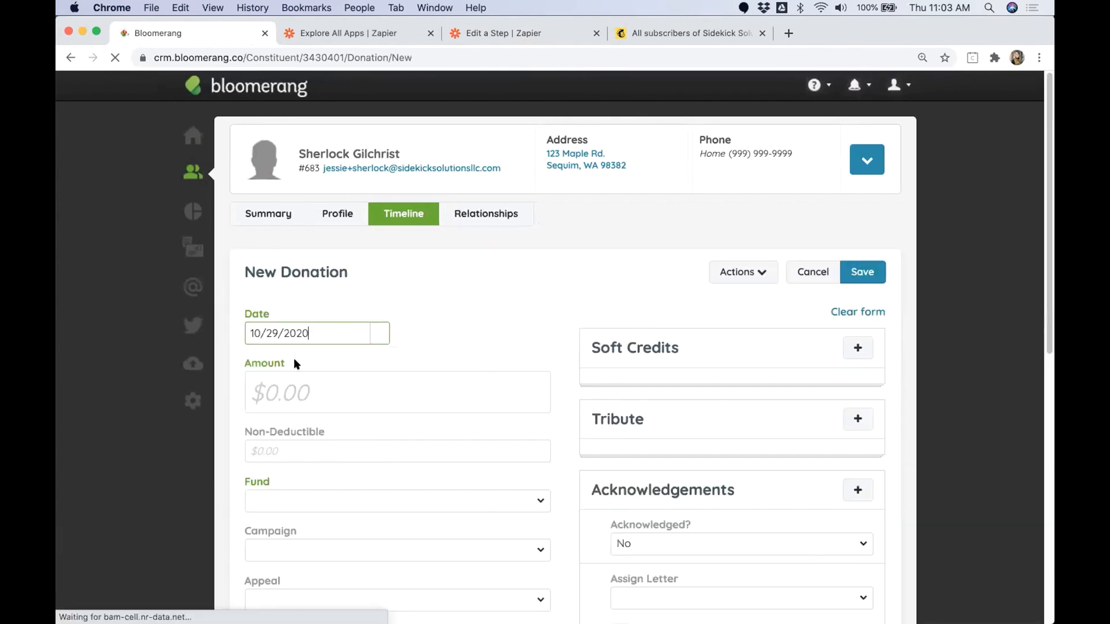
Step: Set the donation amount to $10.00, the fund to Unrestricted and the campaign to 2020 Annual Campaign
click(292, 389)
text(10.00)
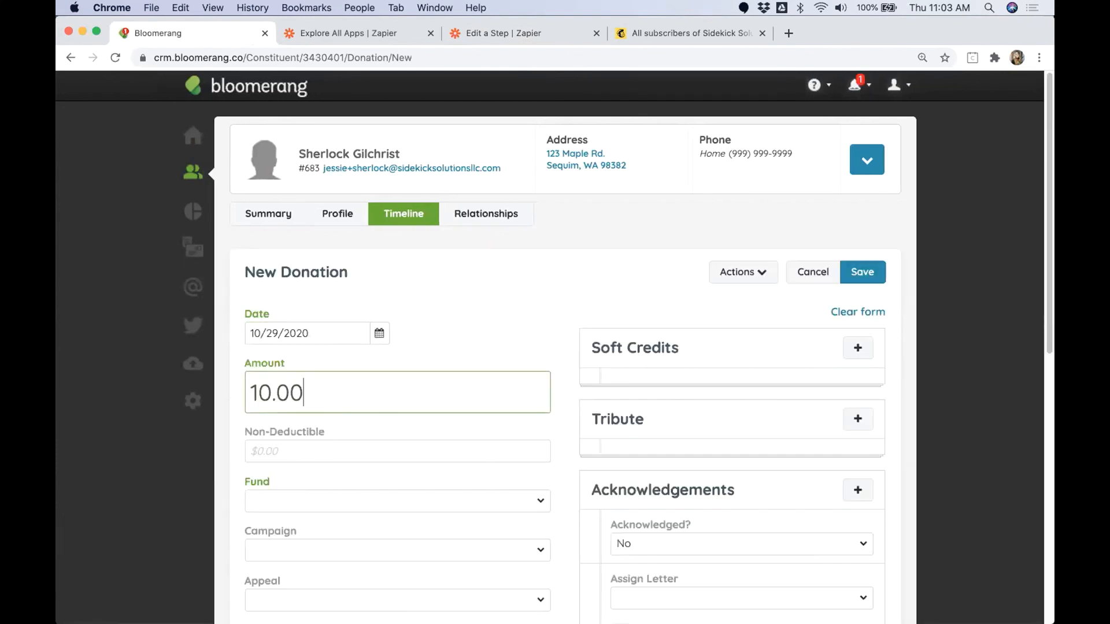
click(266, 501)
scroll(315, 518, down, 3)
click(316, 519)
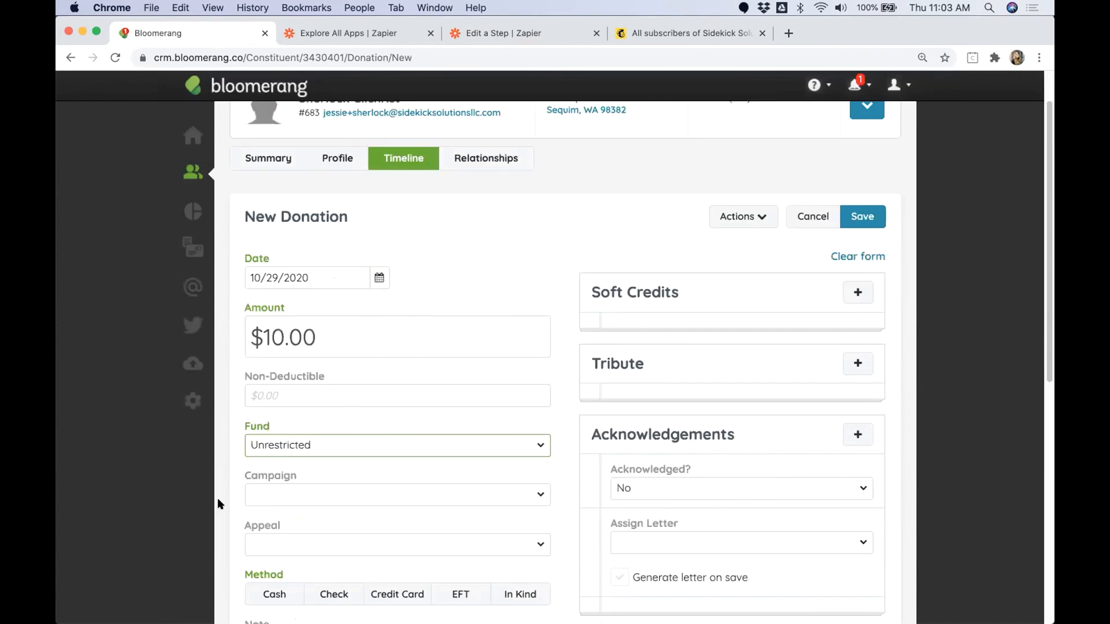
click(300, 478)
click(298, 579)
scroll(225, 511, down, 2)
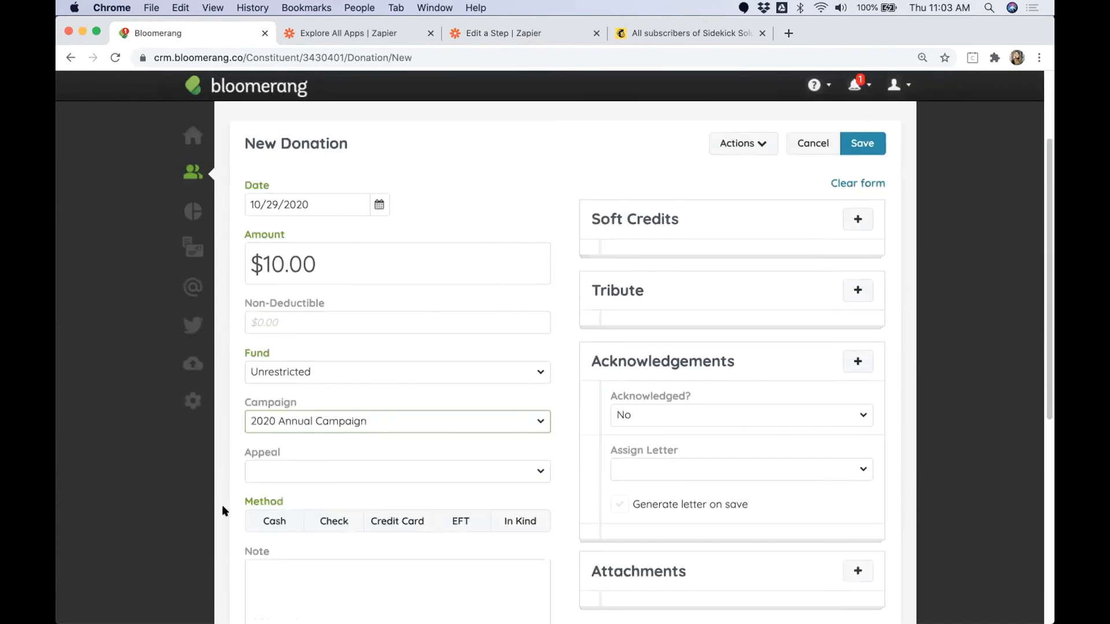
Step: Set the donation's appeal to Online Donations and its method to Cash, and save it
scroll(229, 502, down, 1)
click(490, 435)
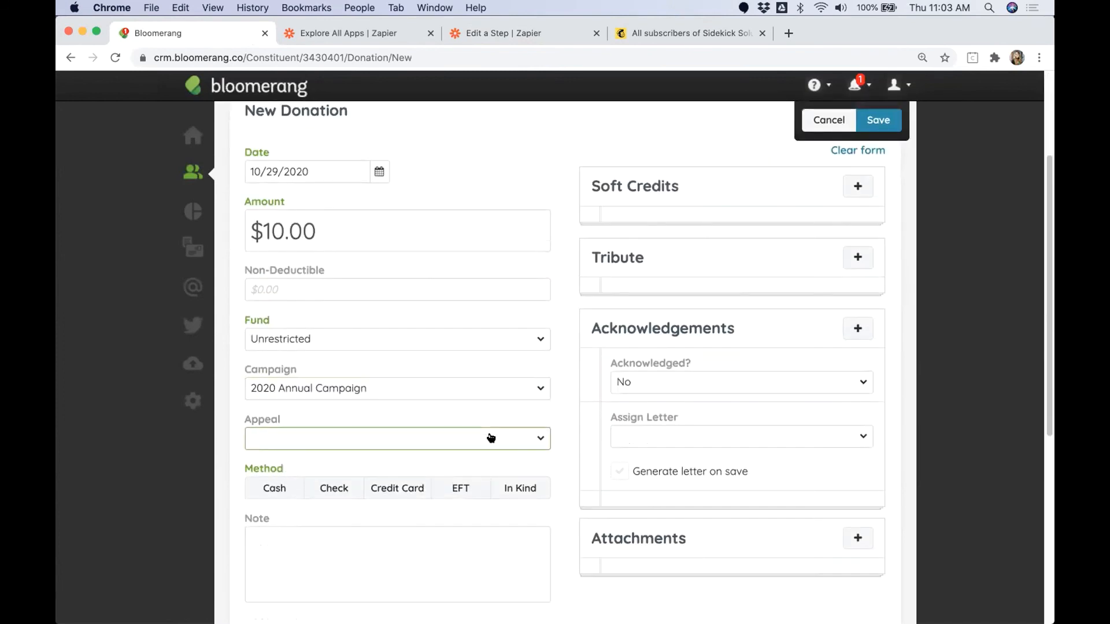
scroll(202, 539, down, 1)
scroll(295, 495, down, 3)
scroll(372, 411, down, 2)
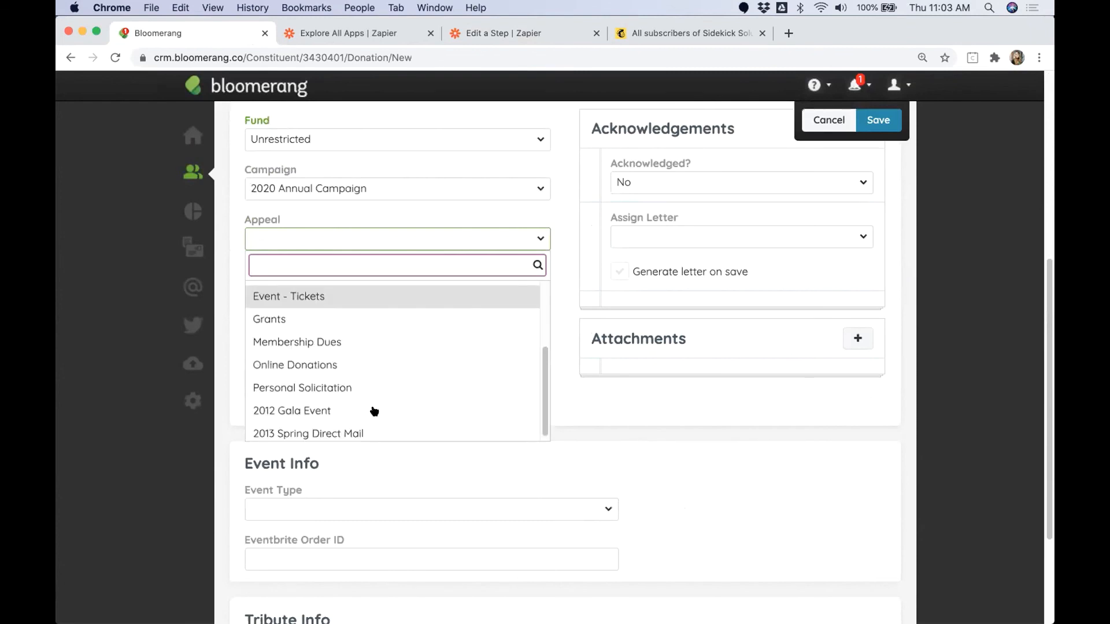
click(295, 362)
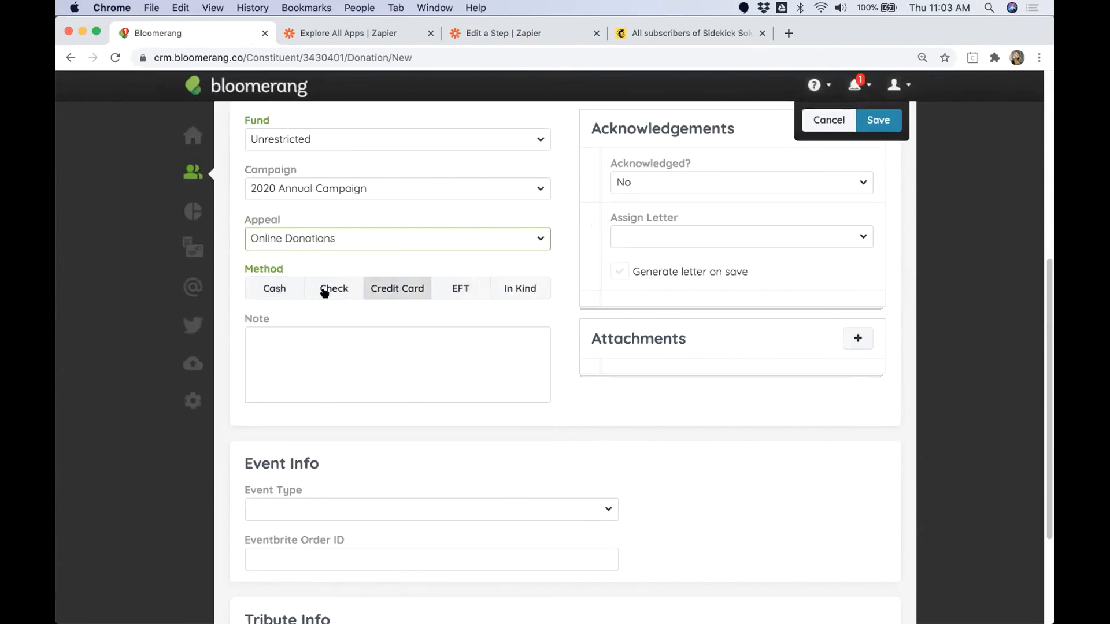
scroll(401, 488, up, 5)
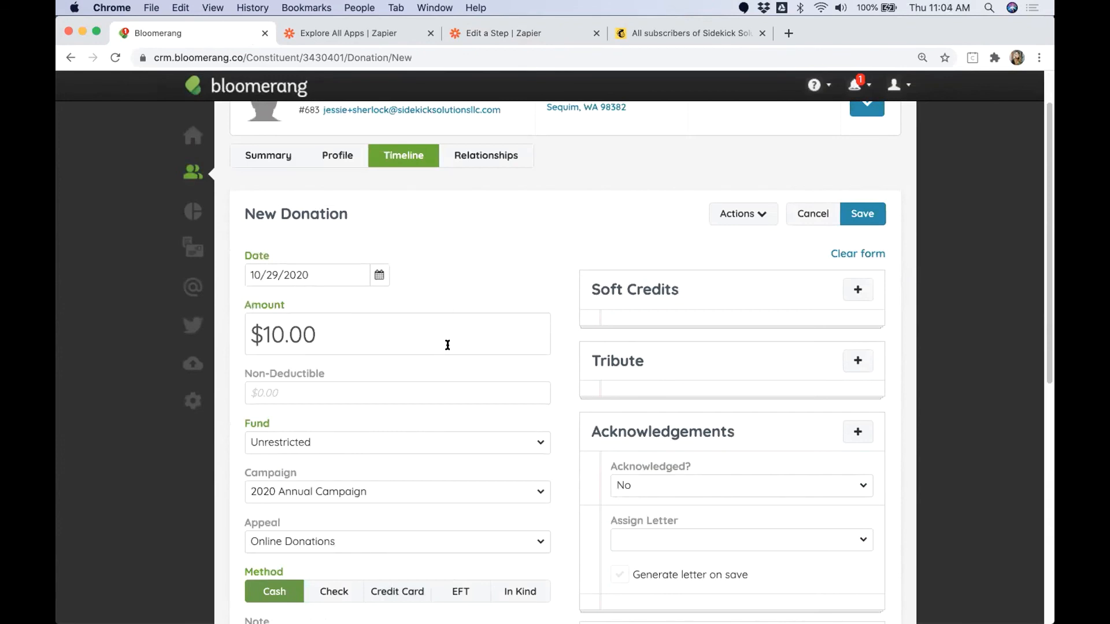
click(868, 214)
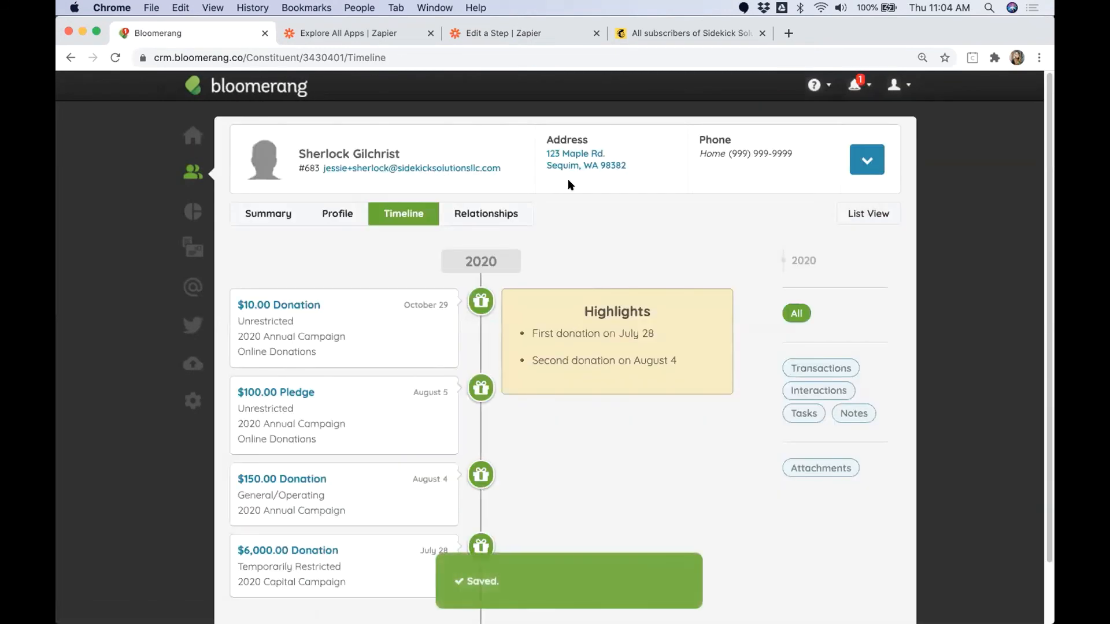
Step: Switch to Mailchimp, reload the Sidekick Solutions Test Account audience and examine its contact list
click(716, 35)
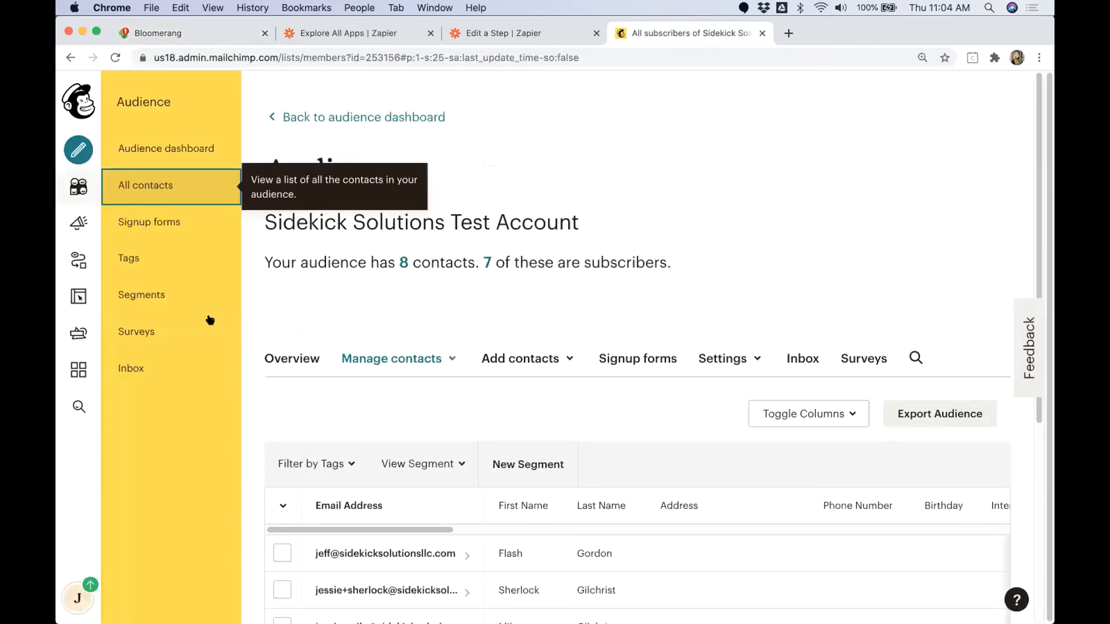
click(115, 57)
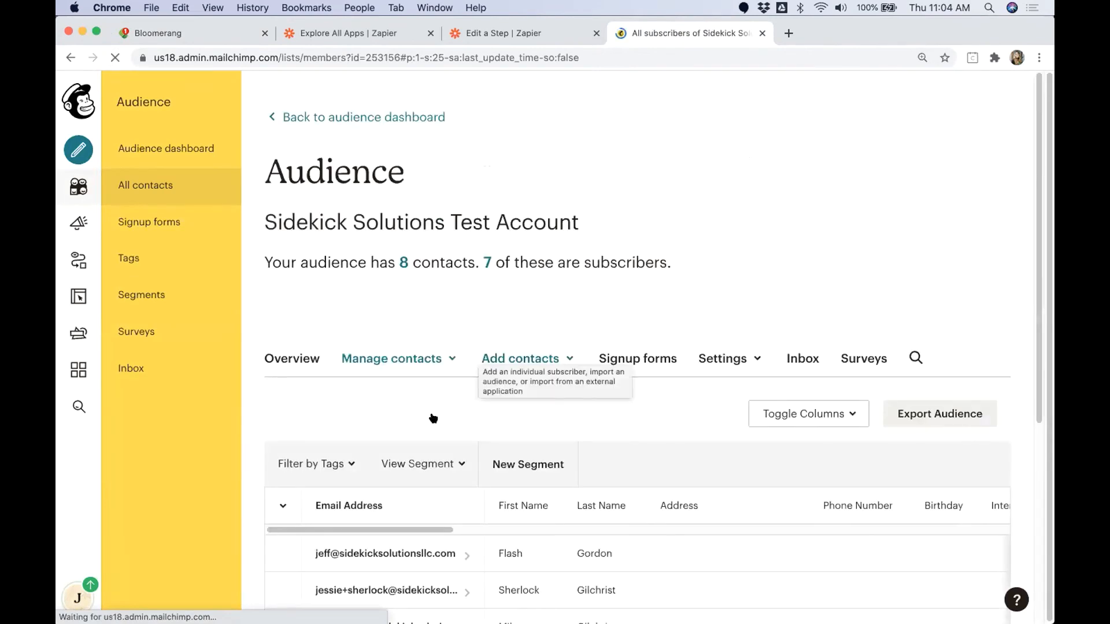
scroll(426, 410, down, 2)
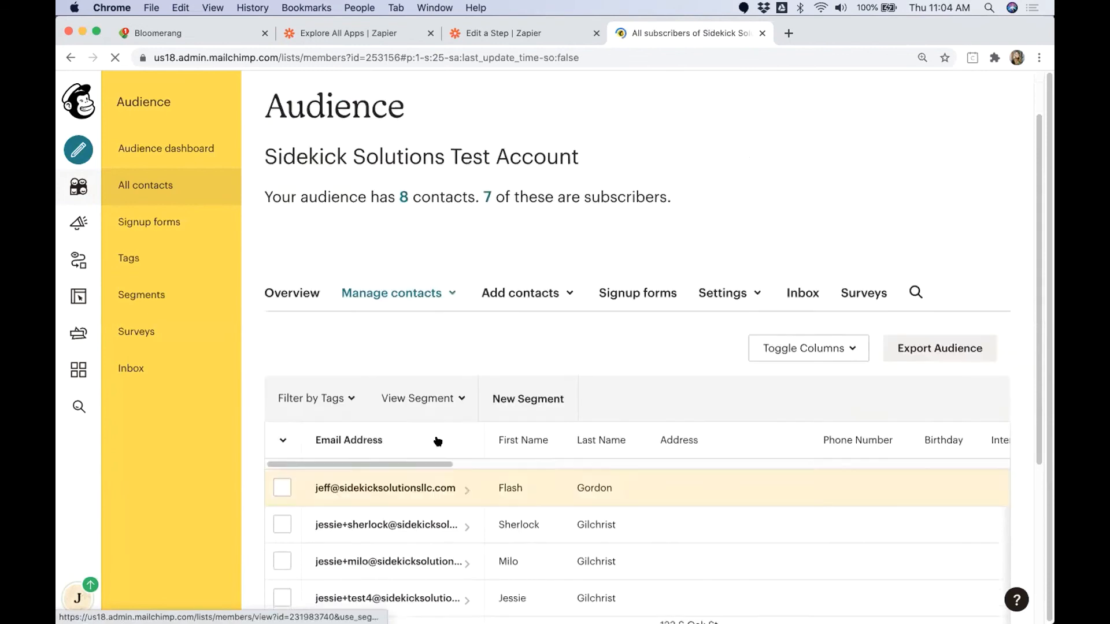
scroll(438, 441, down, 3)
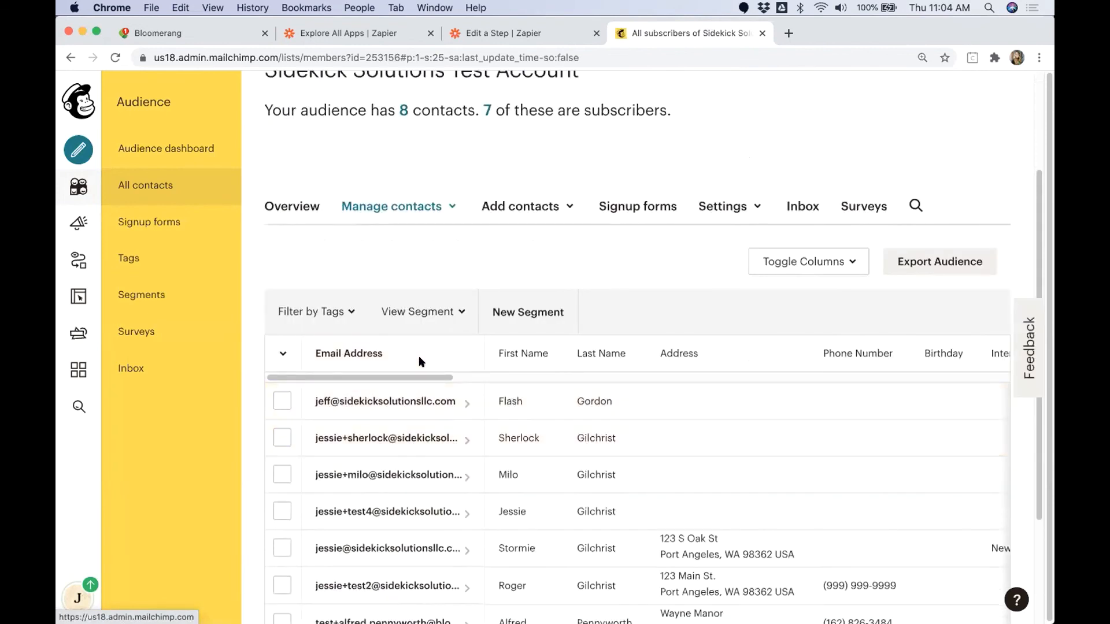
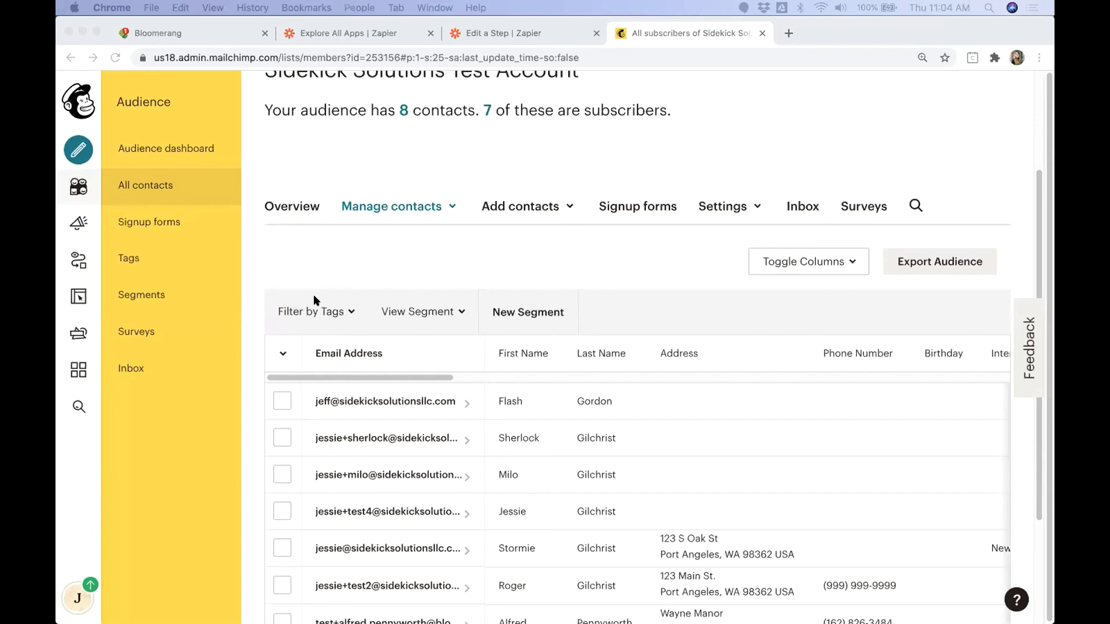
Step: Reload the audience's contact list and examine the first contact's address, Bloomerang IDs, revenue, transaction, major donation and tag columns
click(116, 56)
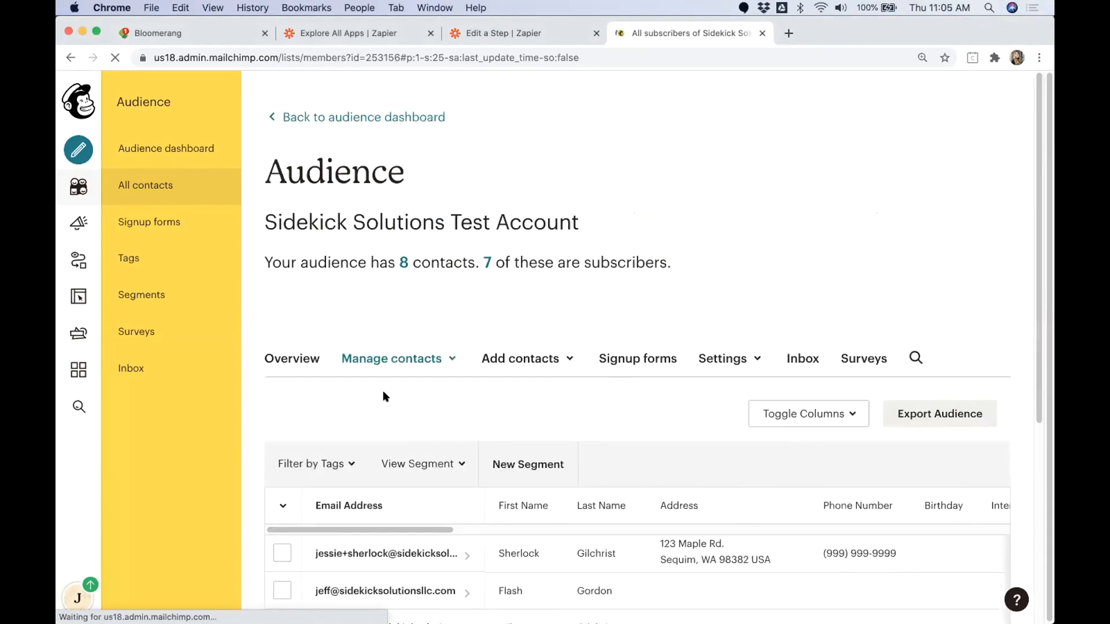
scroll(384, 399, down, 1)
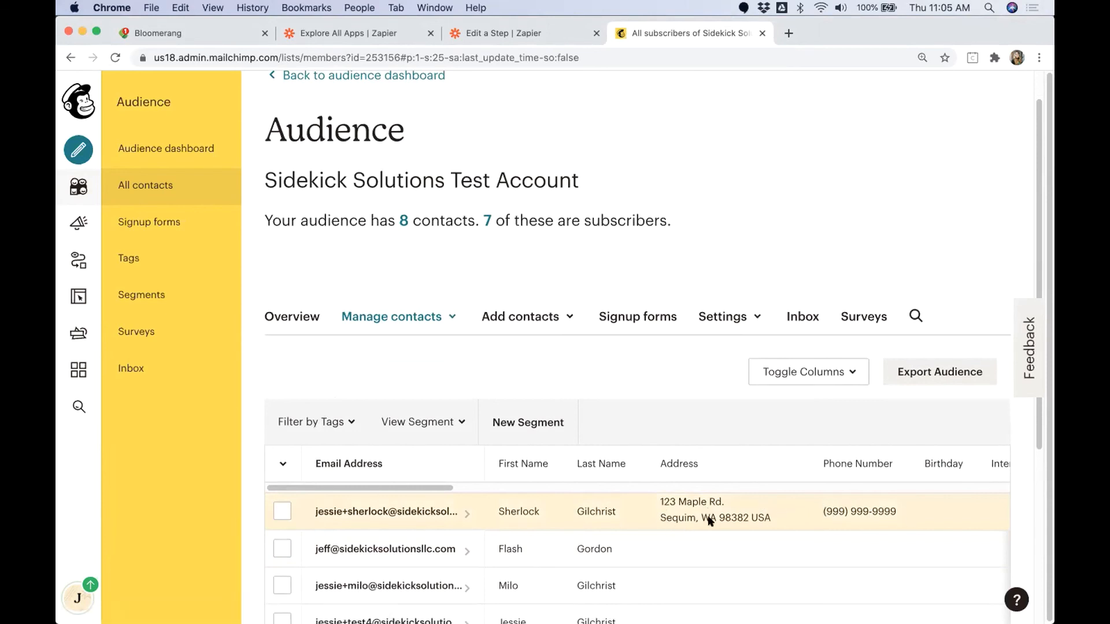
drag(438, 488, 630, 483)
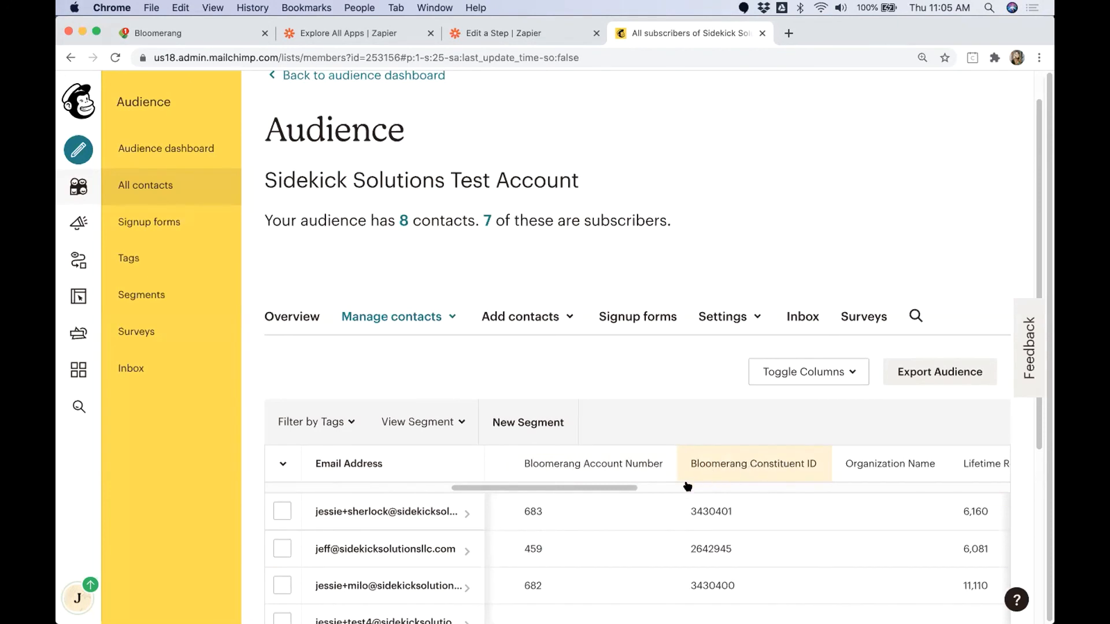
drag(629, 488, 638, 485)
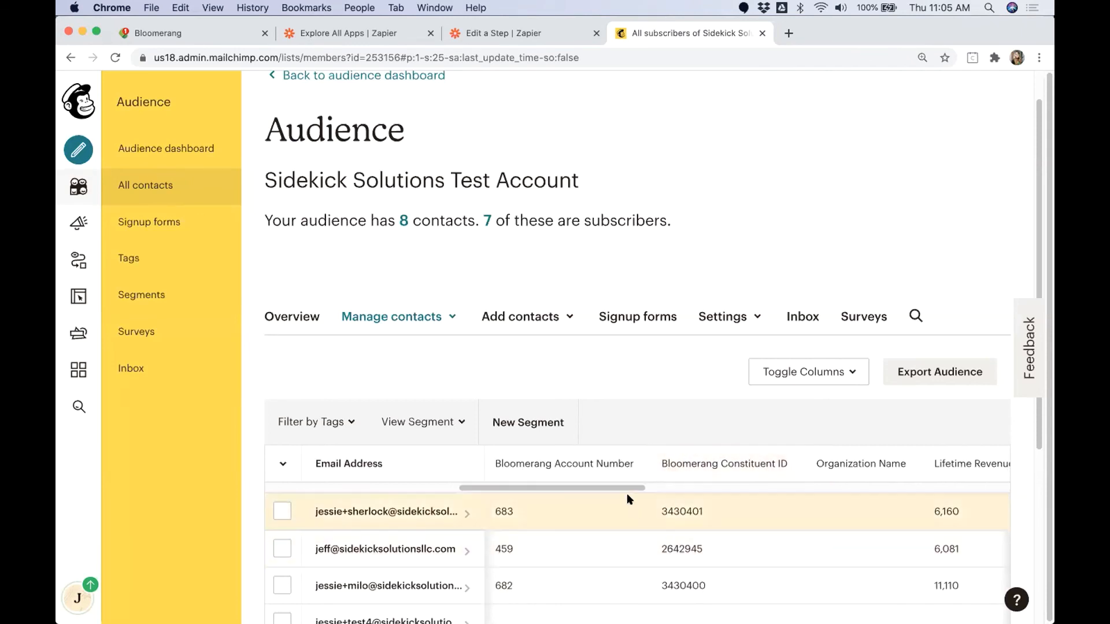
drag(625, 485, 727, 486)
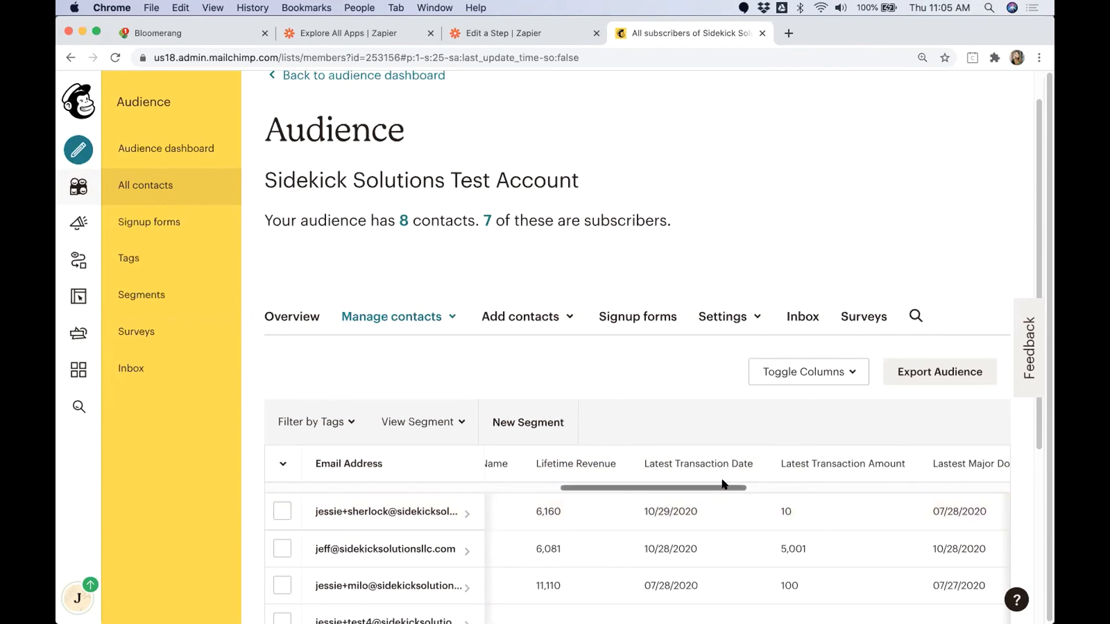
drag(723, 487, 924, 488)
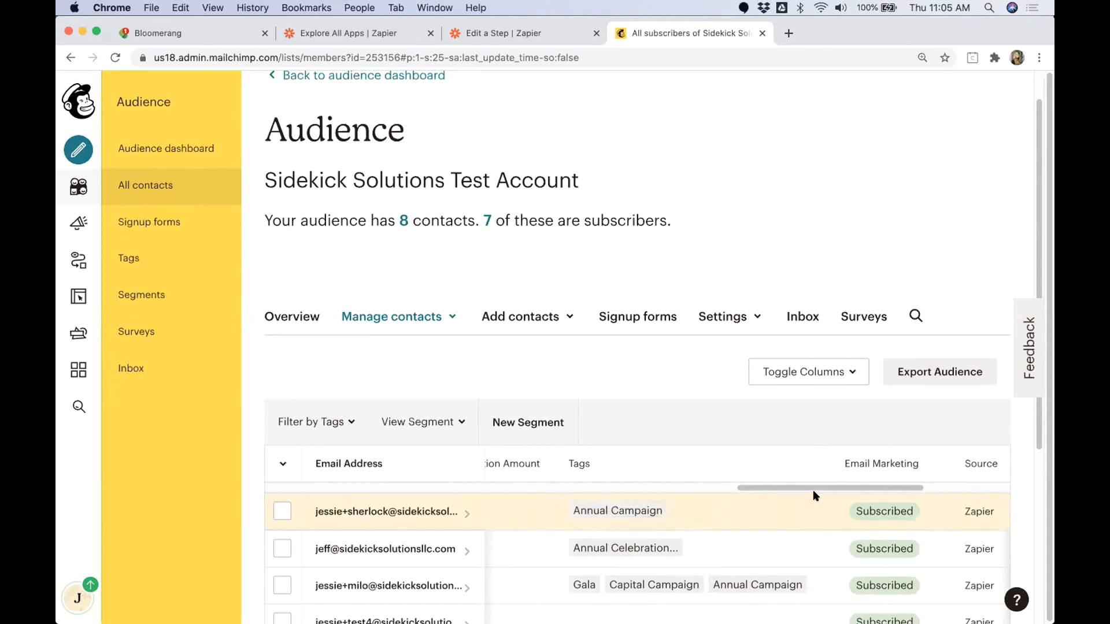
scroll(809, 489, left, 10)
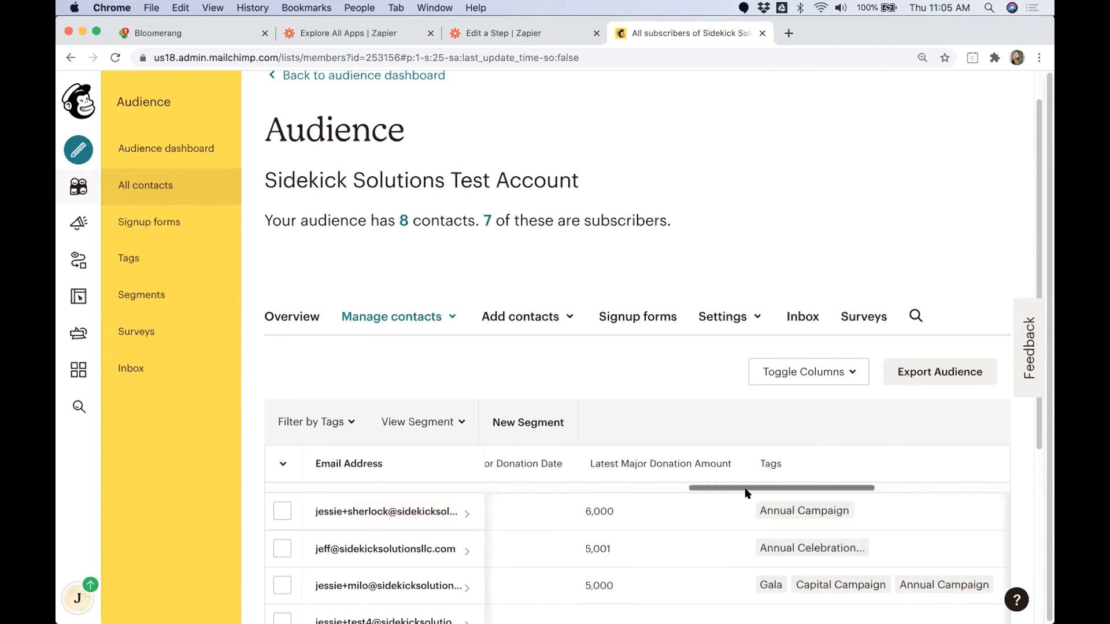
drag(553, 498, 307, 508)
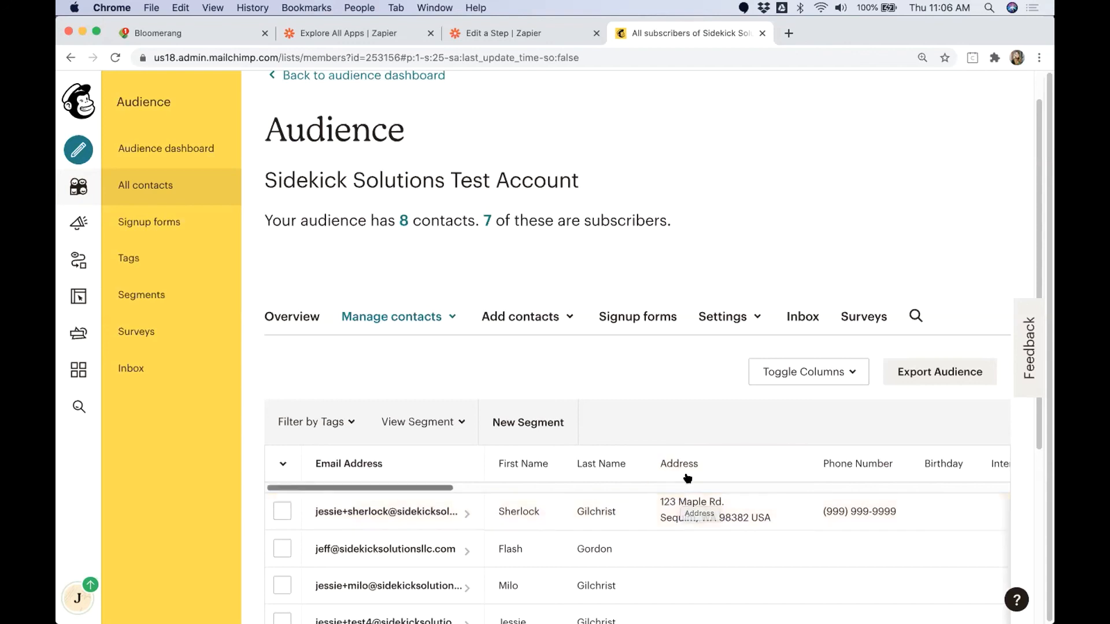
Step: Open the audience's segments and start creating a new segment
click(152, 293)
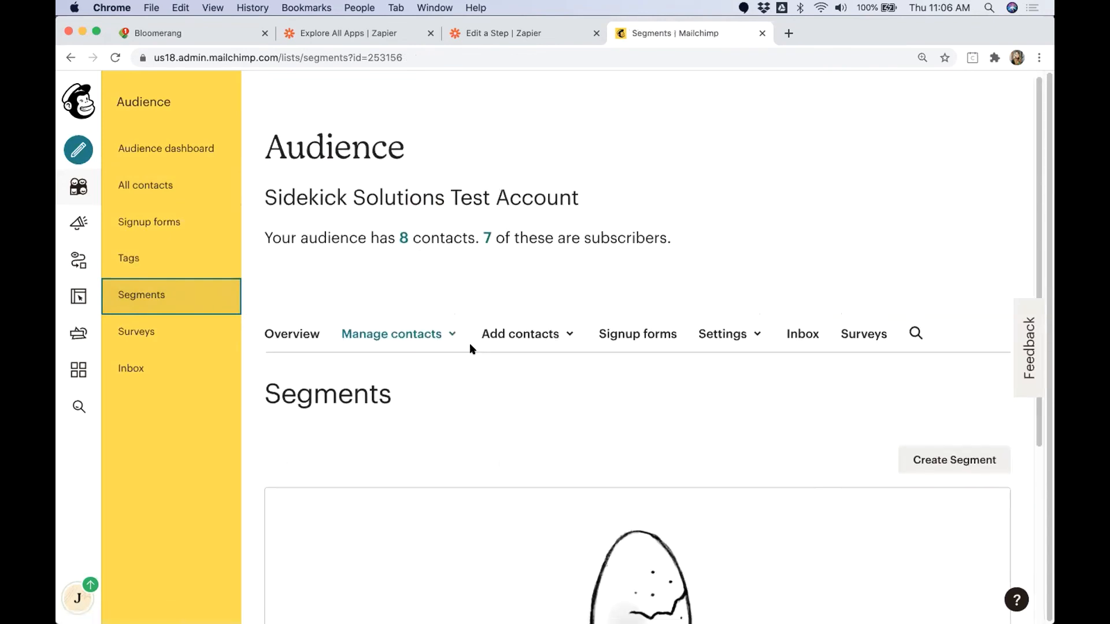
scroll(635, 399, down, 1)
scroll(634, 399, down, 3)
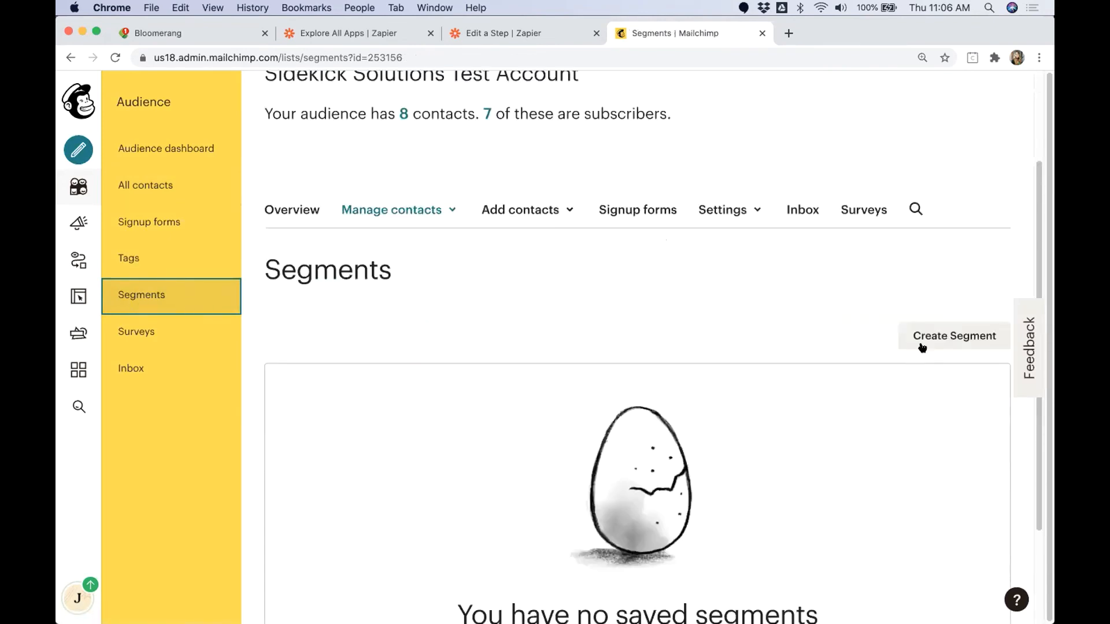
click(930, 336)
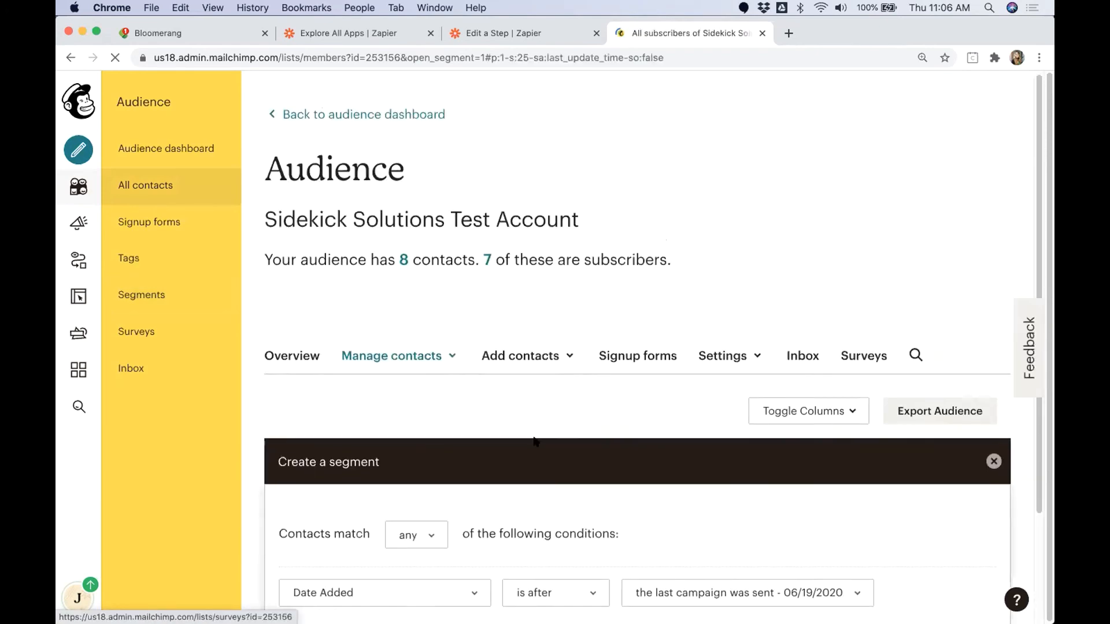
scroll(537, 441, down, 1)
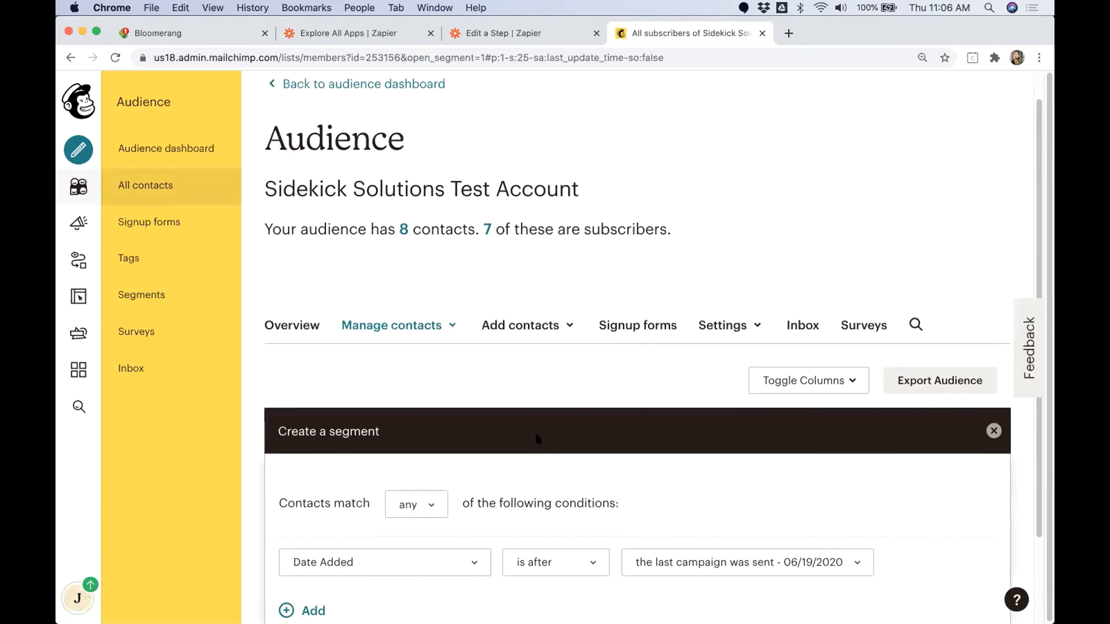
scroll(536, 439, down, 1)
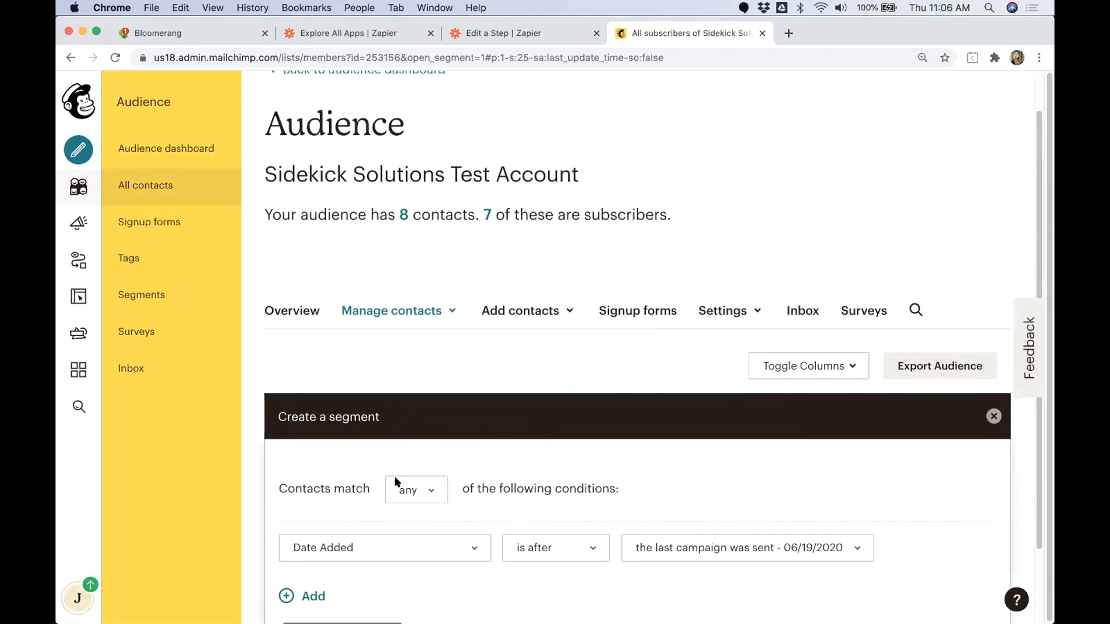
scroll(558, 445, down, 3)
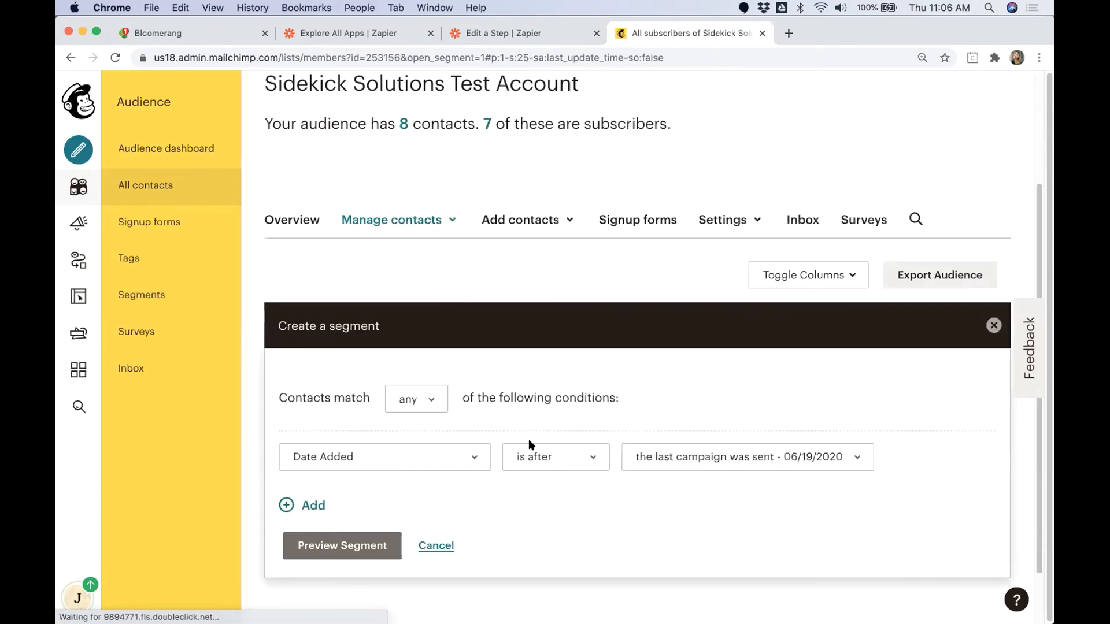
Step: Set the segment's first condition to contacts tagged Annual Celebration Breakfast
click(463, 454)
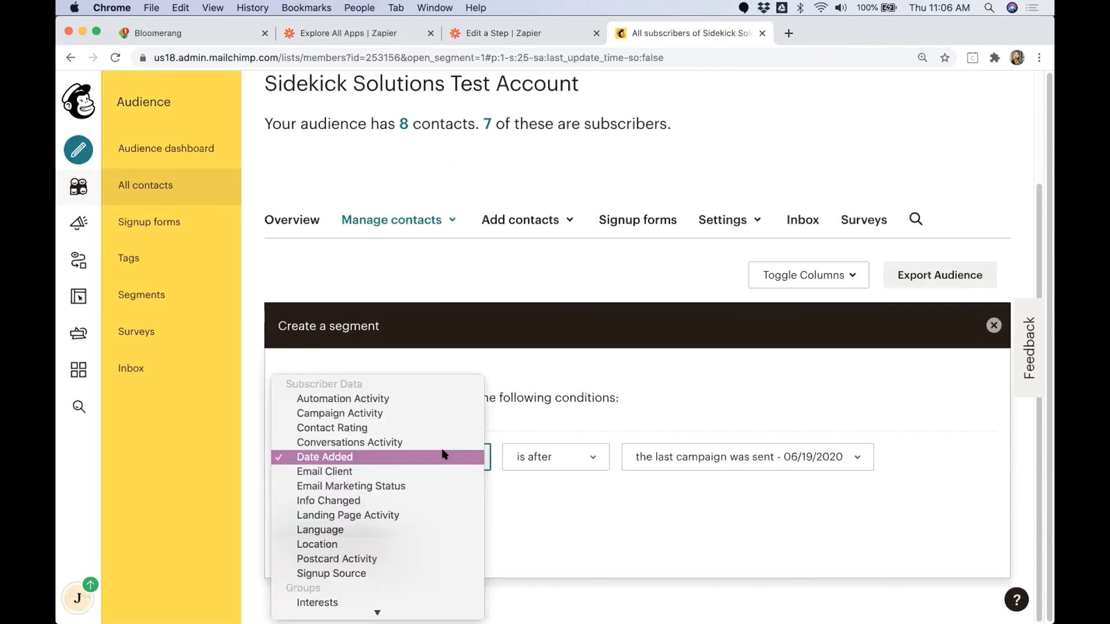
click(632, 370)
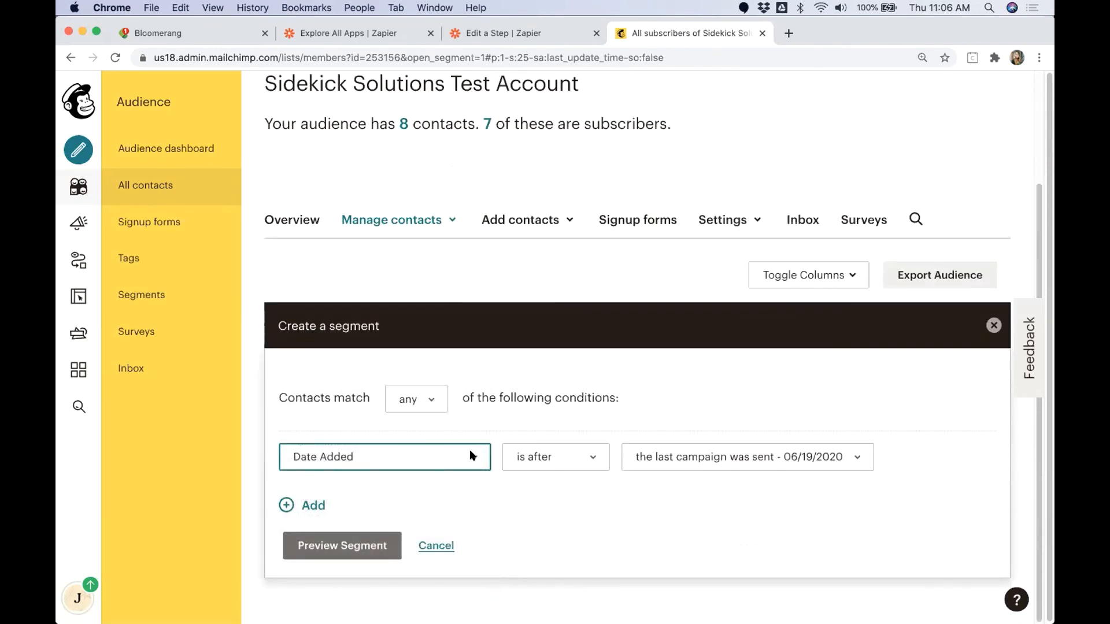
click(334, 467)
scroll(362, 491, down, 3)
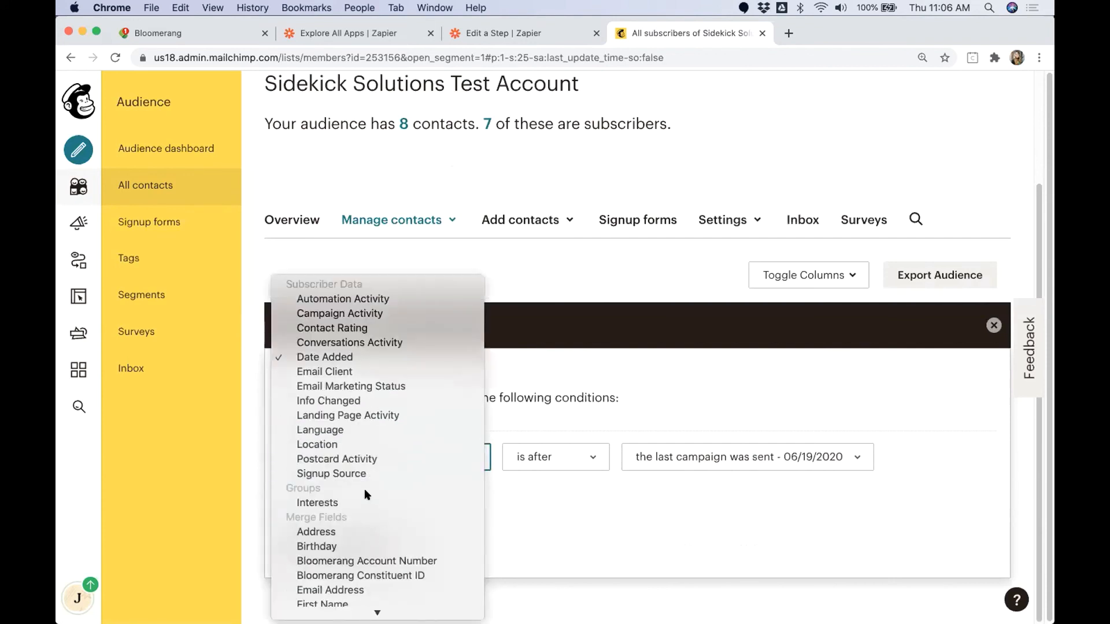
scroll(362, 494, down, 5)
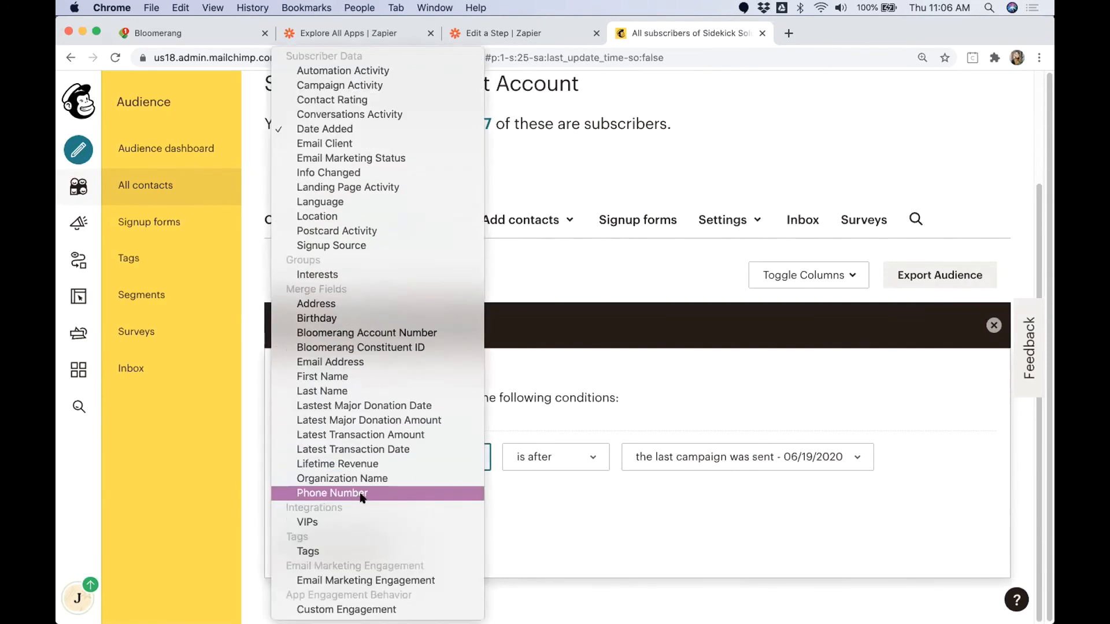
click(312, 551)
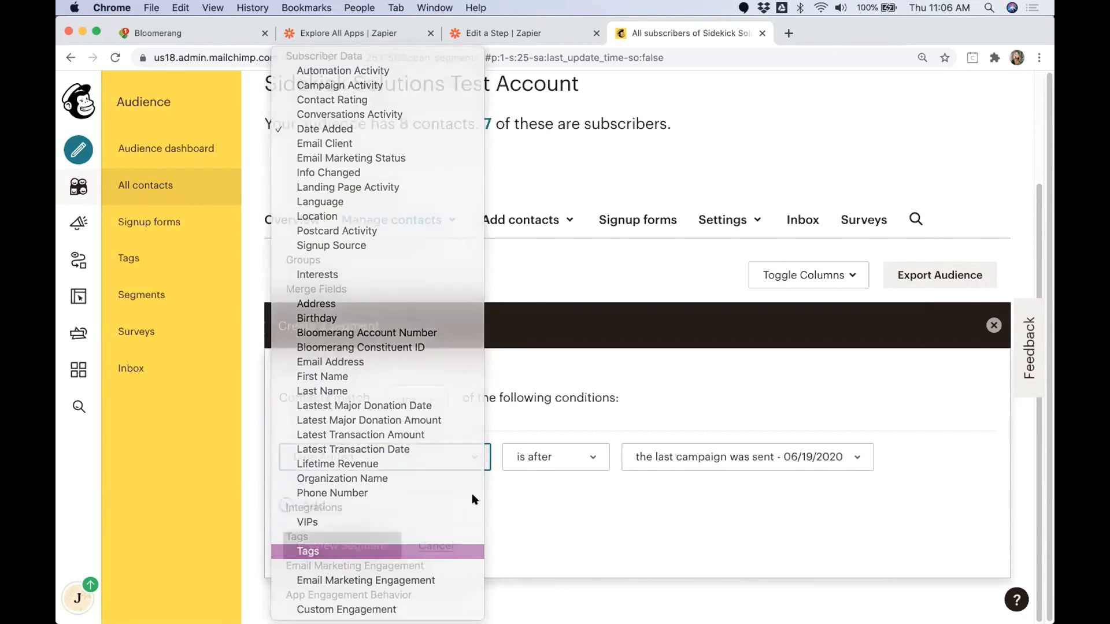
click(852, 459)
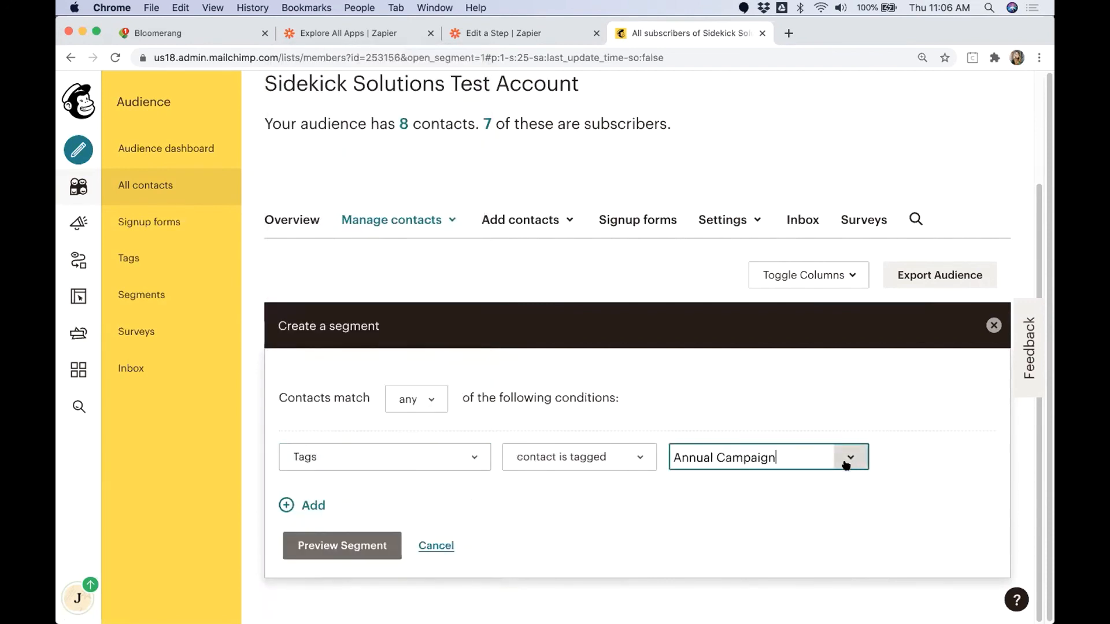
click(781, 513)
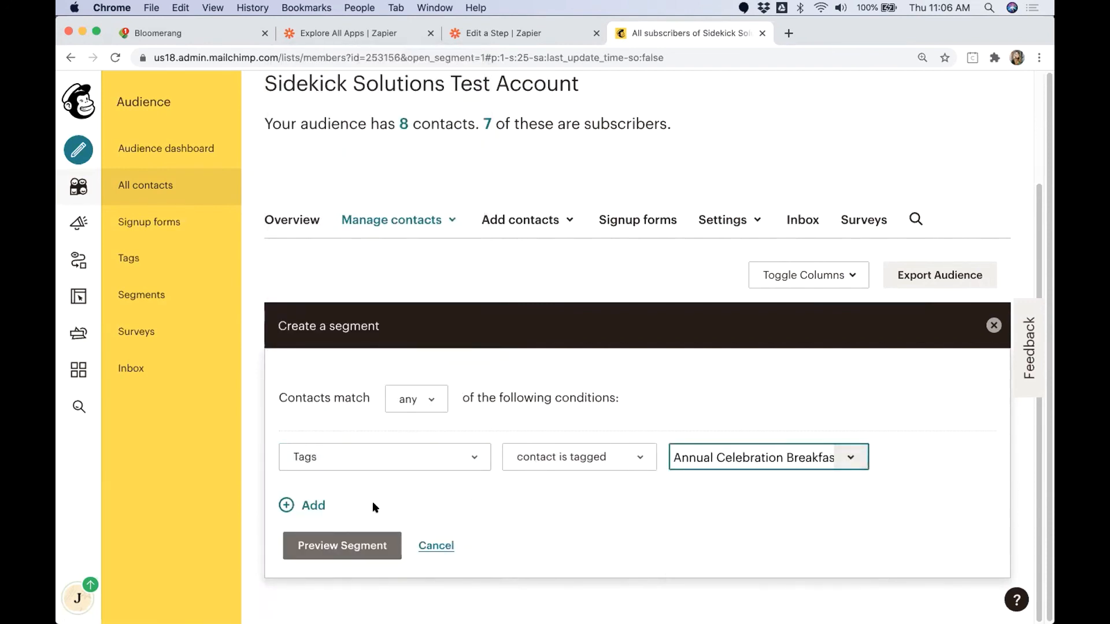
Step: Add a second segment condition that matches contacts tagged Gala
click(315, 505)
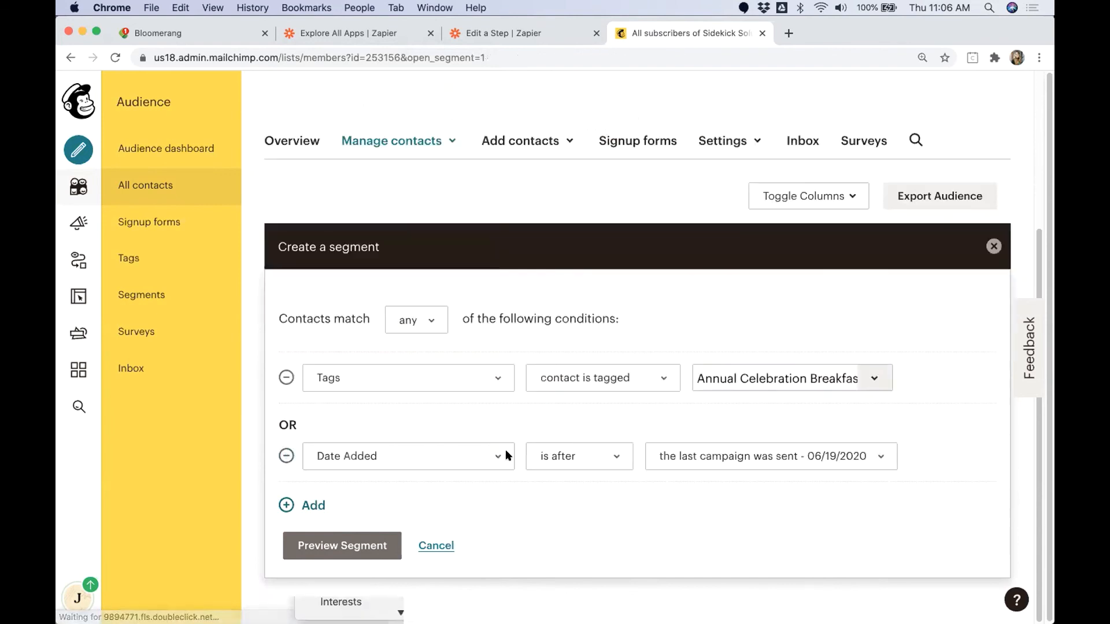
click(508, 456)
scroll(422, 508, down, 5)
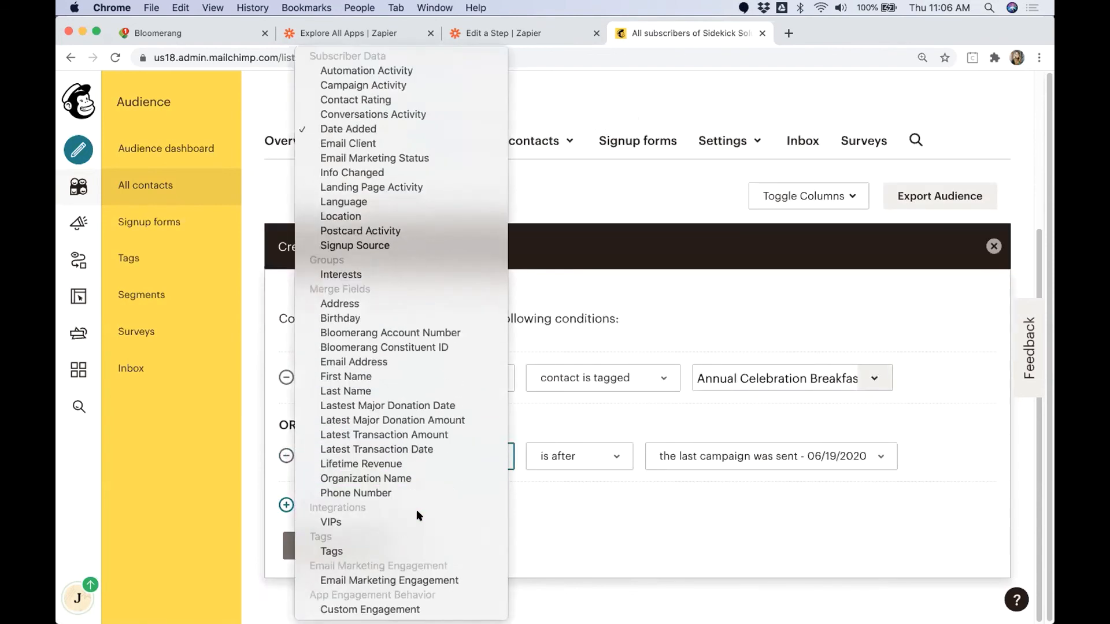
click(417, 551)
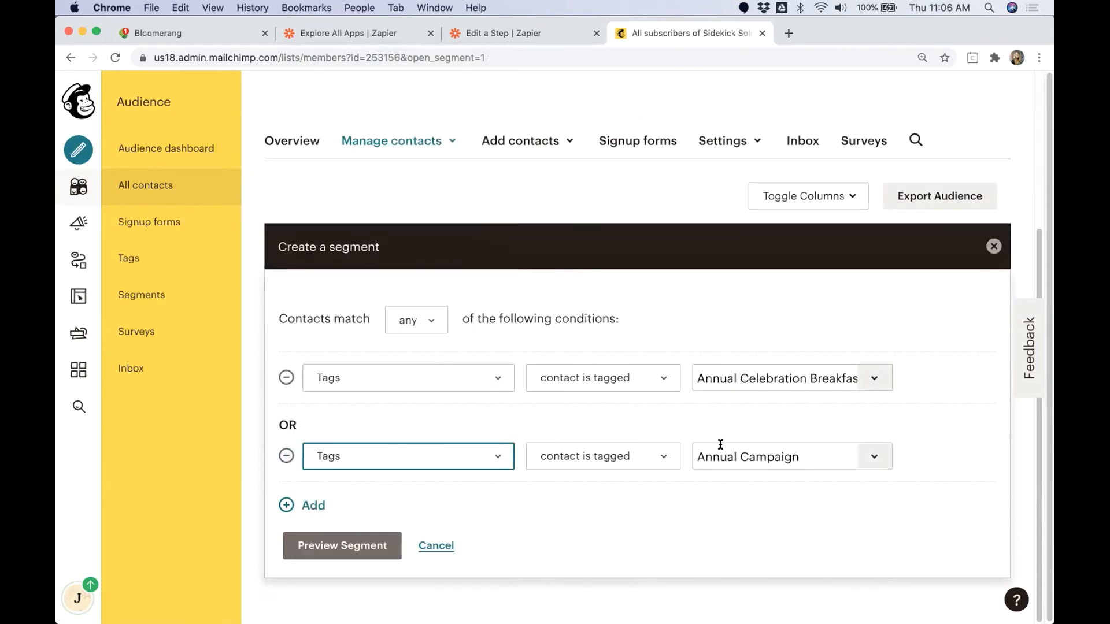
click(869, 459)
click(779, 565)
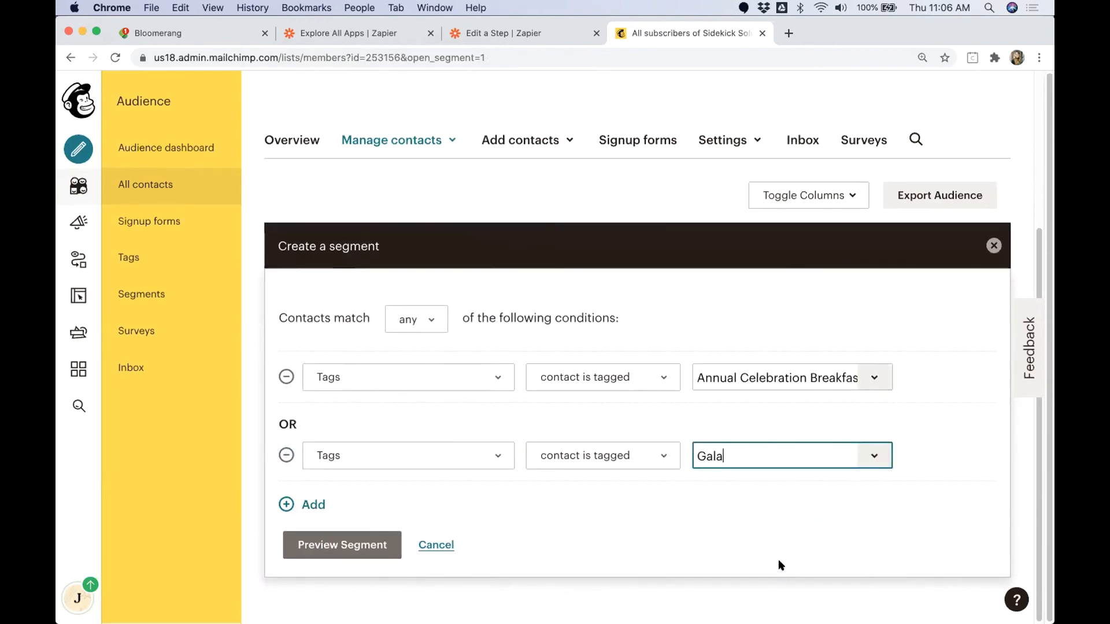
Step: Add a third segment condition that matches contacts tagged Virtual Wine Tasting
click(316, 507)
scroll(469, 449, down, 3)
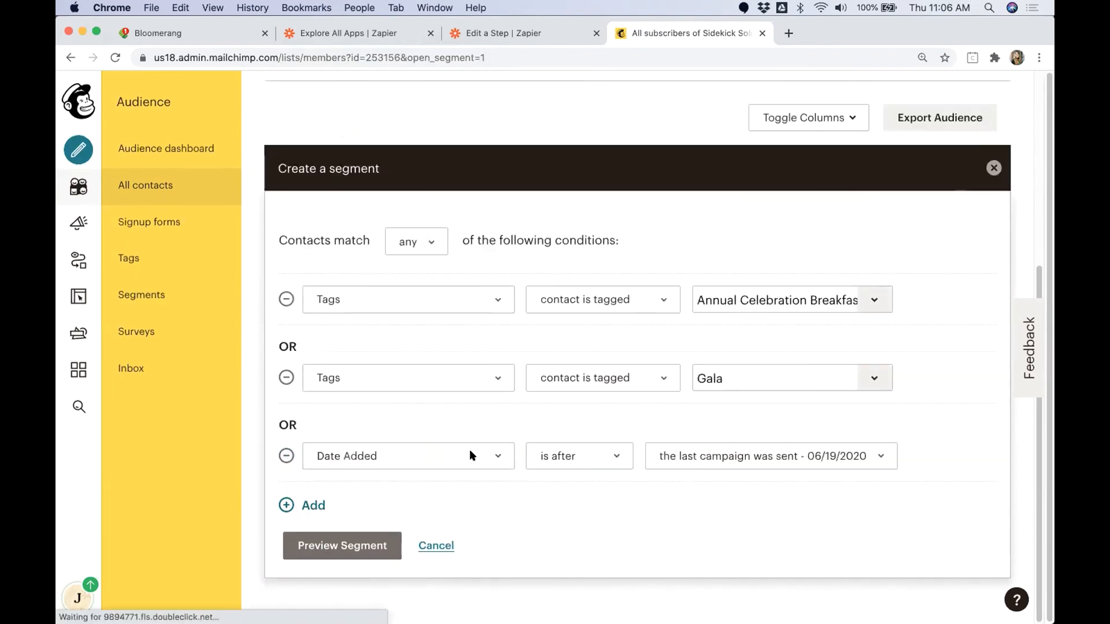
click(495, 454)
scroll(428, 496, down, 10)
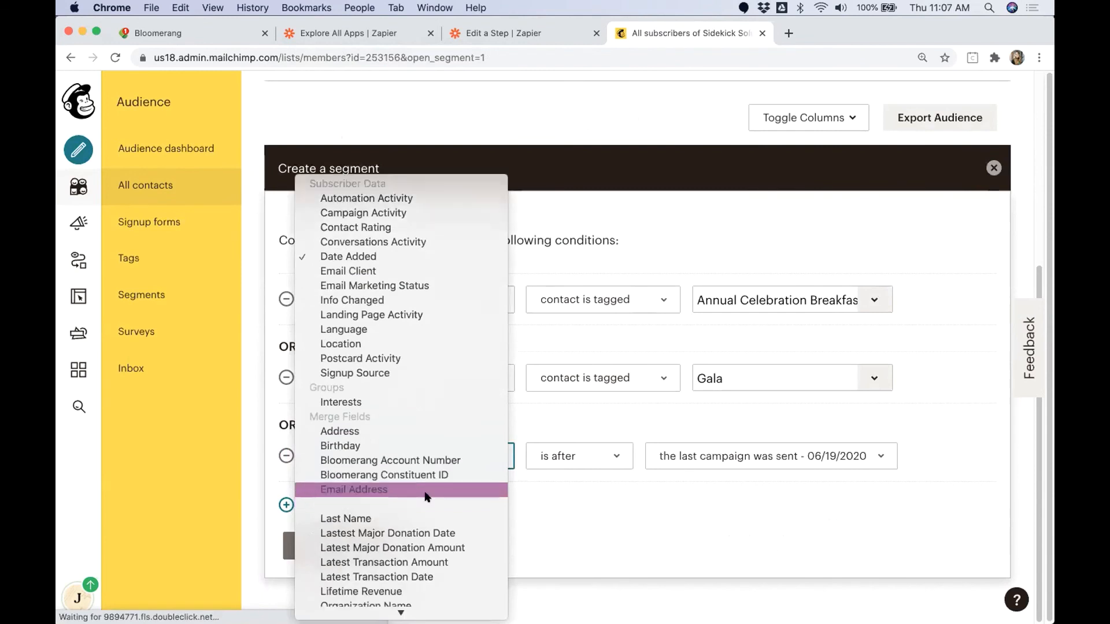
click(420, 551)
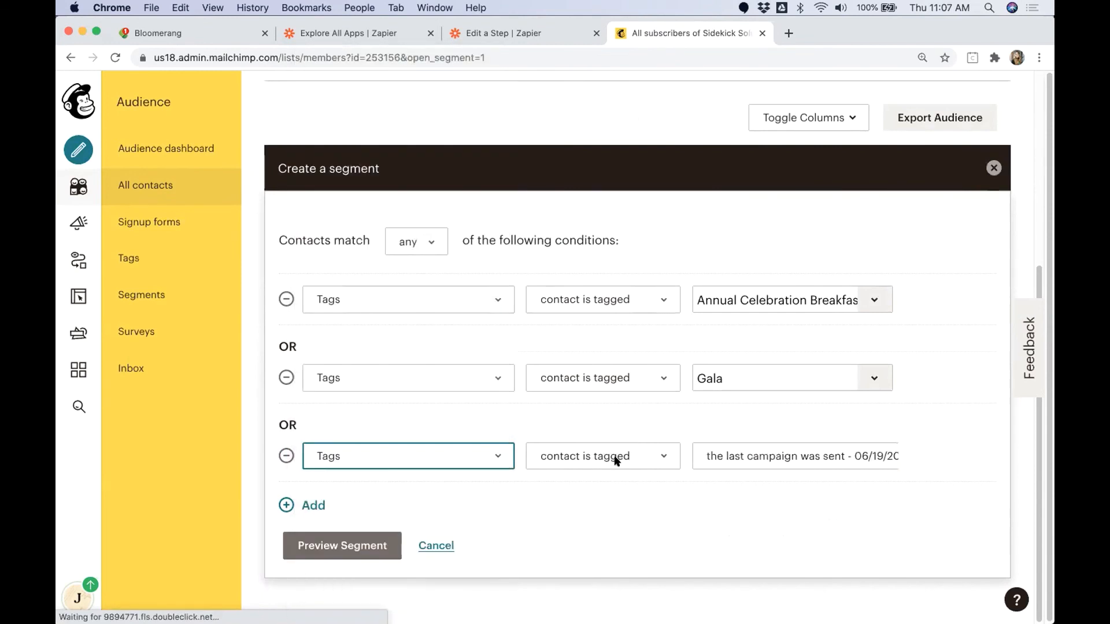
click(667, 449)
click(792, 445)
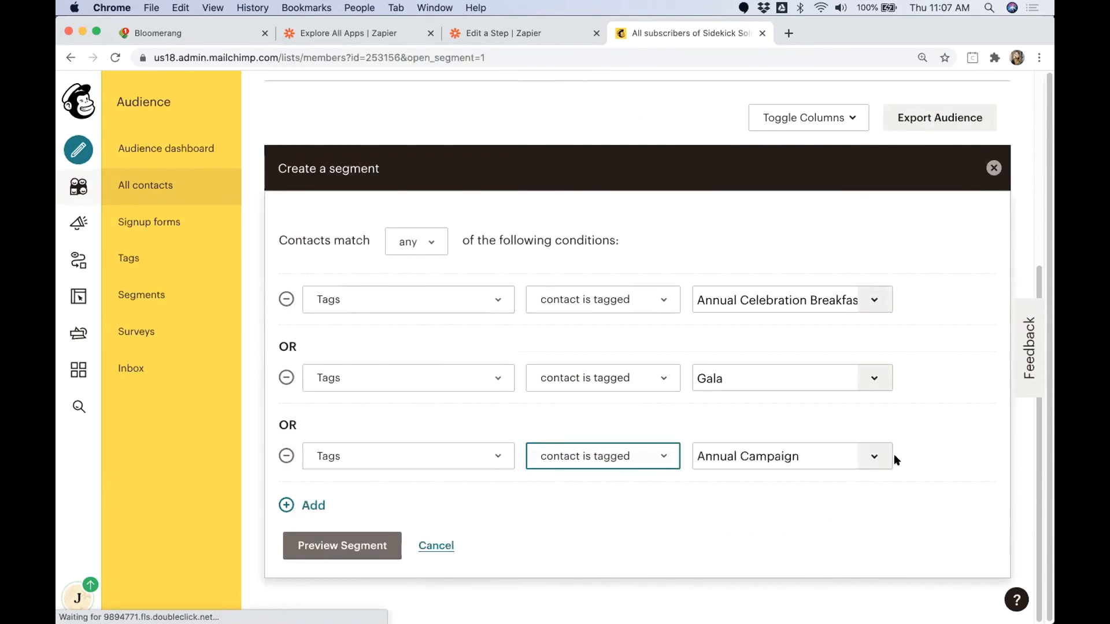
click(873, 456)
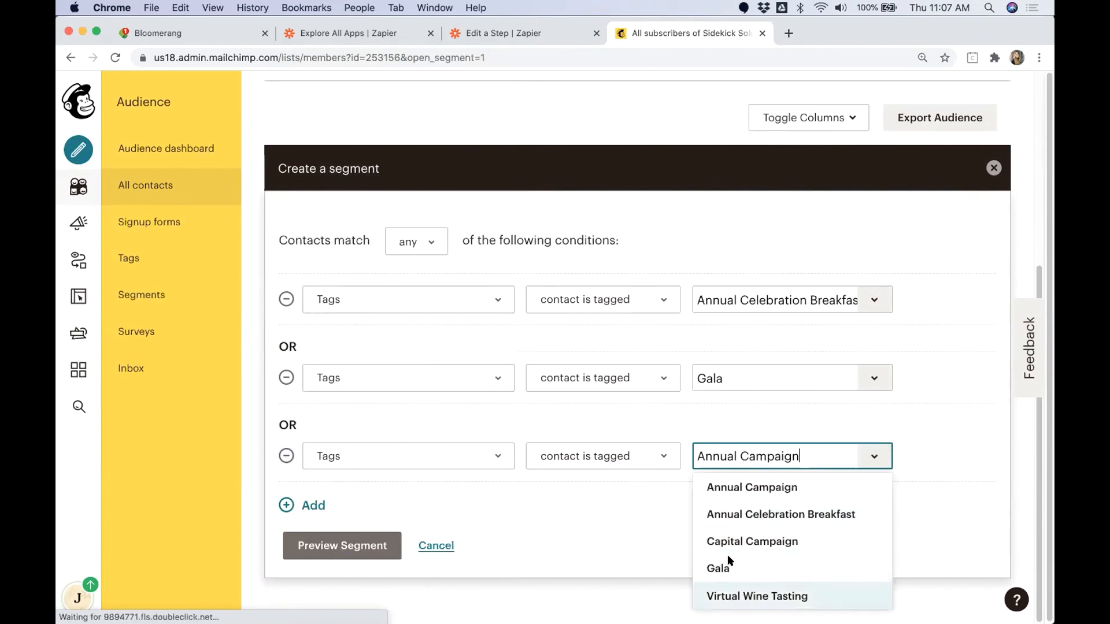
click(758, 595)
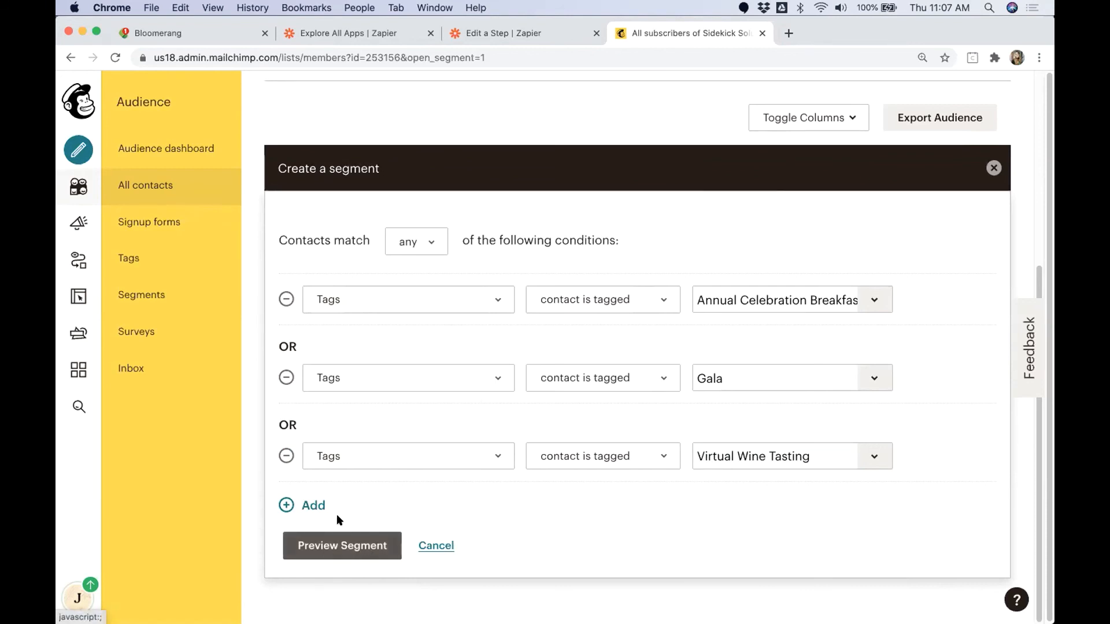
Step: Preview the segment and check the tags of the matching contacts
click(334, 545)
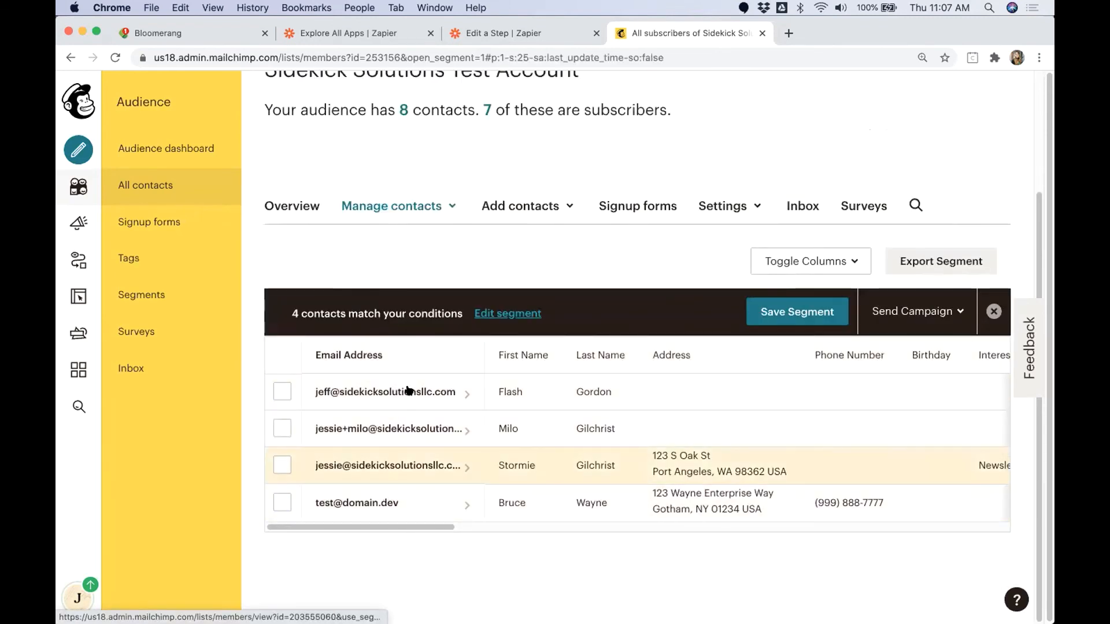
drag(398, 527, 883, 508)
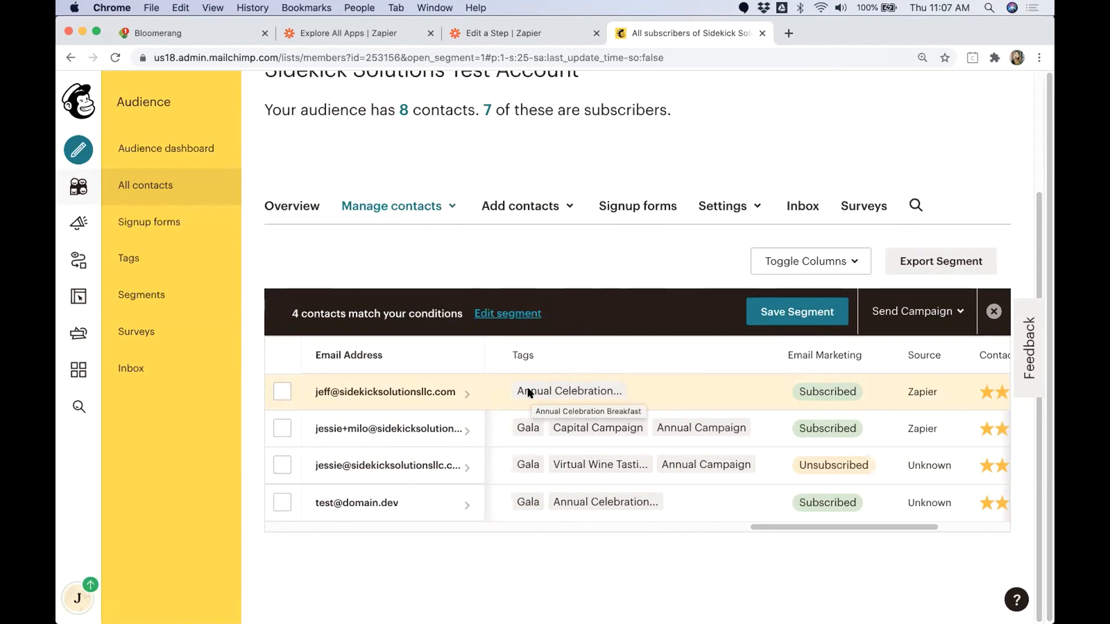
Step: Switch to the slide presentation and advance to the Questions slide
key(ctrl+Right)
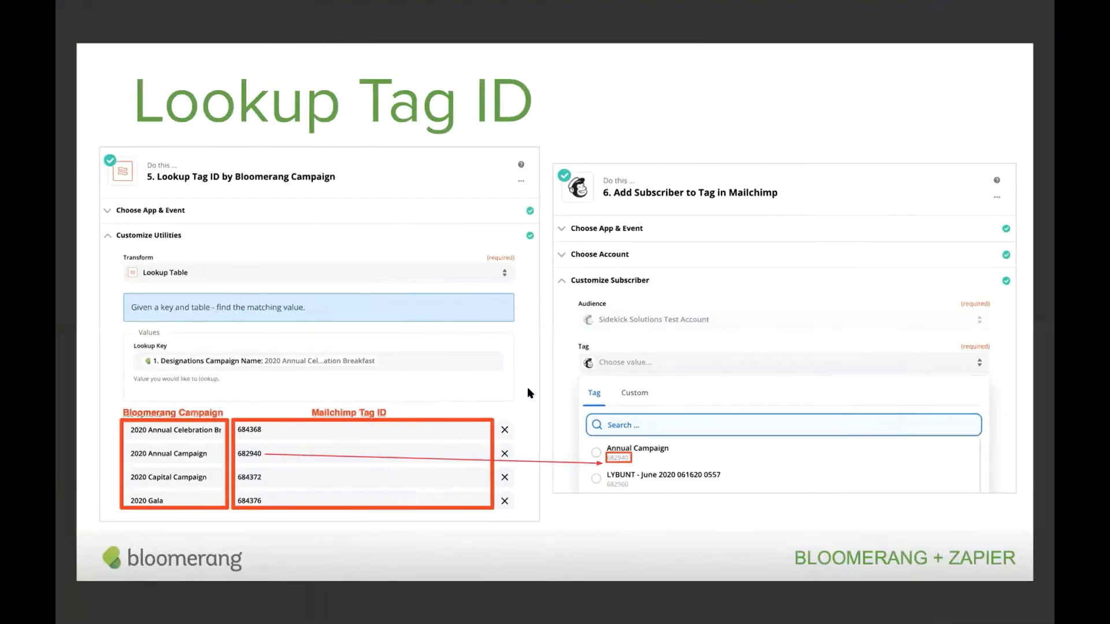
key(Right)
key(Right)
key(Right)
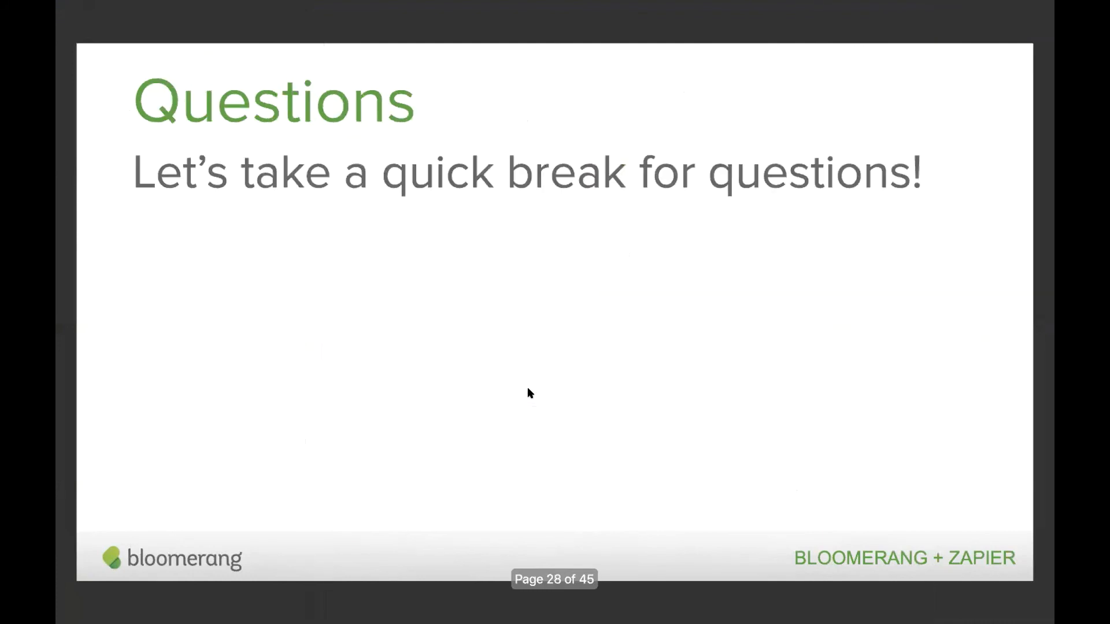
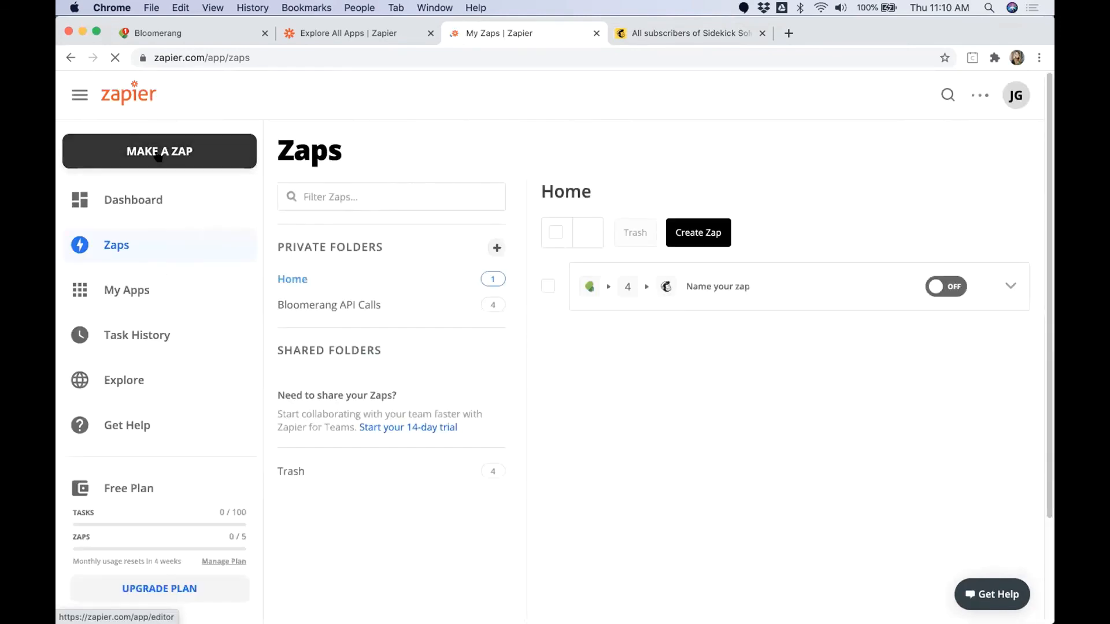
Step: Create a new zap triggered by Bloomerang's New Transaction event
click(158, 155)
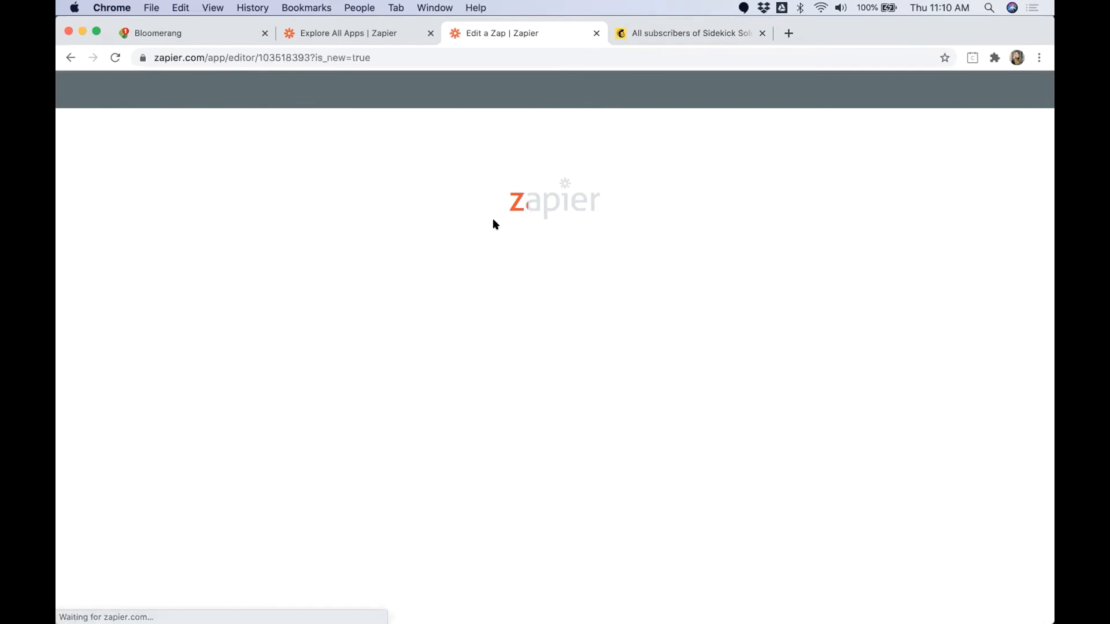
text(Bloomerng)
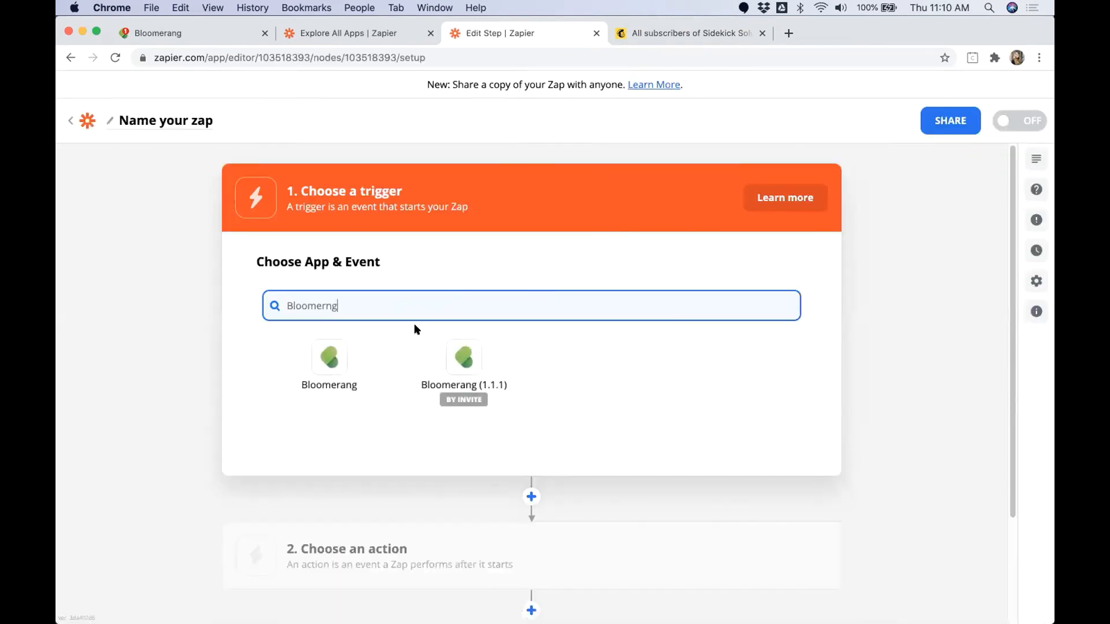
click(336, 355)
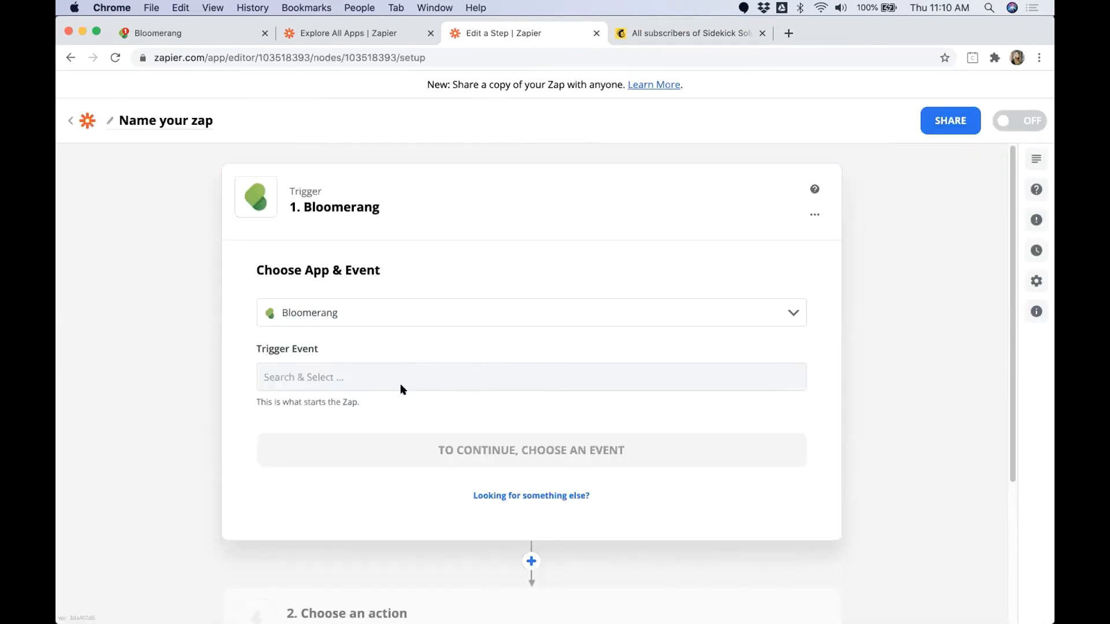
click(380, 377)
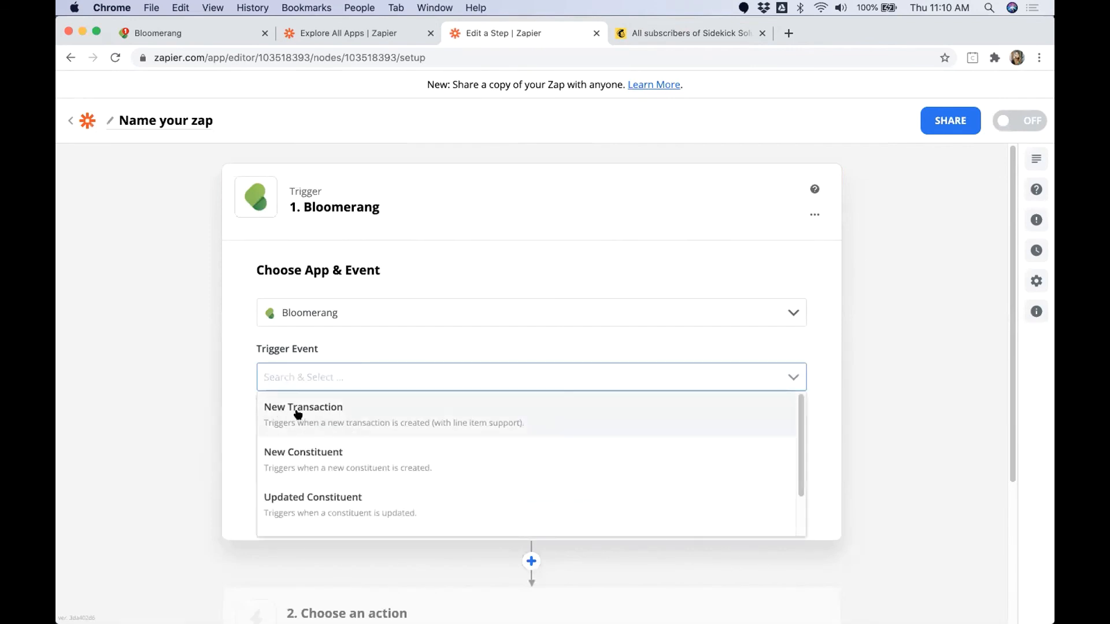
click(298, 411)
click(422, 451)
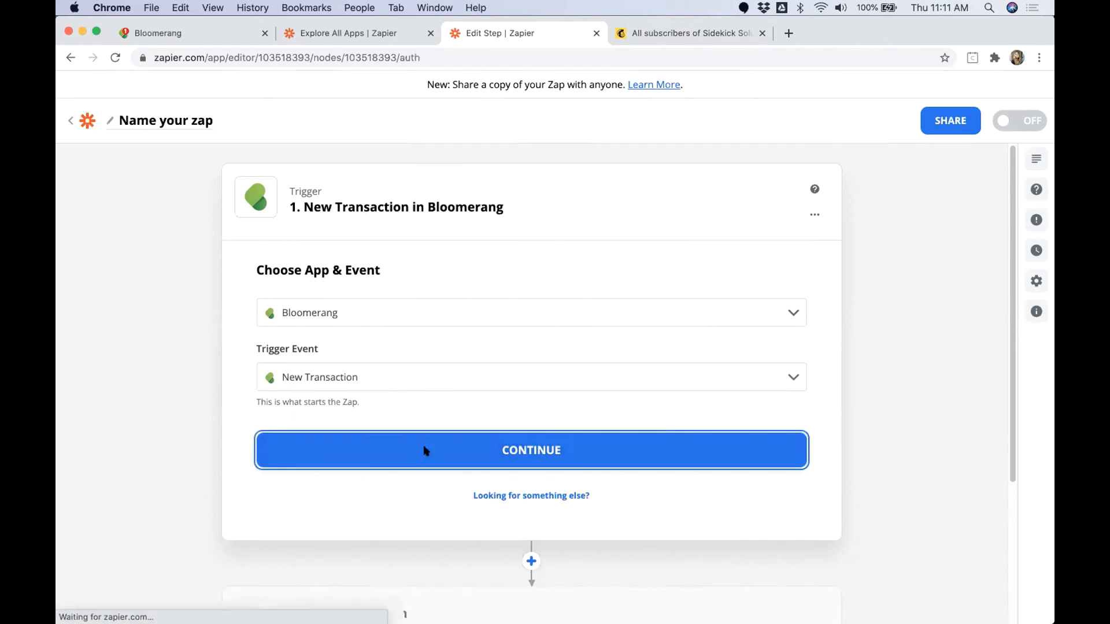
Step: Connect the trigger to the Sidekick Solutions Sandbox account
click(300, 376)
click(312, 389)
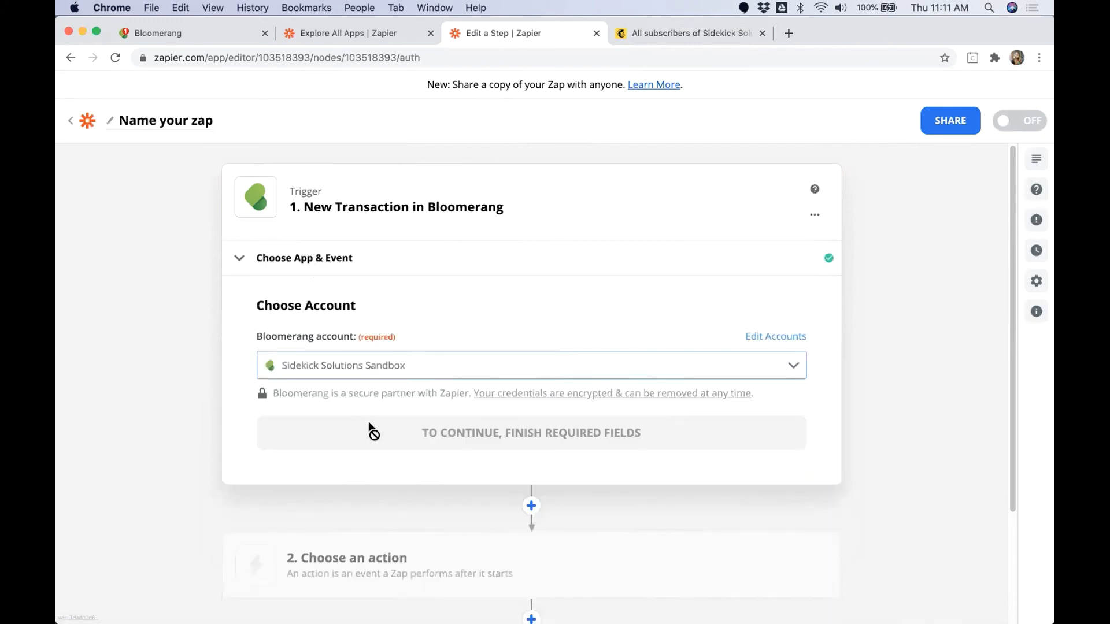
click(281, 434)
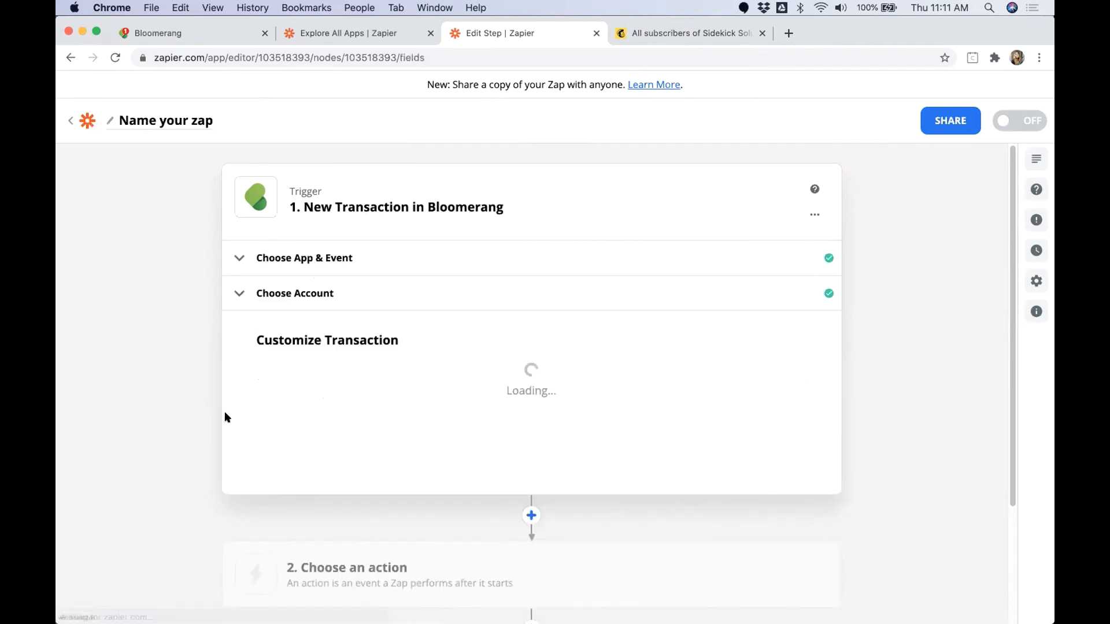
Step: Limit the trigger to the transaction types Donation, Recurring Donation Payment and Pledge Payment
scroll(234, 407, down, 2)
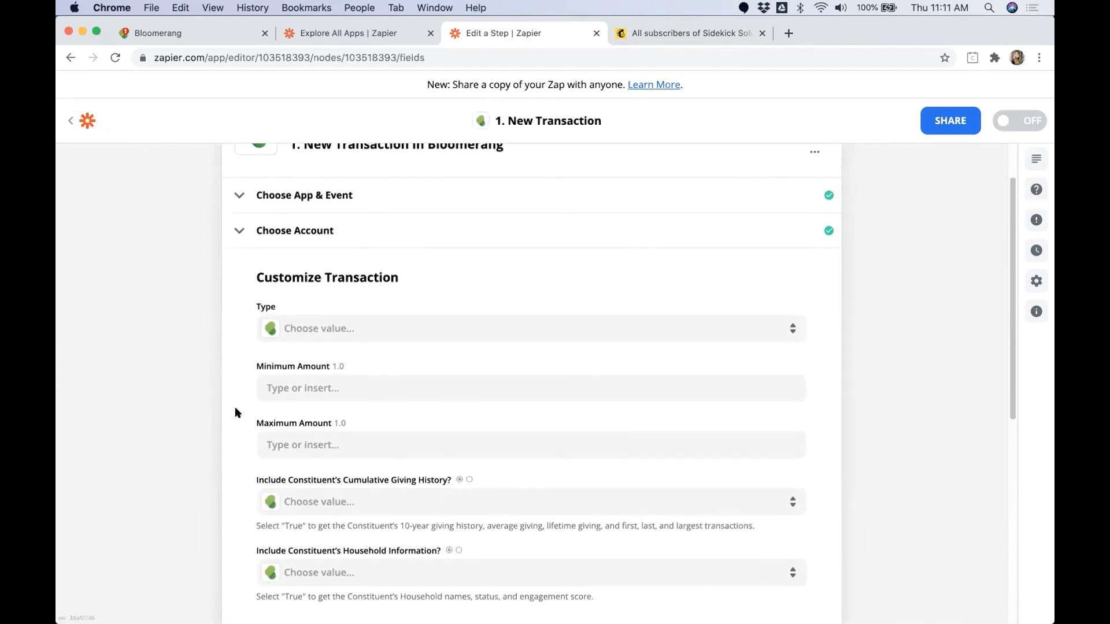
scroll(234, 407, down, 2)
click(276, 270)
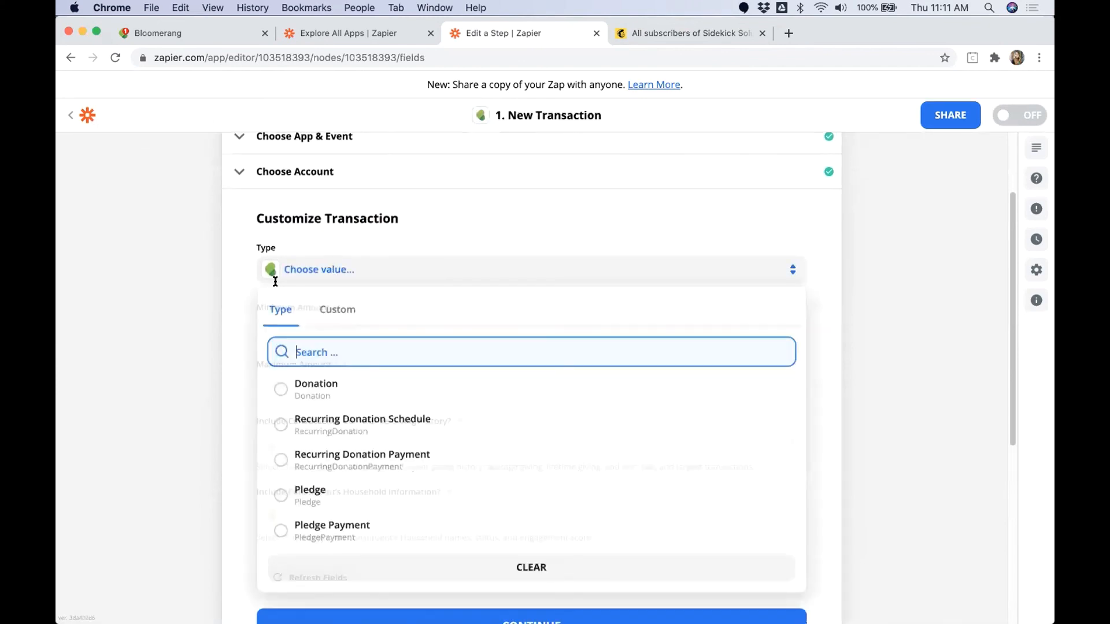
click(320, 387)
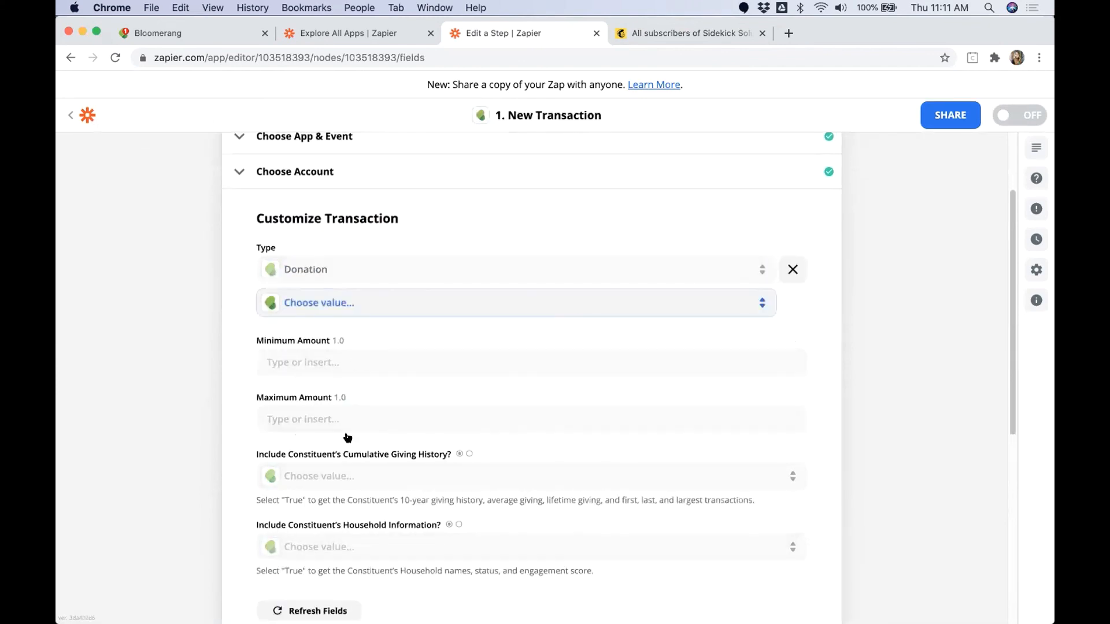
click(349, 487)
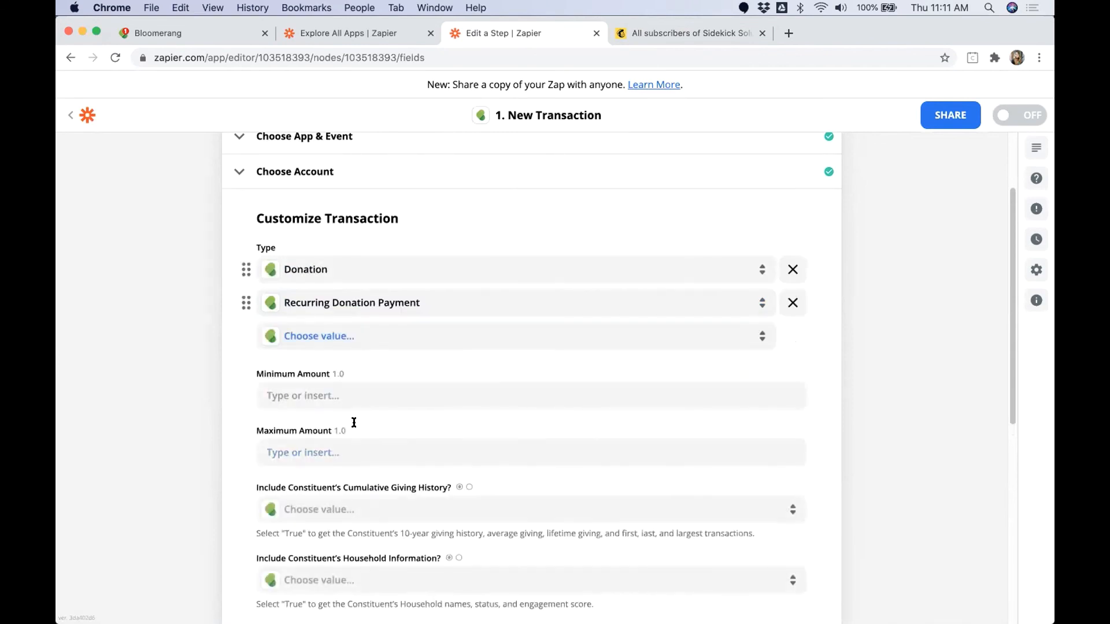
click(338, 596)
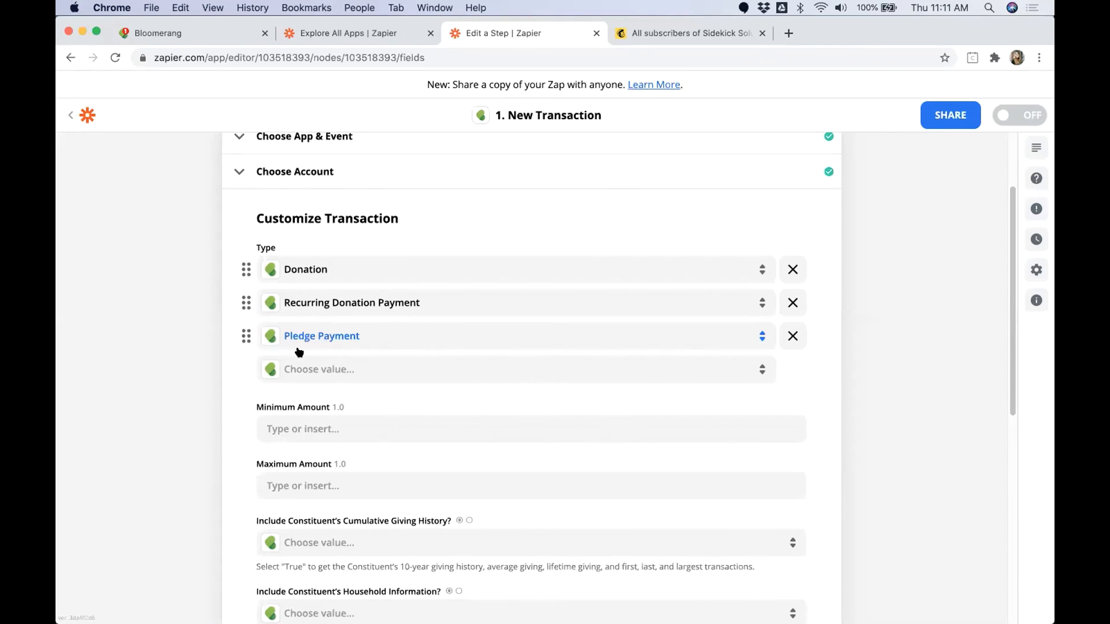
Step: Set the trigger's minimum transaction amount to 5000
scroll(306, 397, down, 2)
click(308, 397)
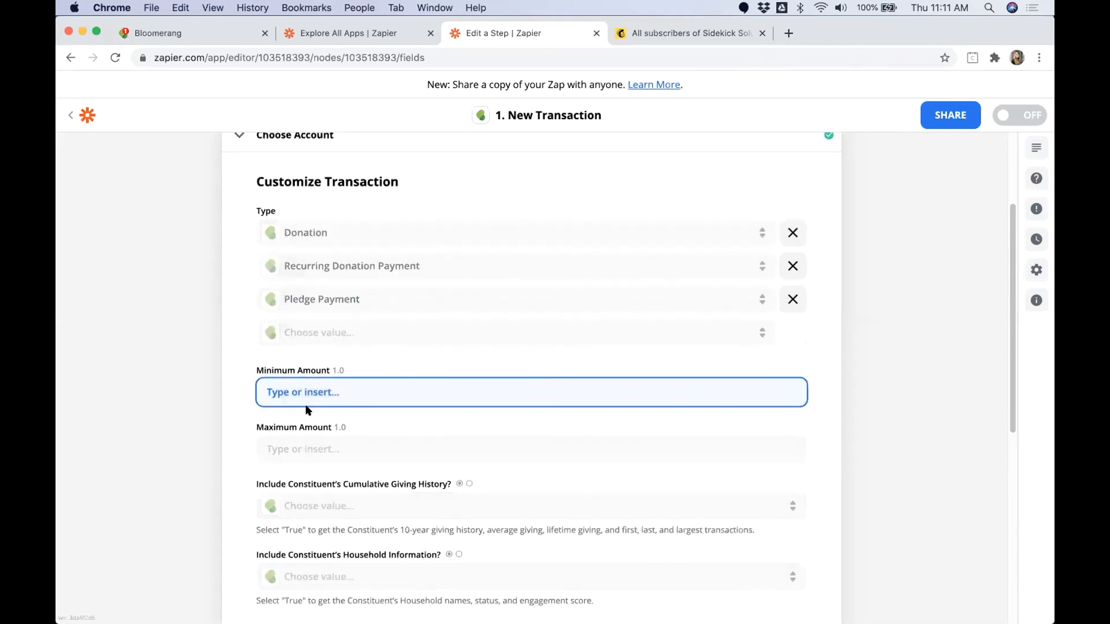
text(5000)
click(216, 429)
double_click(292, 386)
drag(257, 371, 326, 374)
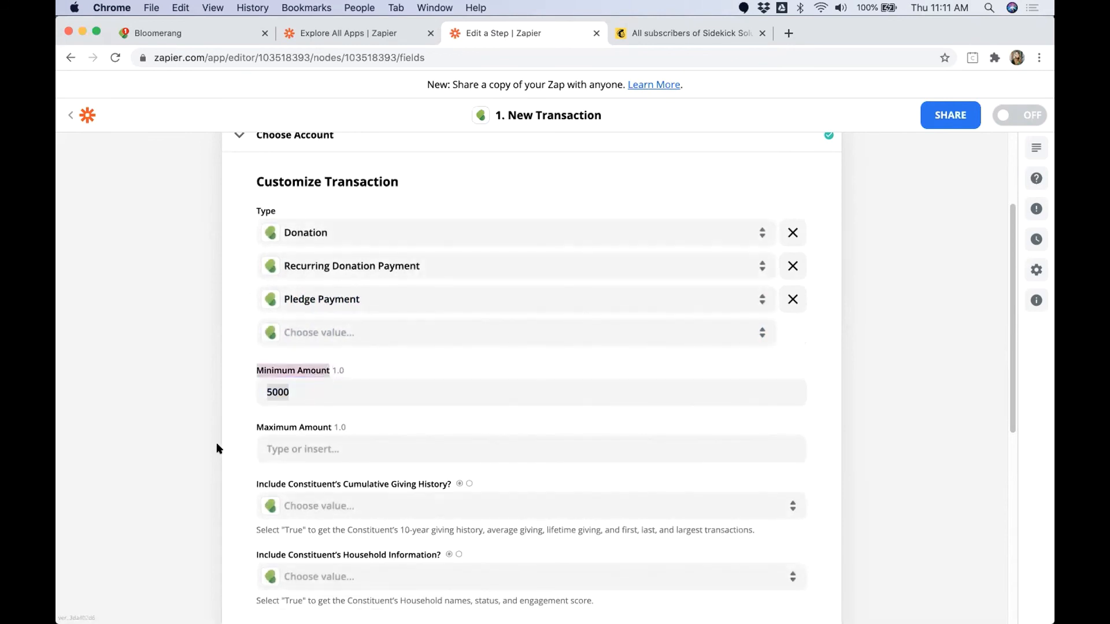
click(243, 443)
Step: Include the constituent's cumulative giving history by setting it to True, and complete the transaction customization
scroll(245, 431, down, 3)
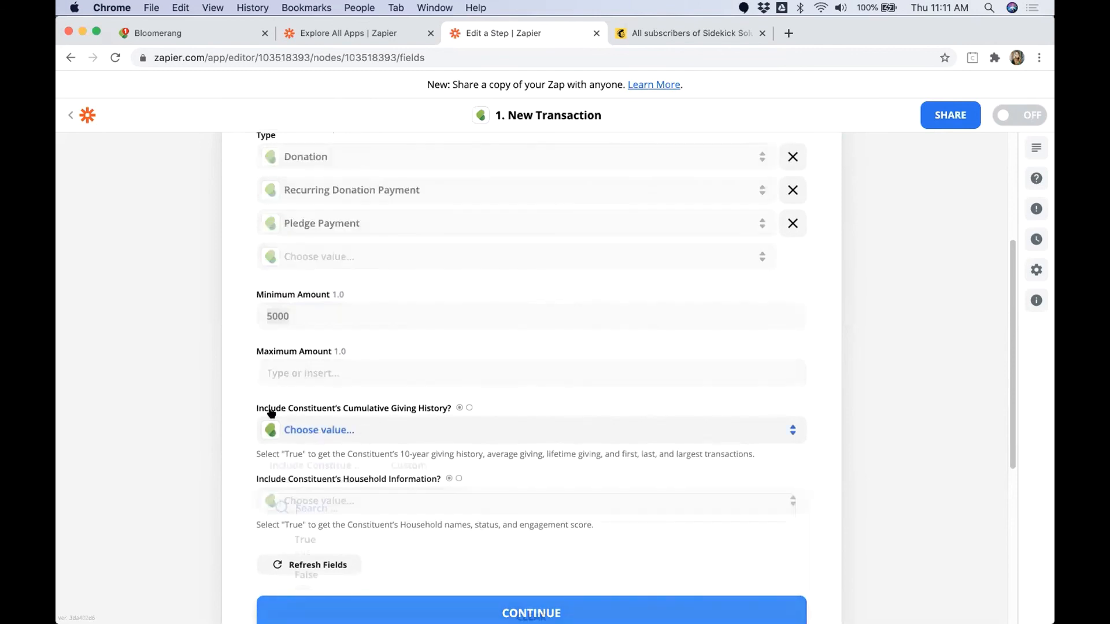
click(286, 427)
click(305, 541)
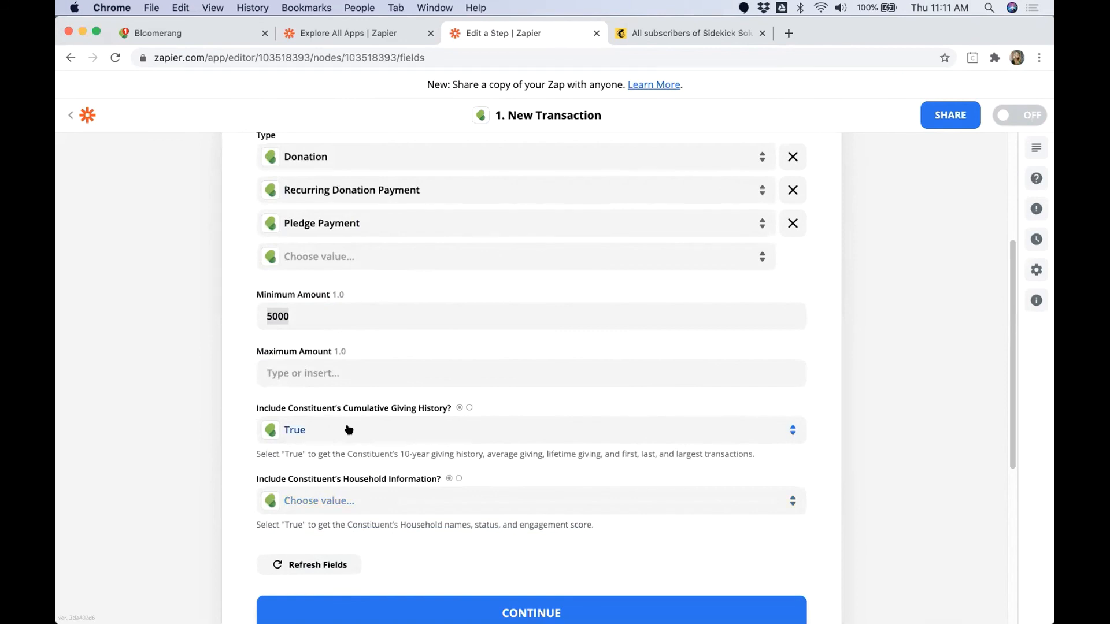
scroll(308, 383, up, 1)
scroll(308, 388, up, 3)
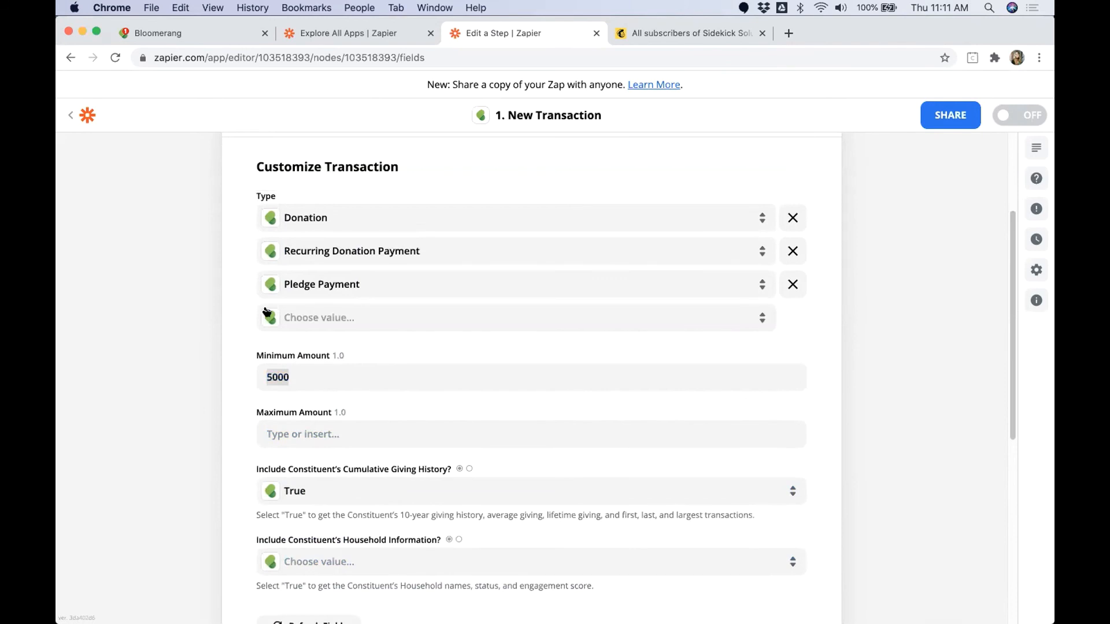
click(473, 377)
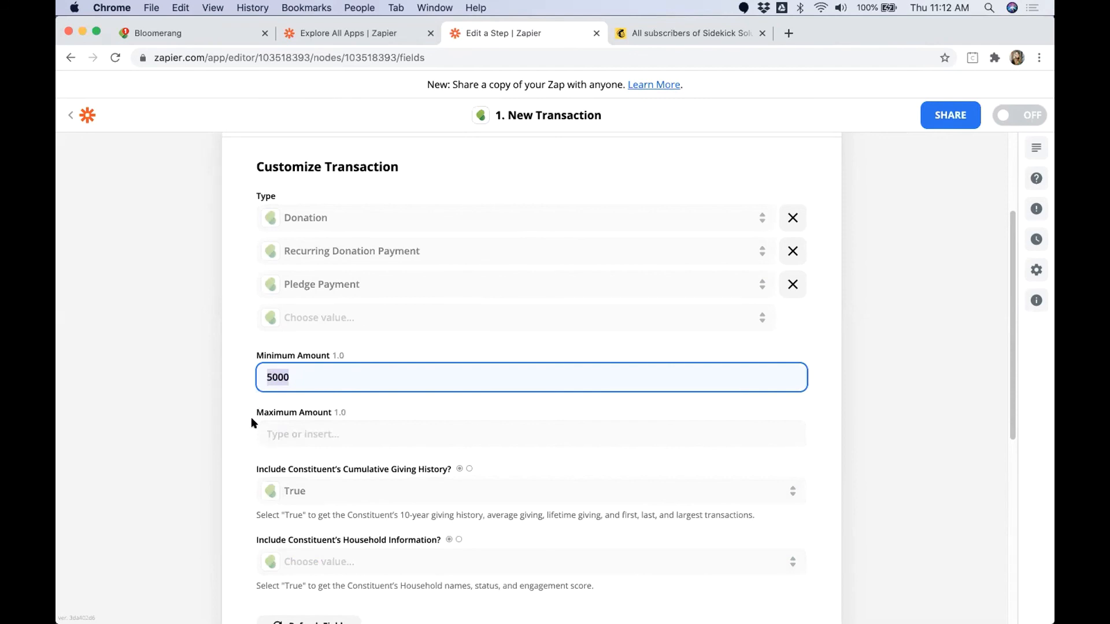
scroll(251, 417, down, 1)
scroll(339, 411, down, 5)
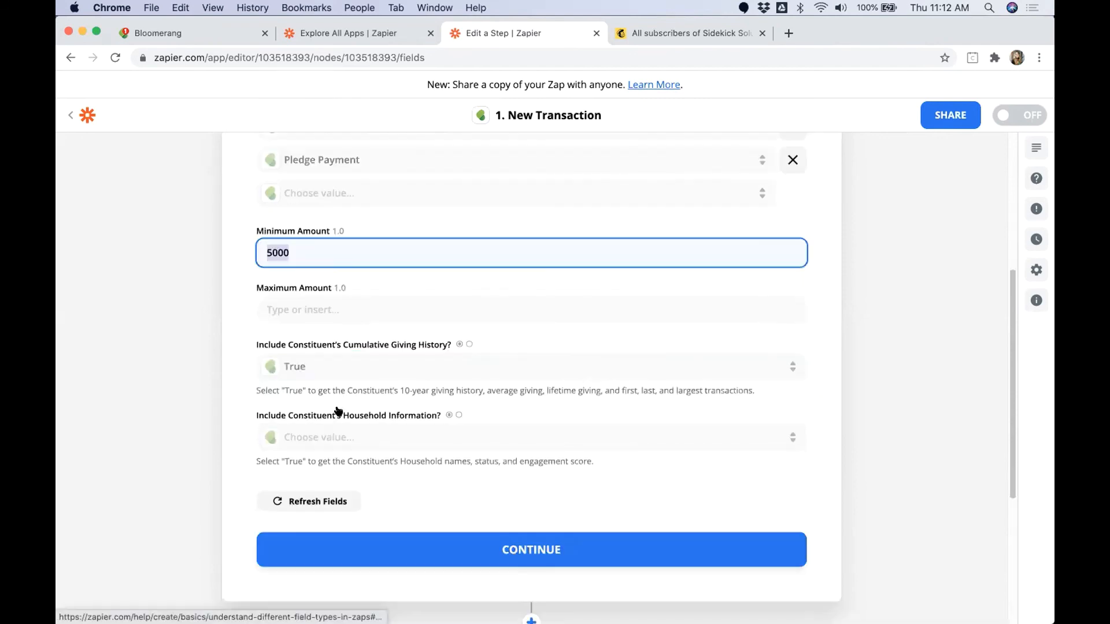
click(511, 531)
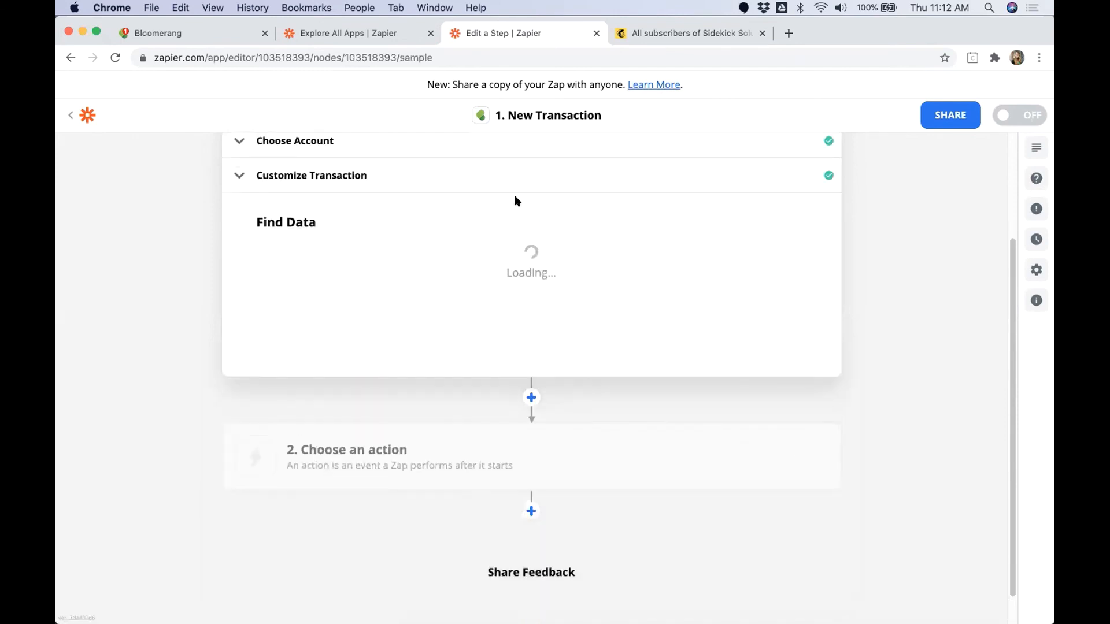
Step: Test the trigger and review the sample transaction's fund, campaign, appeal and amount data
click(531, 428)
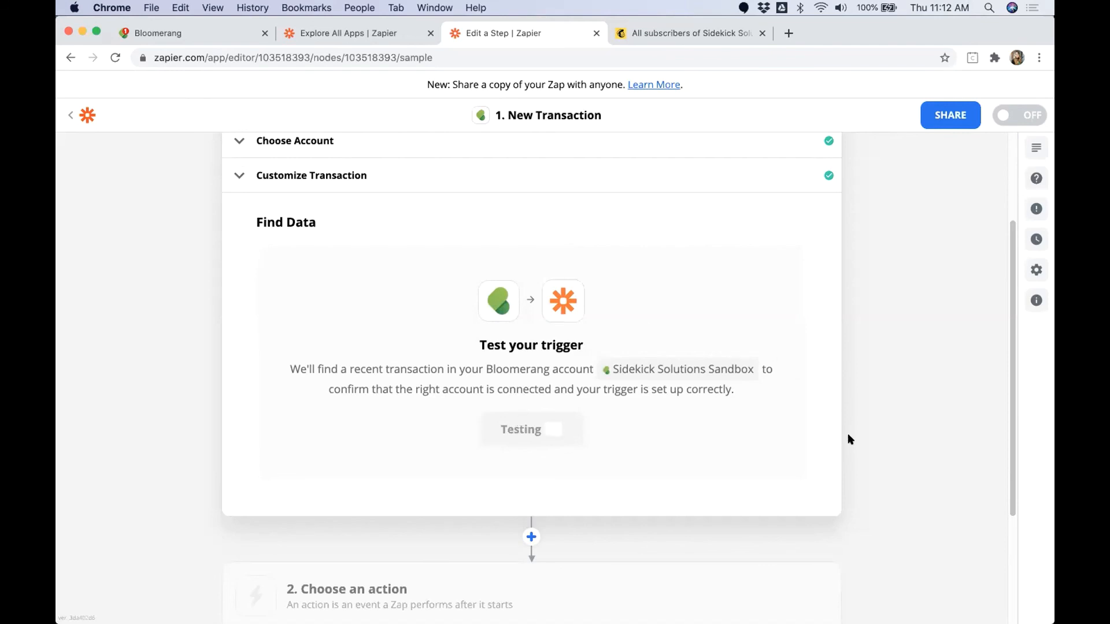
scroll(197, 443, down, 2)
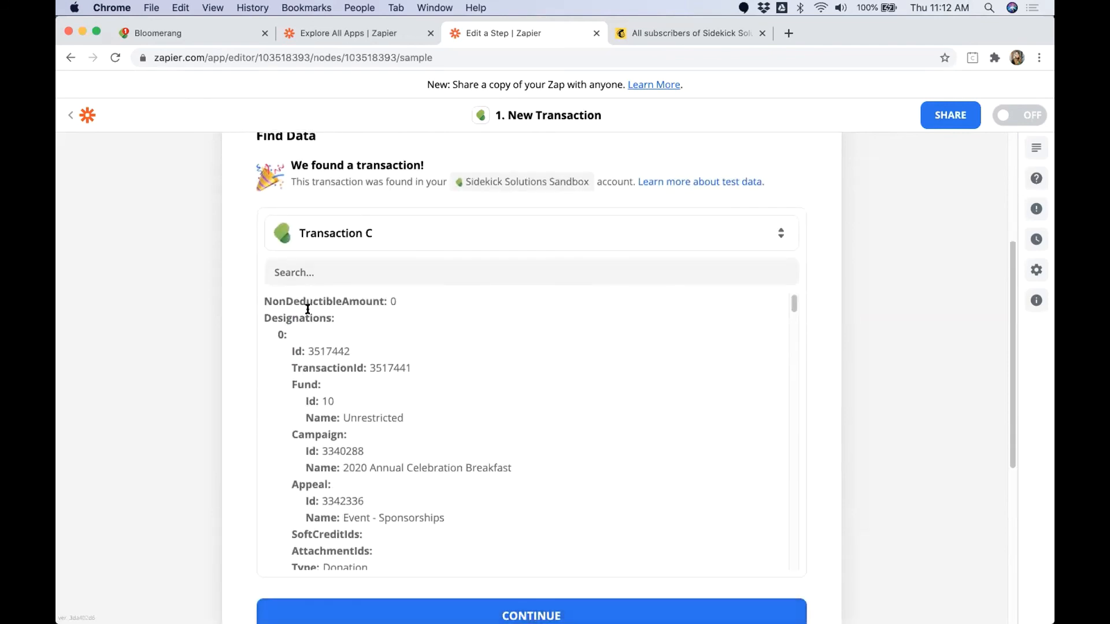
click(359, 236)
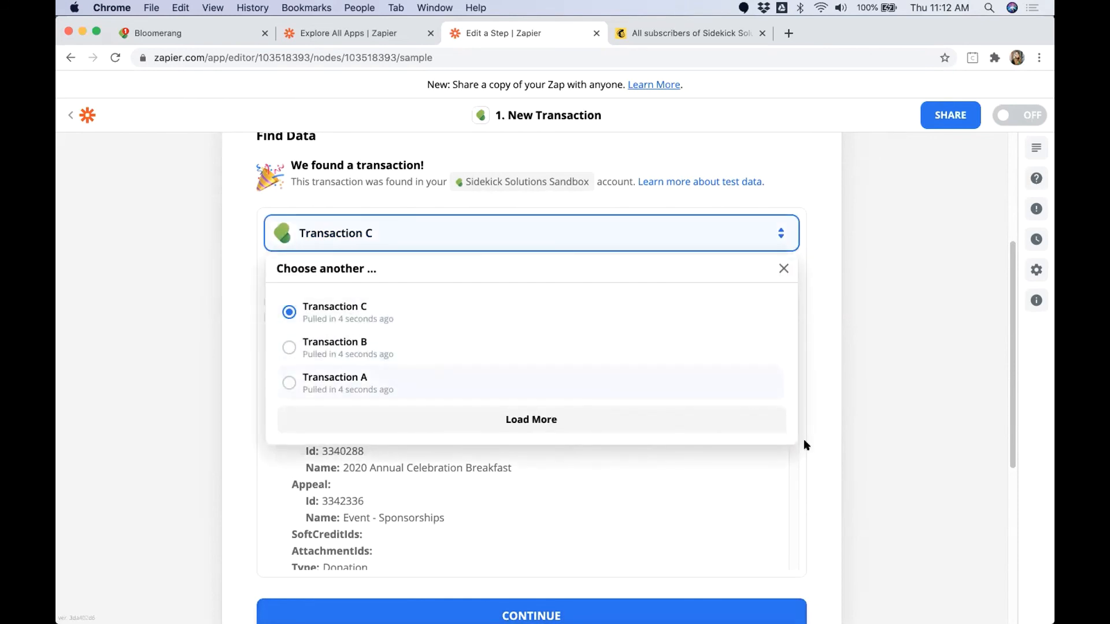
click(930, 457)
scroll(444, 376, down, 3)
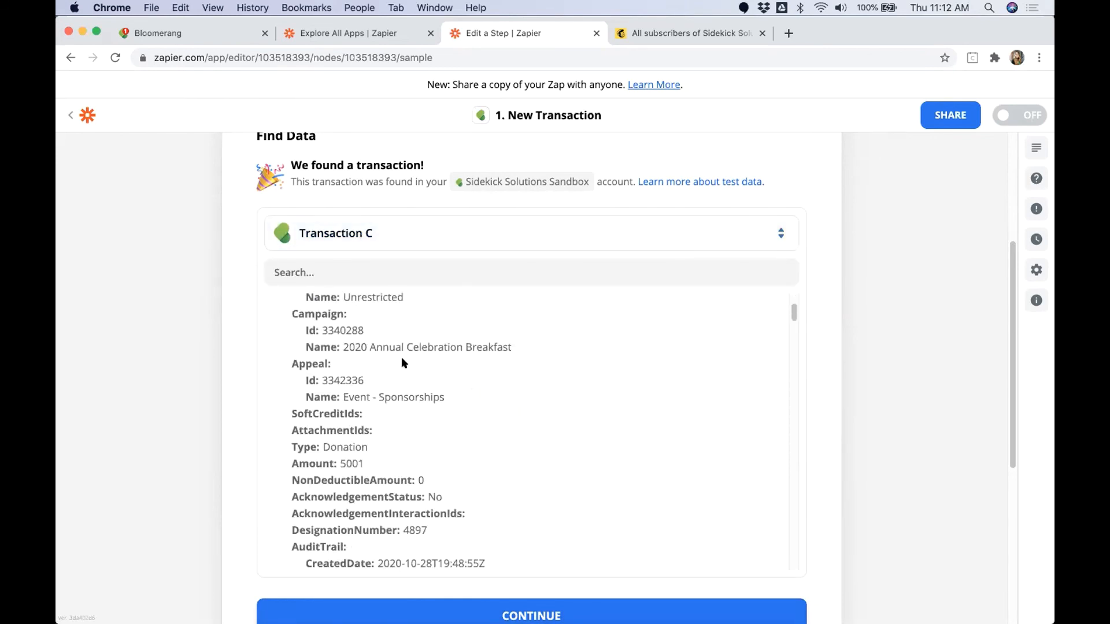
scroll(431, 365, up, 10)
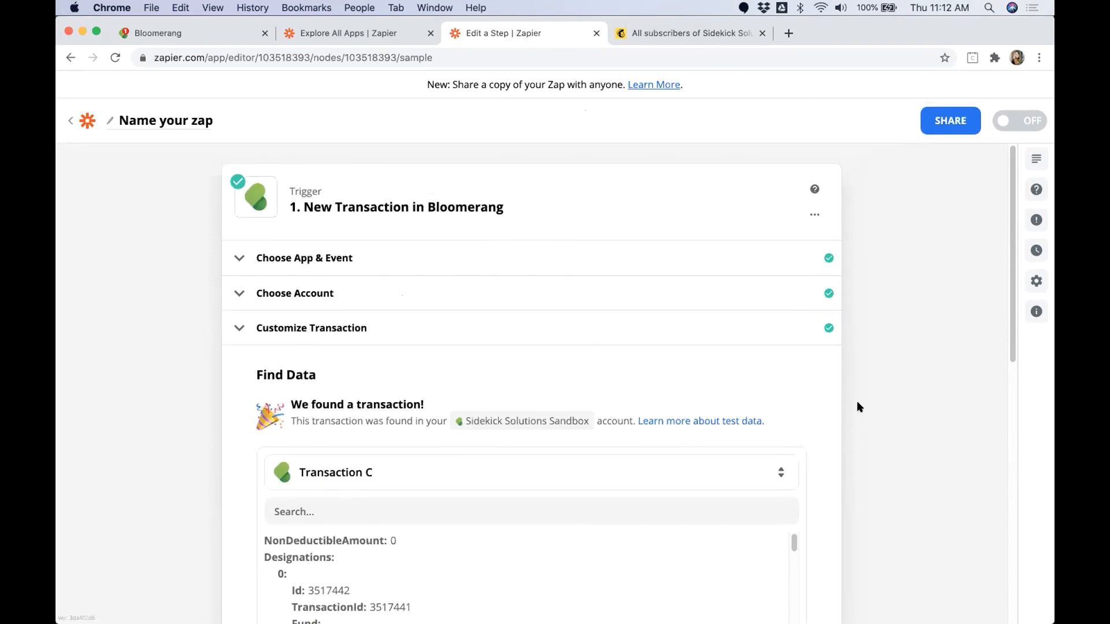
scroll(855, 405, down, 1)
scroll(857, 408, down, 4)
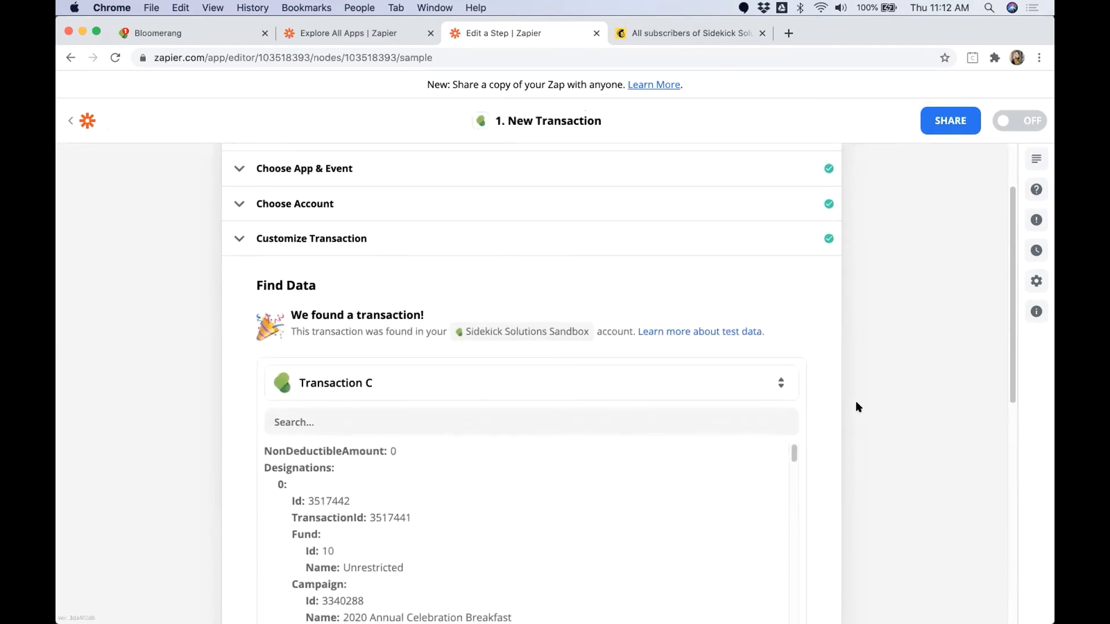
scroll(856, 403, down, 2)
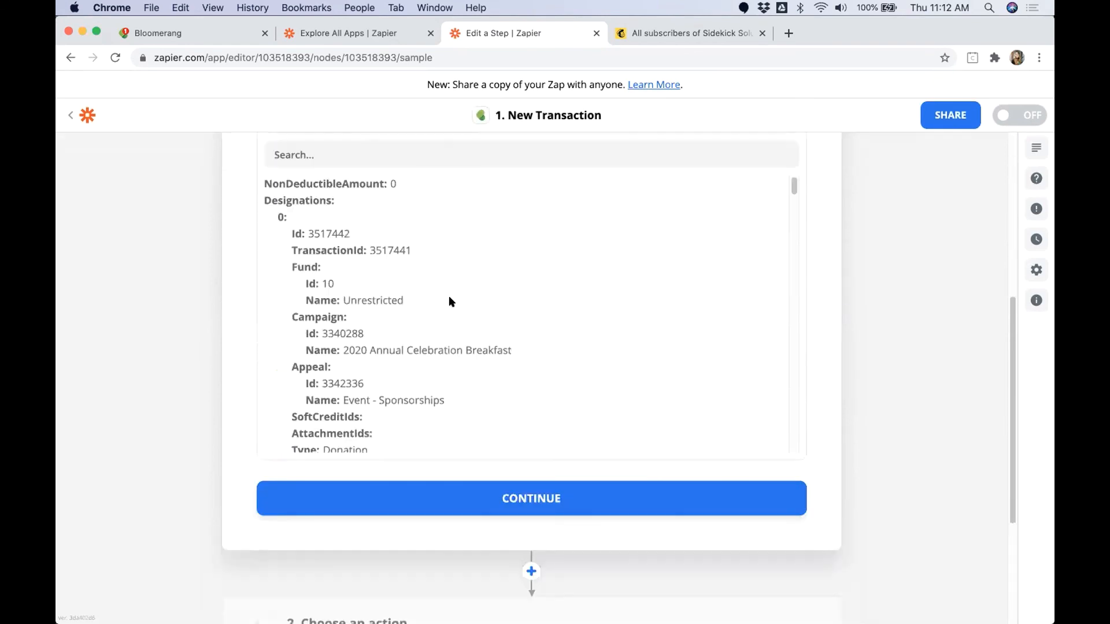
Step: Add a Filter by Zapier action after the trigger
click(459, 499)
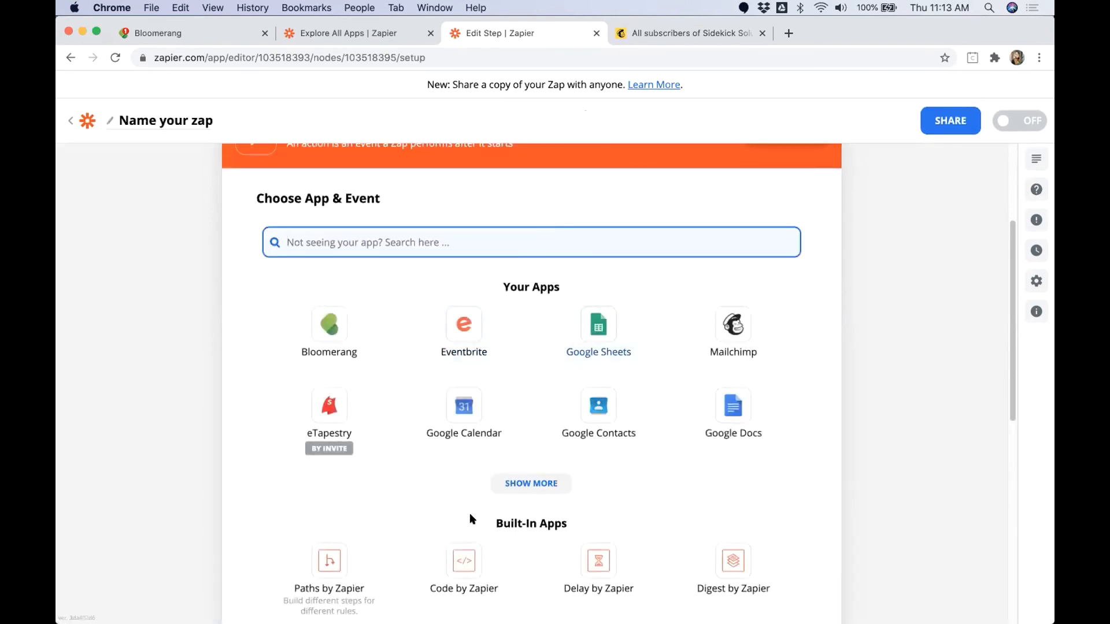
text(filter)
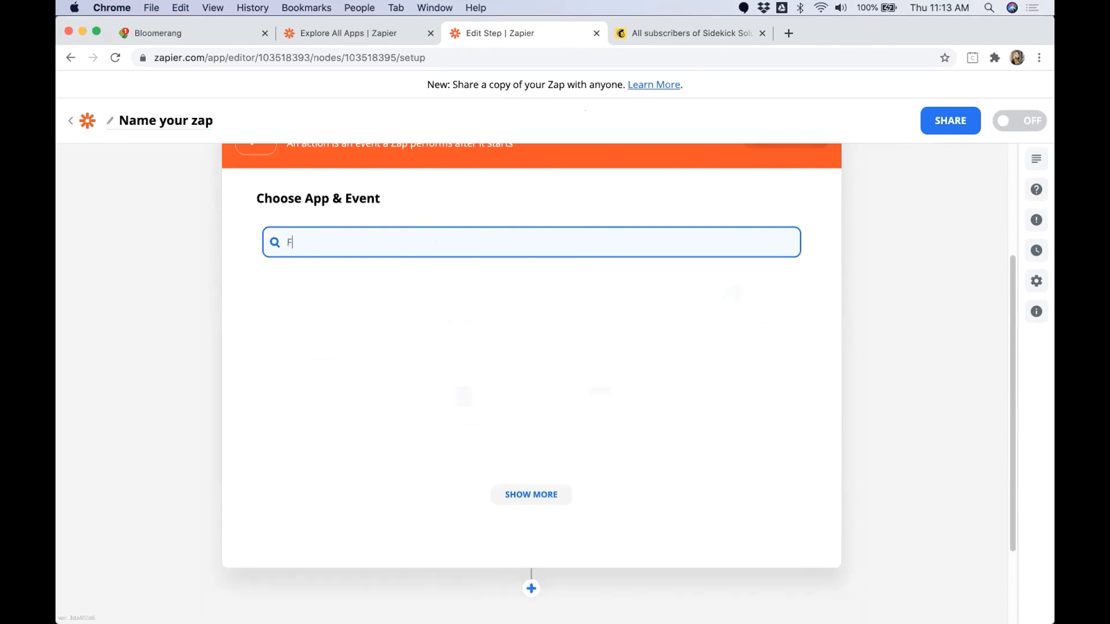
click(331, 365)
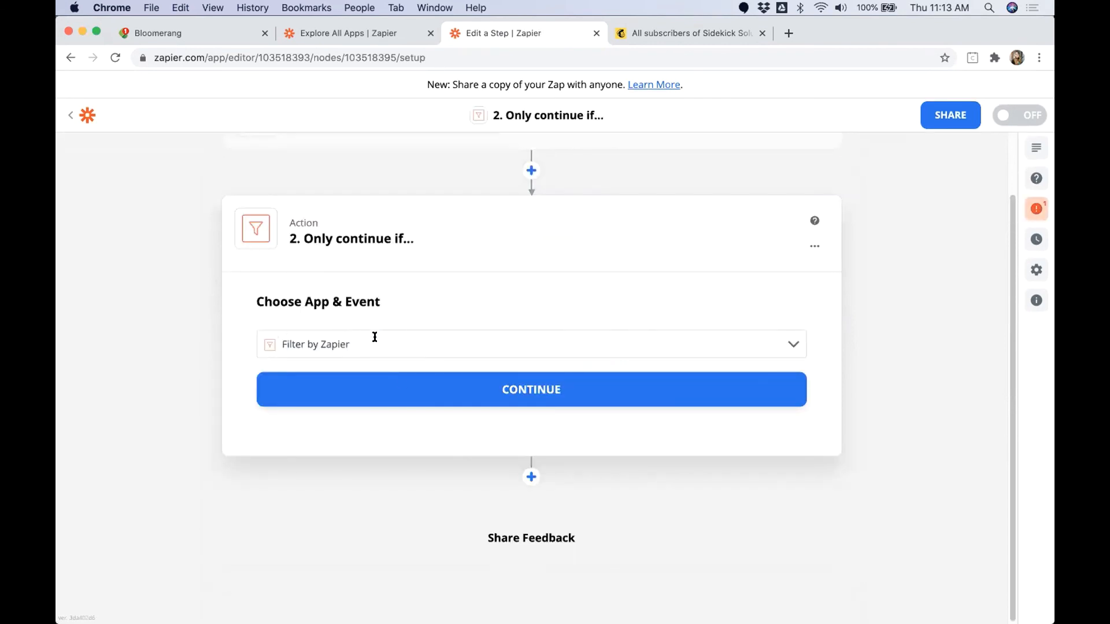
Step: Set the filter to continue only if the Constituent Primary Email Value field exists
click(331, 352)
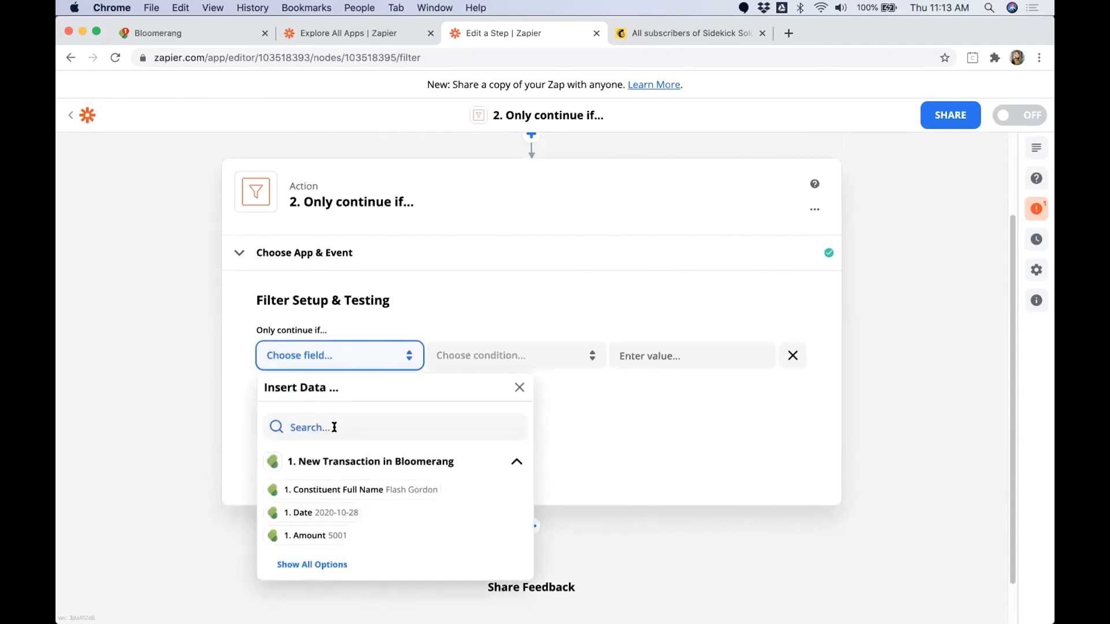
text(Email)
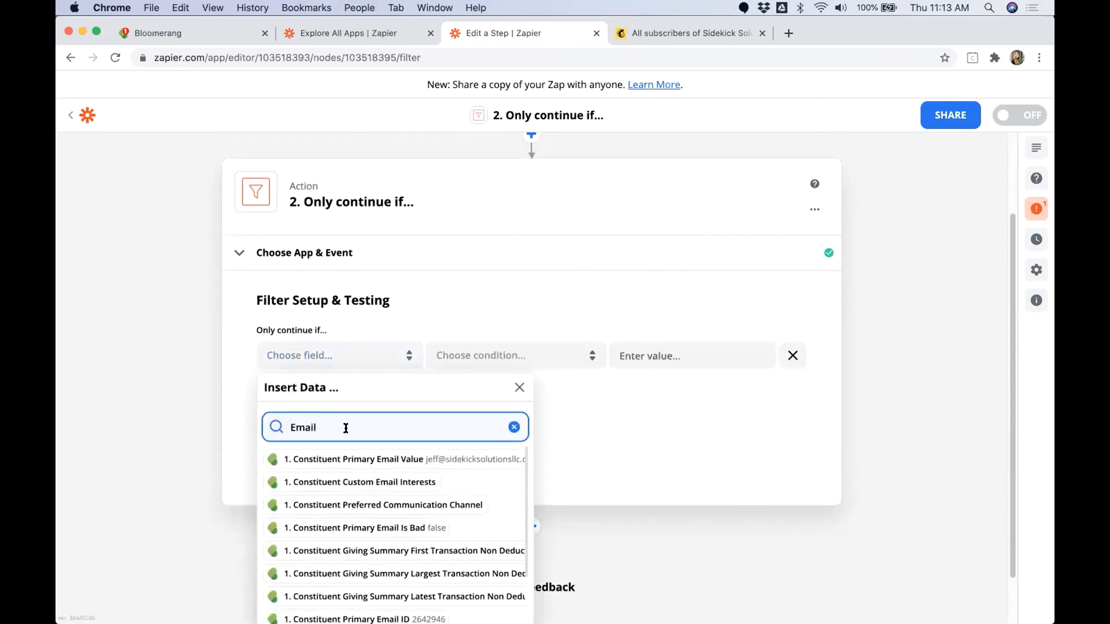
click(347, 458)
click(489, 363)
scroll(492, 413, down, 10)
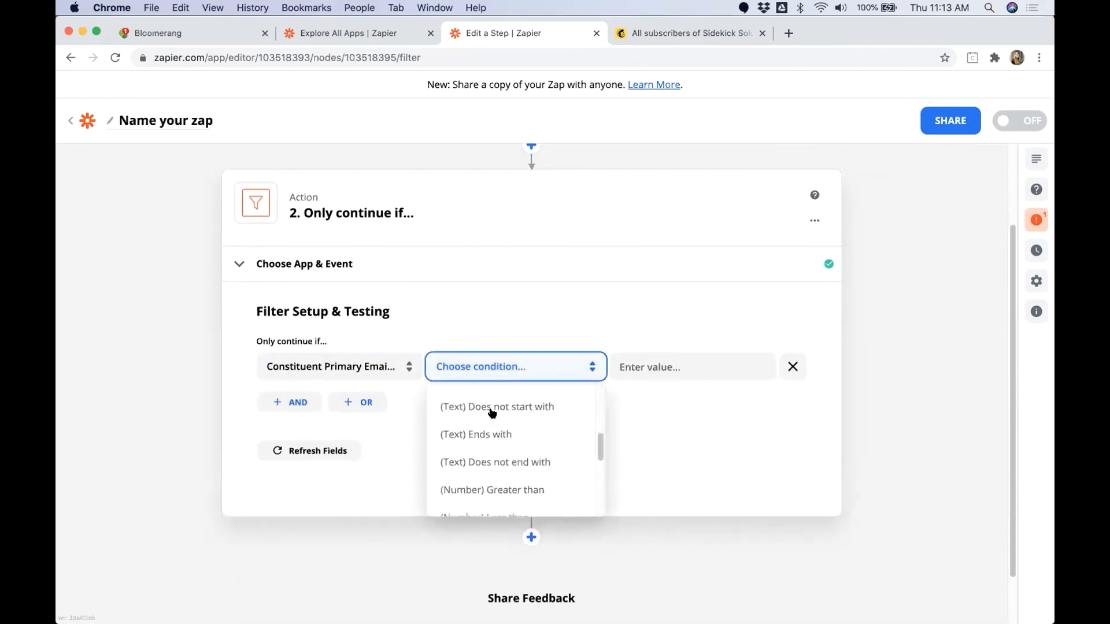
key(Return)
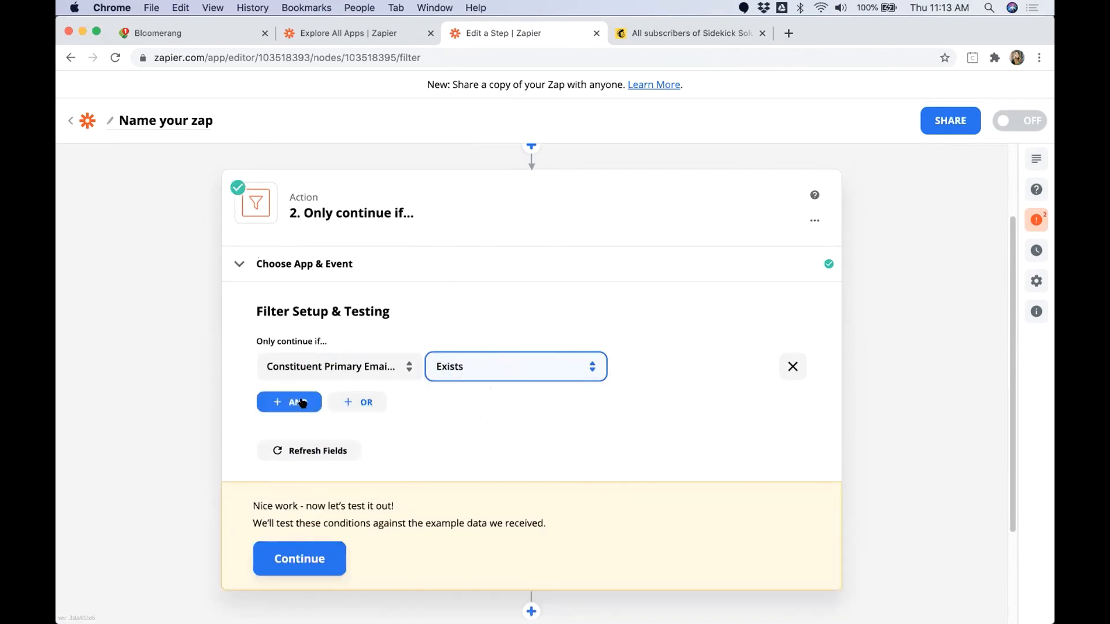
Step: Add an AND condition that Constituent Email Interest Type (Text) Does not contain OptedOut, and test the filter
click(298, 402)
click(416, 366)
click(341, 438)
text(Email inter)
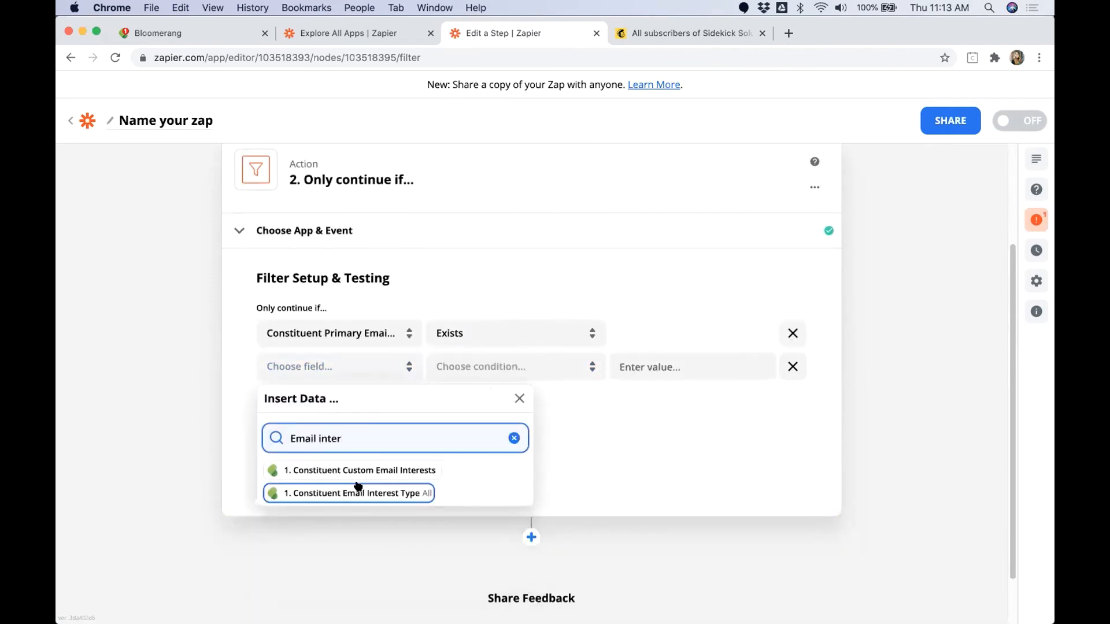
click(358, 488)
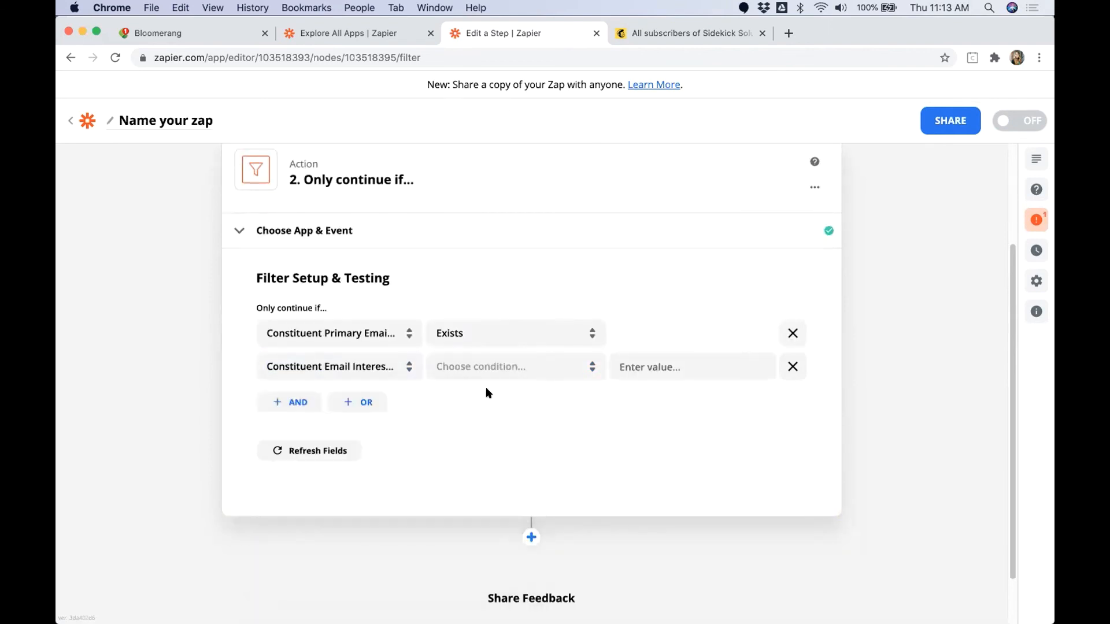
click(502, 373)
click(506, 435)
click(671, 367)
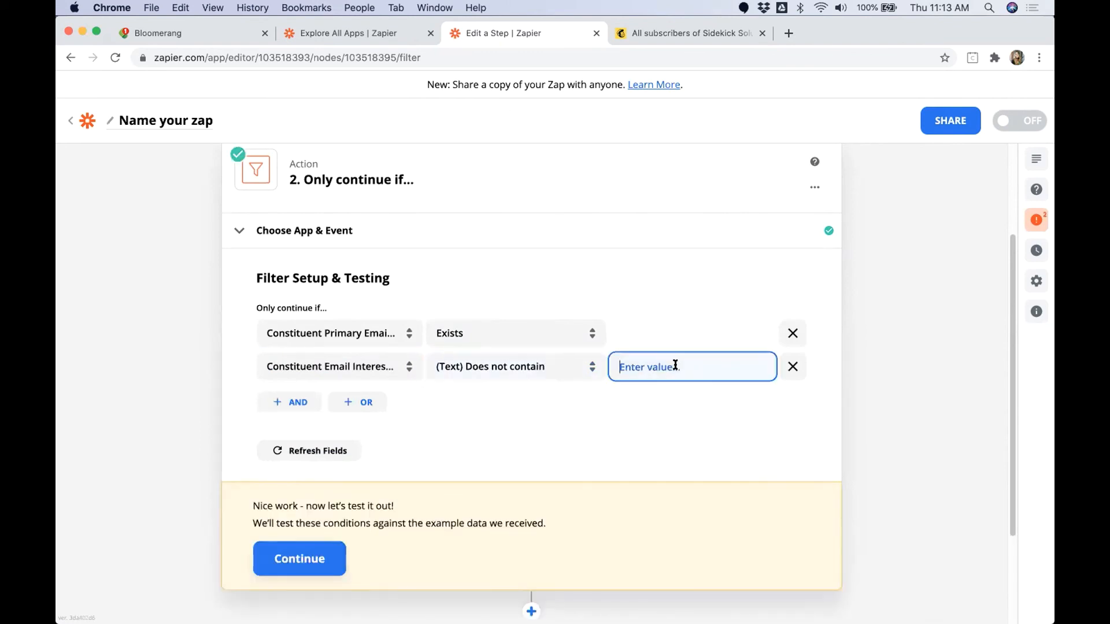
text(OptedOut)
click(309, 559)
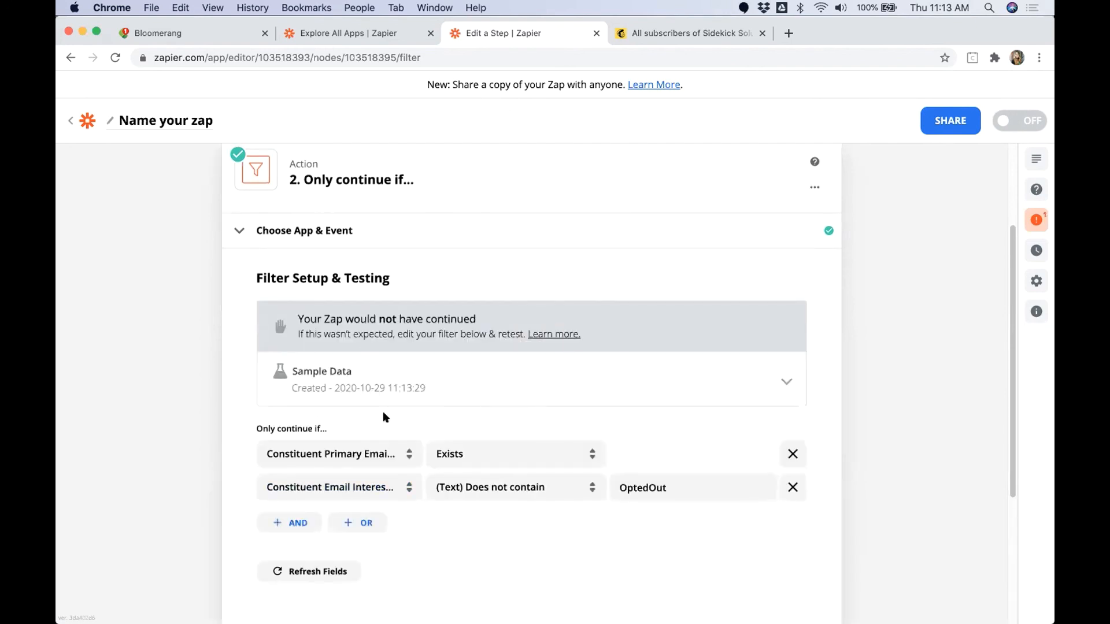
Step: Review which sample items did not match and search the trigger data for the email interest fields
click(785, 380)
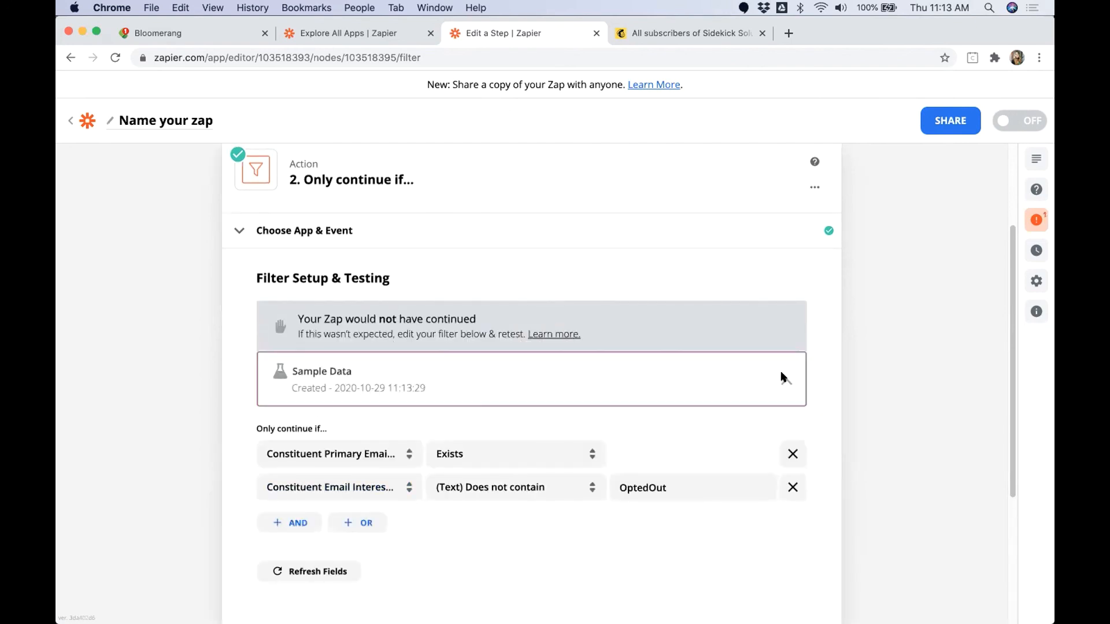
click(400, 548)
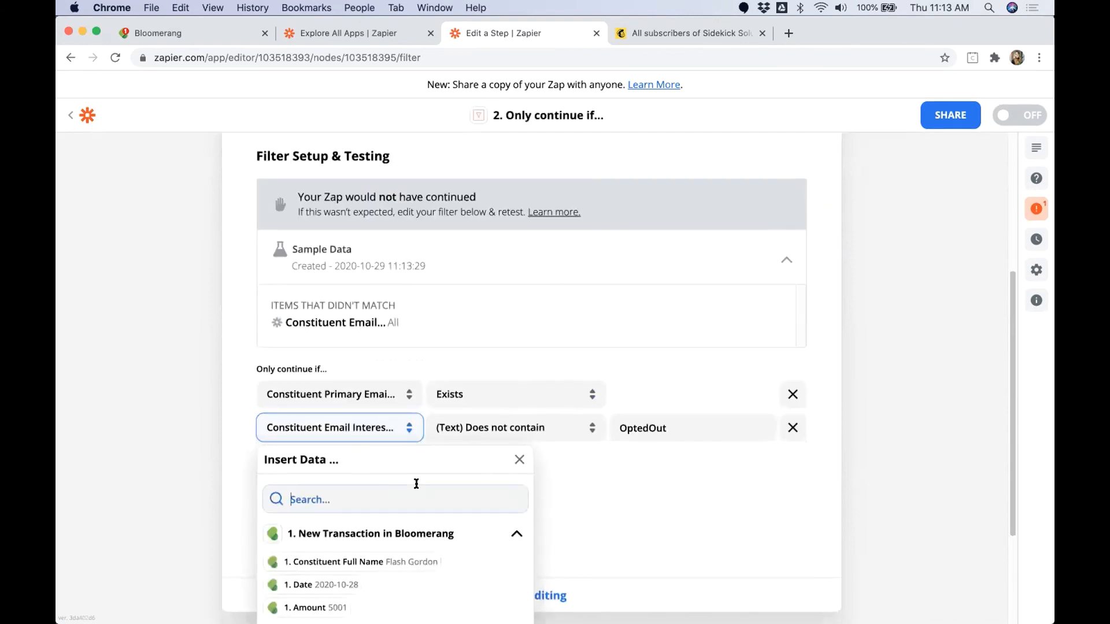
text(Email)
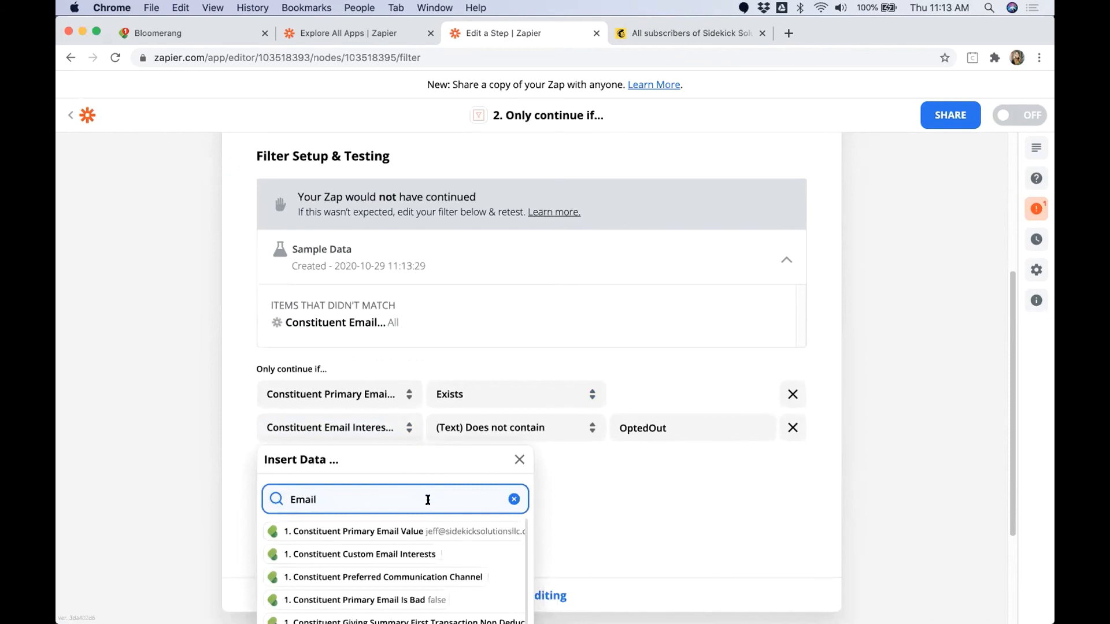
text( Int)
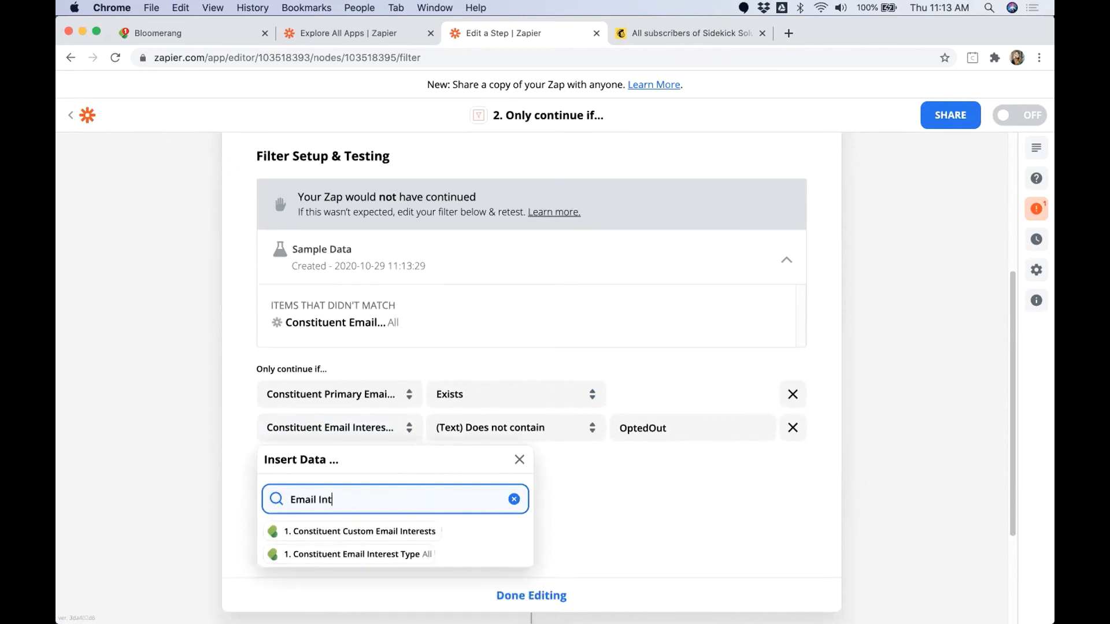
click(682, 500)
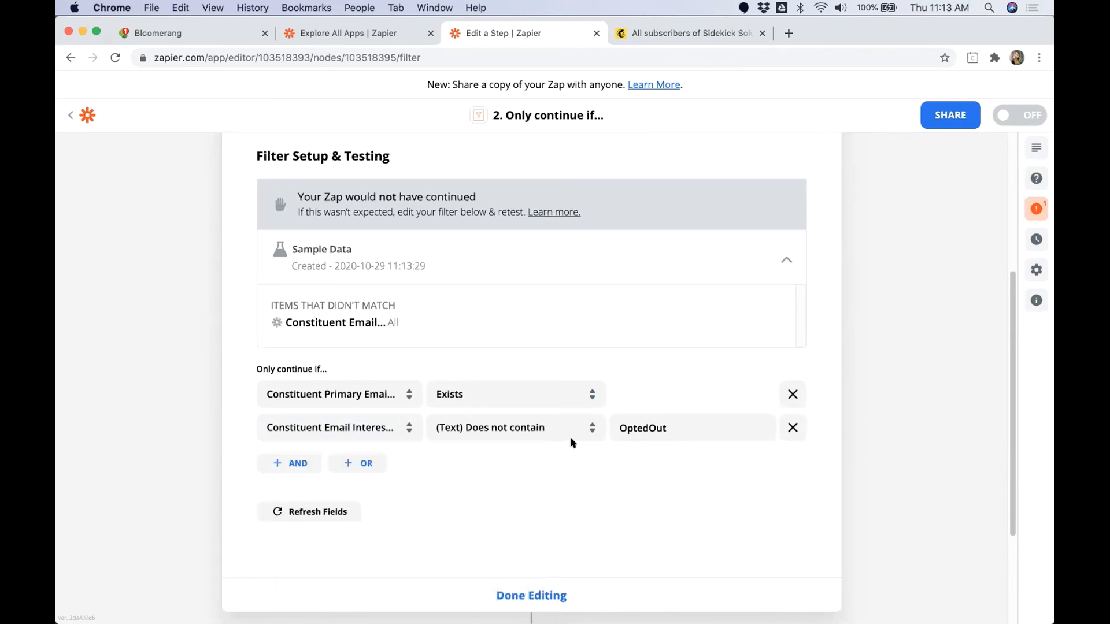
Step: Try the (Text) Contains and (Text) Exactly matches conditions on the email interest rule
click(567, 431)
click(519, 467)
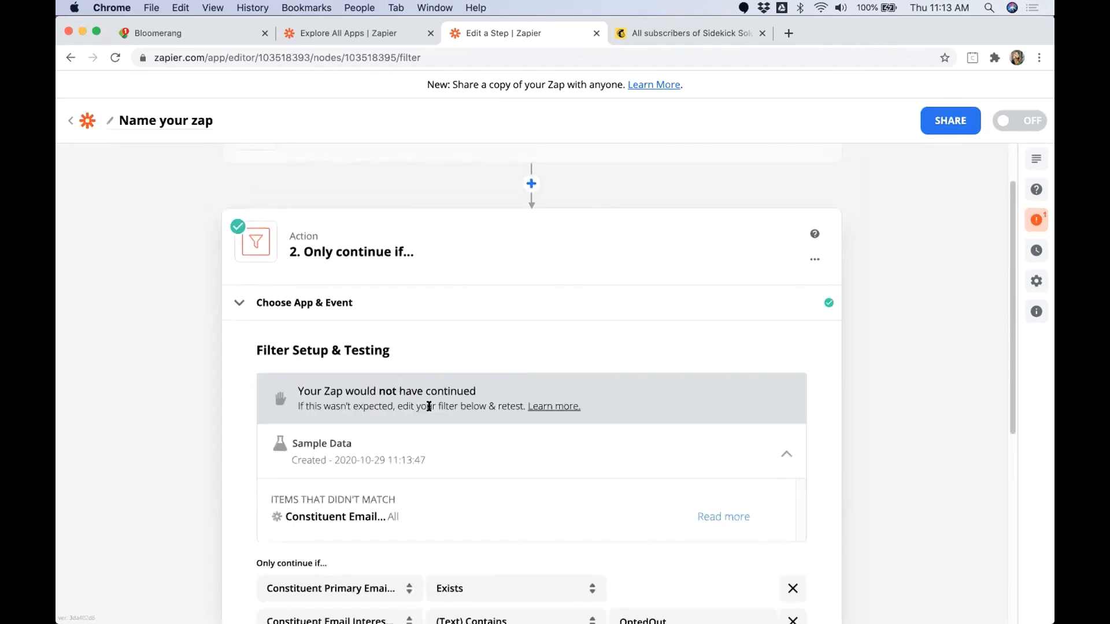
scroll(537, 426, down, 5)
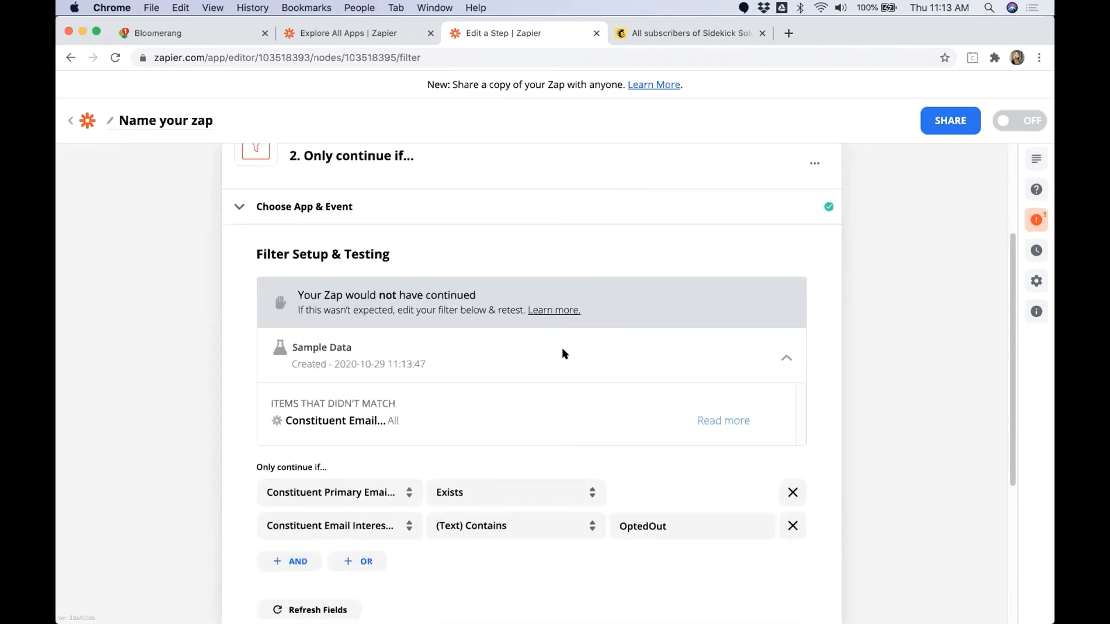
click(570, 301)
click(523, 394)
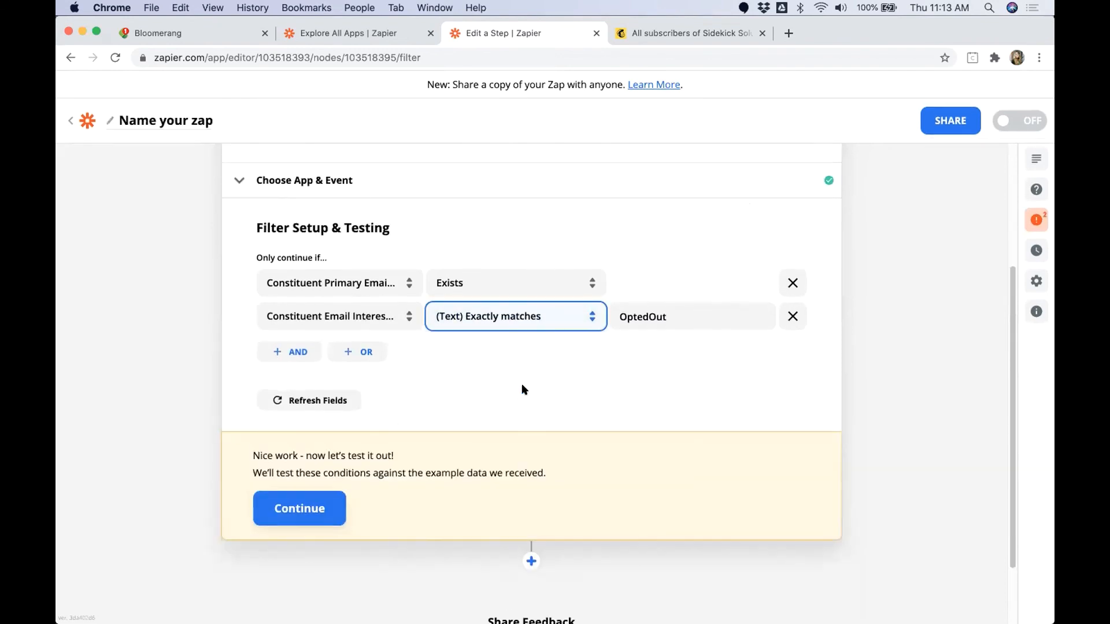
Step: Set the email interest rule to (Text) Does not exactly match OptedOut and test the filter against the sample data
click(496, 333)
click(507, 448)
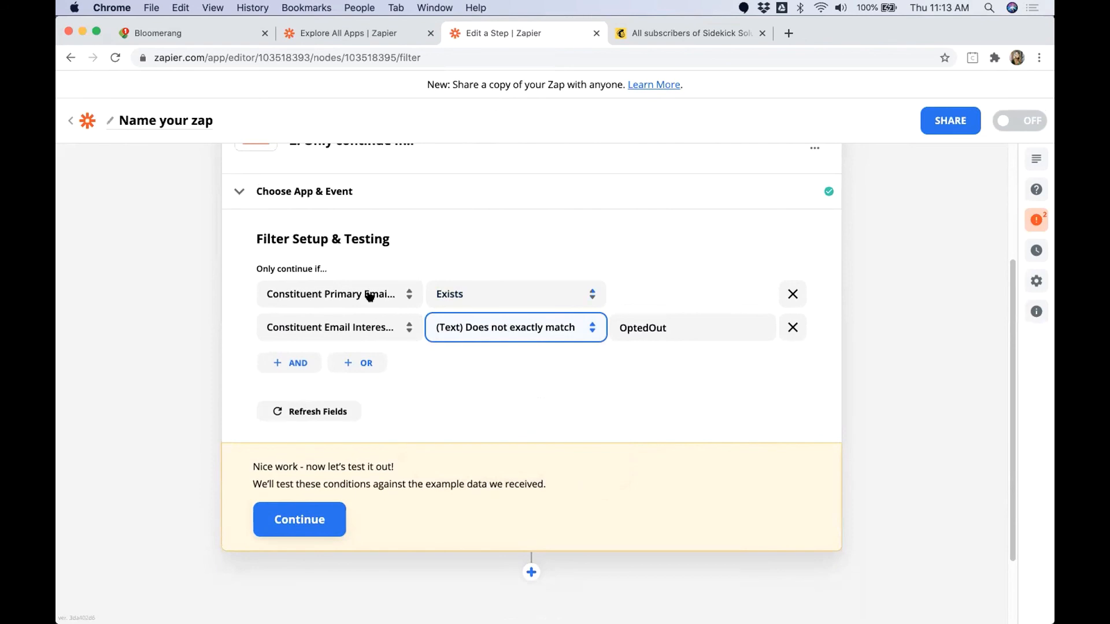
click(299, 519)
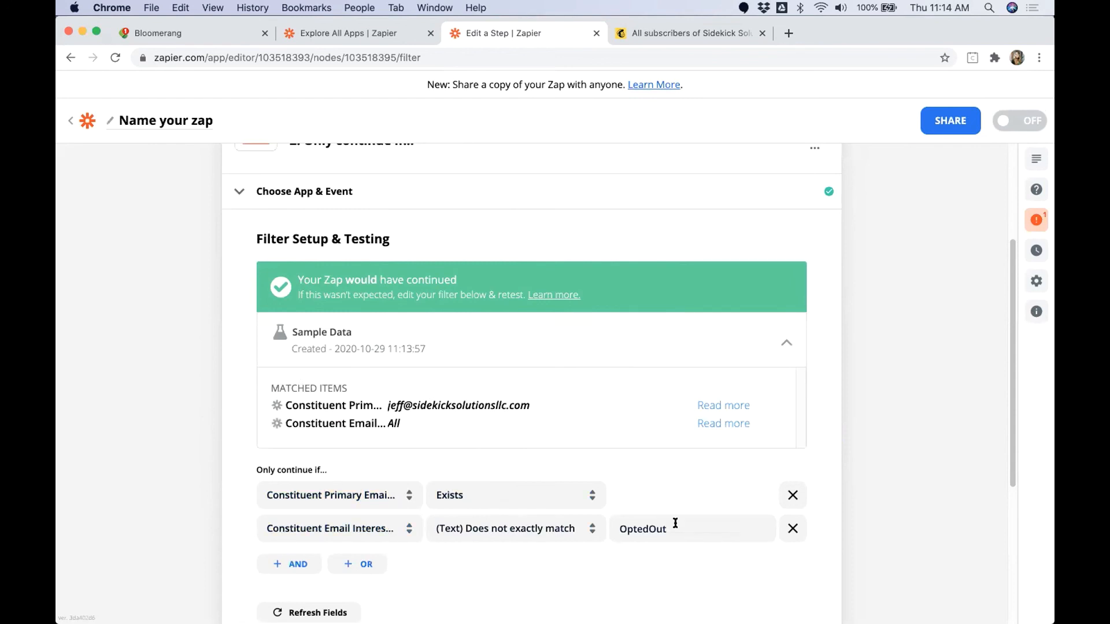
drag(681, 526, 619, 525)
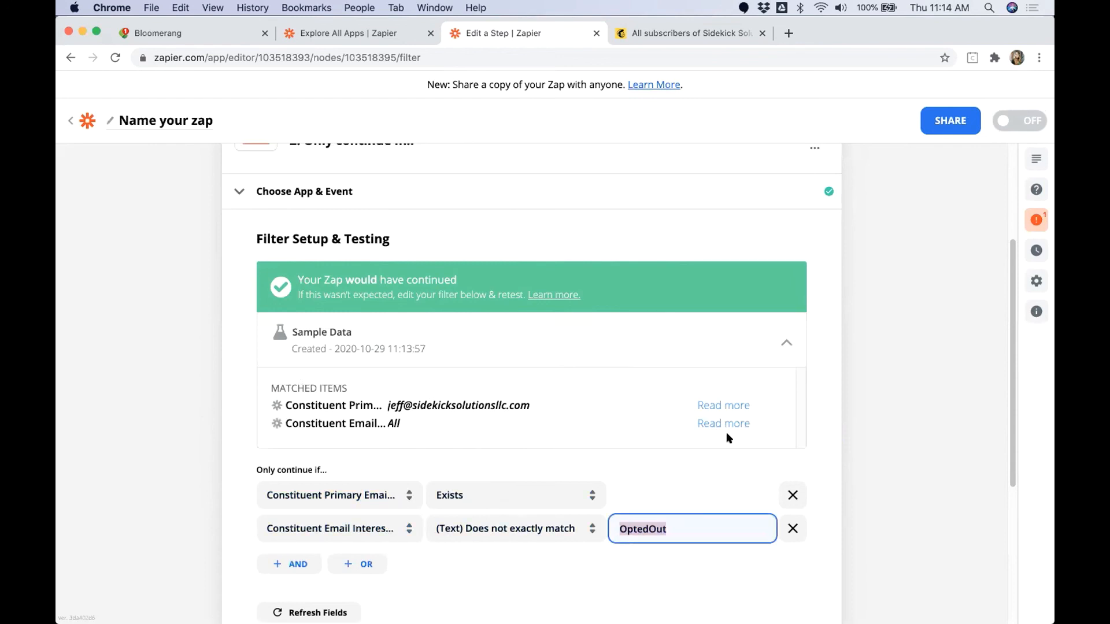
click(727, 435)
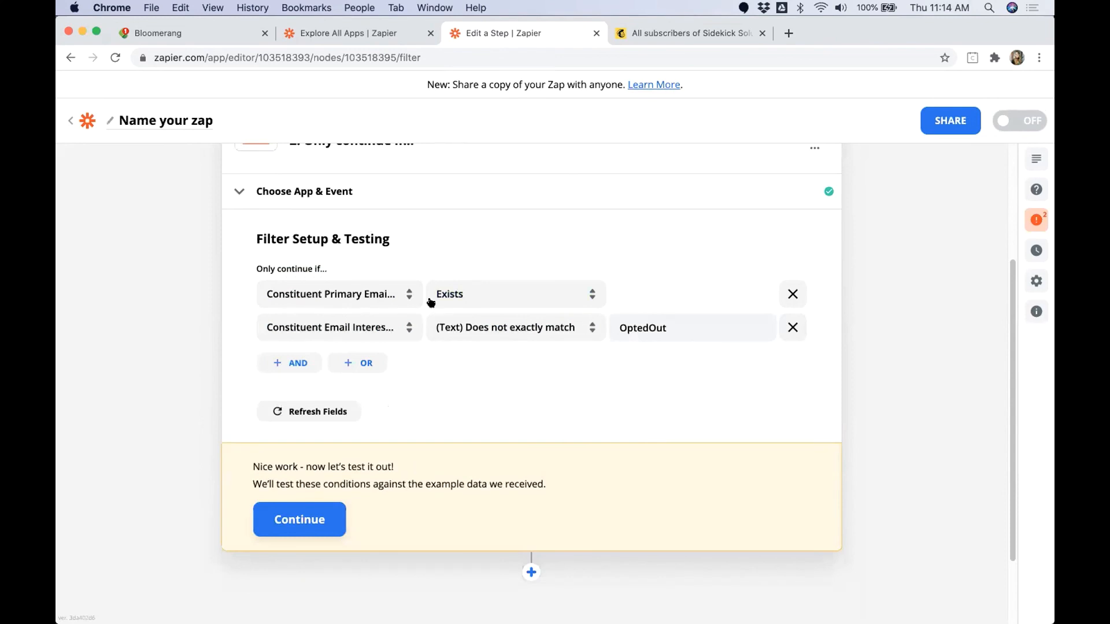
scroll(429, 315, up, 1)
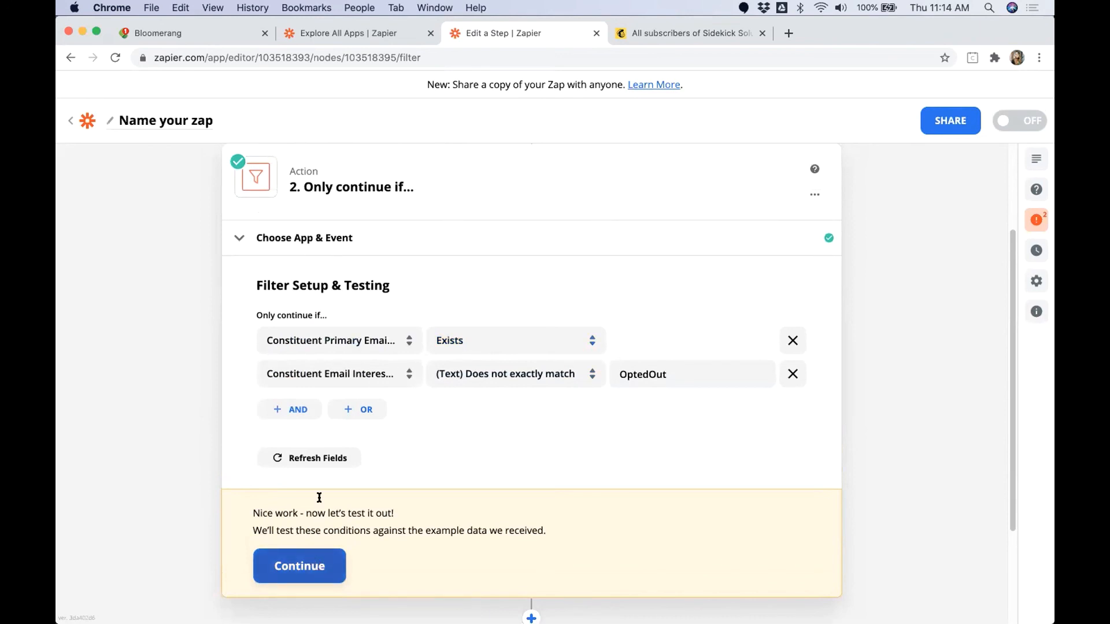
click(281, 572)
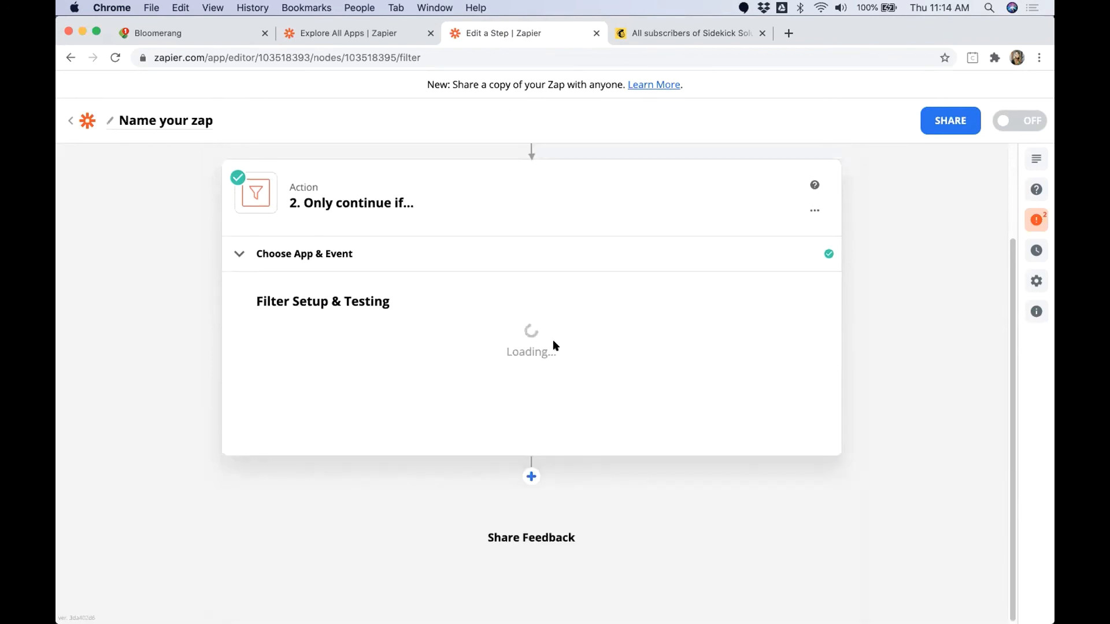
Step: Add a Mailchimp action after the filter with the Add/Update Subscriber event
scroll(219, 496, down, 4)
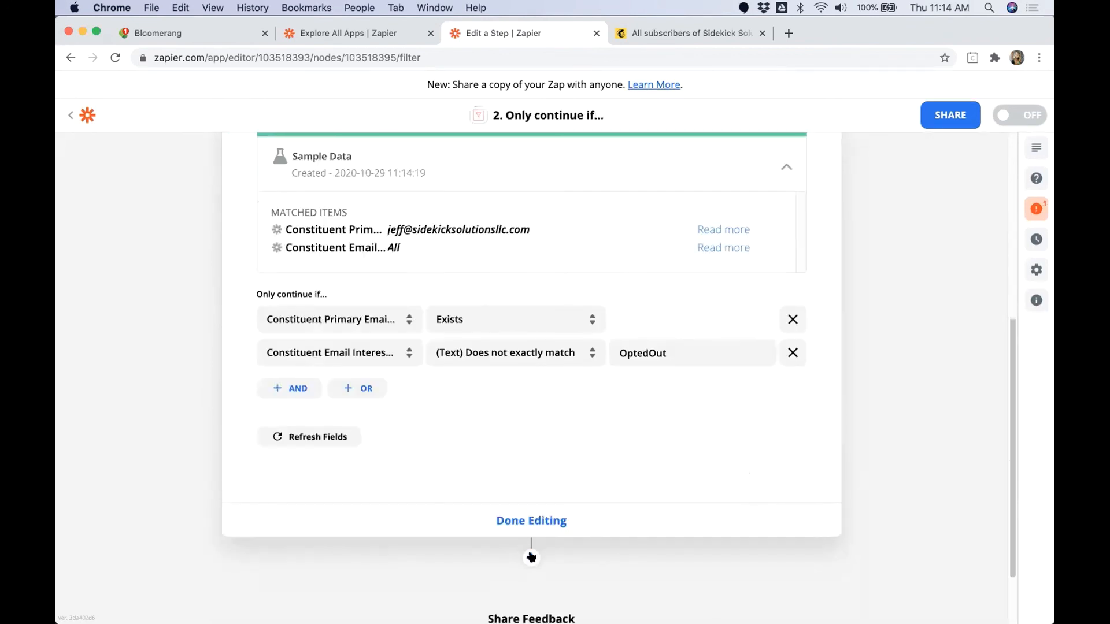
click(531, 557)
text(Mailchimp)
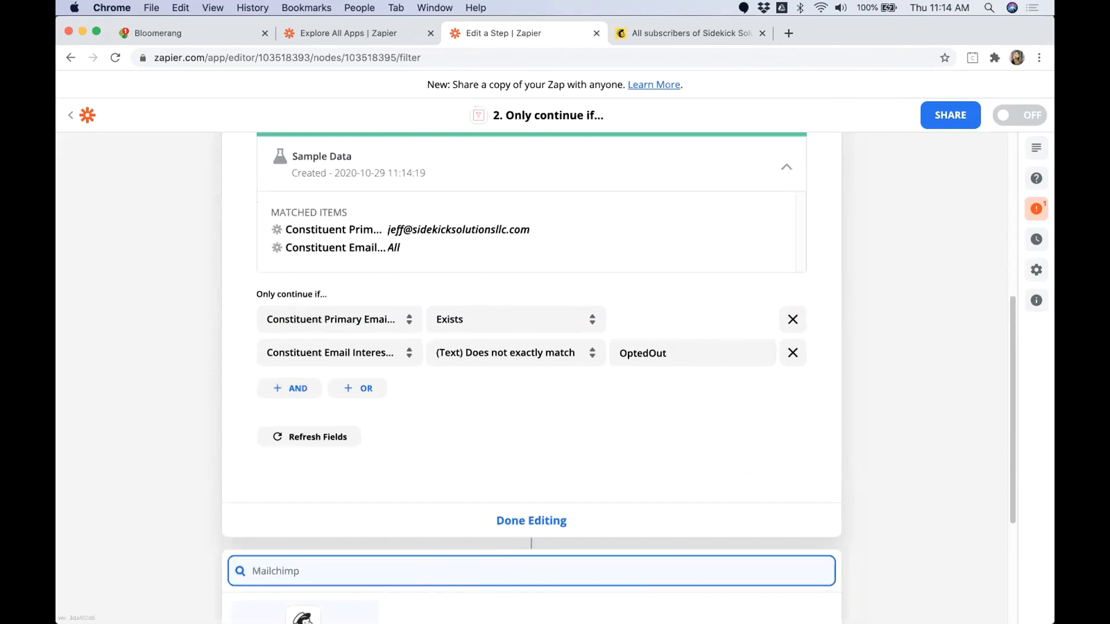
key(Return)
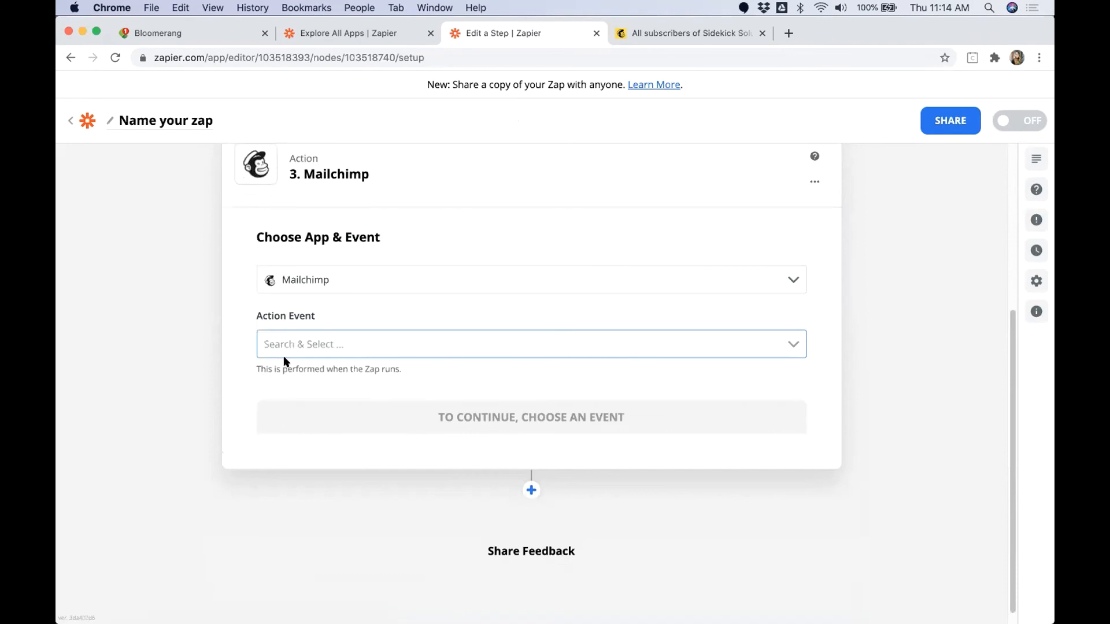
click(317, 345)
click(305, 395)
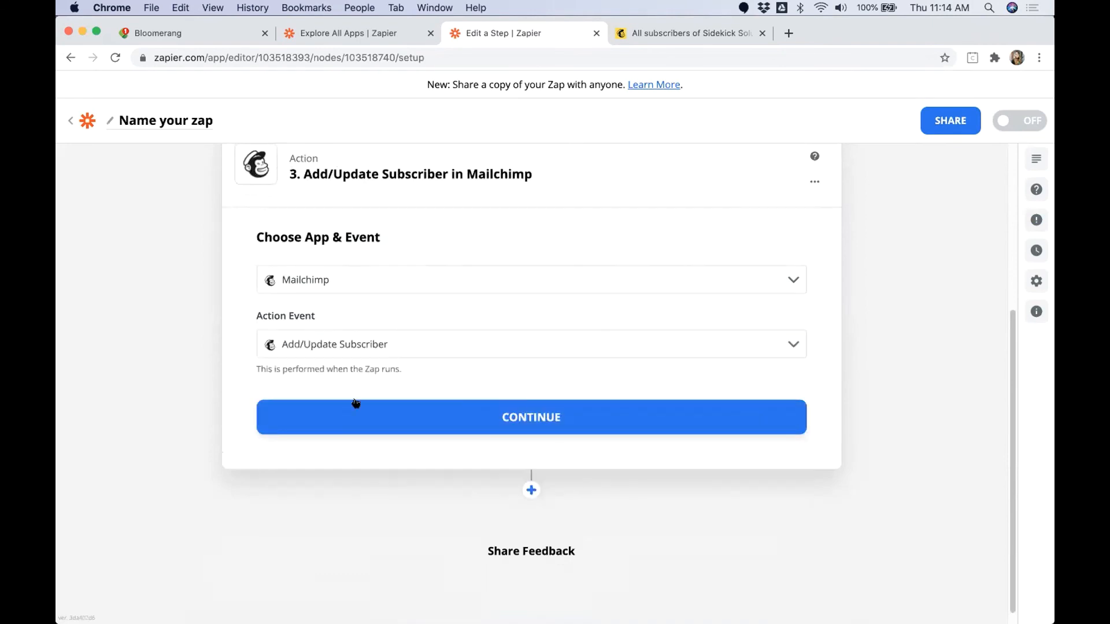
click(371, 423)
drag(258, 321, 319, 318)
click(371, 416)
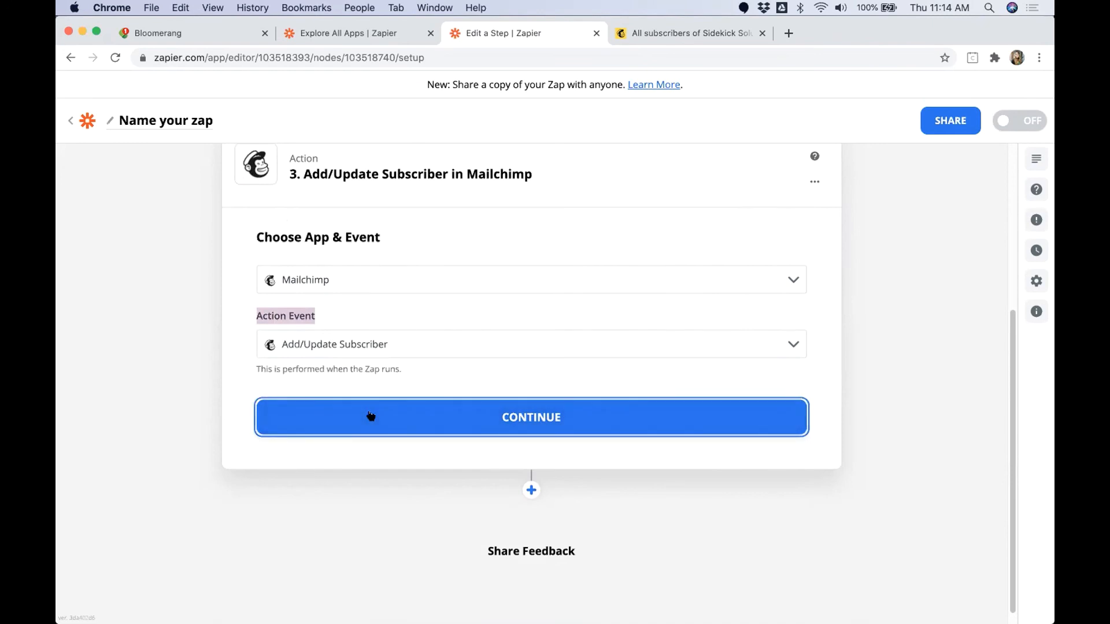
Step: Choose the Sidekick Solutions Sandbox Mailchimp account and the Sidekick Solutions Test Account audience
click(322, 366)
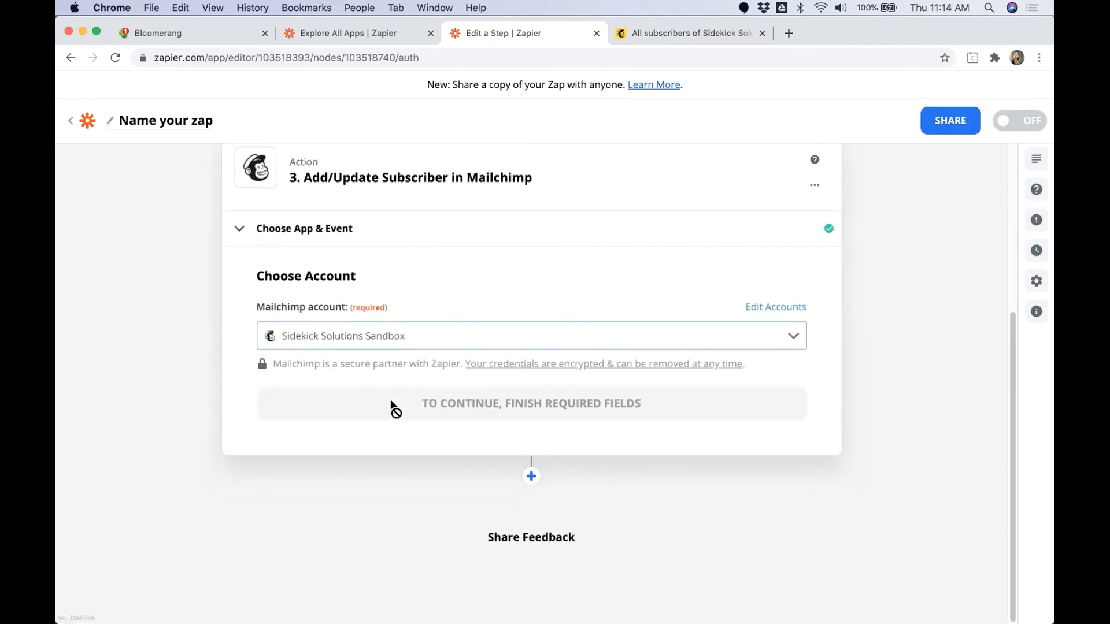
click(357, 421)
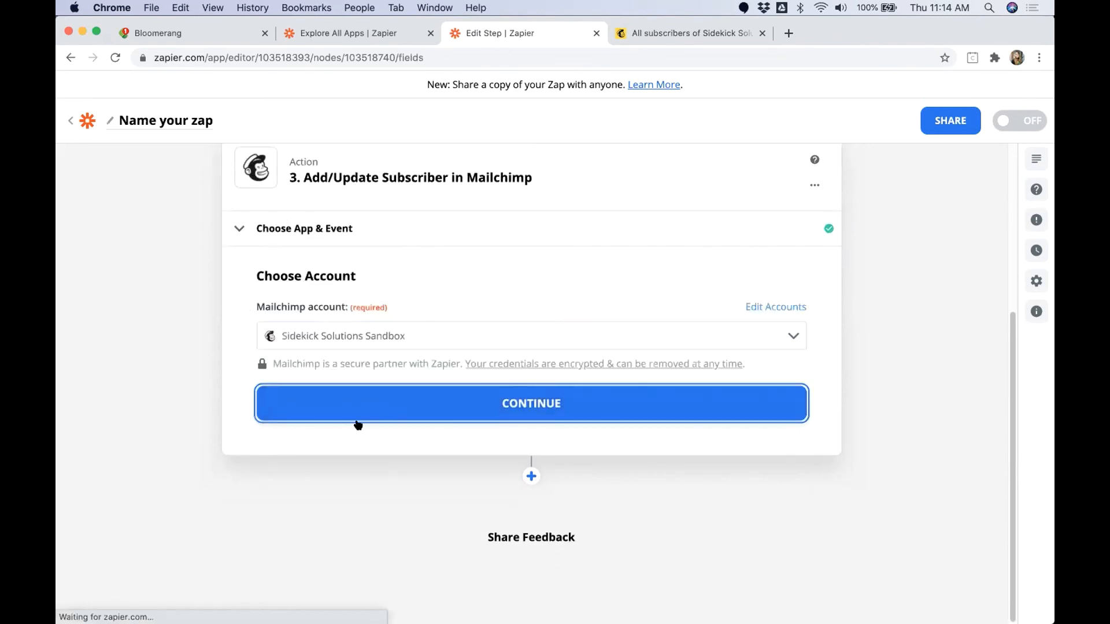
click(334, 362)
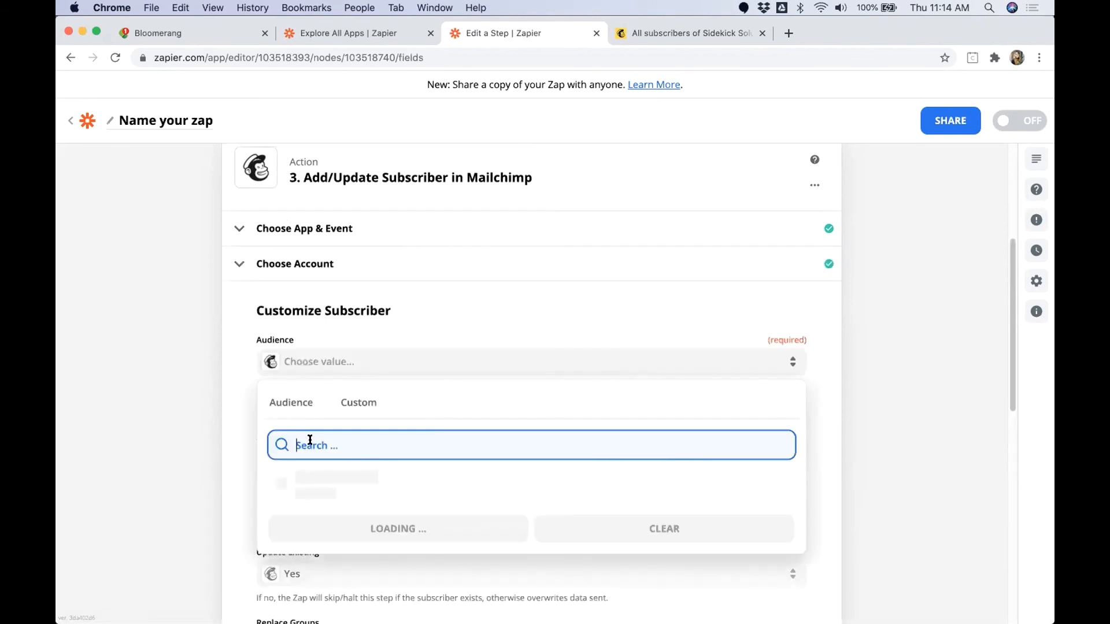
click(317, 478)
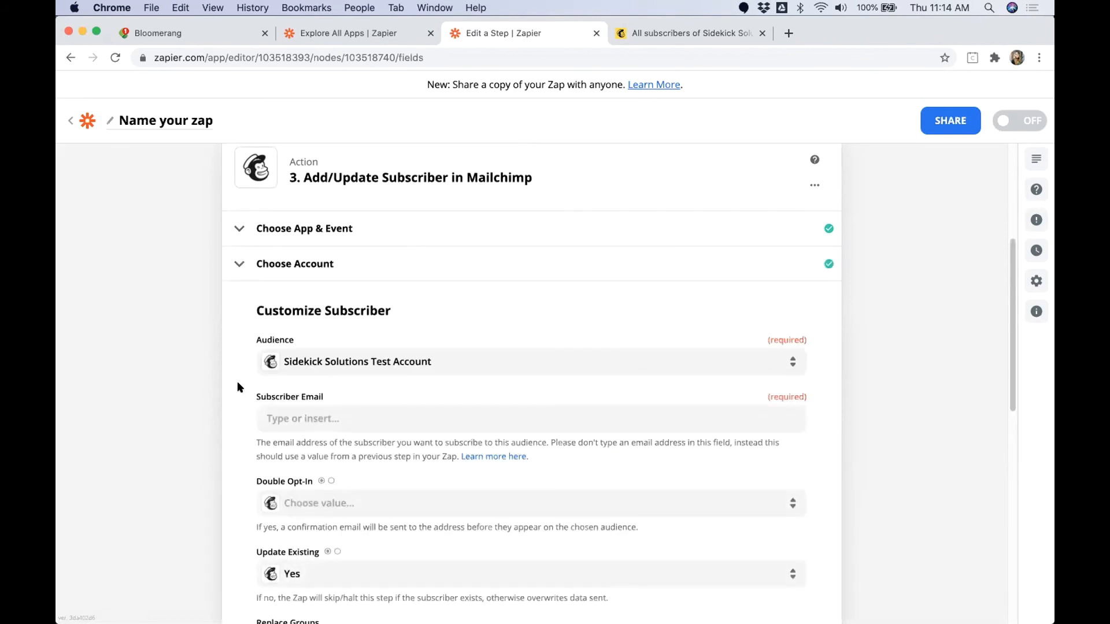
Step: Map Subscriber Email to the trigger's Constituent Primary Email Value and check the Update Existing setting
click(299, 420)
text(email)
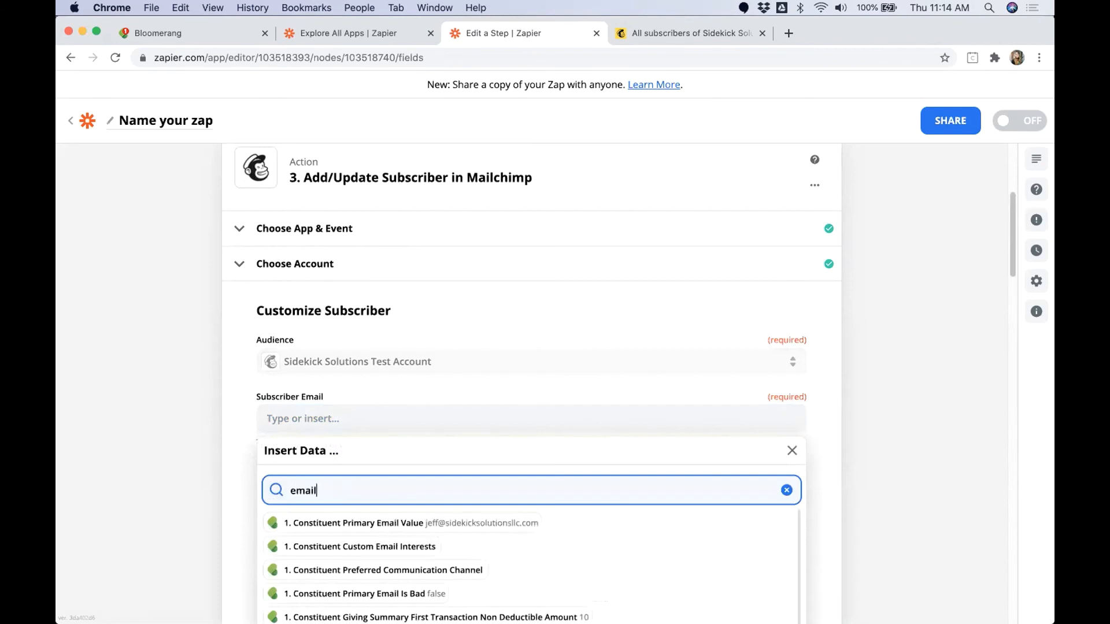
click(384, 523)
click(205, 512)
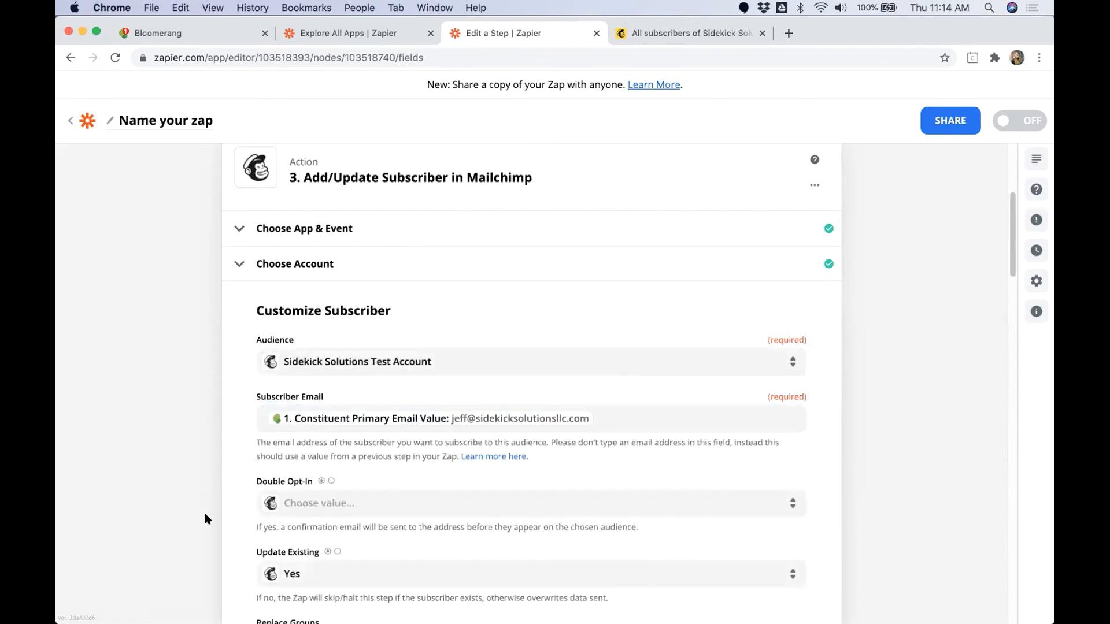
scroll(204, 511, down, 2)
drag(255, 503, 311, 500)
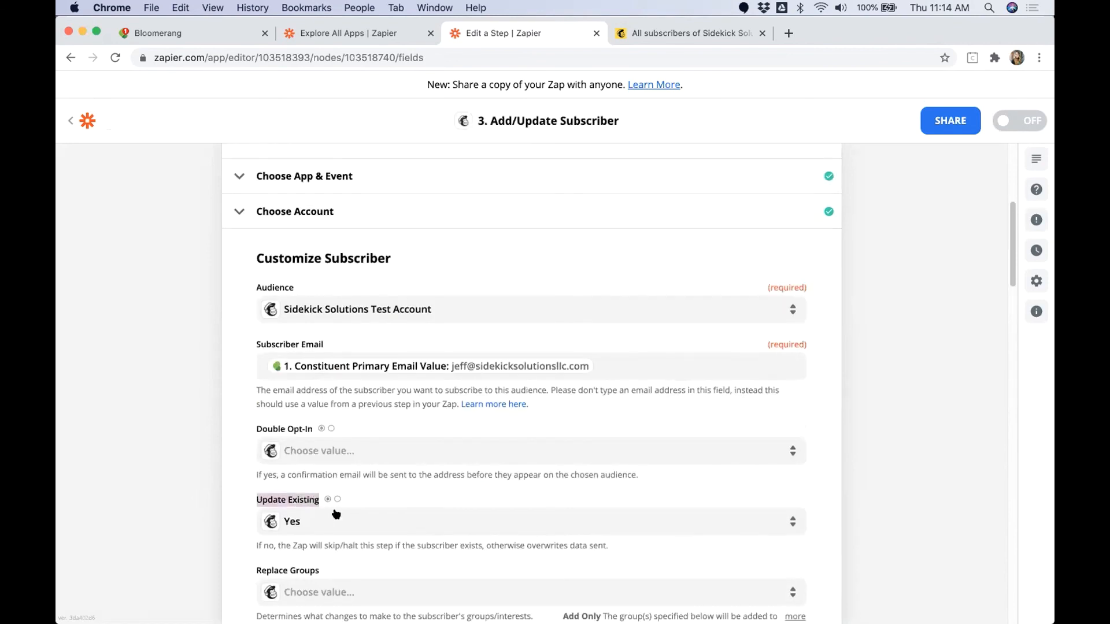
Step: Map the subscriber's First Name to the trigger's Constituent First Name field
scroll(230, 497, down, 10)
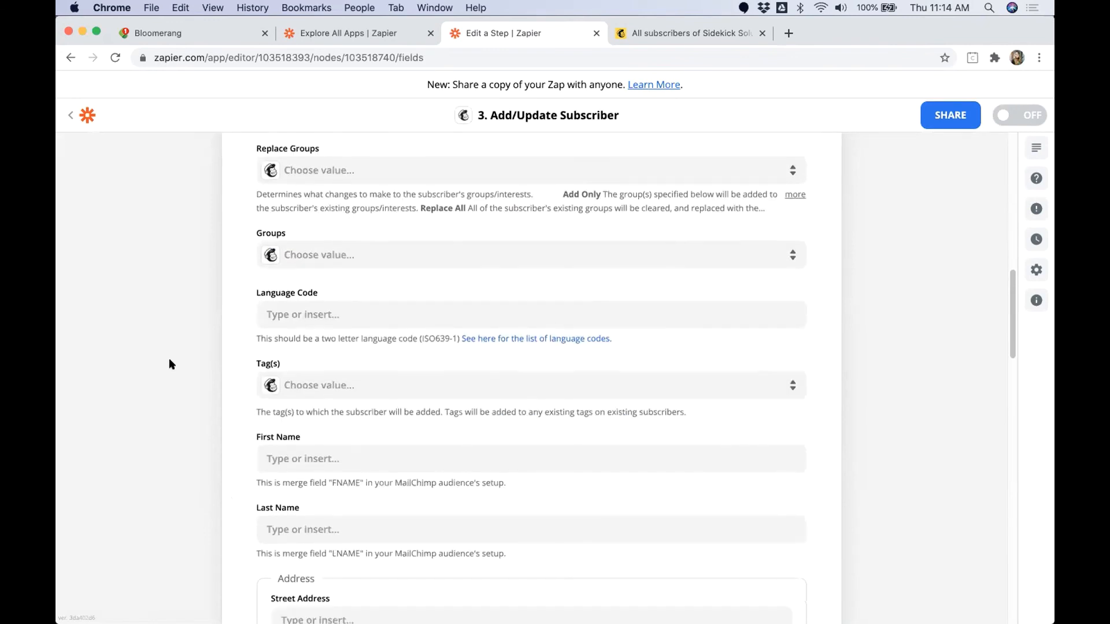
click(270, 458)
text(First)
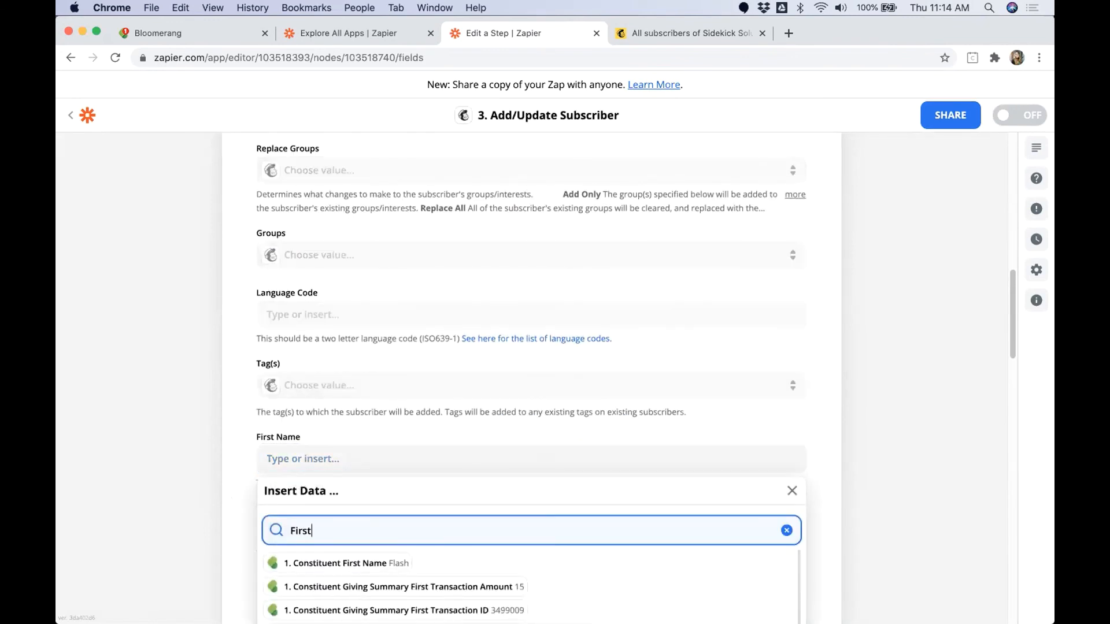
click(352, 563)
scroll(216, 514, down, 5)
click(194, 442)
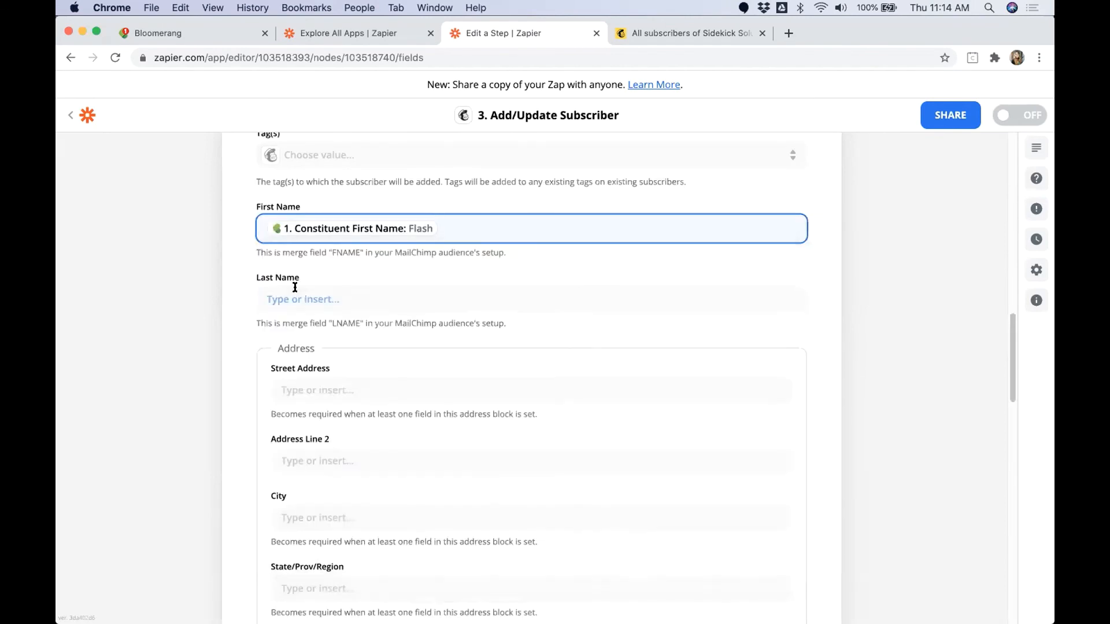
Step: Map the subscriber's Last Name to the trigger's Constituent Last Name field
click(277, 300)
text(La)
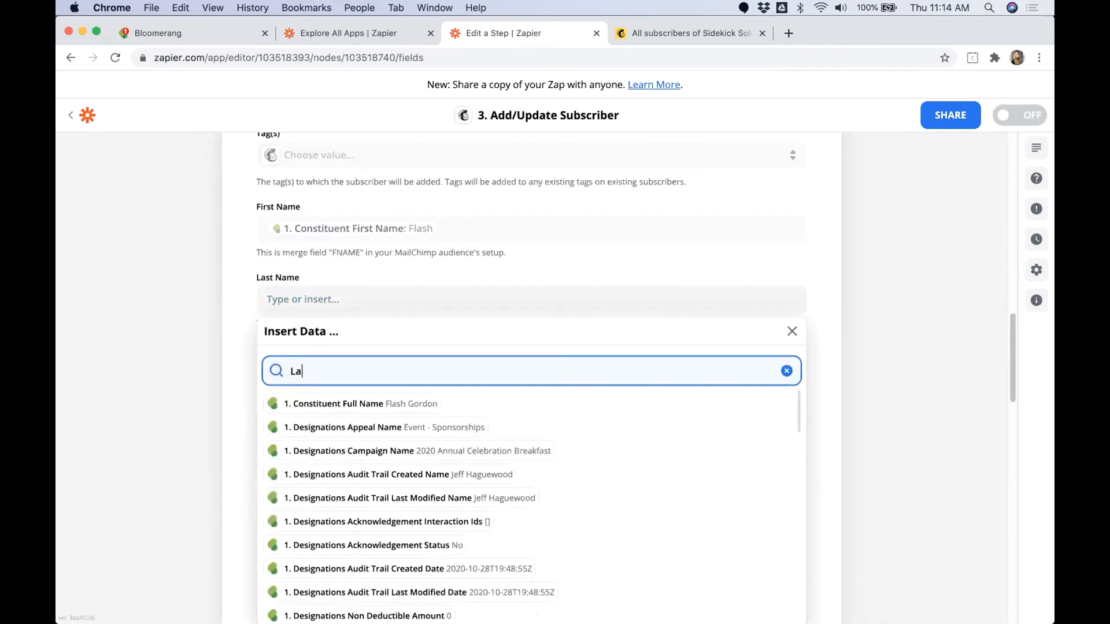
text(st)
click(355, 467)
click(184, 459)
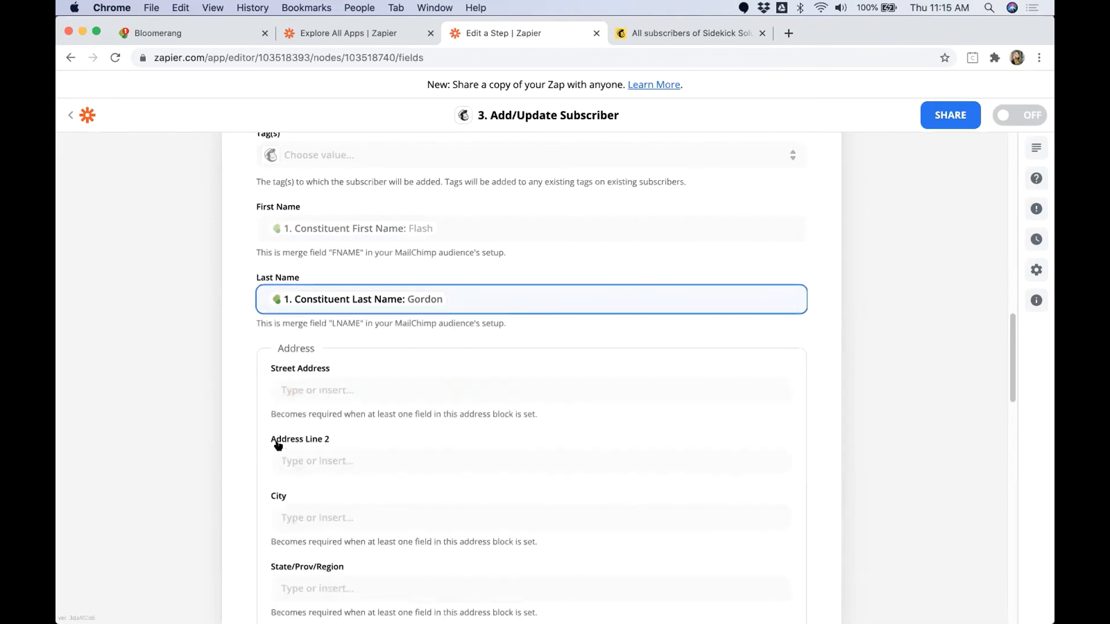
Step: Map the subscriber's Bloomerang Account Number field to the trigger's Constituent Account Number
scroll(278, 445, down, 5)
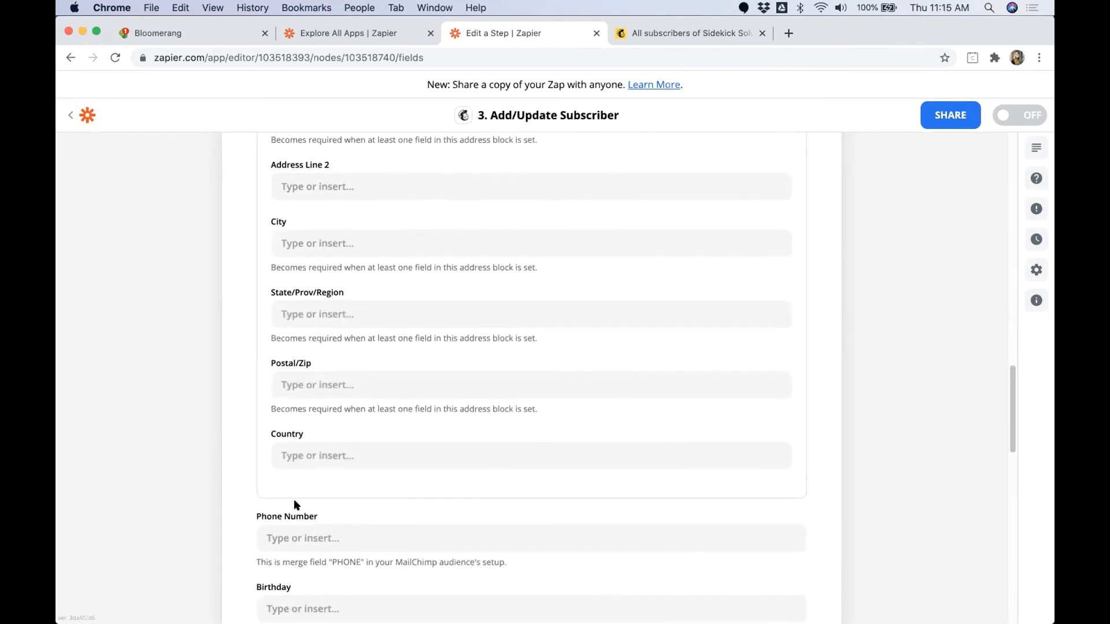
scroll(294, 498, down, 6)
click(294, 301)
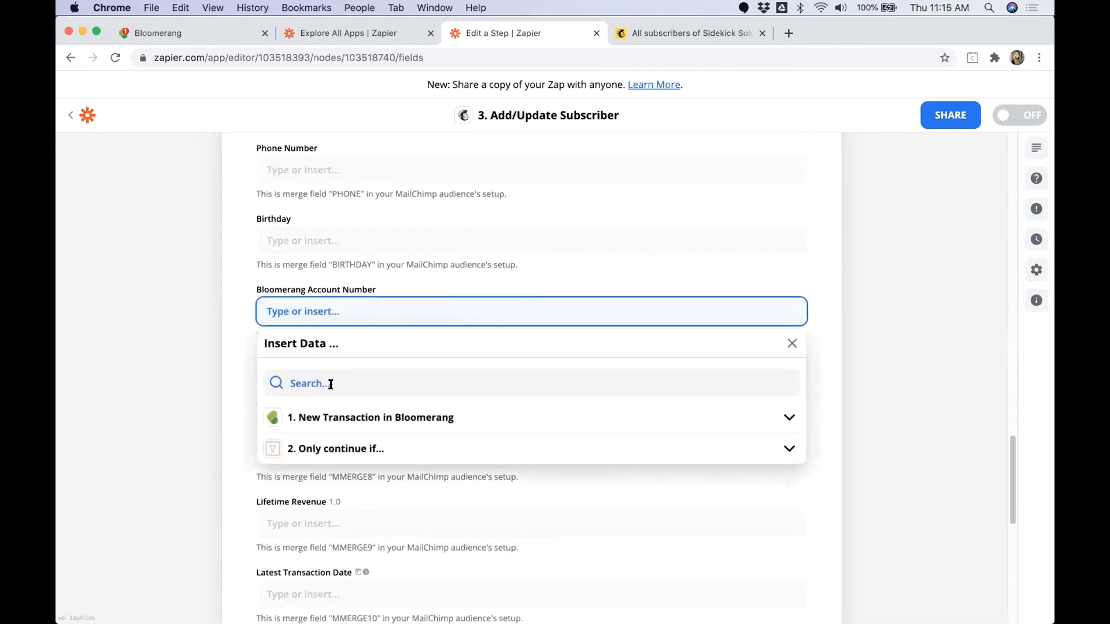
click(331, 384)
text(Account num)
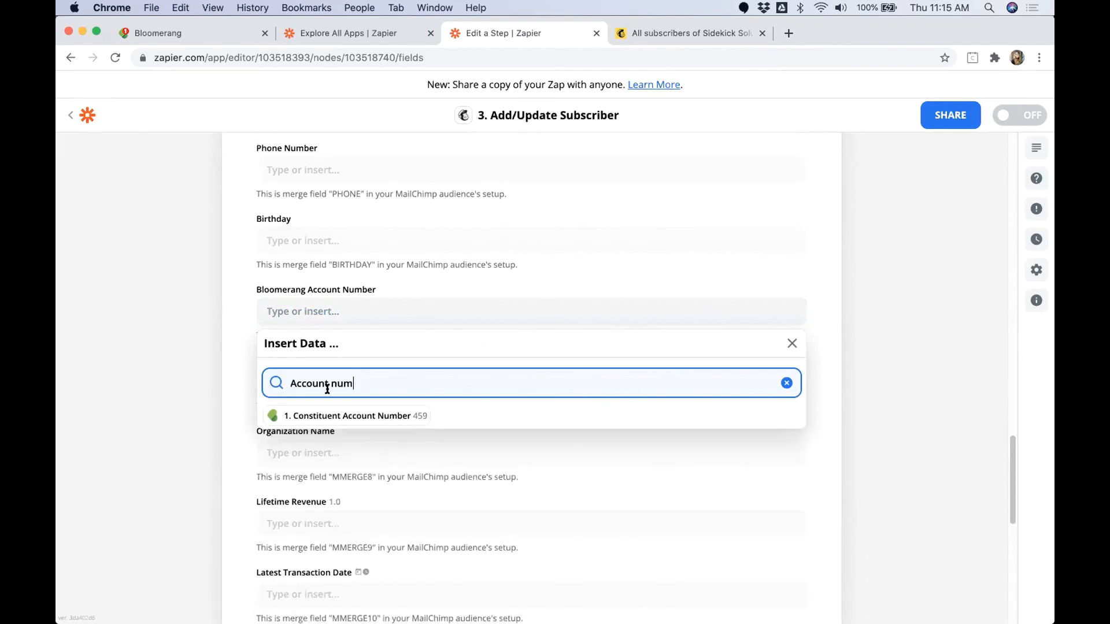
click(306, 416)
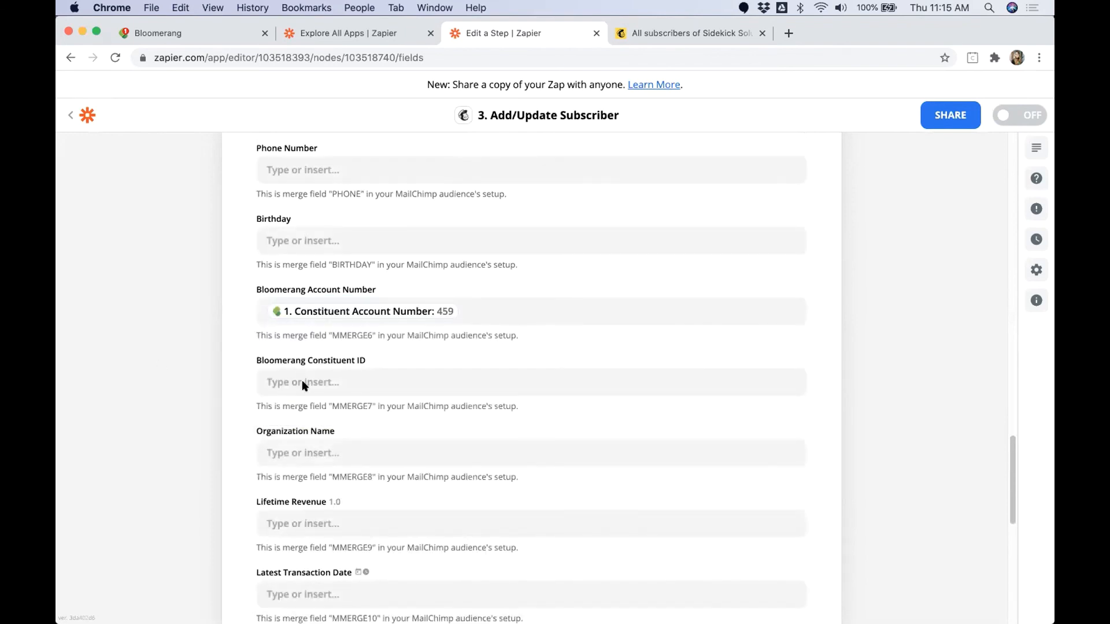
Step: Map the subscriber's Bloomerang Constituent ID field to the trigger's Account ID
click(302, 383)
click(341, 454)
text(Account ID)
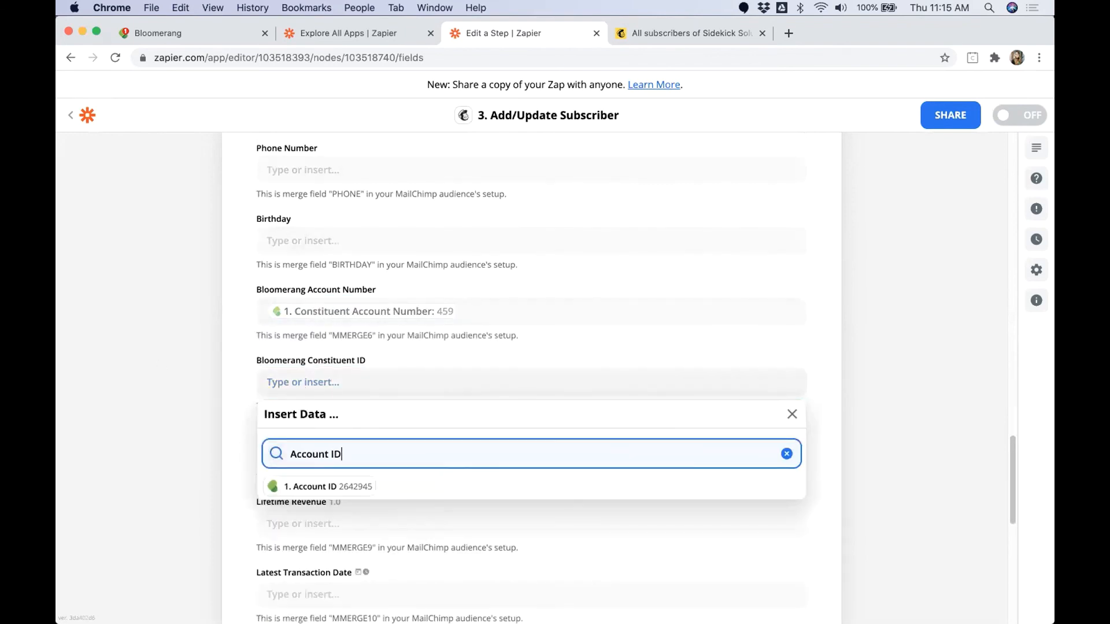
click(327, 486)
click(211, 445)
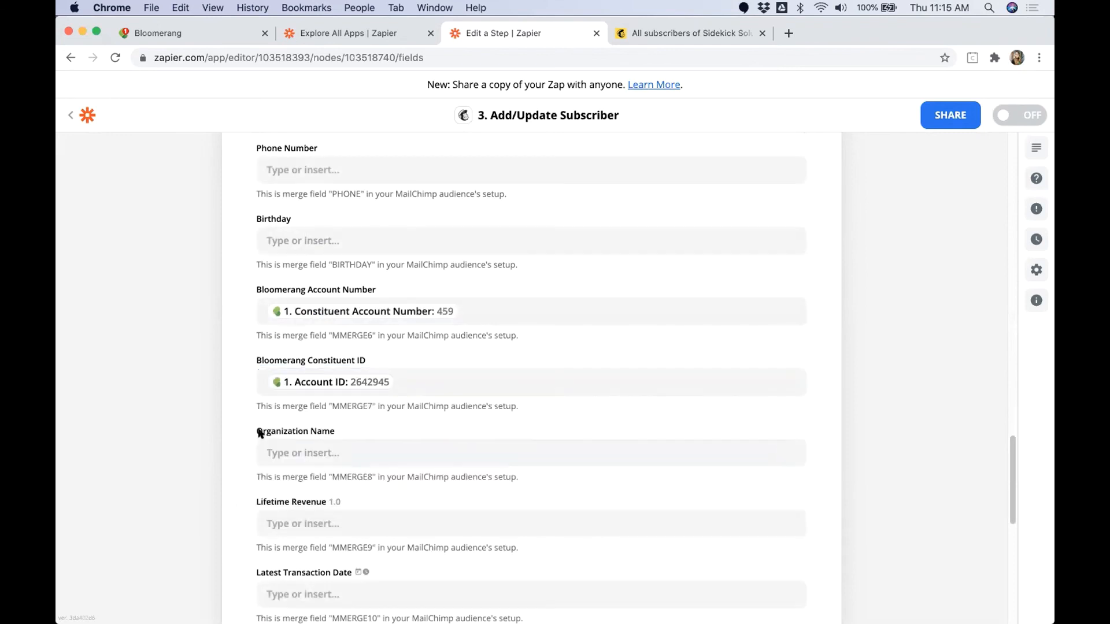
Step: Map Lifetime Revenue to the trigger's Constituent Giving Summary Lifetime Giving Revenue field
scroll(259, 434, down, 5)
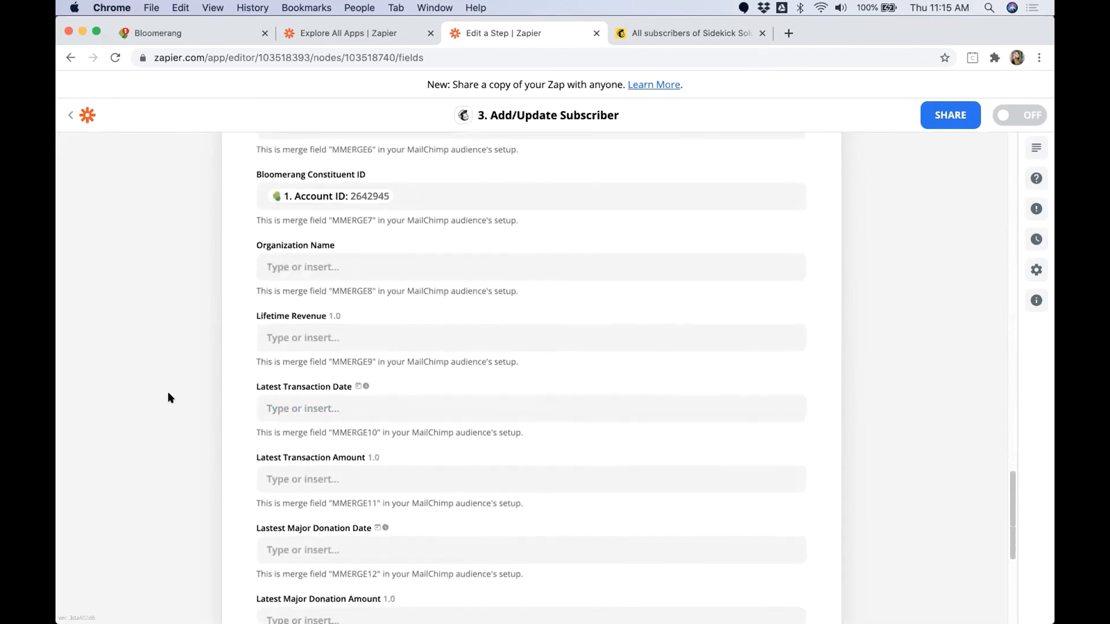
click(292, 317)
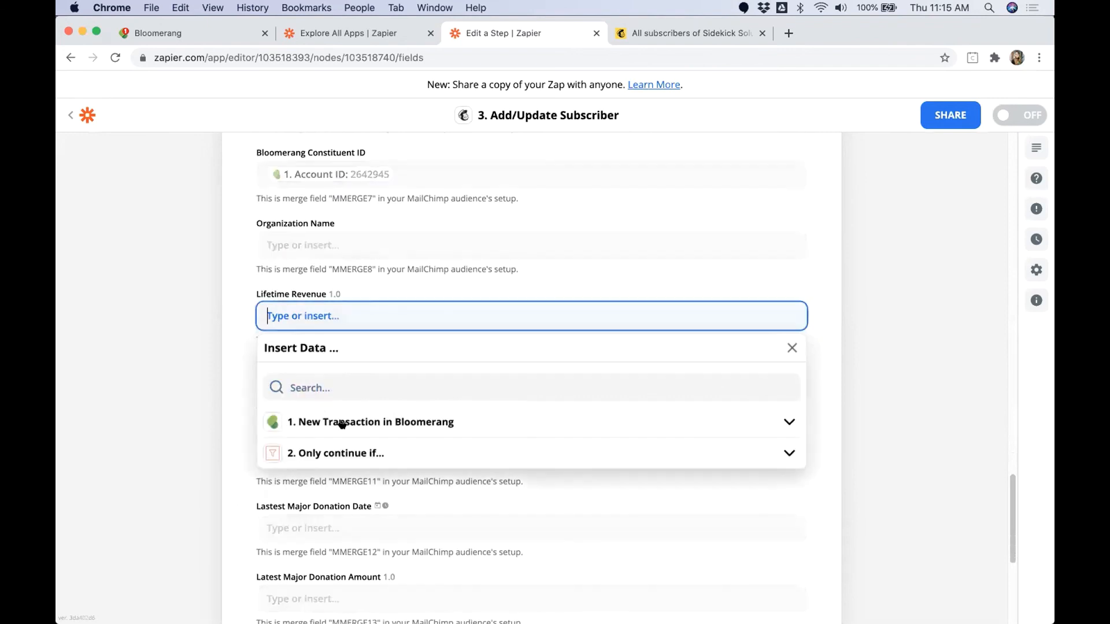
click(348, 383)
text(lifetime)
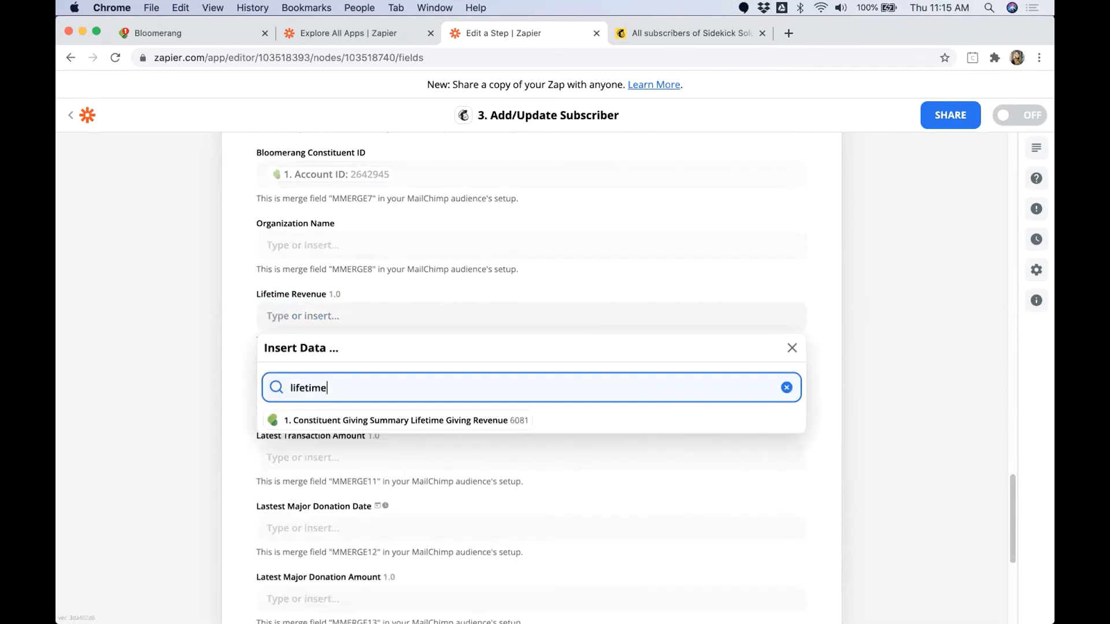
click(391, 413)
Step: Map Latest Transaction Date to the trigger's Constituent Giving Summary Latest Transaction Date field
click(299, 385)
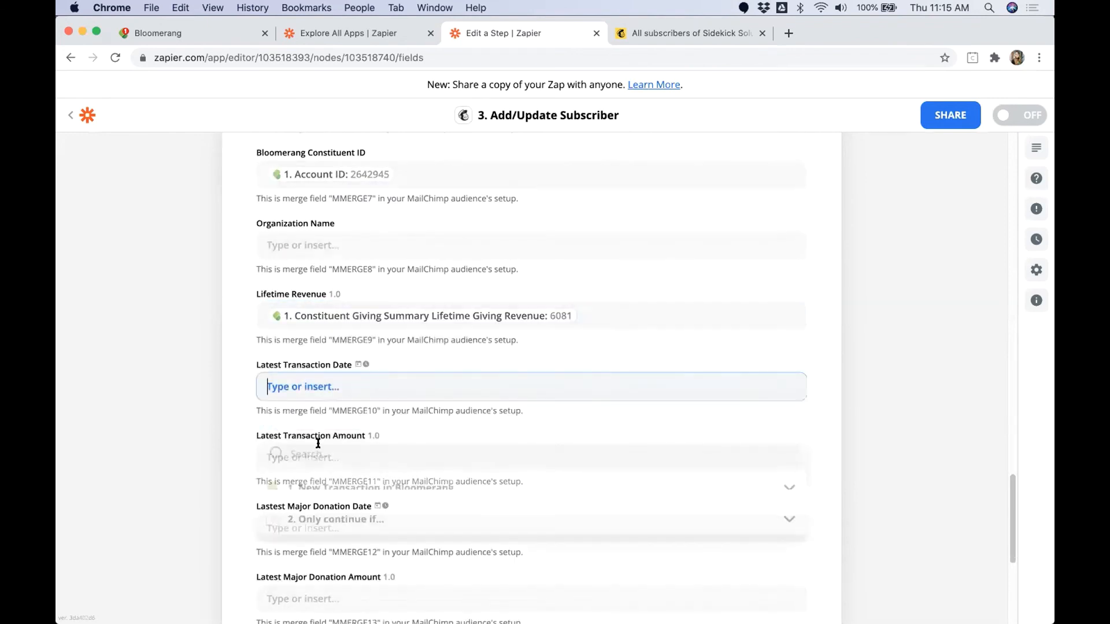
click(329, 454)
text(latest)
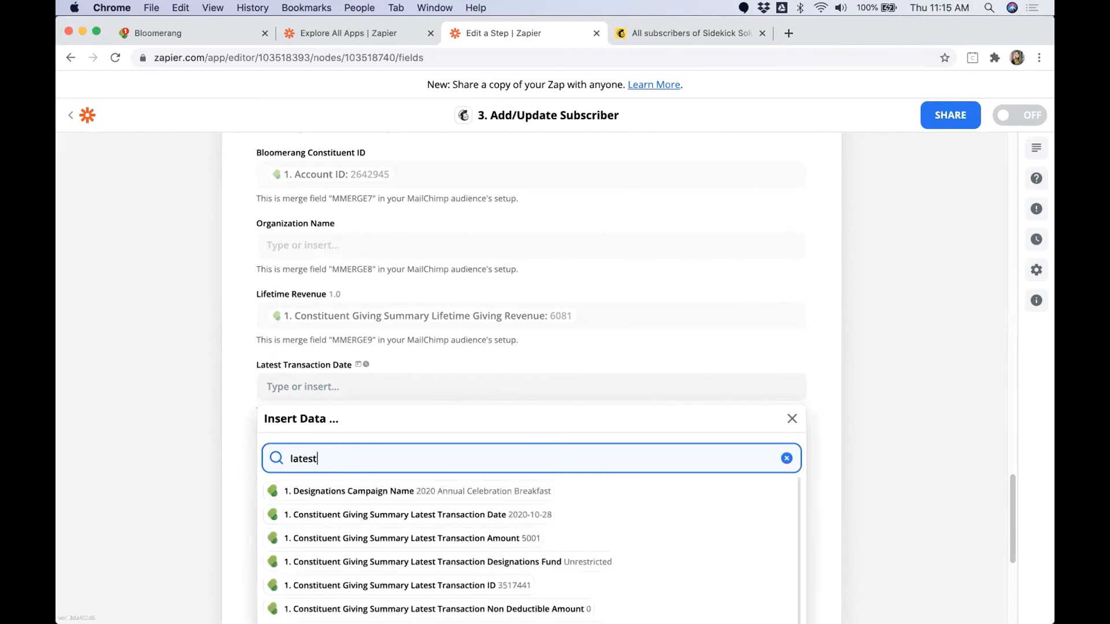
click(428, 514)
Step: Map Latest Transaction Amount to the trigger's Constituent Giving Summary Latest Transaction Amount field
click(339, 458)
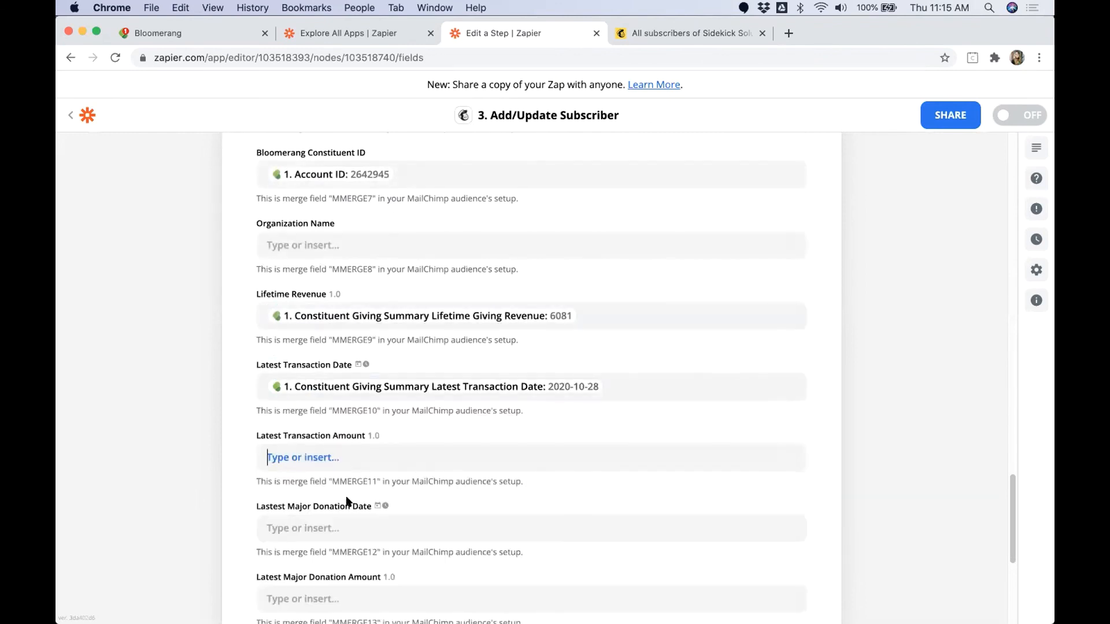
click(348, 527)
text(latest)
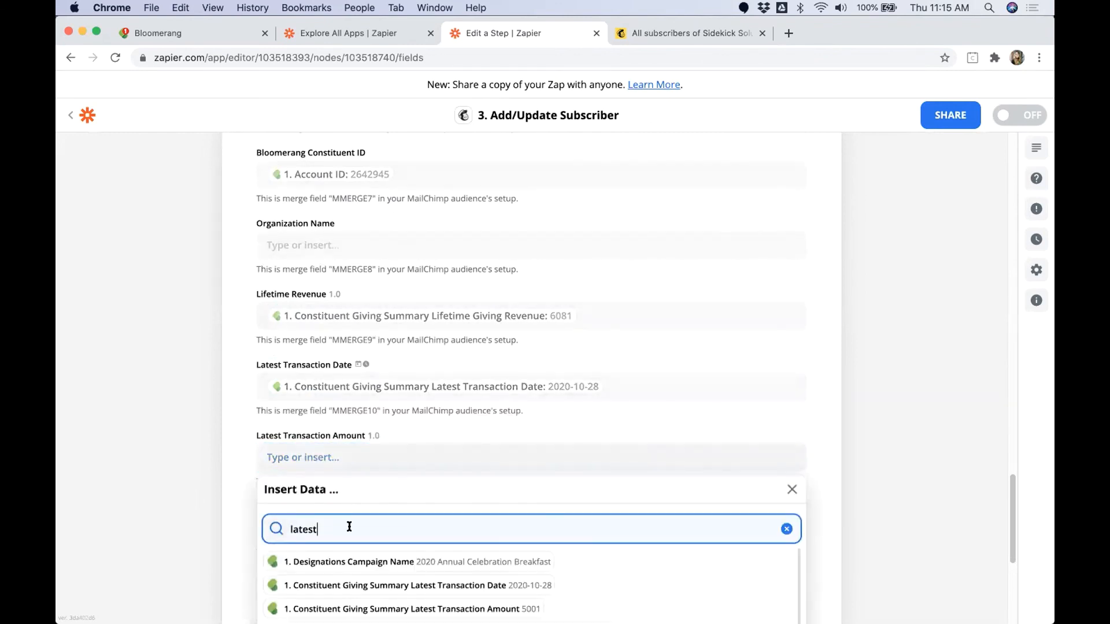
click(471, 609)
click(215, 532)
Step: Map the latest major donation date merge field to the trigger transaction's Date
scroll(219, 502, down, 2)
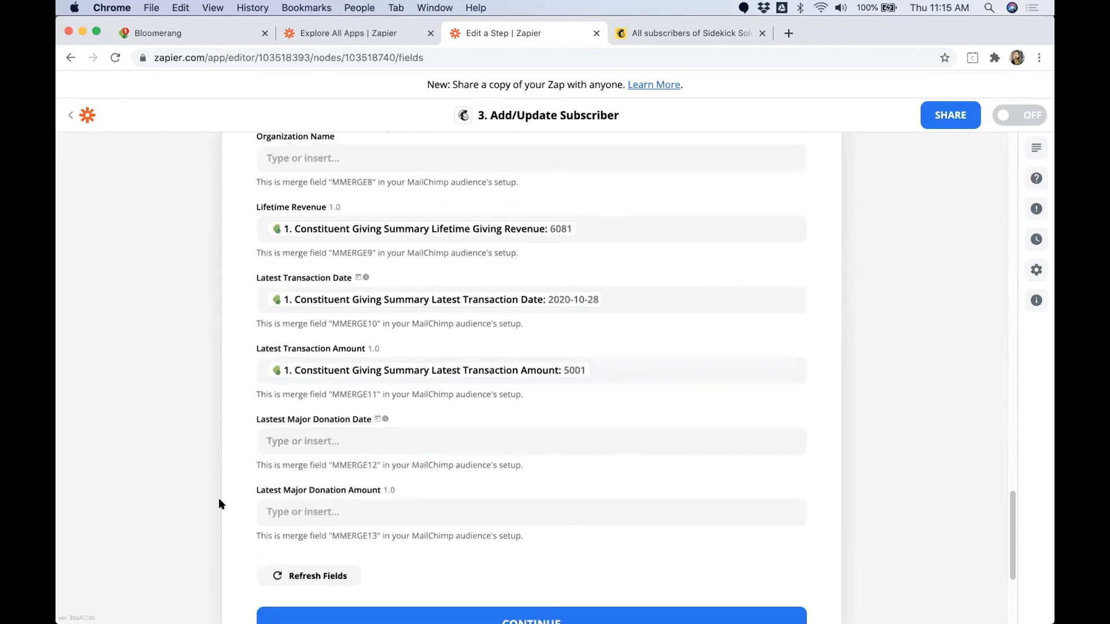
drag(256, 420, 370, 416)
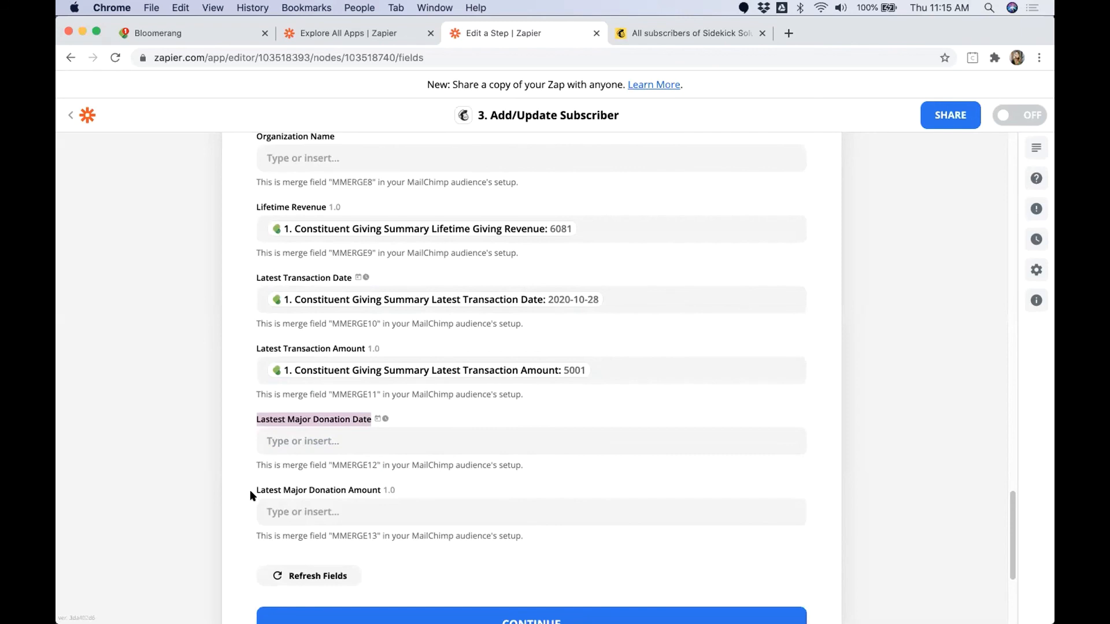
drag(255, 490, 381, 490)
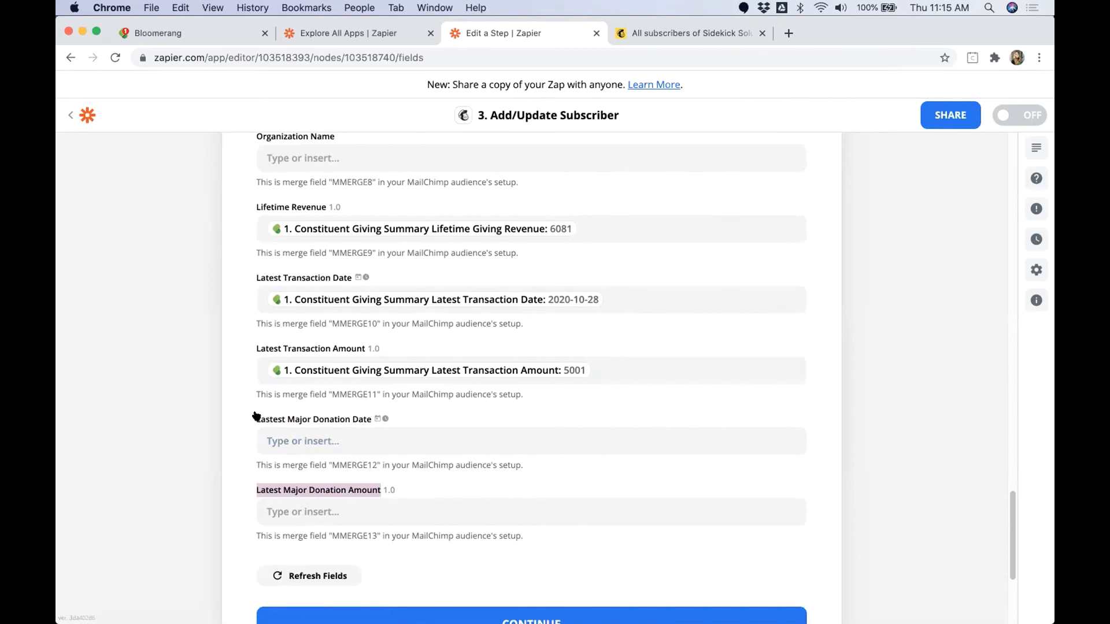
drag(251, 418, 369, 424)
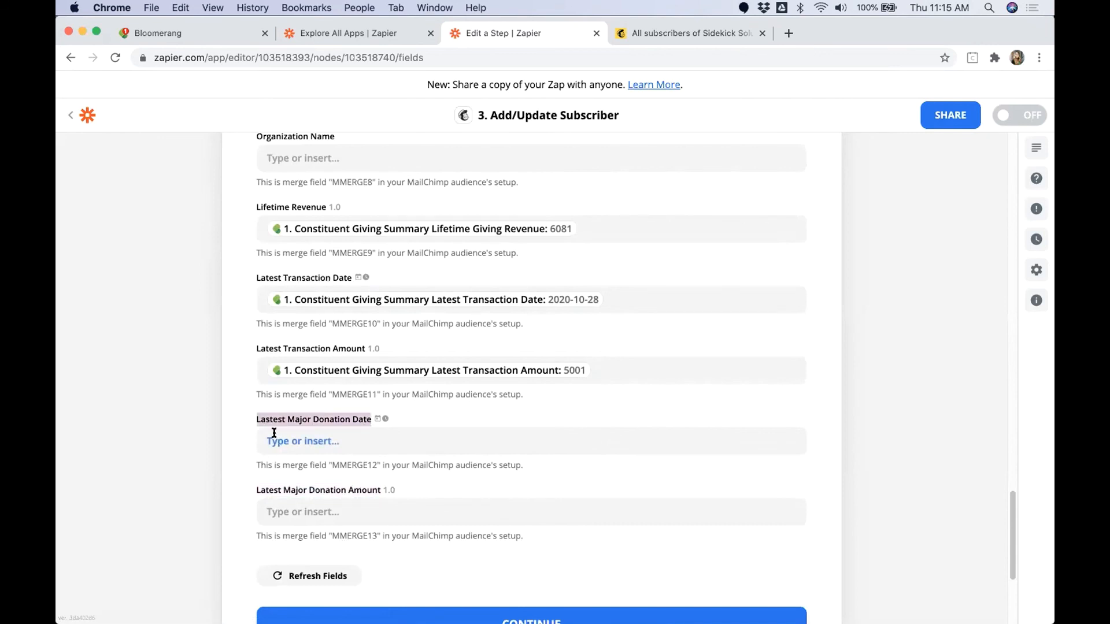
click(327, 449)
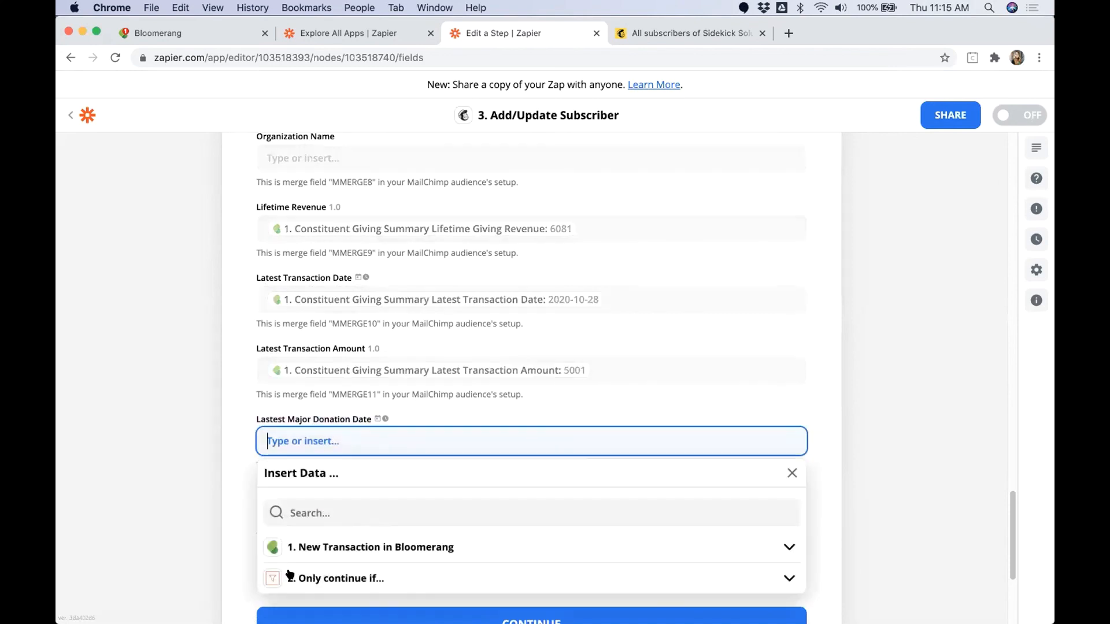
click(325, 513)
text(Date)
click(321, 544)
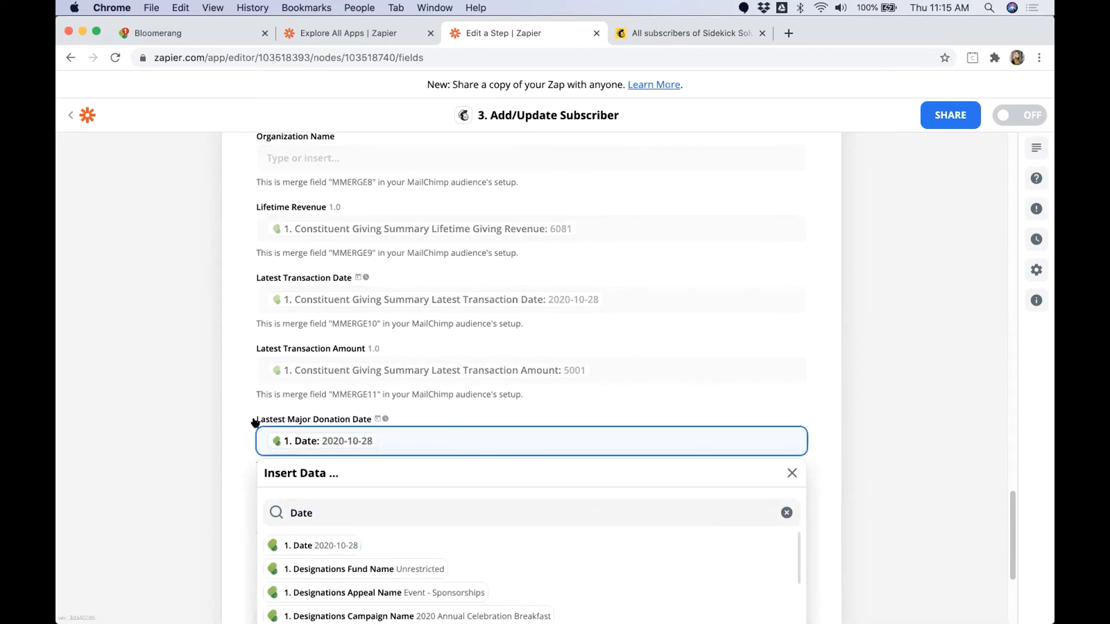
triple_click(344, 421)
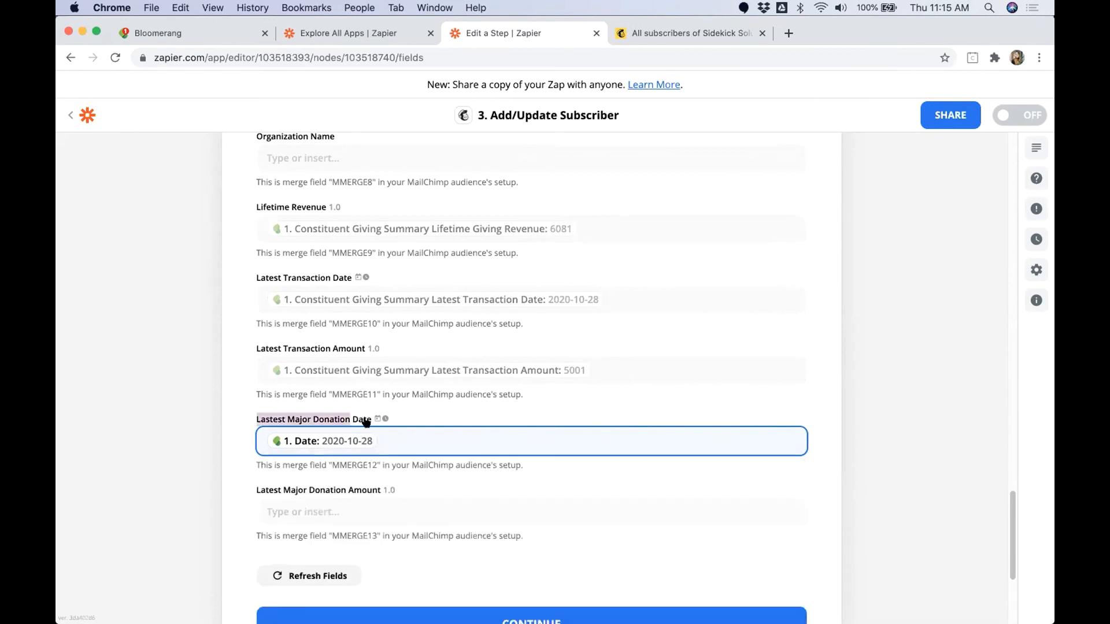
Step: Map Latest Major Donation Amount to the trigger transaction's Amount
click(332, 511)
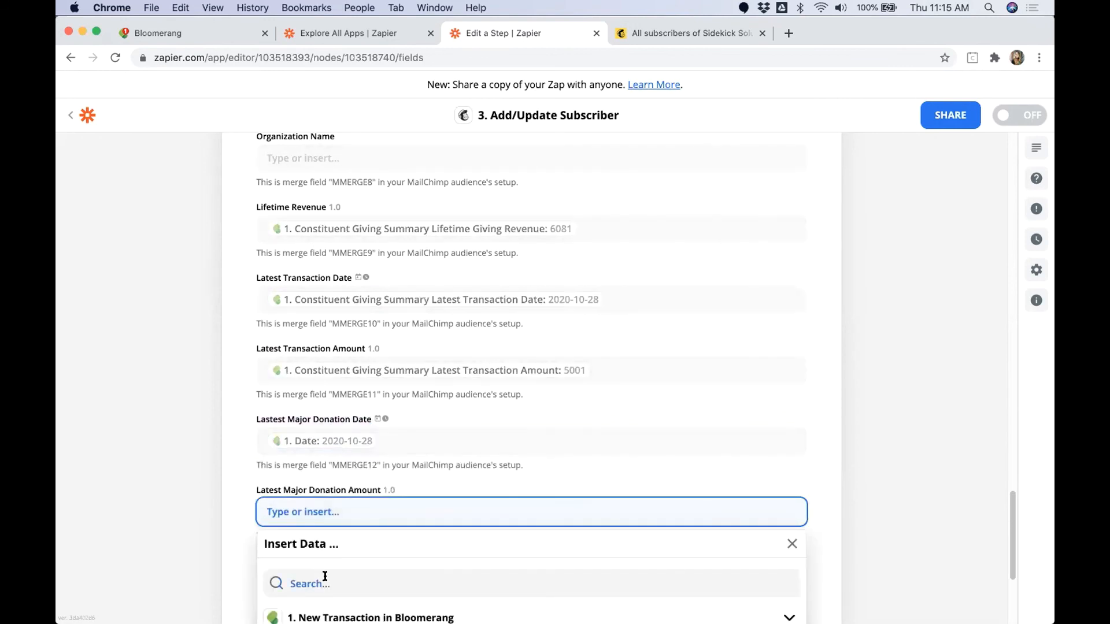
click(325, 576)
text(Amount)
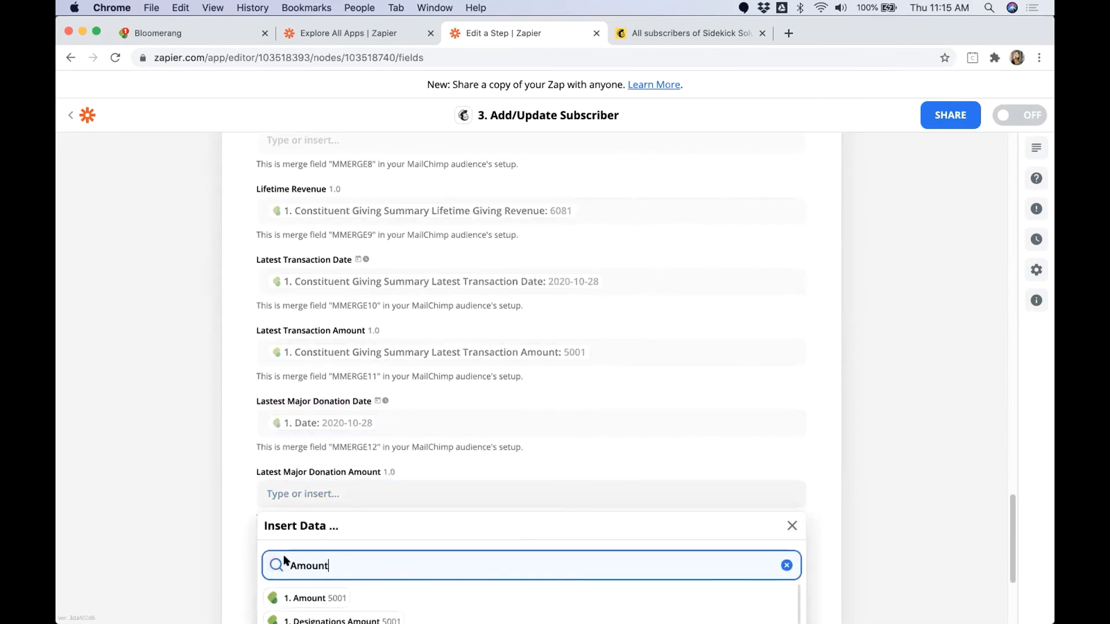
click(303, 597)
click(190, 509)
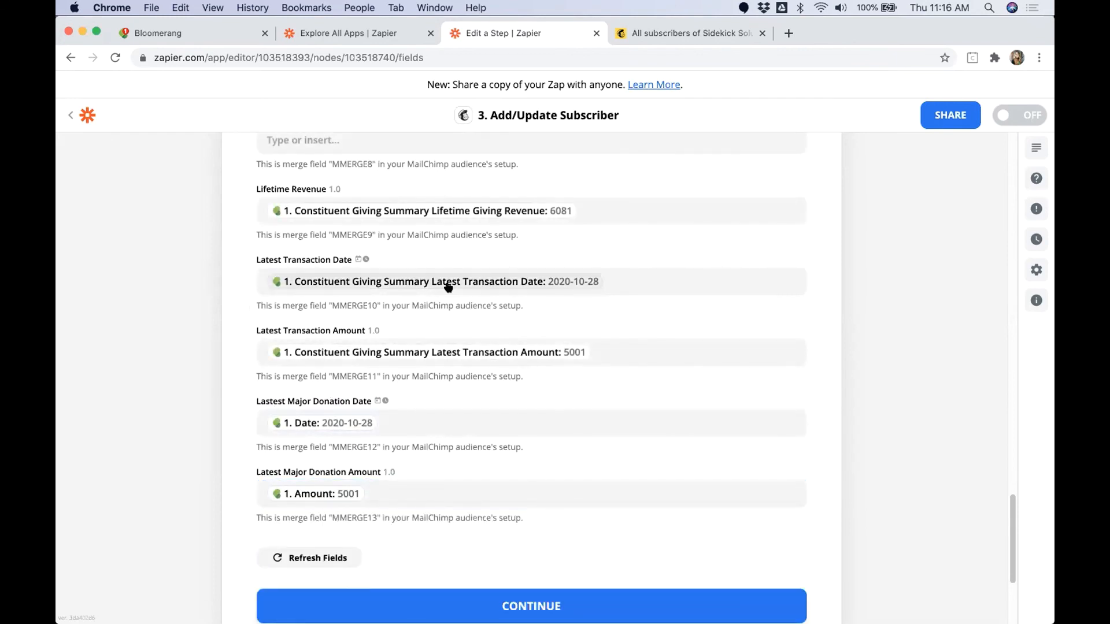
Step: Compare the latest transaction date and amount mappings with the latest major donation date and amount mappings
drag(258, 260, 344, 262)
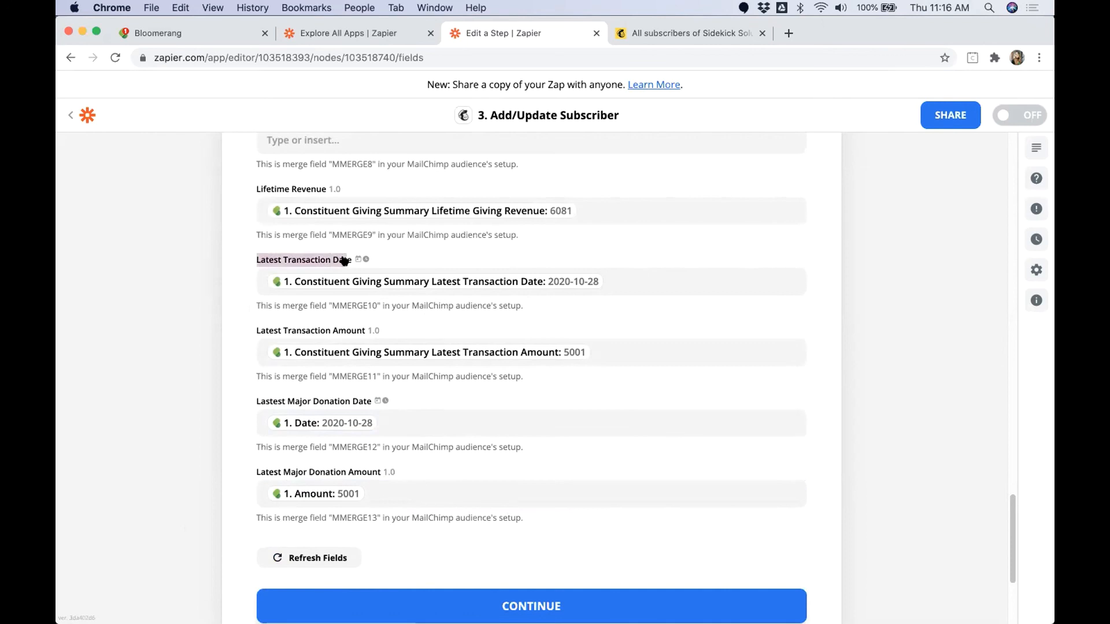
drag(253, 330, 365, 335)
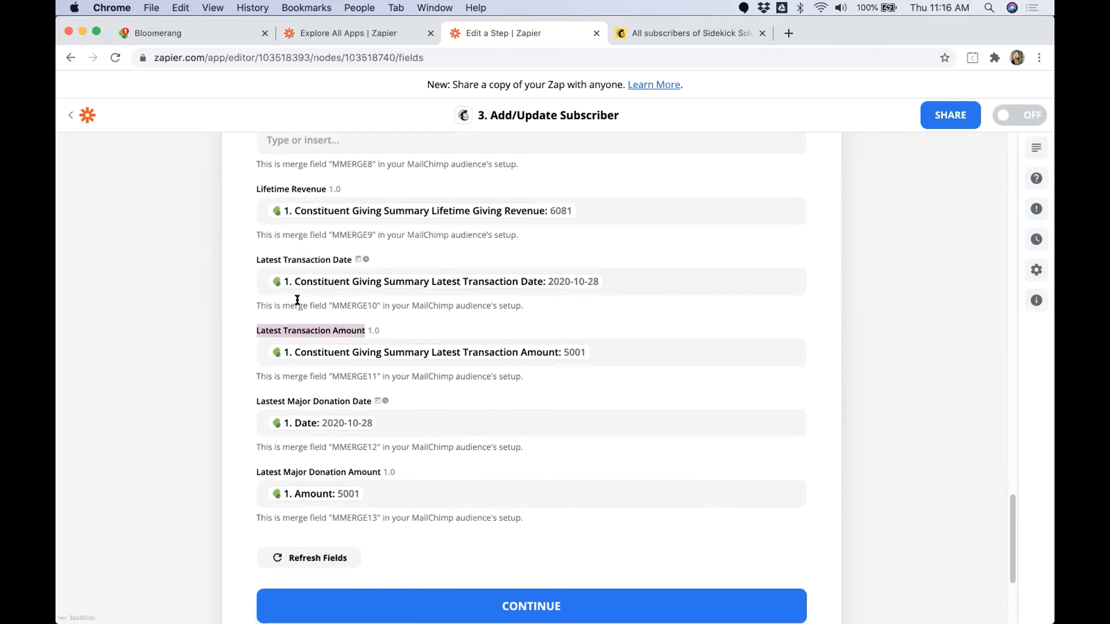
drag(255, 401, 368, 401)
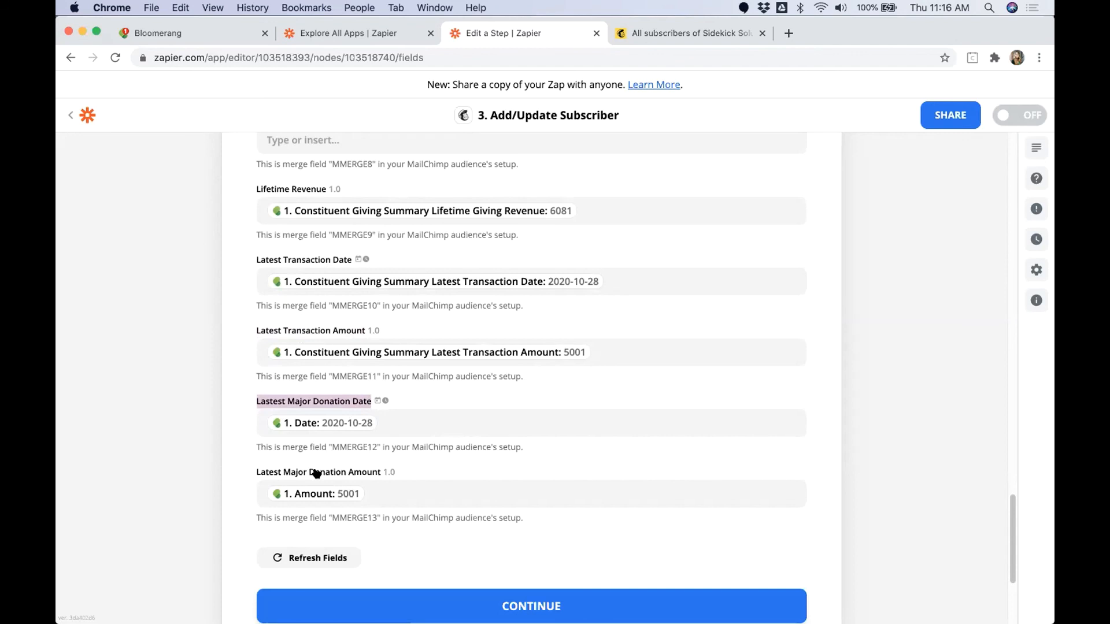
click(253, 399)
triple_click(289, 401)
drag(255, 332, 360, 332)
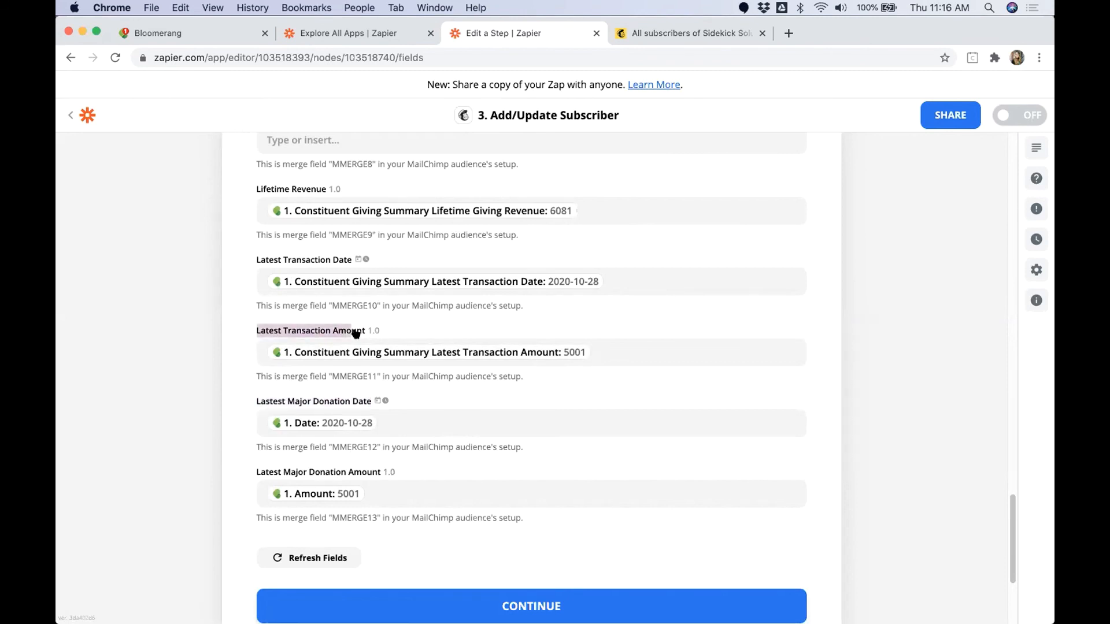
drag(256, 260, 352, 263)
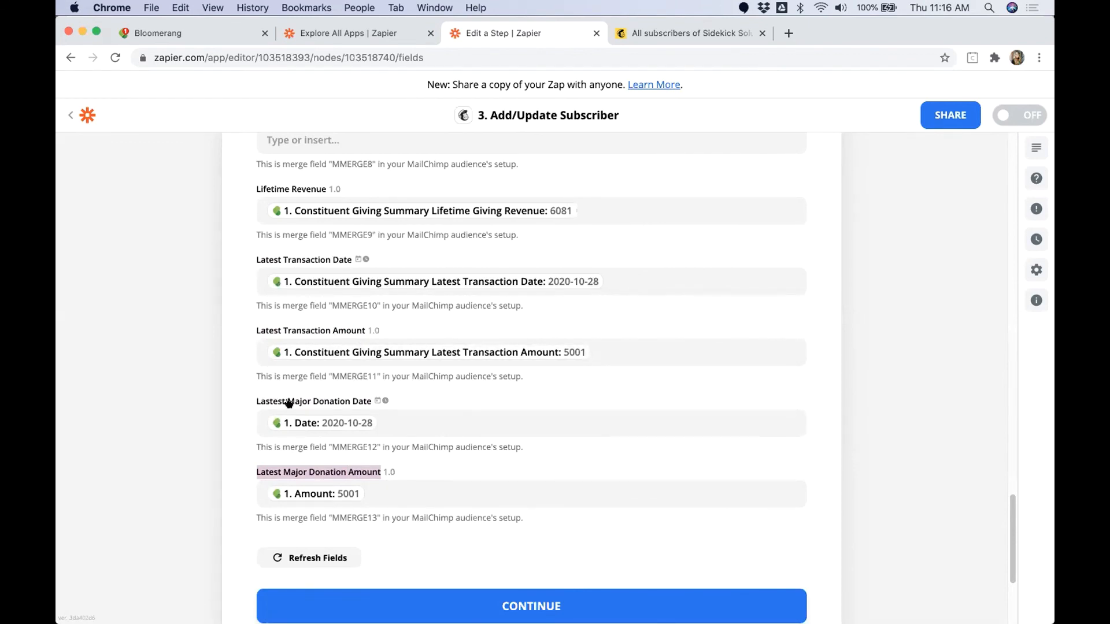
Step: Send the configured test subscriber to Mailchimp and finish editing the Add/Update Subscriber action
click(475, 599)
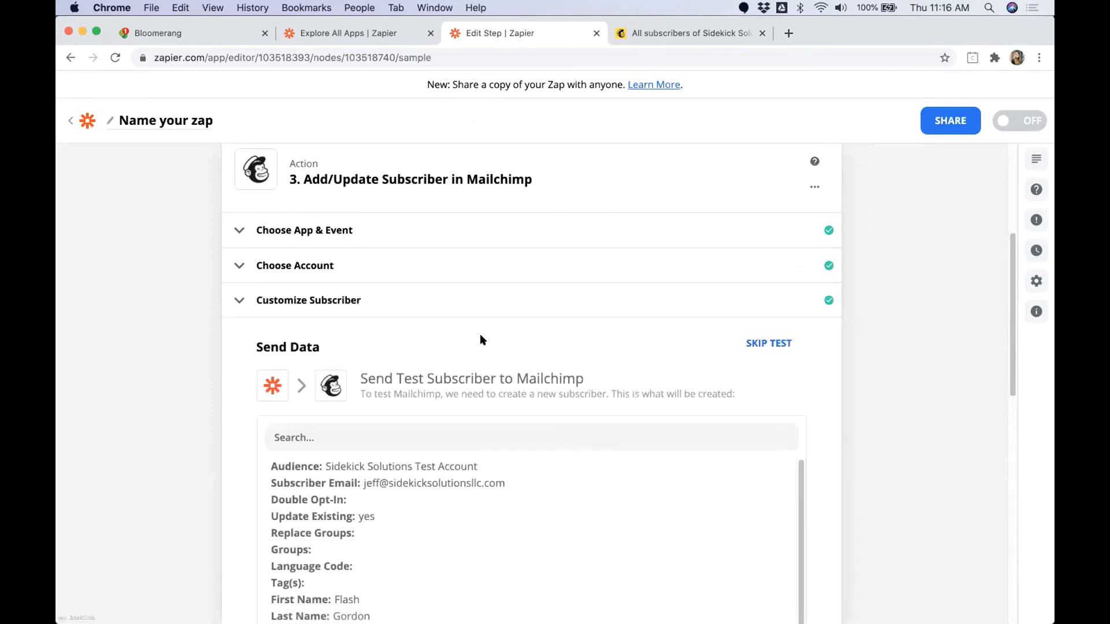
scroll(441, 341, down, 10)
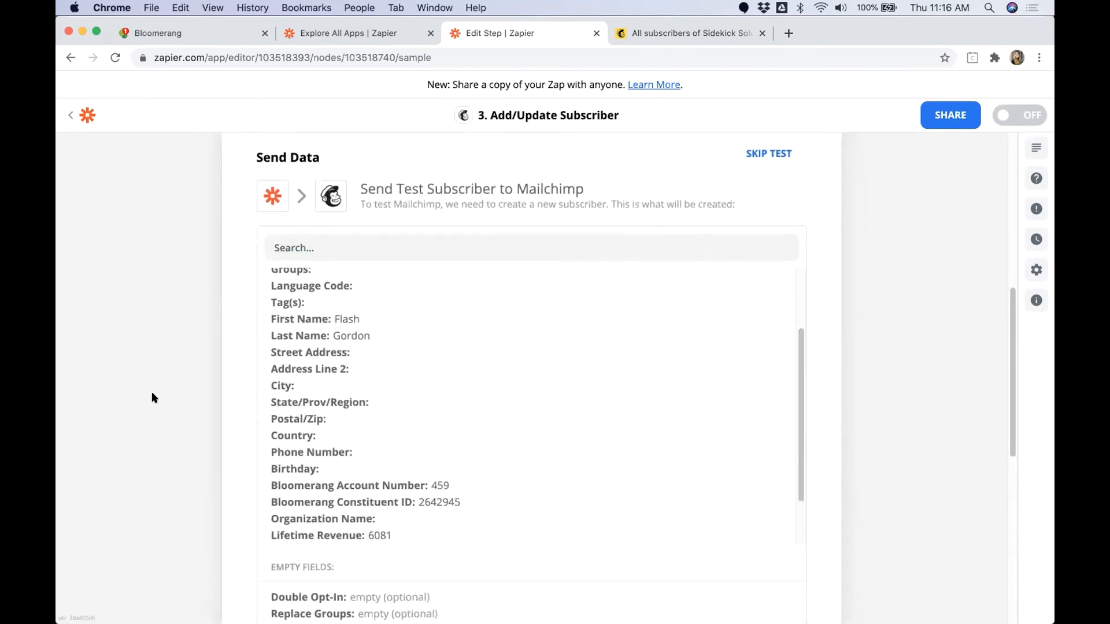
click(359, 505)
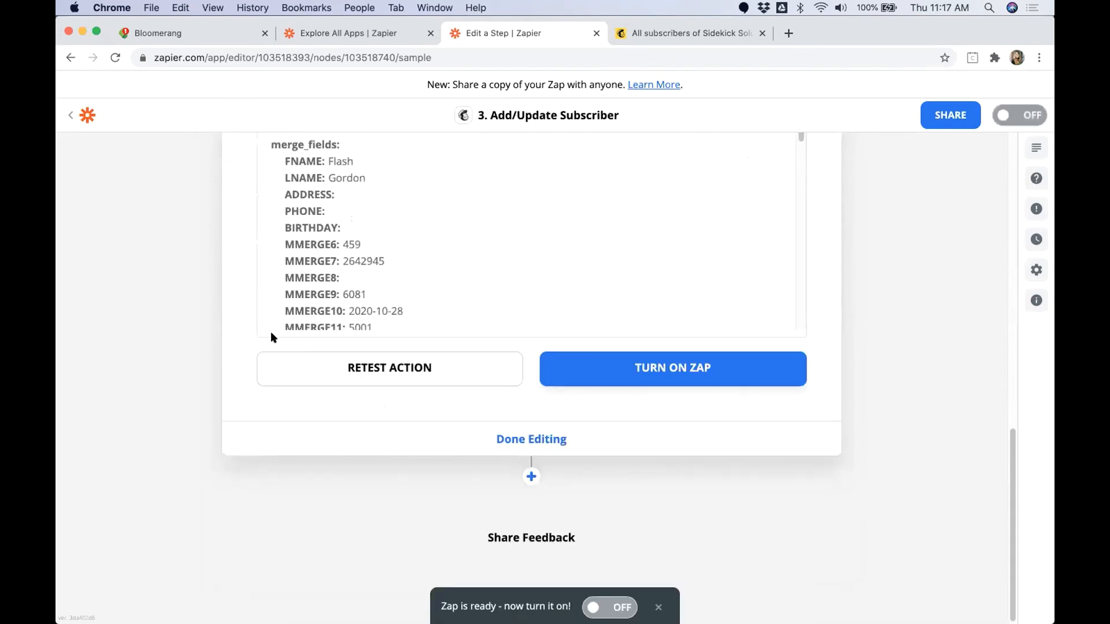
click(508, 442)
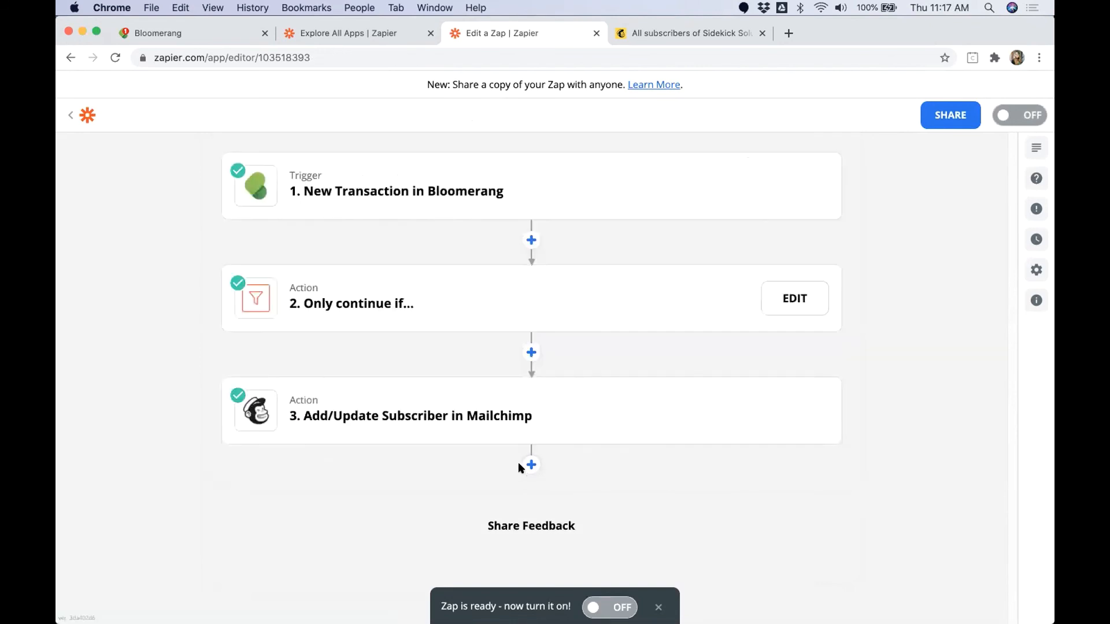
Step: Add a fourth Mailchimp action at the end of the zap using the Create Custom Event action event
click(530, 465)
text(Mailchimp)
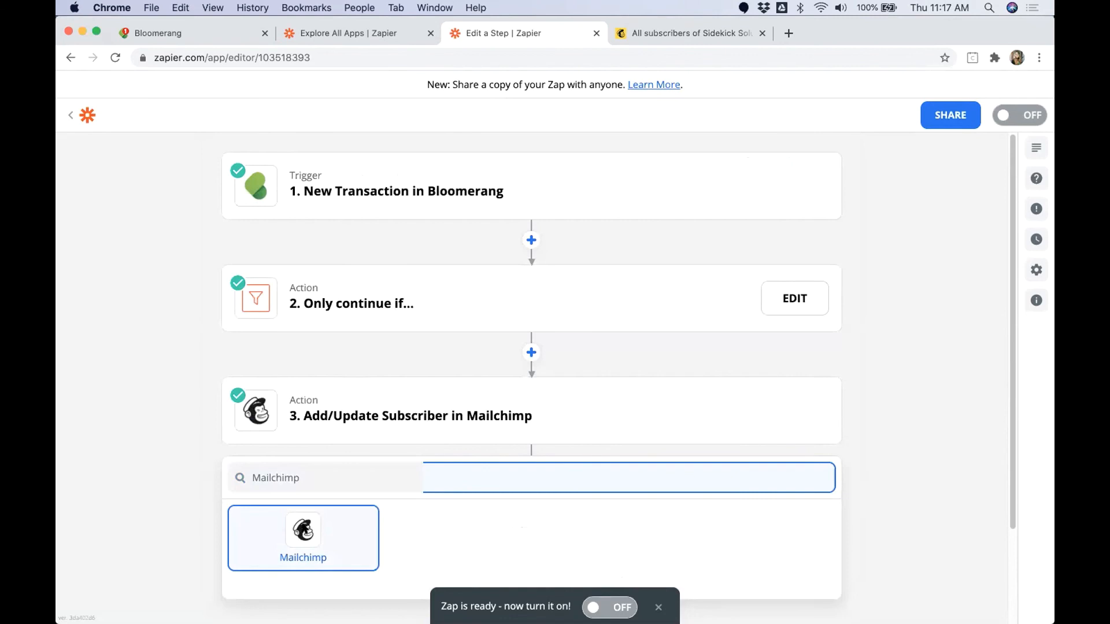
click(303, 524)
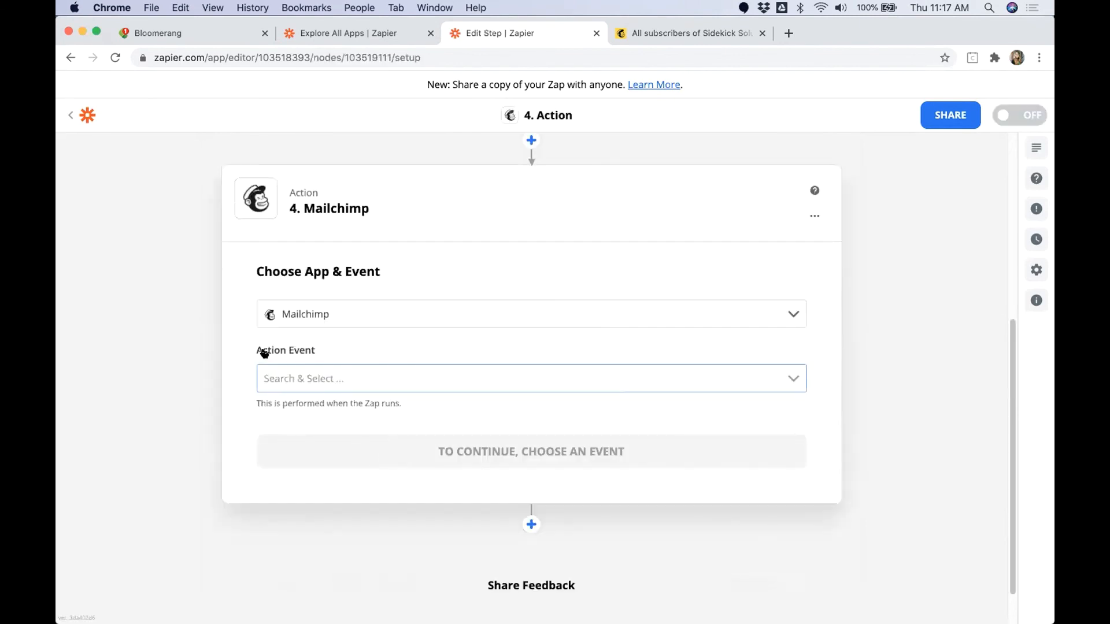
click(336, 384)
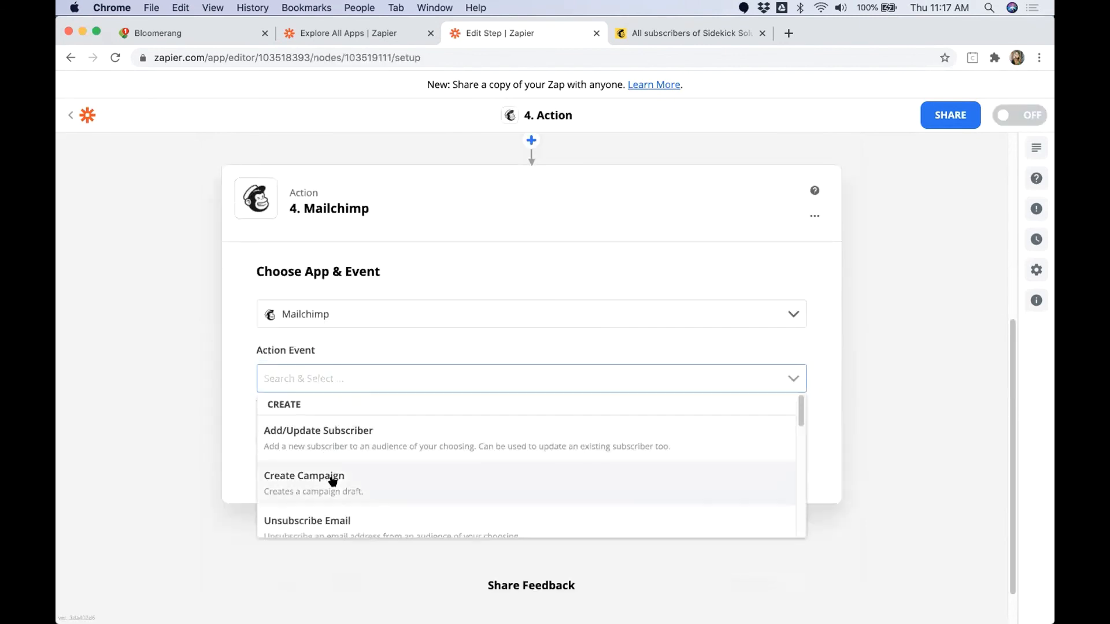
scroll(332, 479, down, 3)
scroll(332, 478, down, 5)
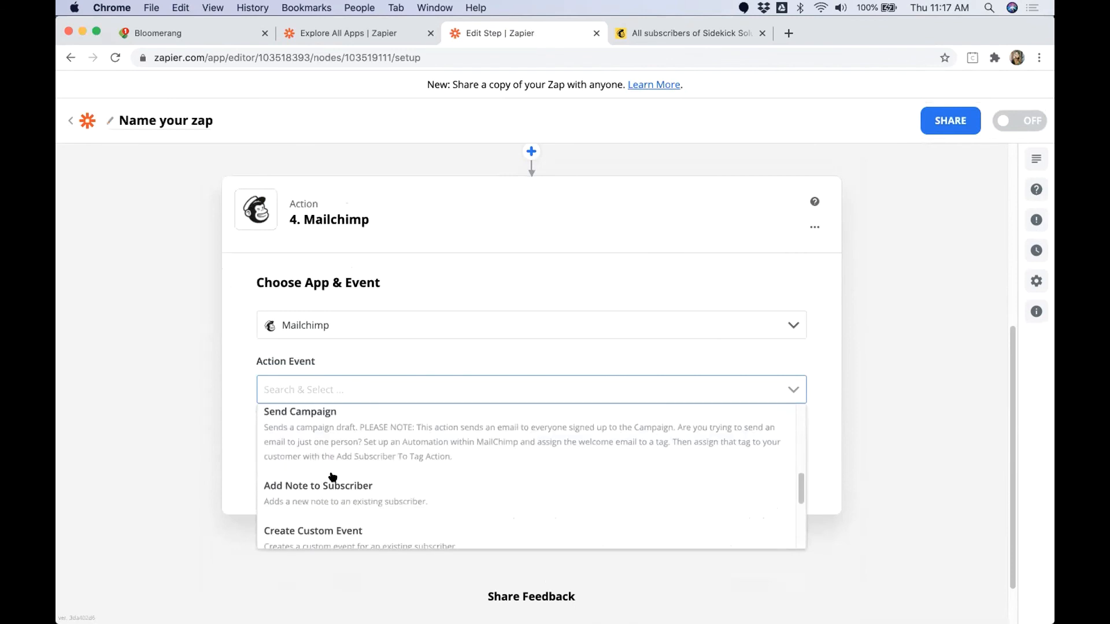
click(390, 515)
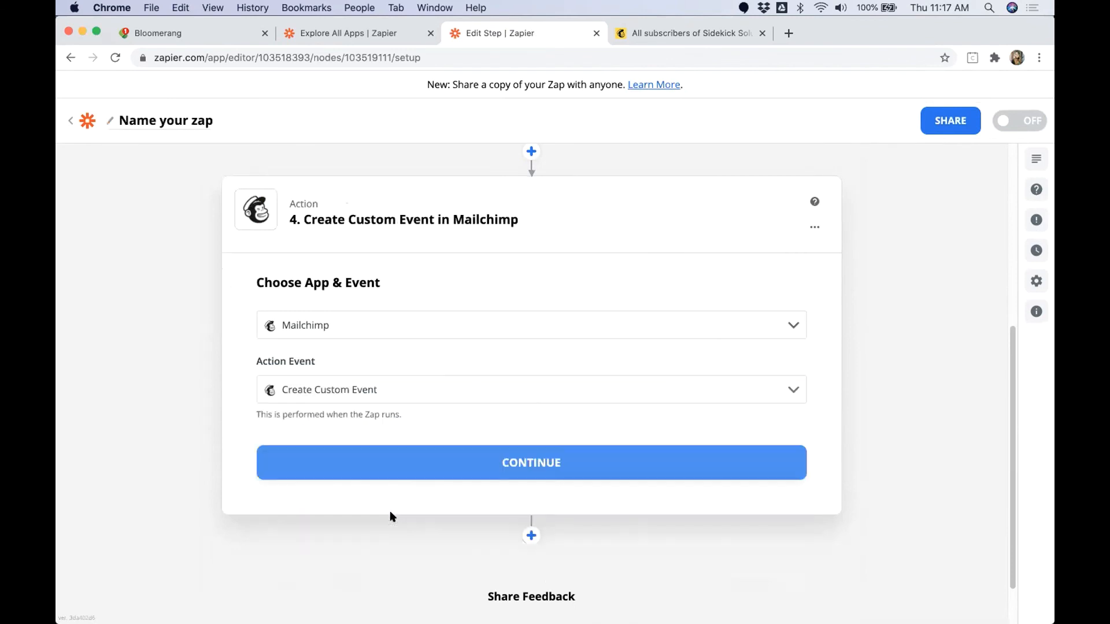
click(379, 462)
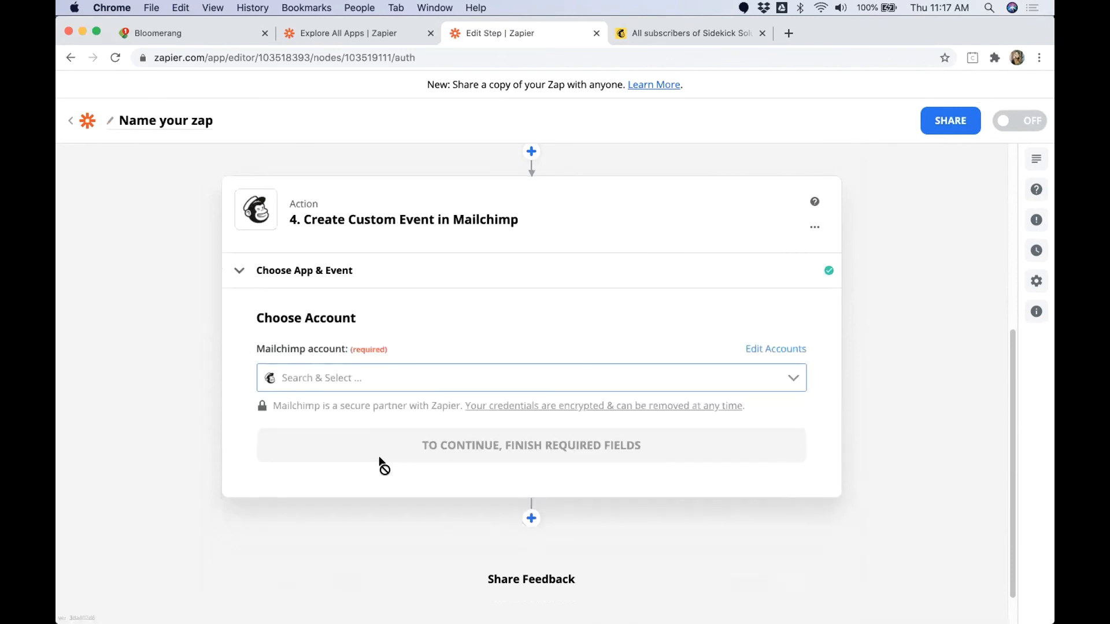
Step: Choose the Sidekick Solutions Sandbox Mailchimp account for the custom event action and continue to its customization
click(357, 376)
click(338, 424)
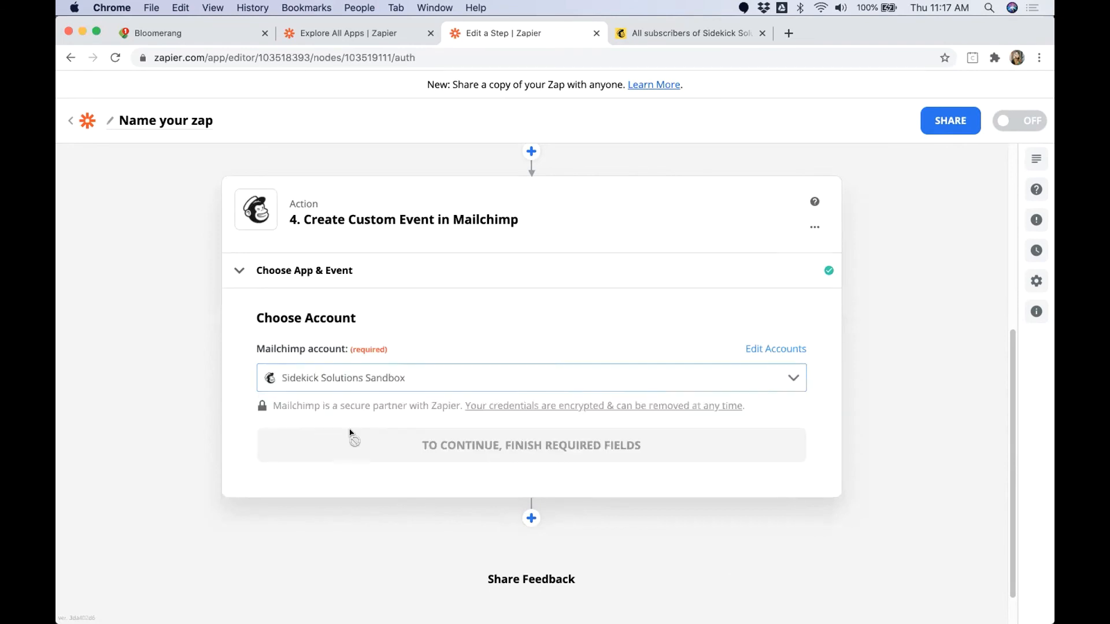
click(359, 445)
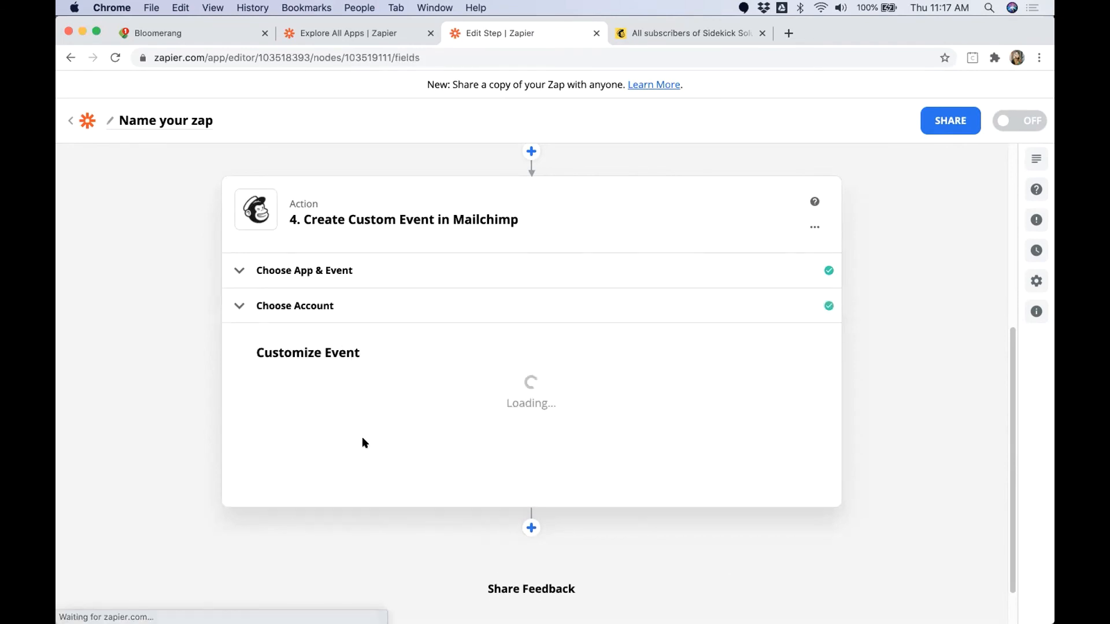
Step: Set the audience to Sidekick Solutions Test Account and map Email Address to the trigger's Constituent Primary Email Value
click(312, 407)
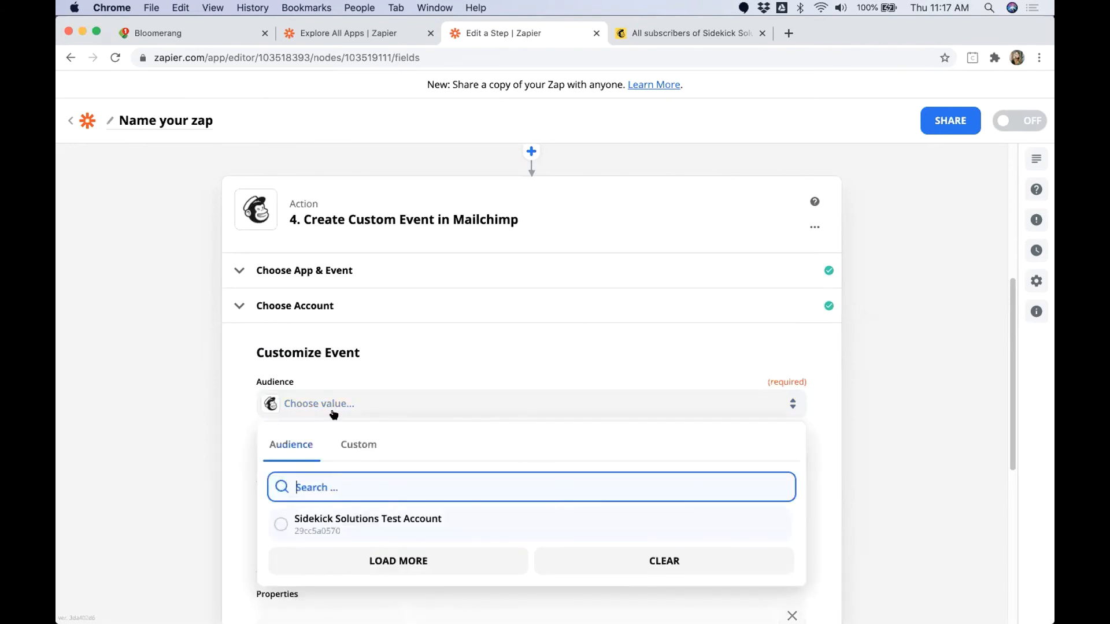
click(345, 517)
click(335, 460)
click(312, 530)
text(email)
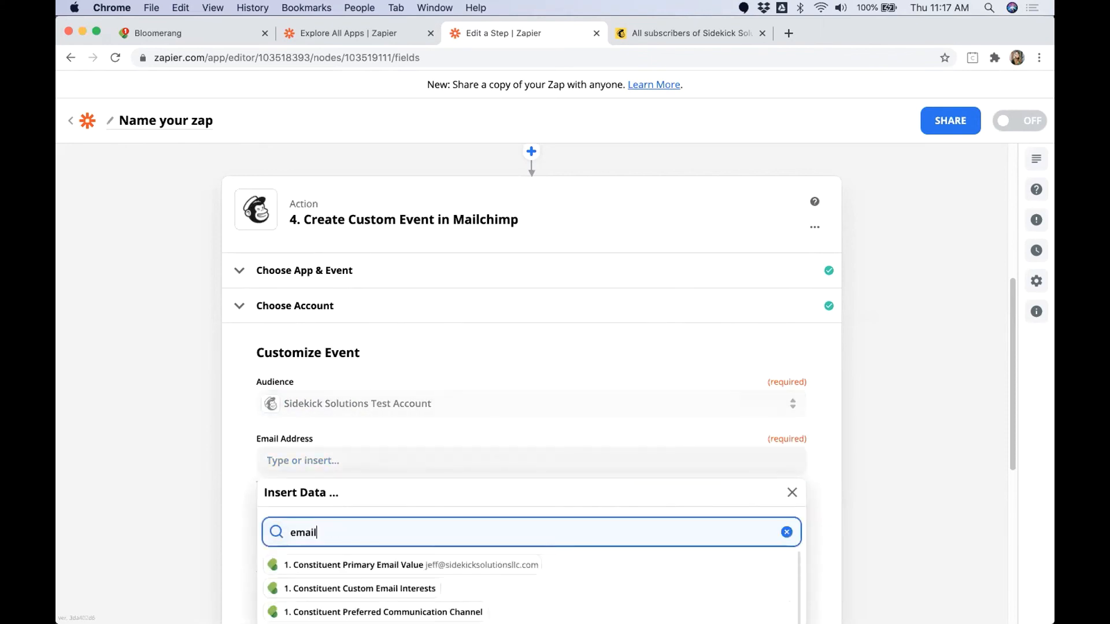
click(410, 565)
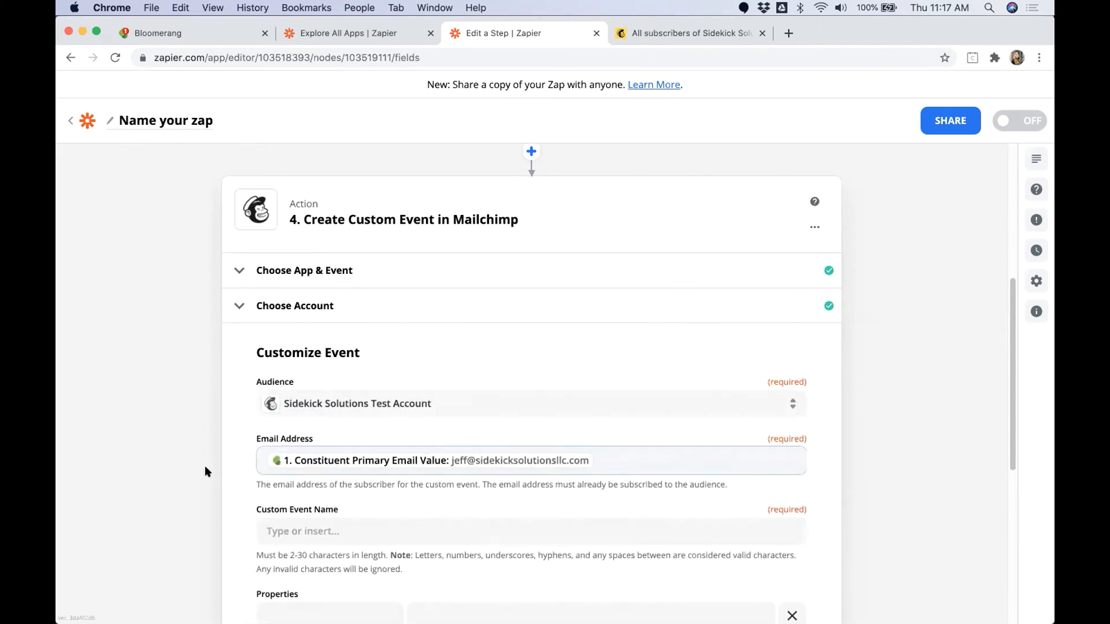
Step: Name the custom event major_donation
scroll(242, 314, down, 3)
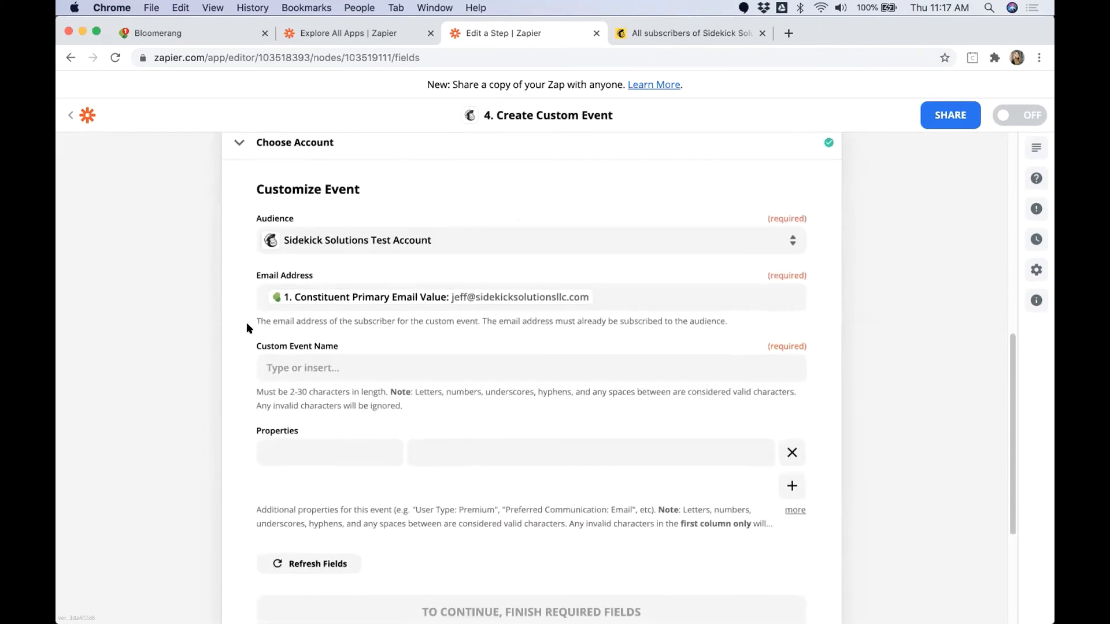
click(354, 361)
text(major)
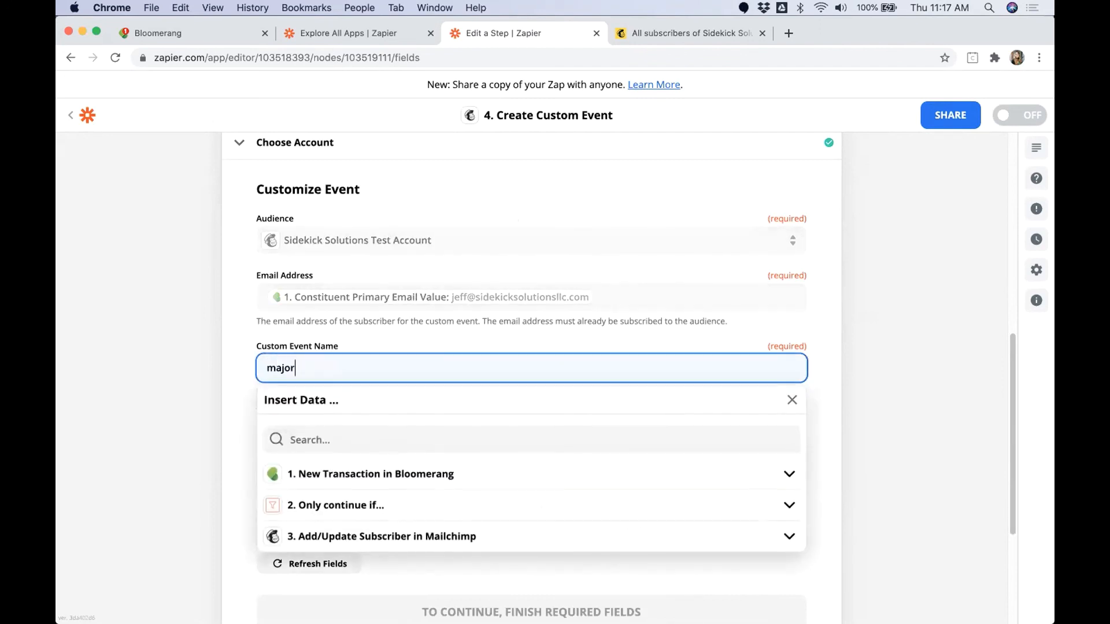
text(_donation)
click(911, 354)
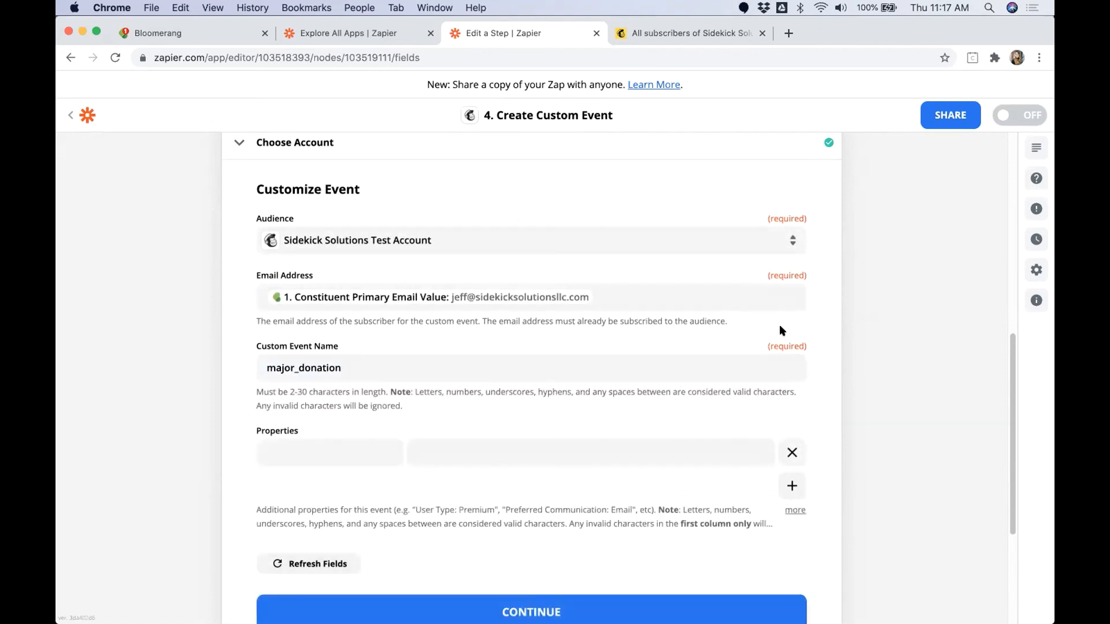
Step: Define a Date property for the custom event and map it to the trigger transaction's Date
click(339, 434)
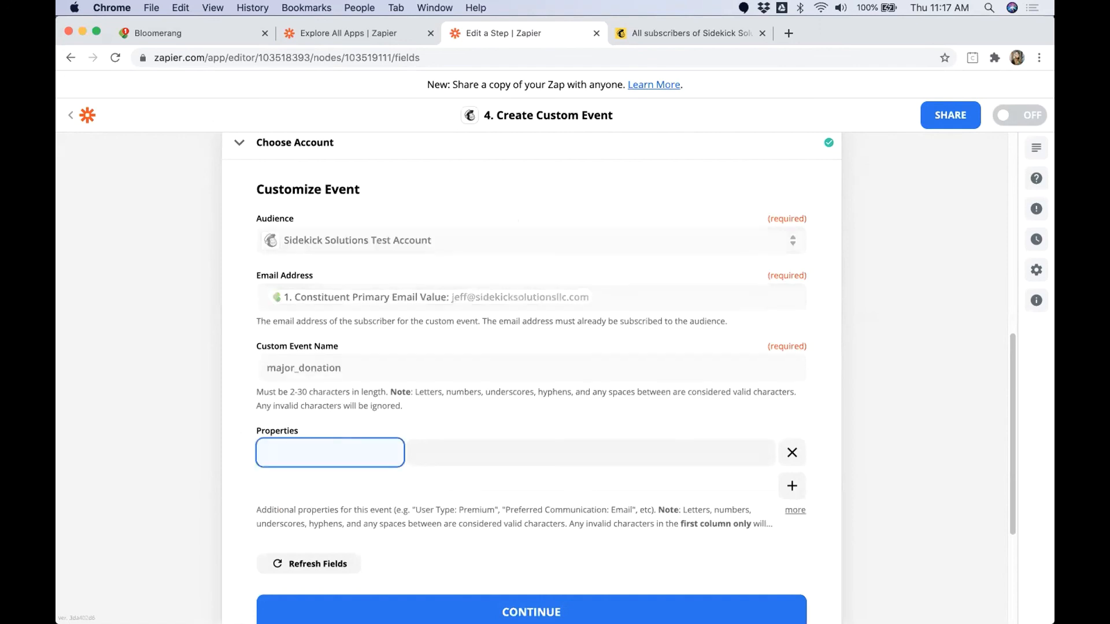
text(Am)
key(BackSpace)
key(BackSpace)
text(Date)
key(Tab)
click(480, 526)
text(date)
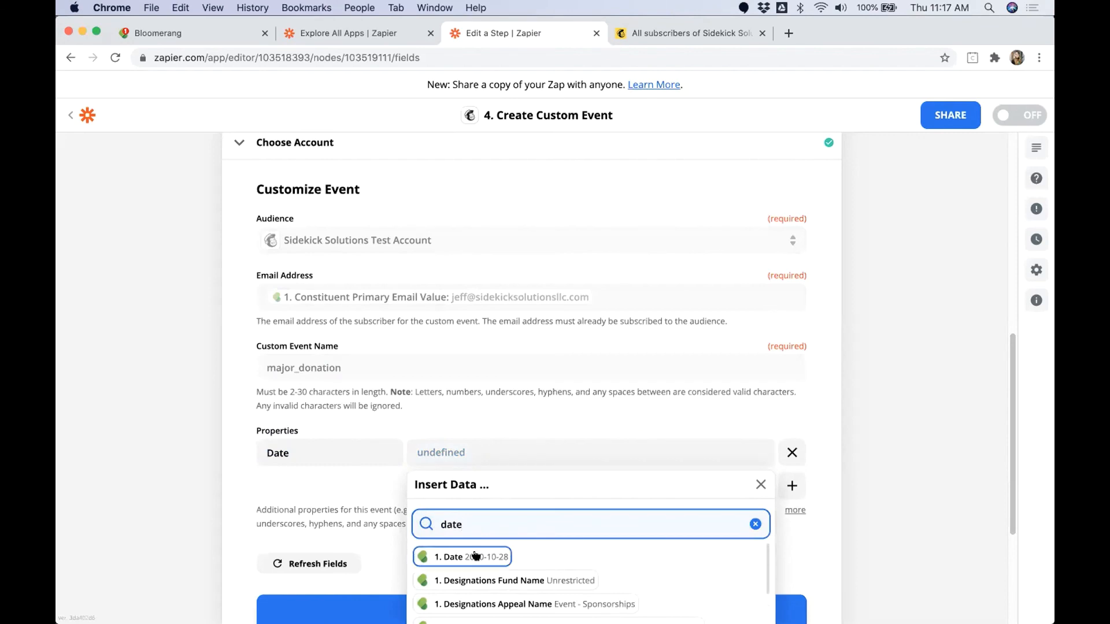
click(476, 556)
Step: Add an Amount property to the custom event and map it to the trigger transaction's Amount
click(792, 486)
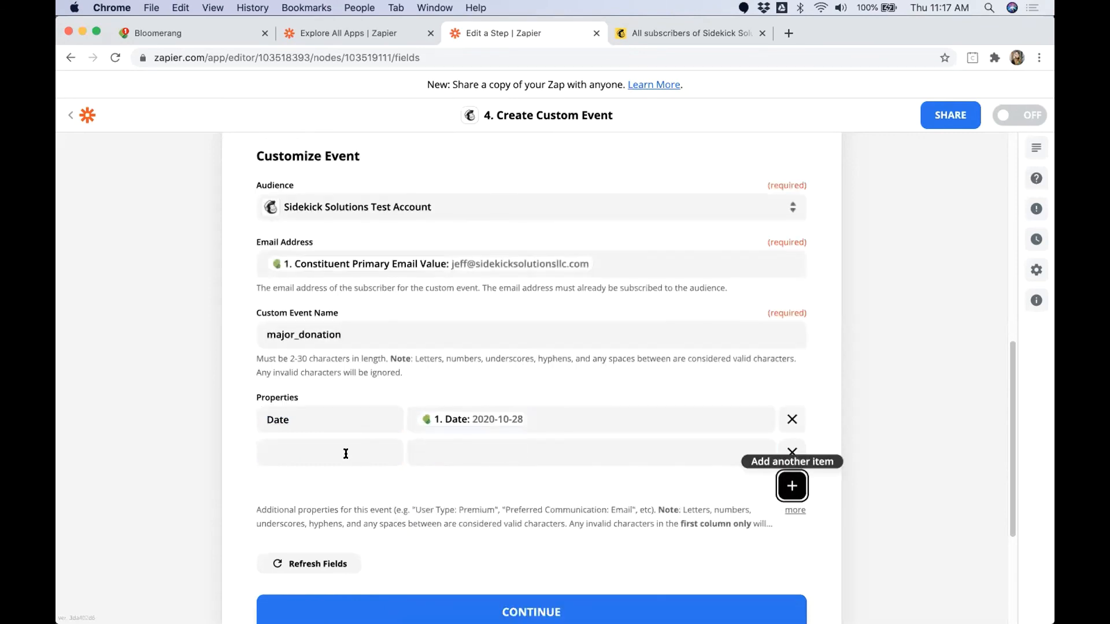
click(346, 454)
text(Amount)
key(Tab)
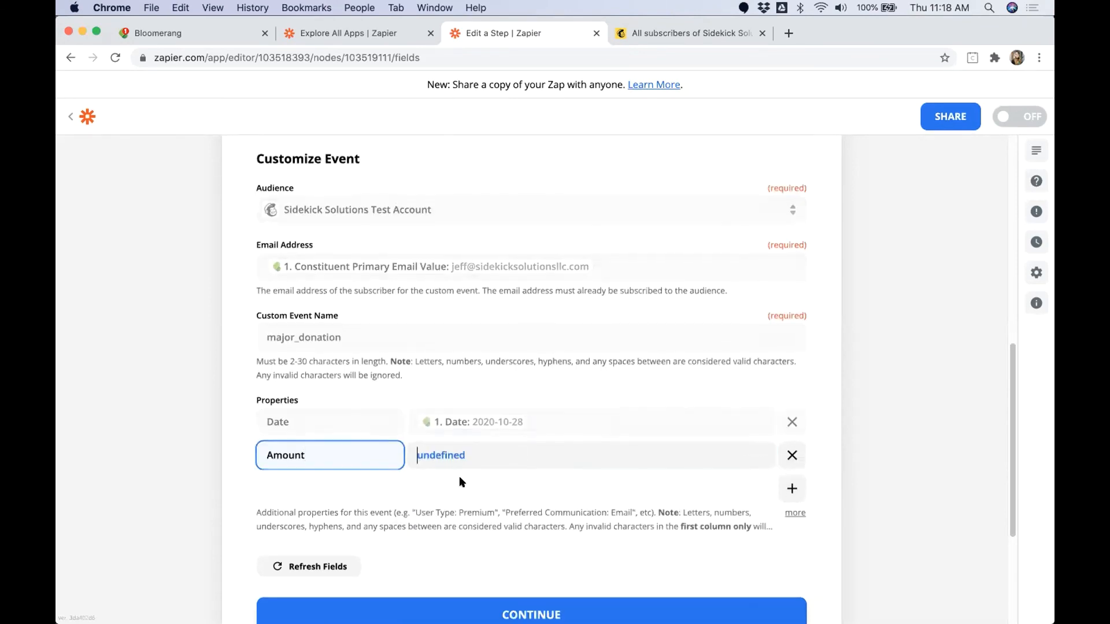
click(518, 528)
text(Amount)
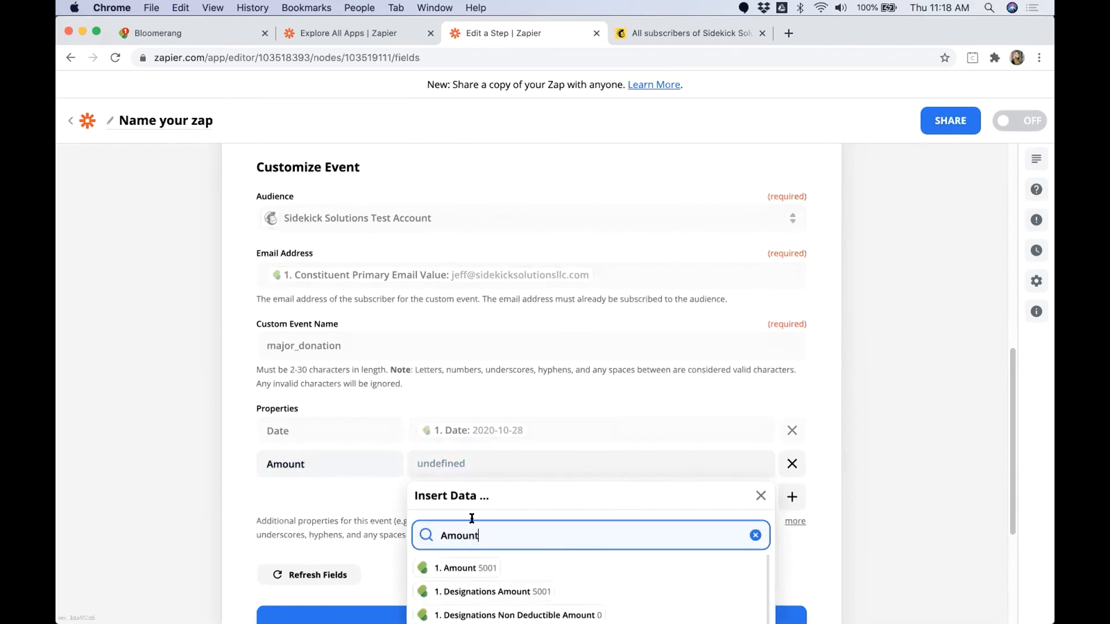
click(466, 566)
click(915, 515)
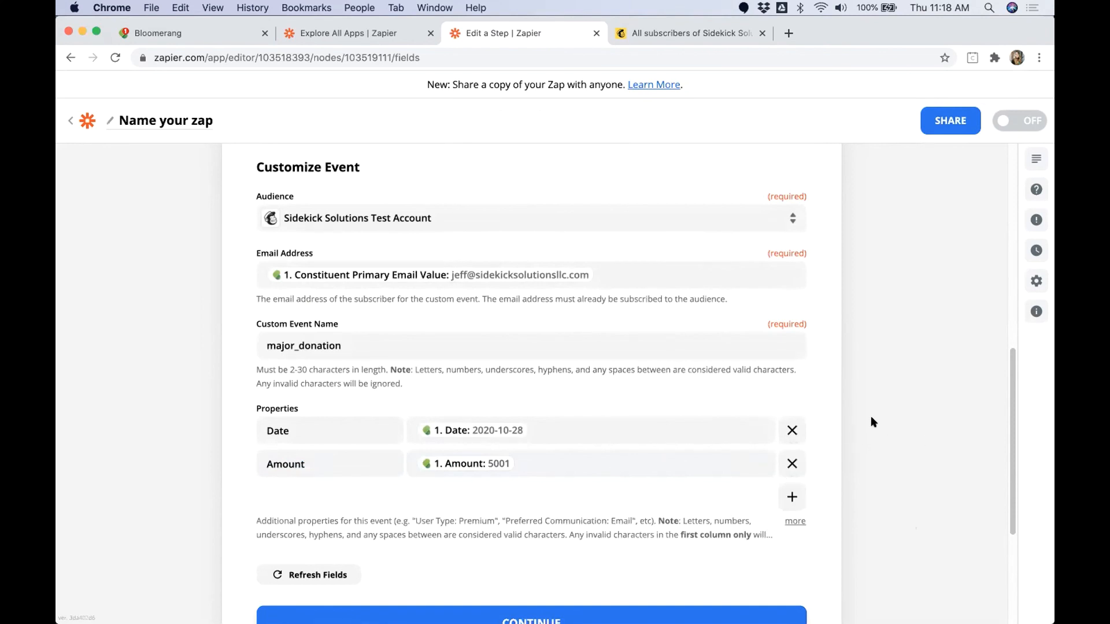
scroll(844, 374, down, 3)
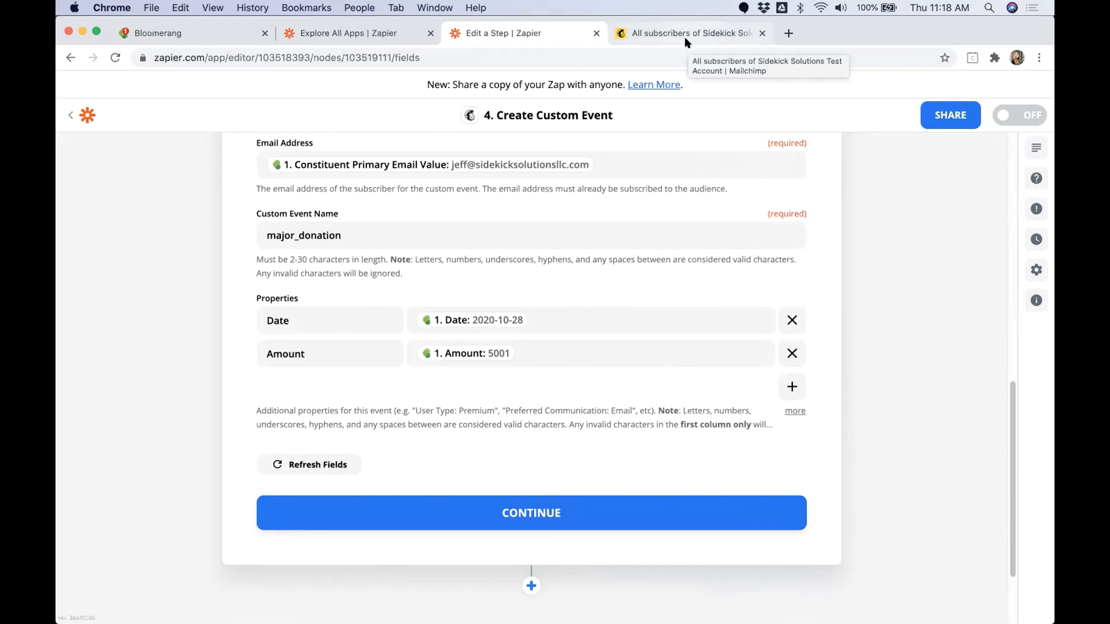
Step: Switch to Bloomerang and start a new donation from the open constituent's timeline
click(165, 37)
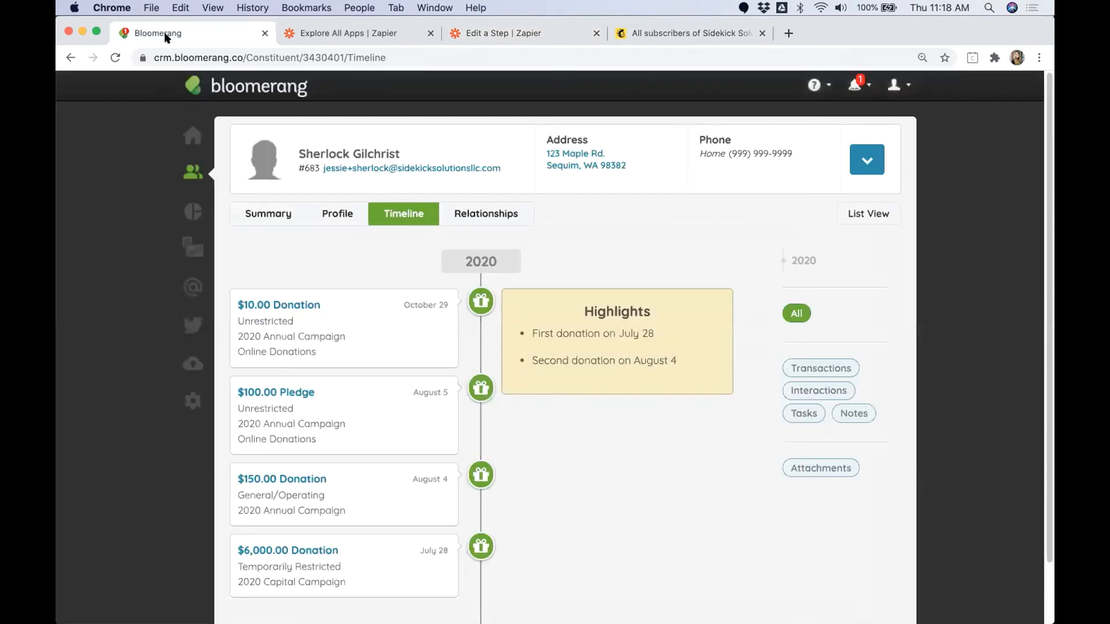
drag(297, 151, 417, 154)
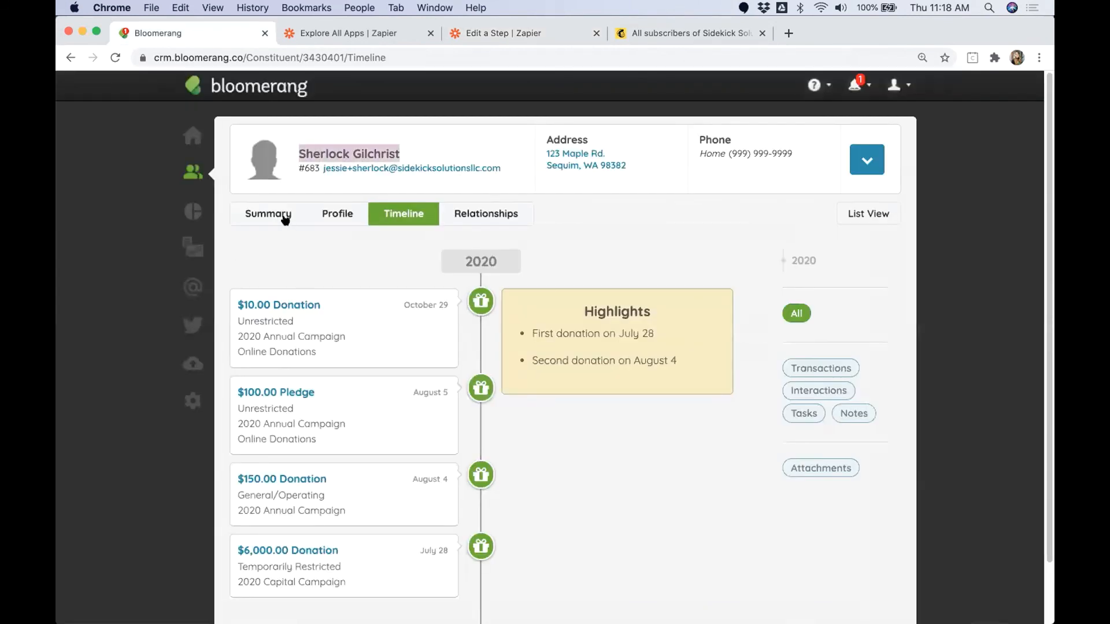
click(342, 219)
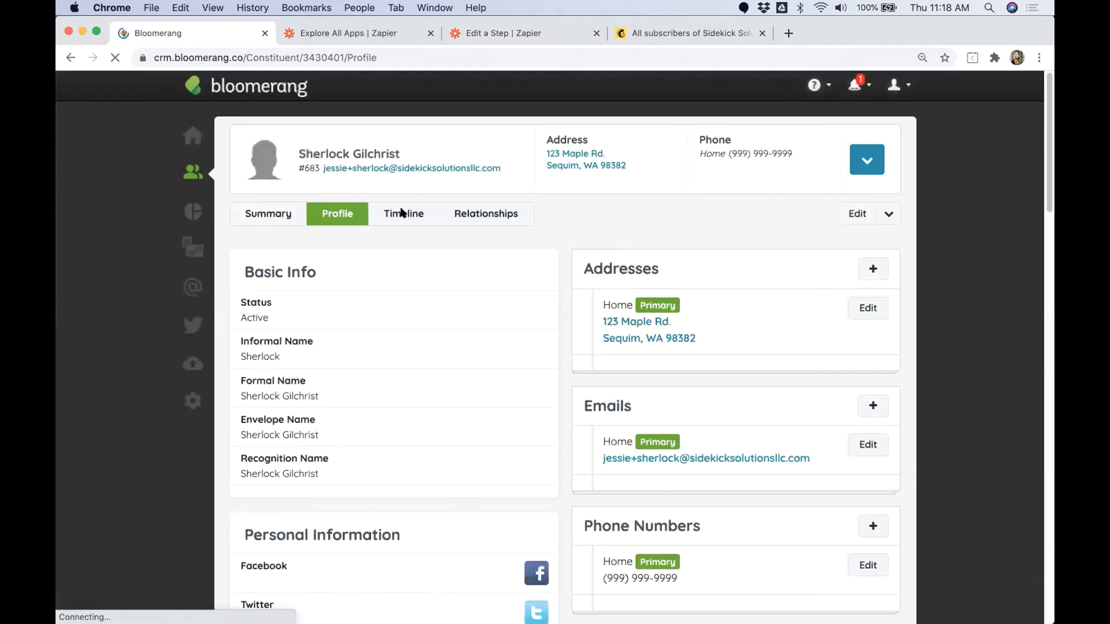
click(402, 213)
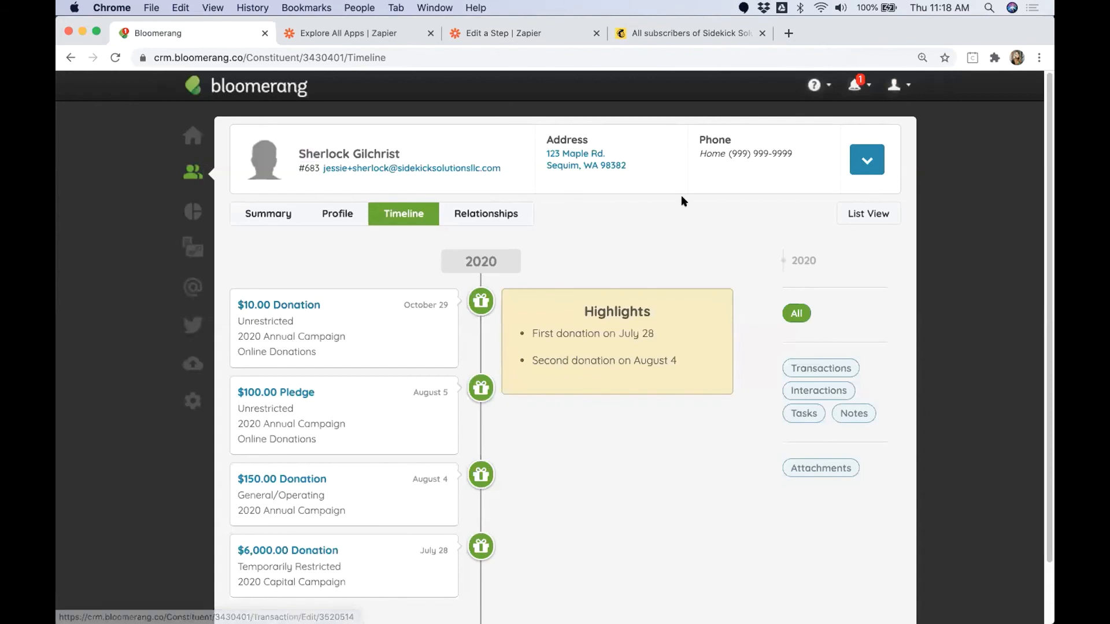
click(867, 159)
click(782, 219)
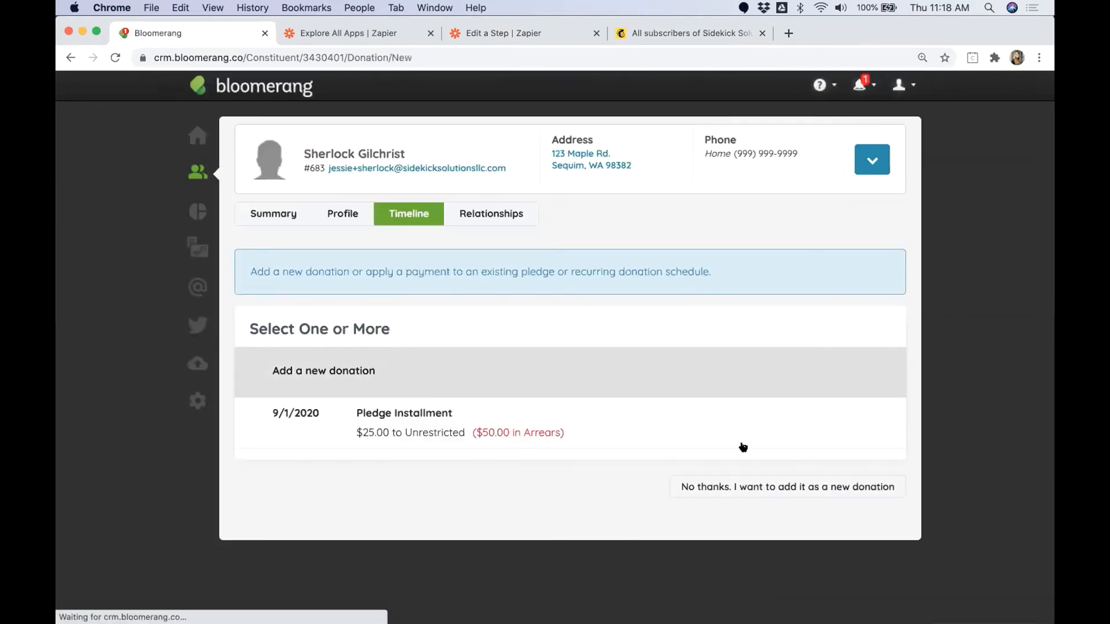
click(740, 486)
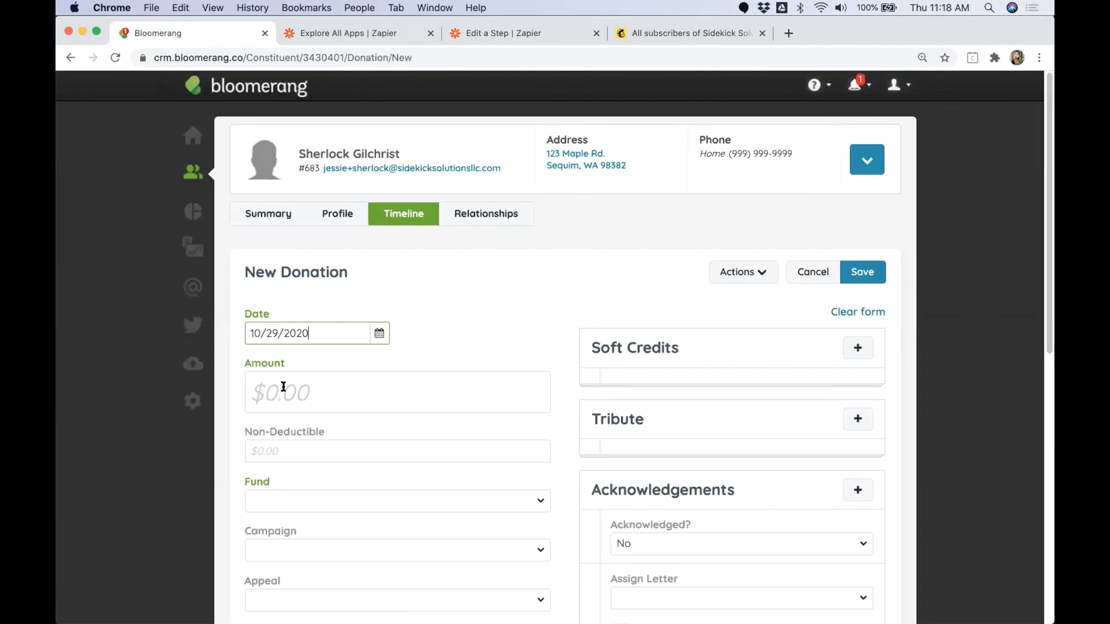
Step: Set the new donation's amount to 6,000 and its fund to Temporarily Restricted
click(283, 386)
text(6,000)
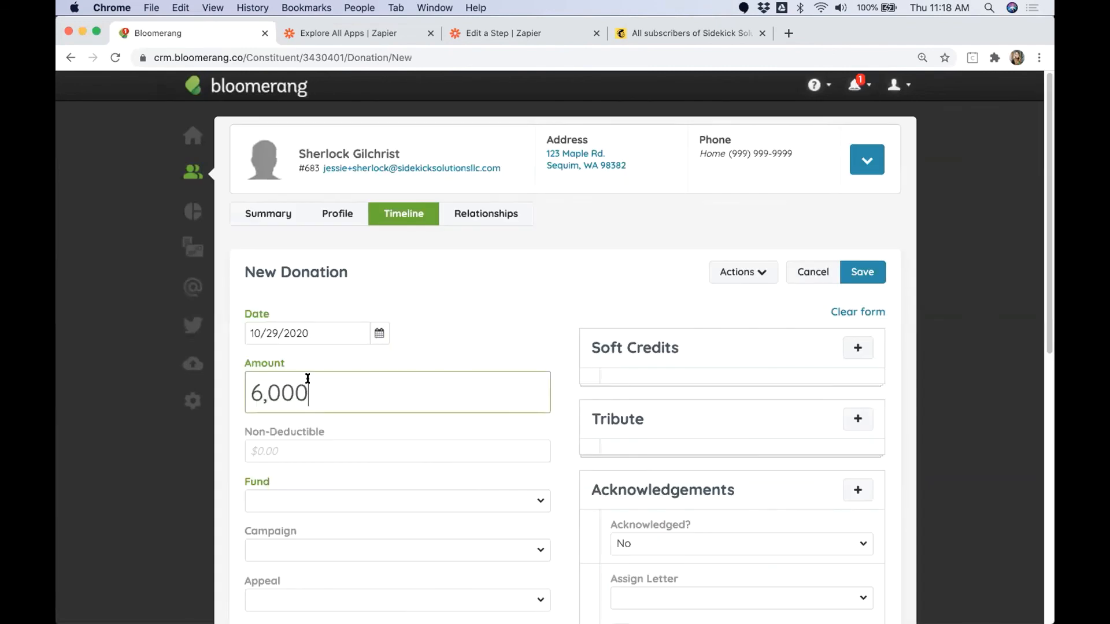
click(286, 503)
scroll(185, 516, down, 3)
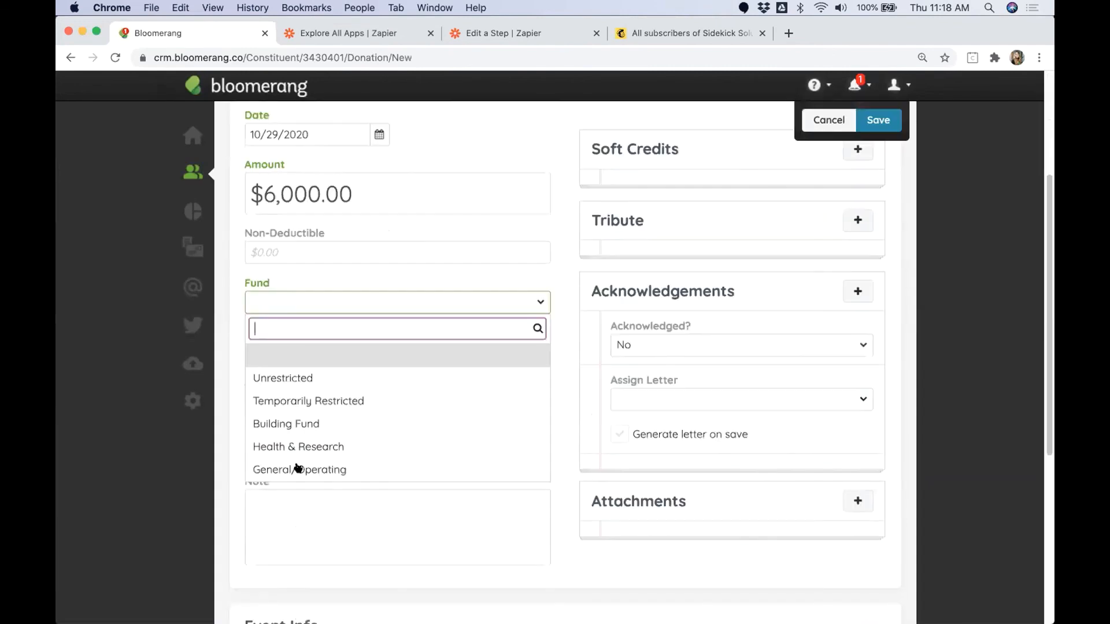
click(312, 401)
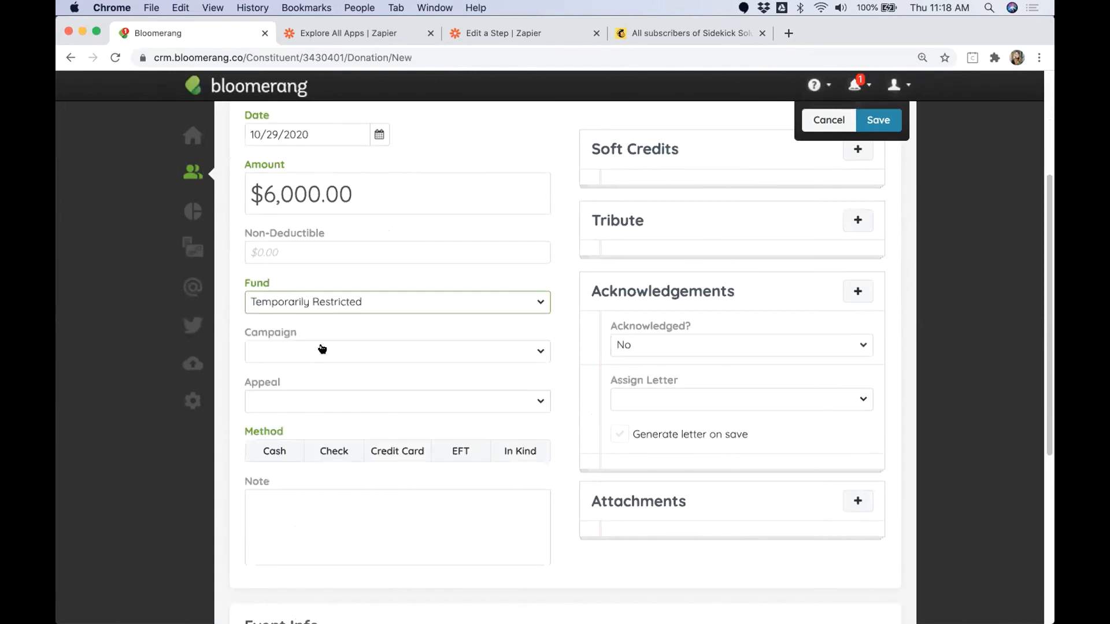
Step: Set the donation's campaign to 2020 Capital Campaign, its appeal to Personal Solicitation and its method to Cash
click(322, 350)
click(311, 472)
click(311, 401)
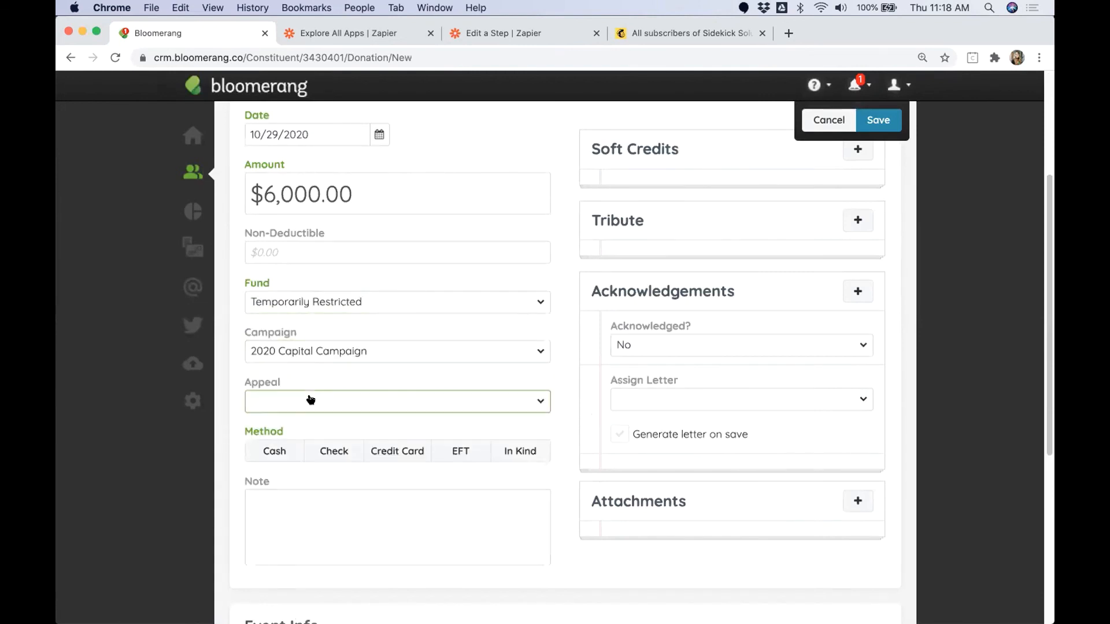
scroll(295, 509, down, 2)
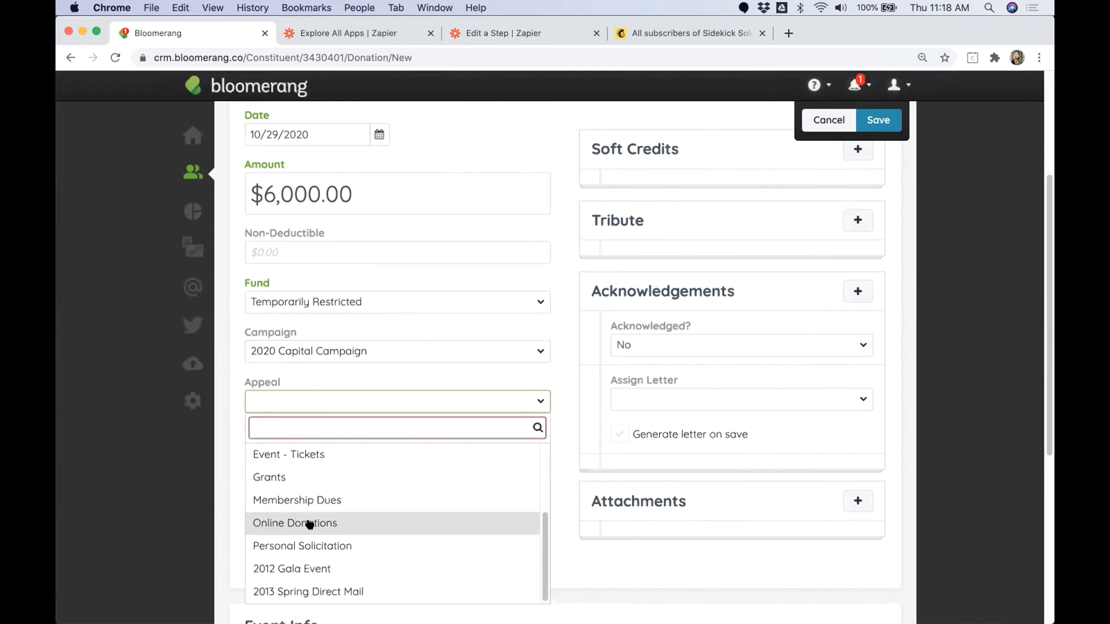
scroll(280, 505, down, 1)
click(312, 525)
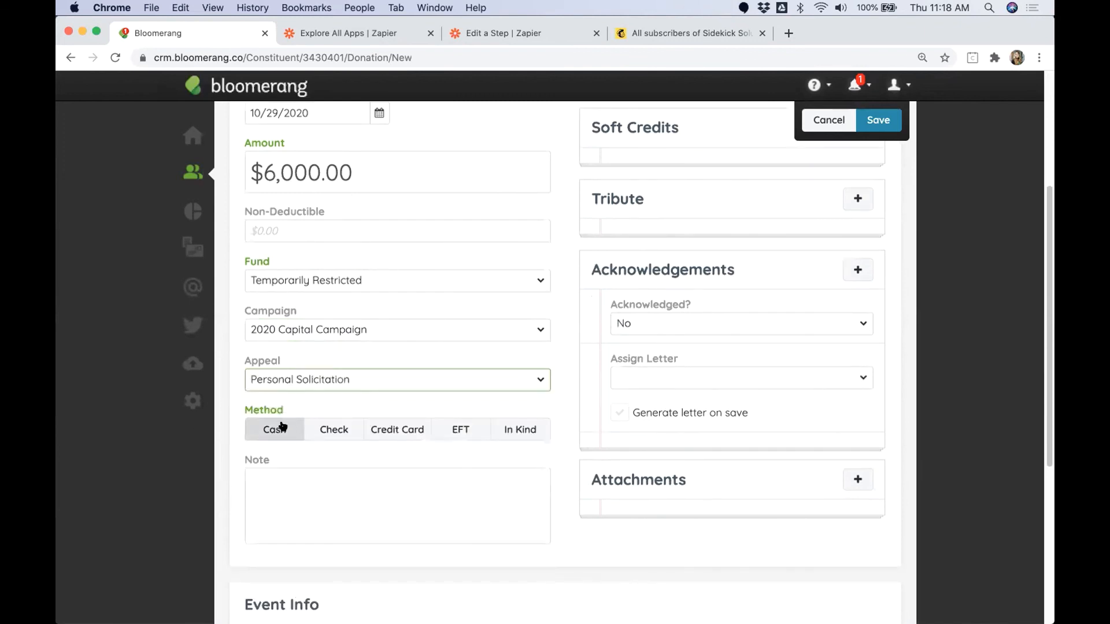
click(276, 430)
scroll(409, 468, up, 1)
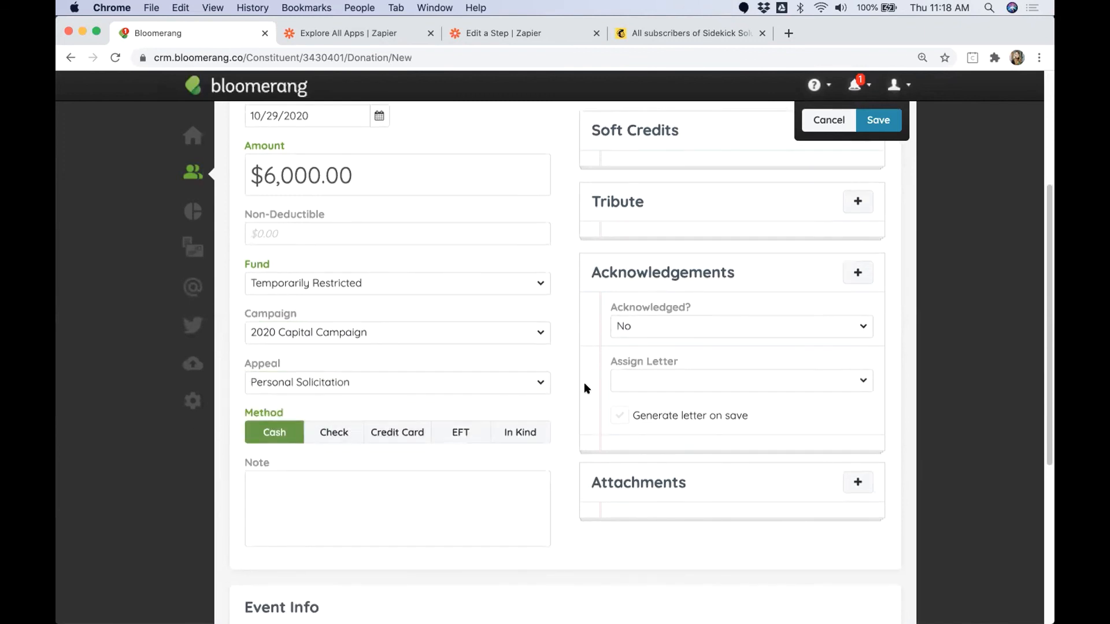
scroll(771, 260, up, 3)
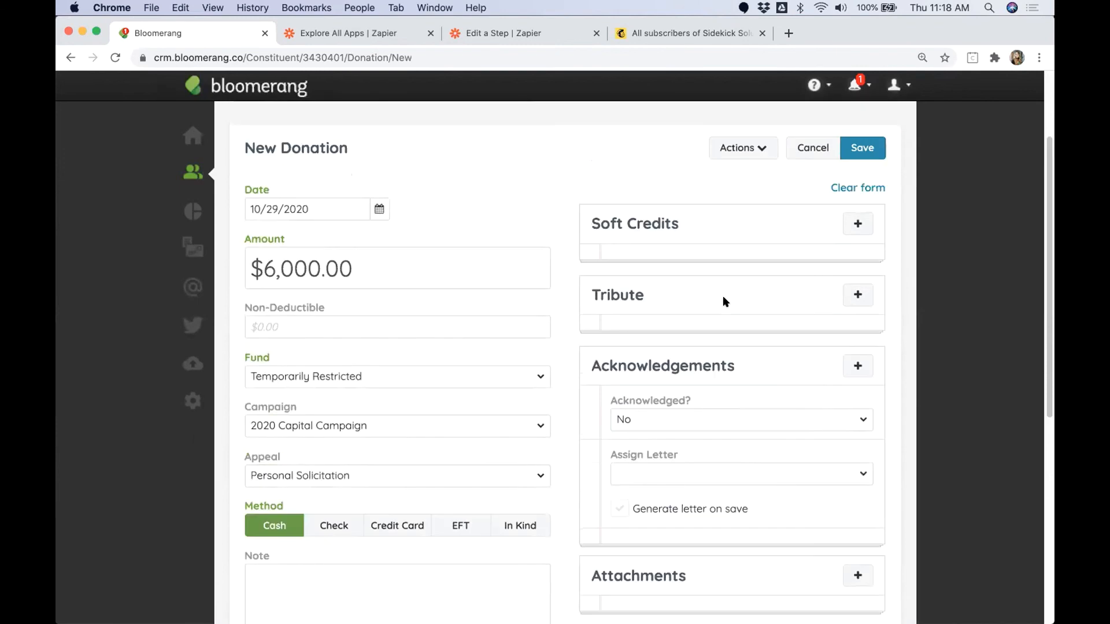
Step: Save the new donation, switch to Mailchimp and reload the audience's list of all contacts
click(862, 148)
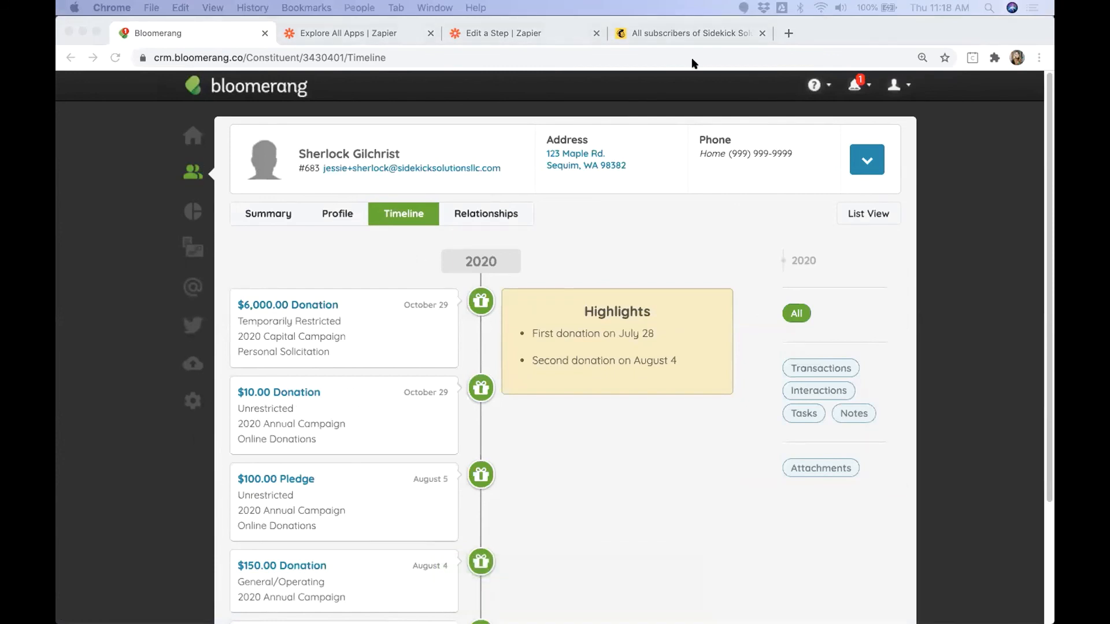
click(717, 33)
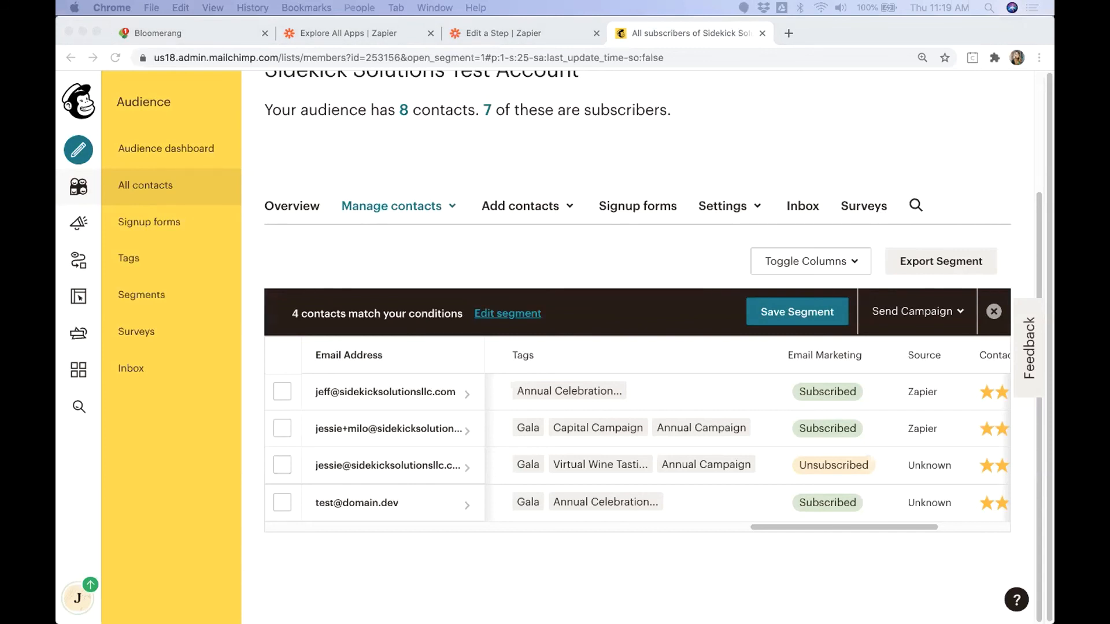
click(119, 60)
click(118, 59)
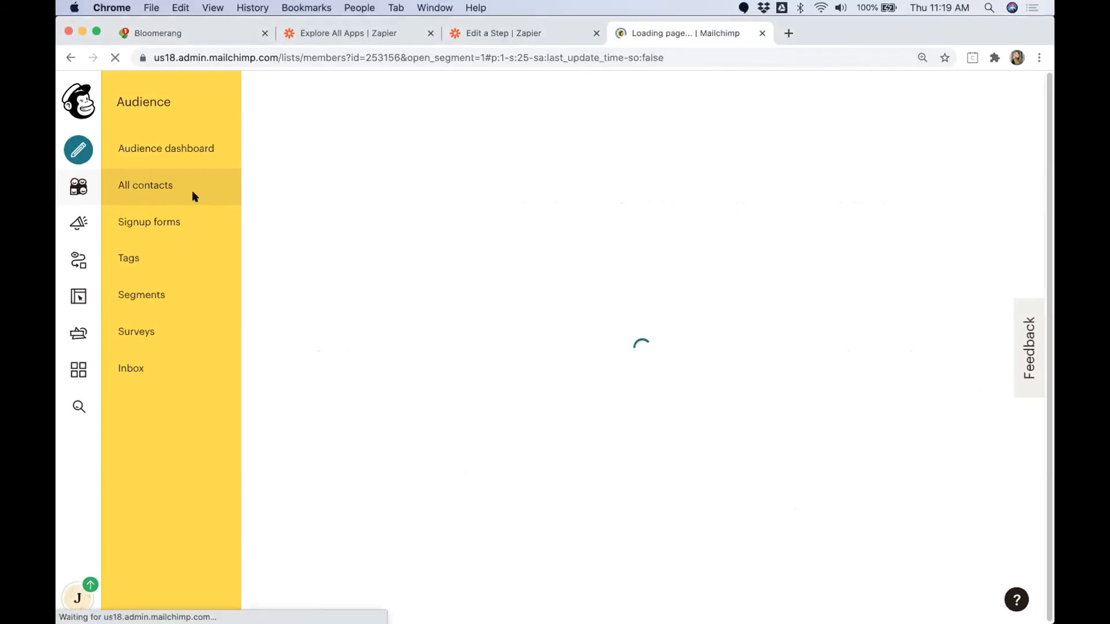
click(152, 186)
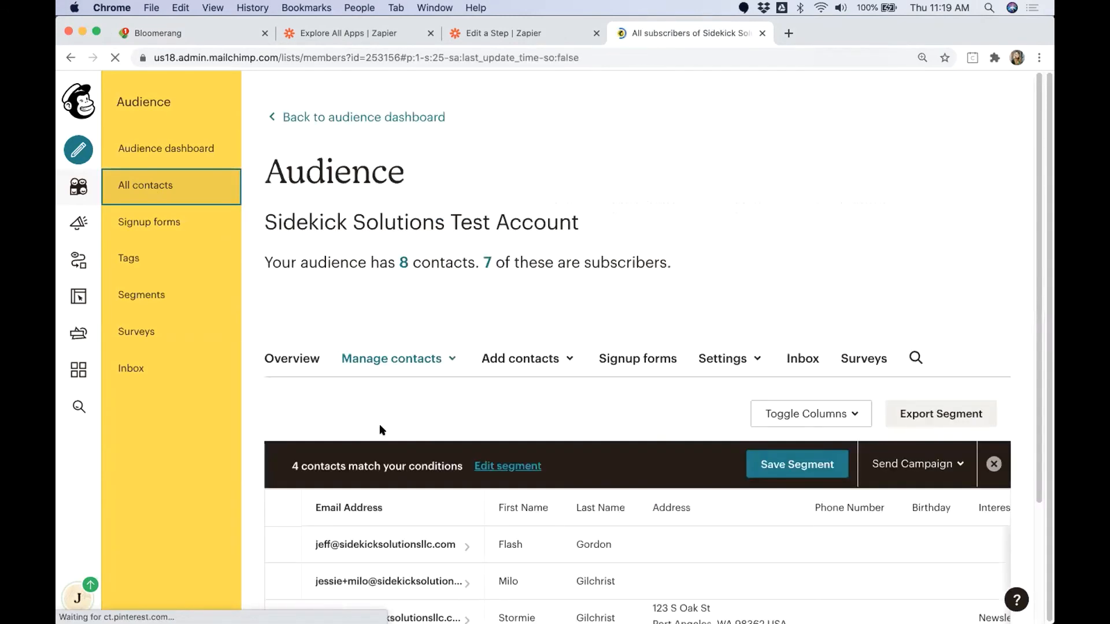
Step: Clear the active segment from the contact table so all of the audience's contacts are listed
scroll(404, 437, down, 3)
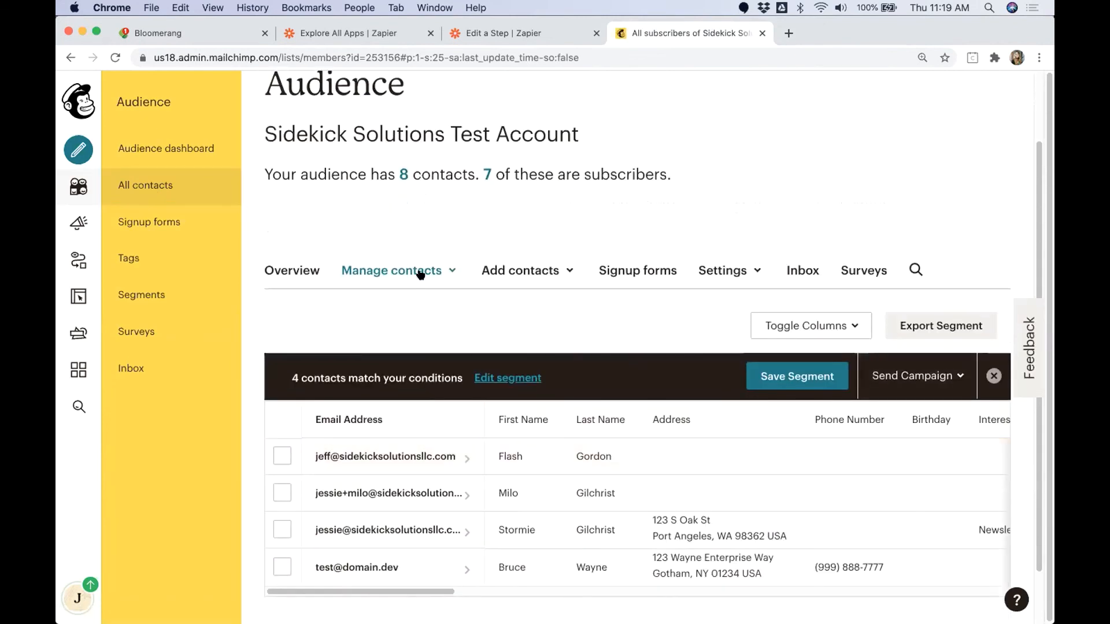
click(421, 272)
click(385, 279)
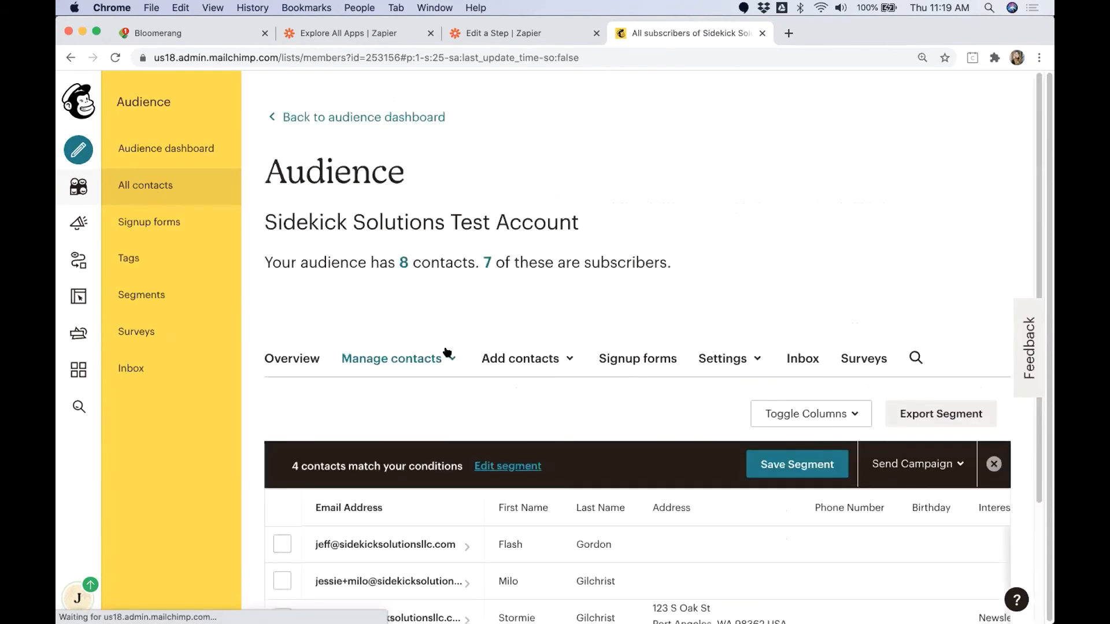
scroll(442, 347, down, 2)
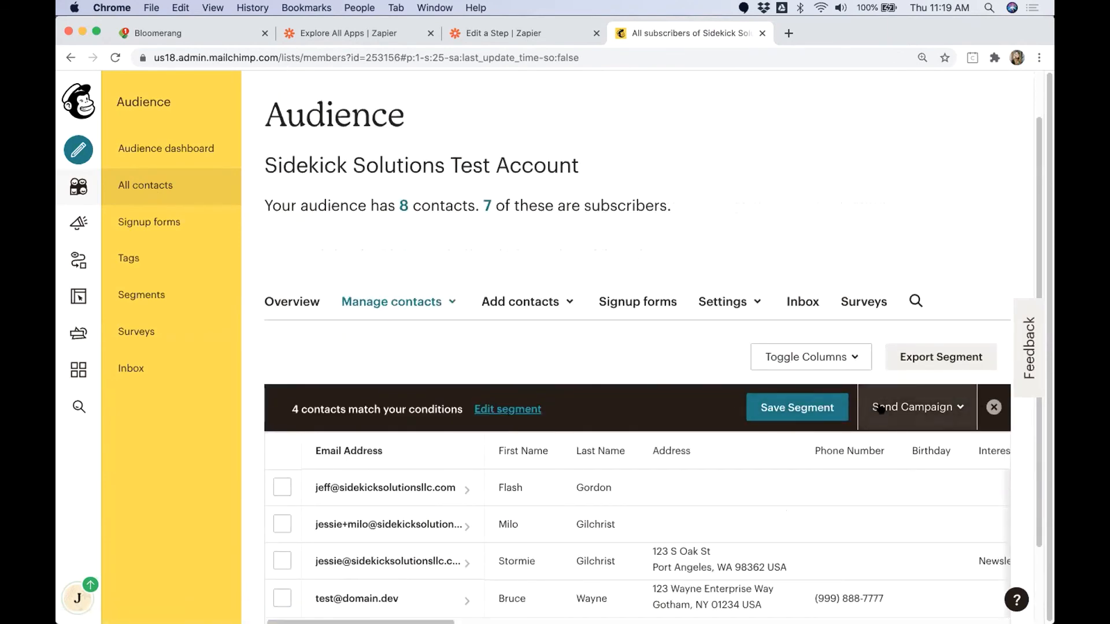
click(994, 407)
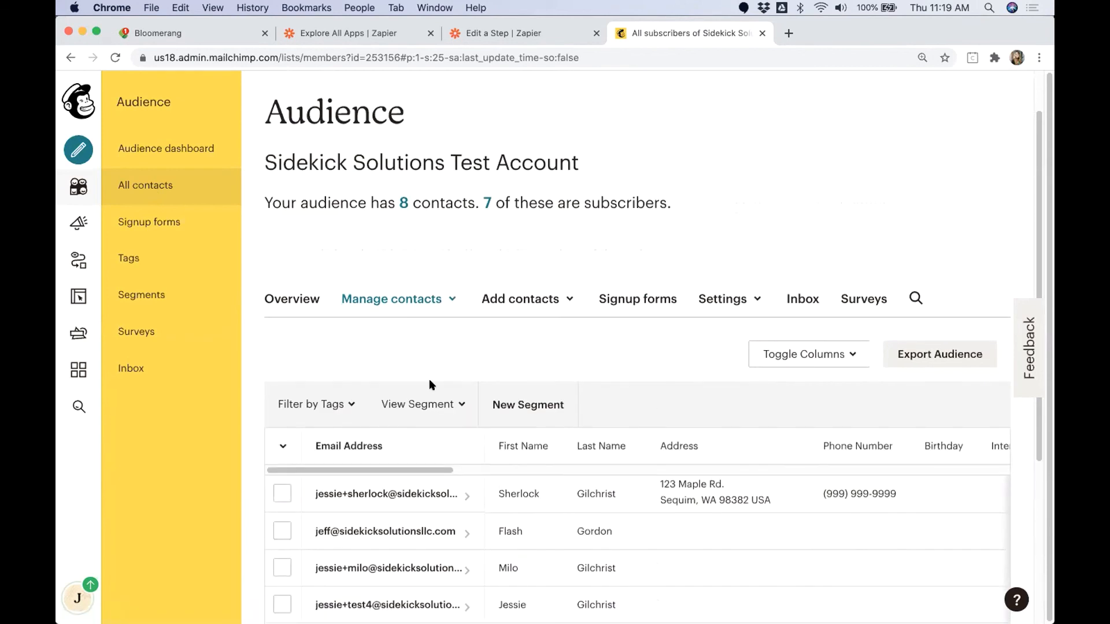
Step: Examine the donor's lifetime revenue, latest transaction, latest major donation and tag columns in the contact table
scroll(429, 381, down, 3)
drag(416, 381, 722, 376)
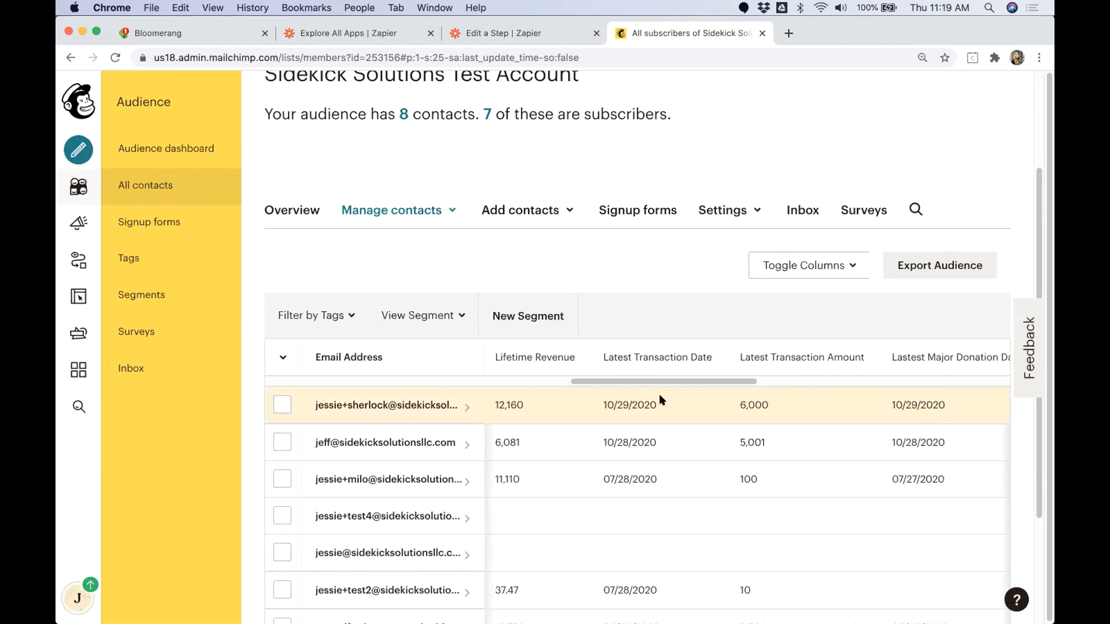
scroll(640, 384, right, 5)
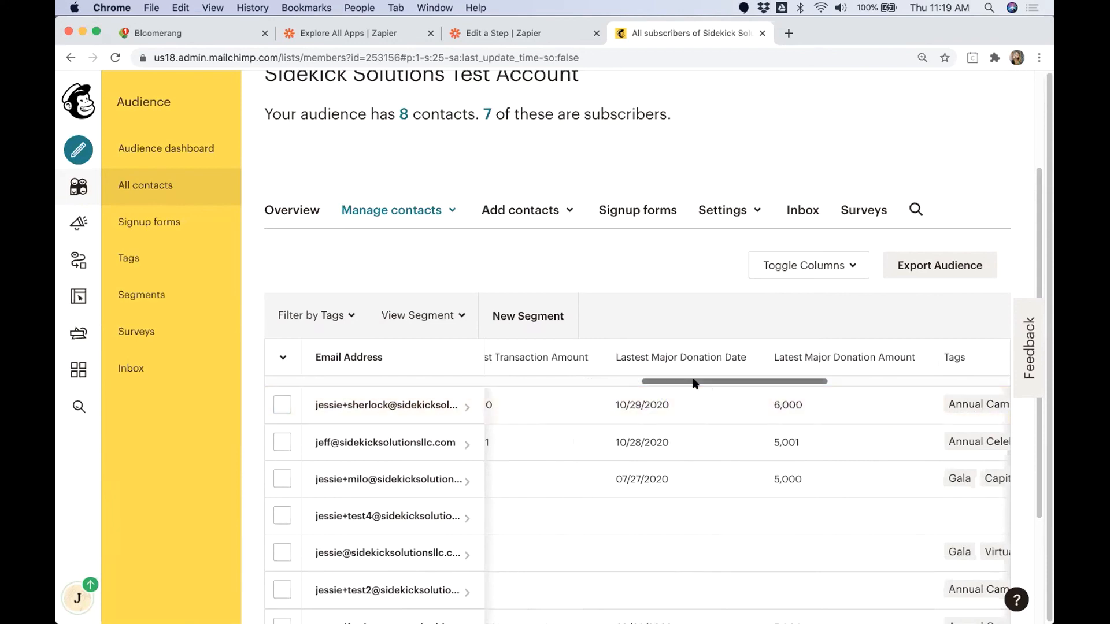
scroll(730, 381, right, 2)
scroll(731, 384, right, 2)
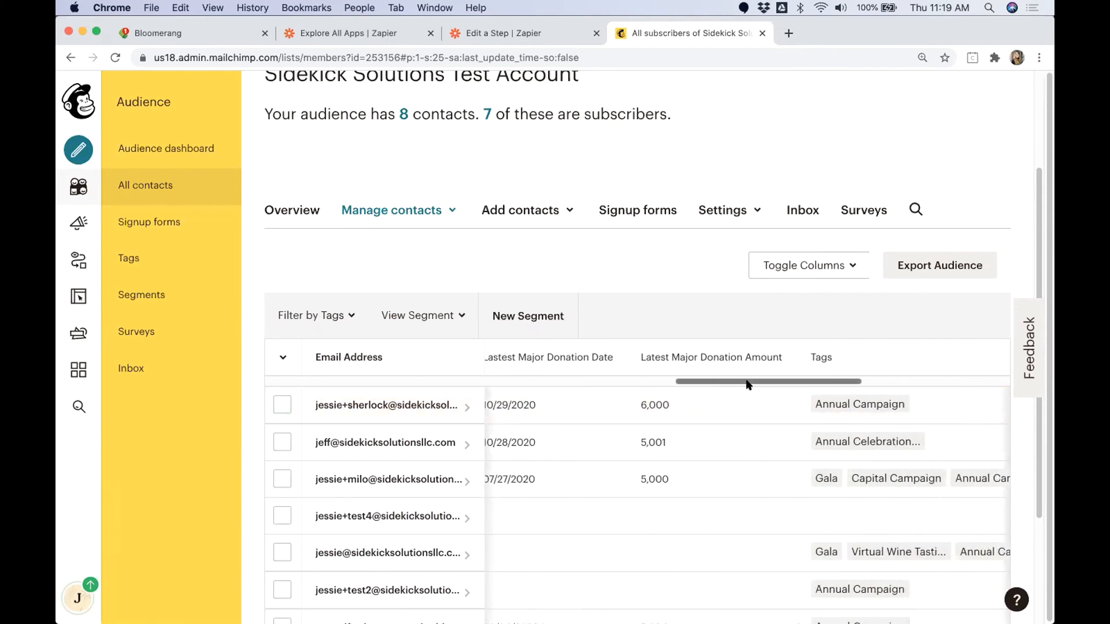
scroll(731, 384, left, 6)
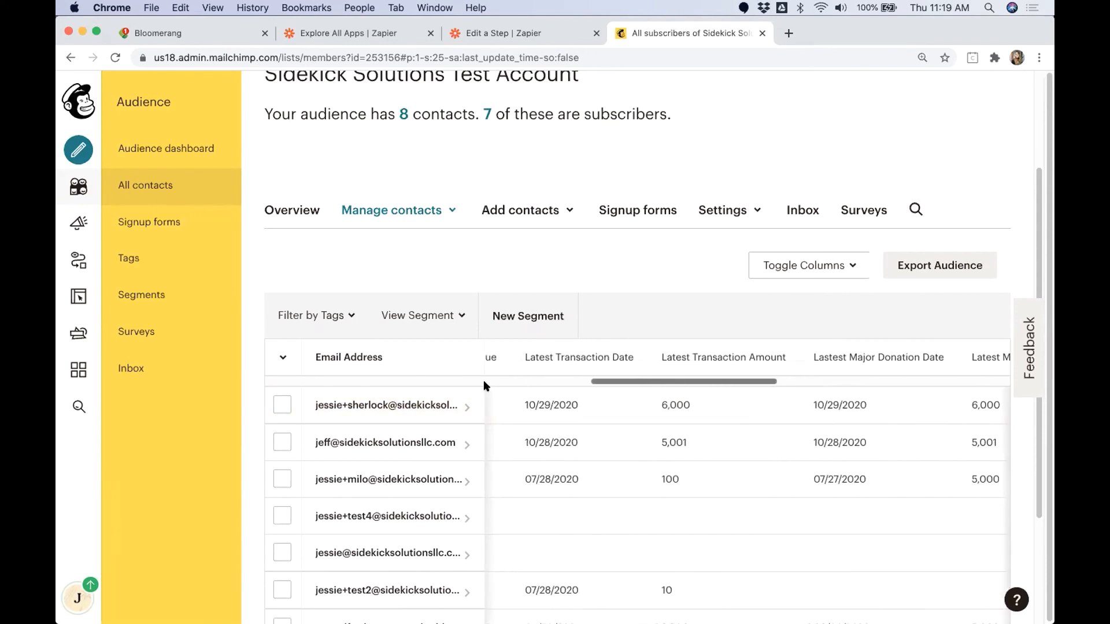
Step: Open the donor's contact profile and expand the Major donation event's details in the activity feed
click(399, 403)
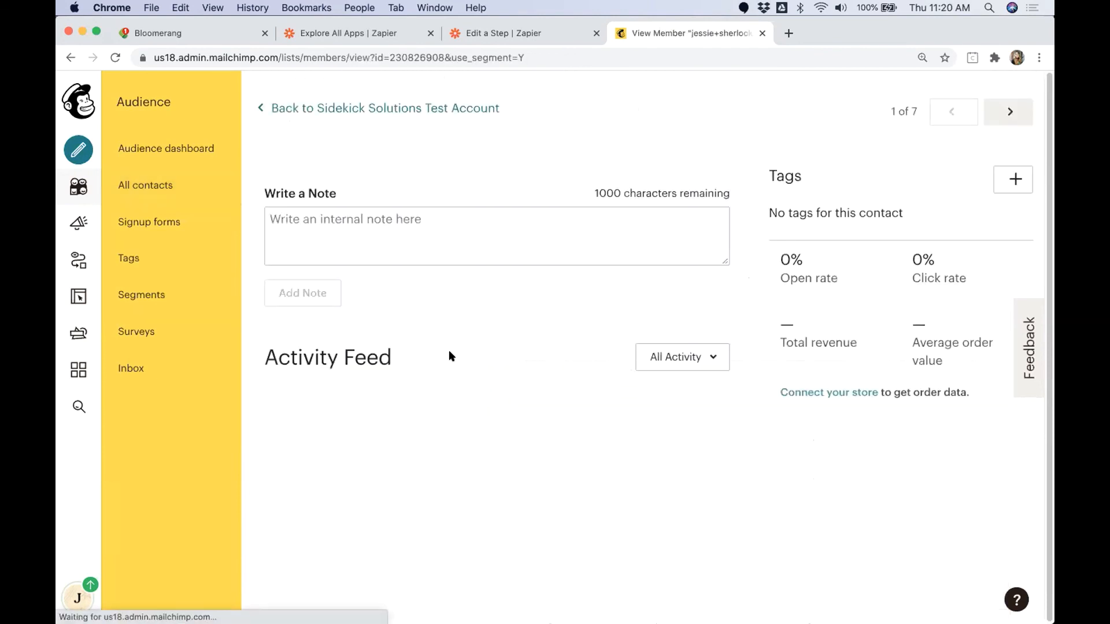
scroll(440, 405, down, 2)
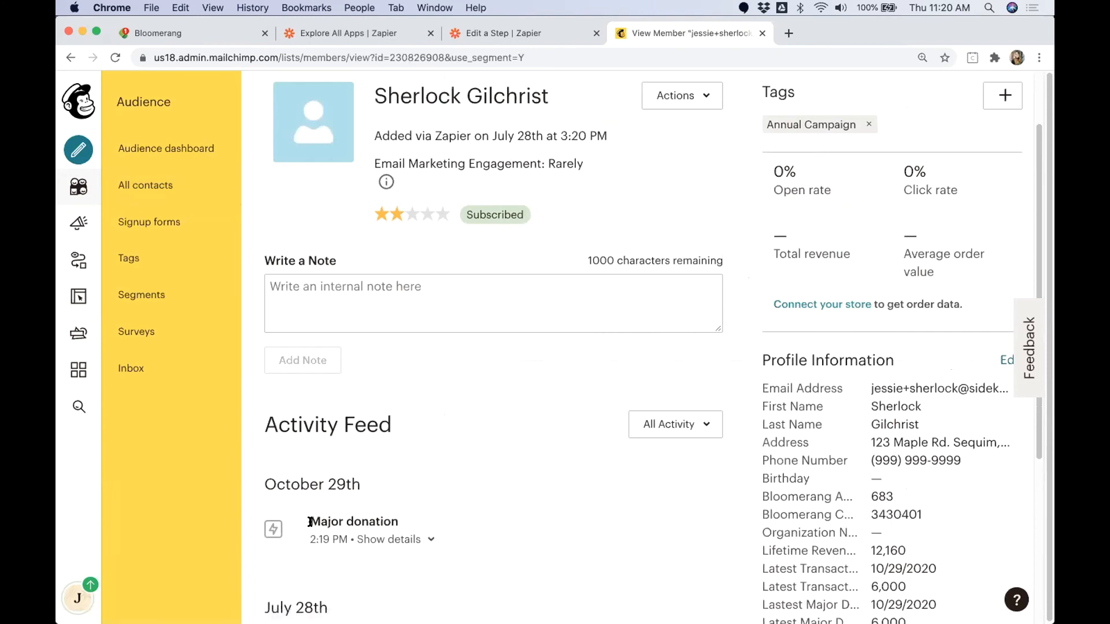
drag(311, 521, 390, 520)
click(432, 539)
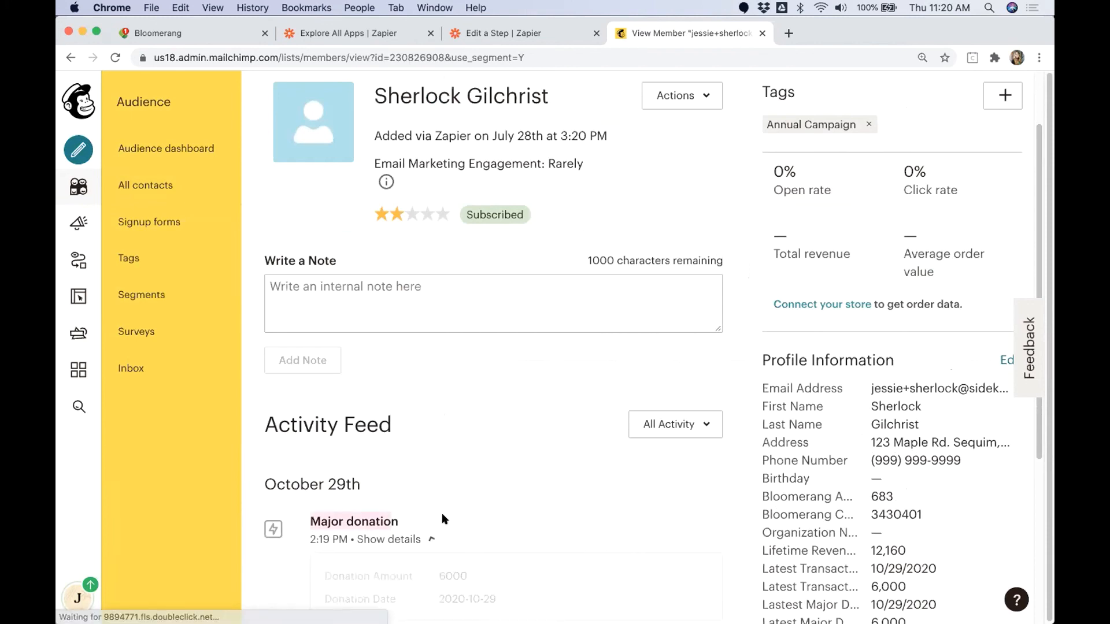
scroll(442, 517, down, 1)
drag(415, 557, 327, 557)
click(317, 553)
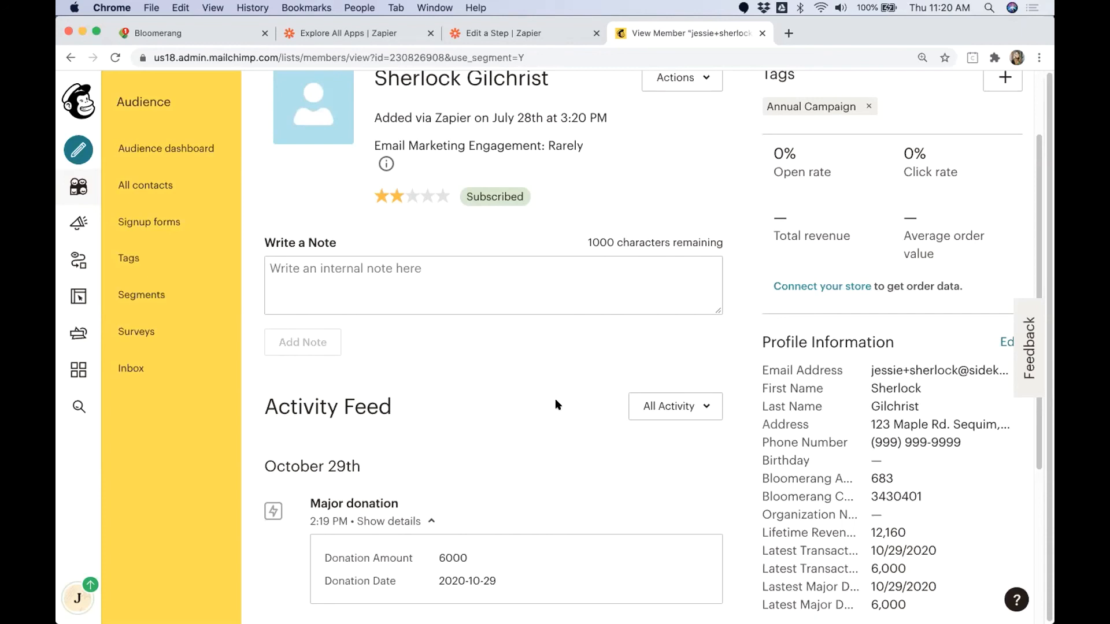
Step: Start a new audience segment and set its condition to the Custom Engagement event Major Donation
click(146, 294)
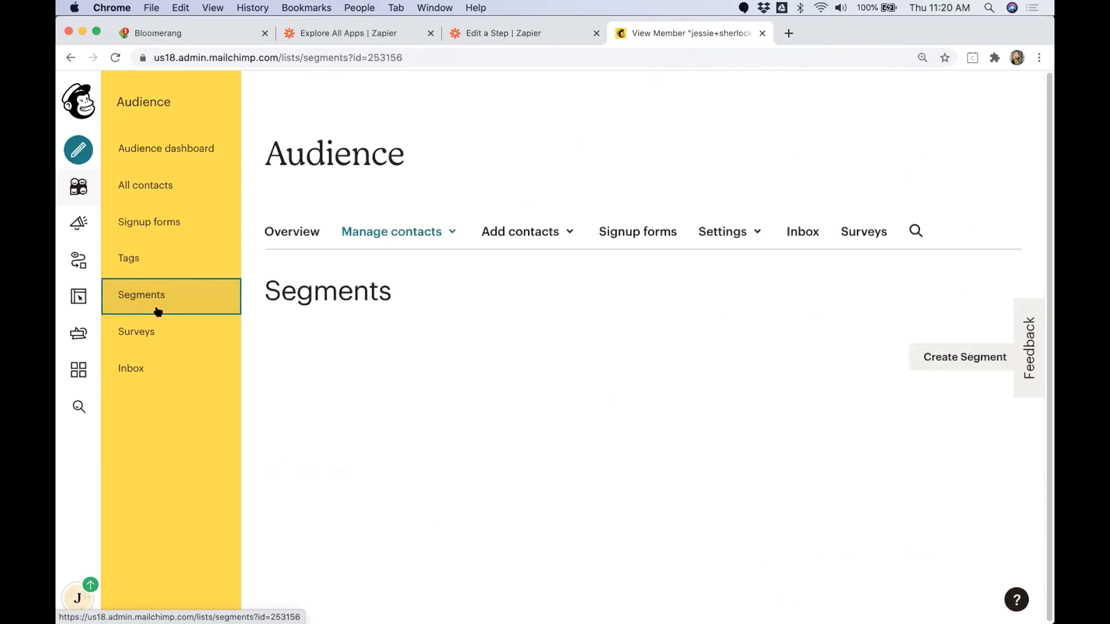
click(932, 464)
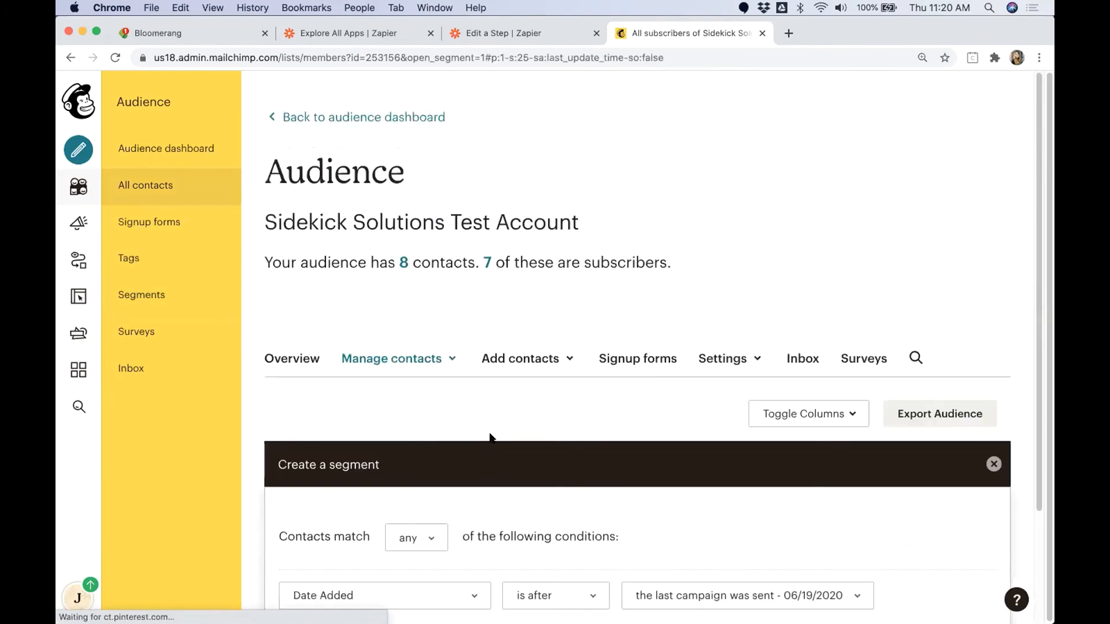
click(465, 457)
scroll(391, 542, down, 5)
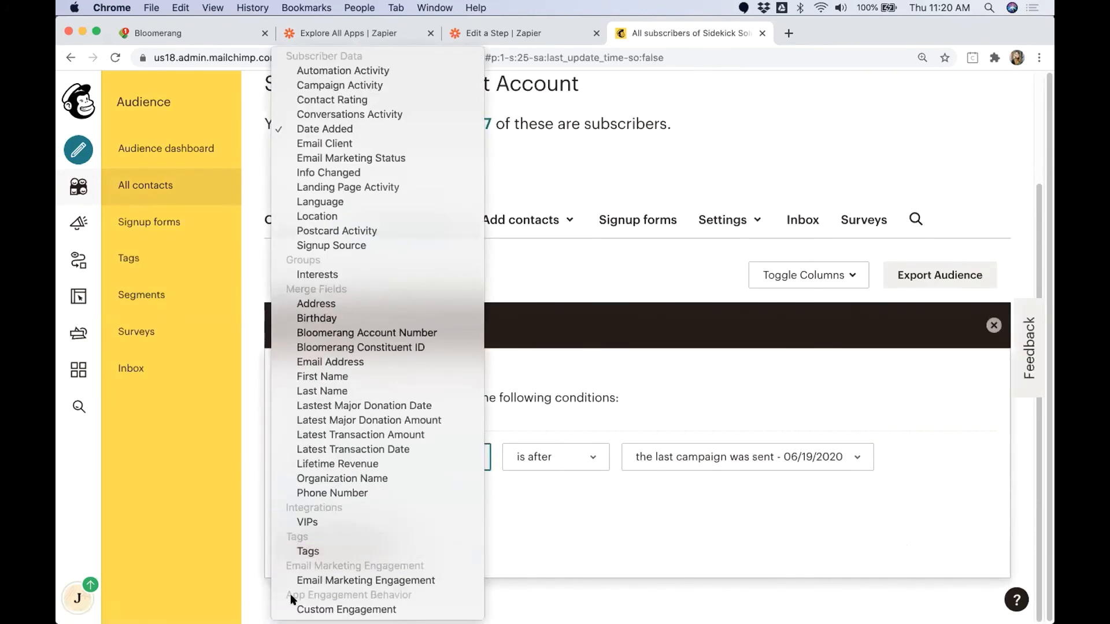
click(347, 609)
click(576, 455)
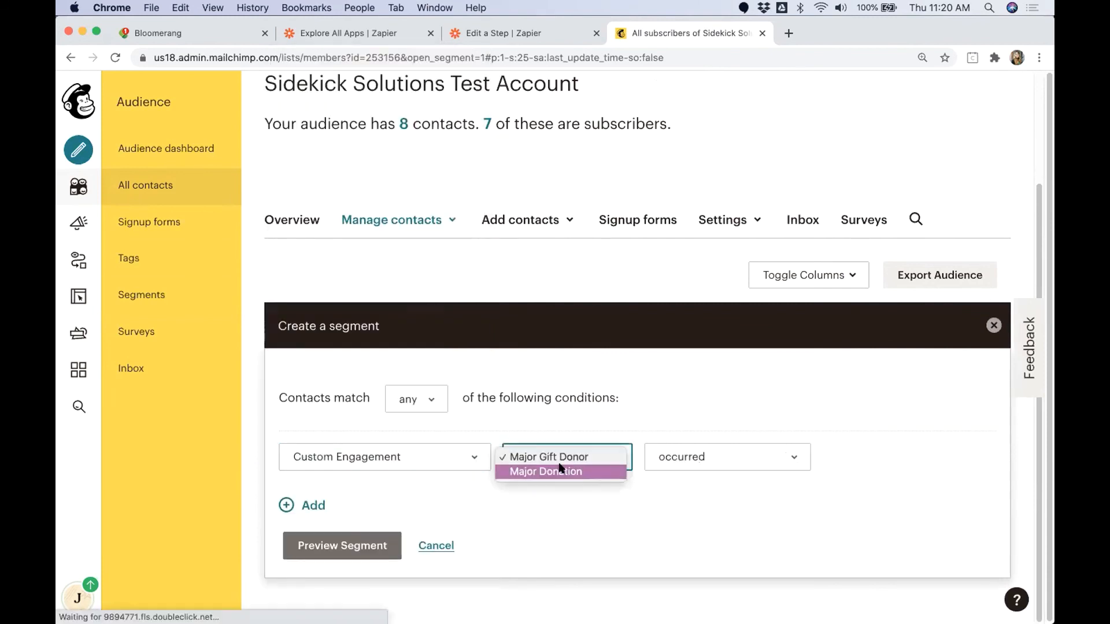
click(549, 470)
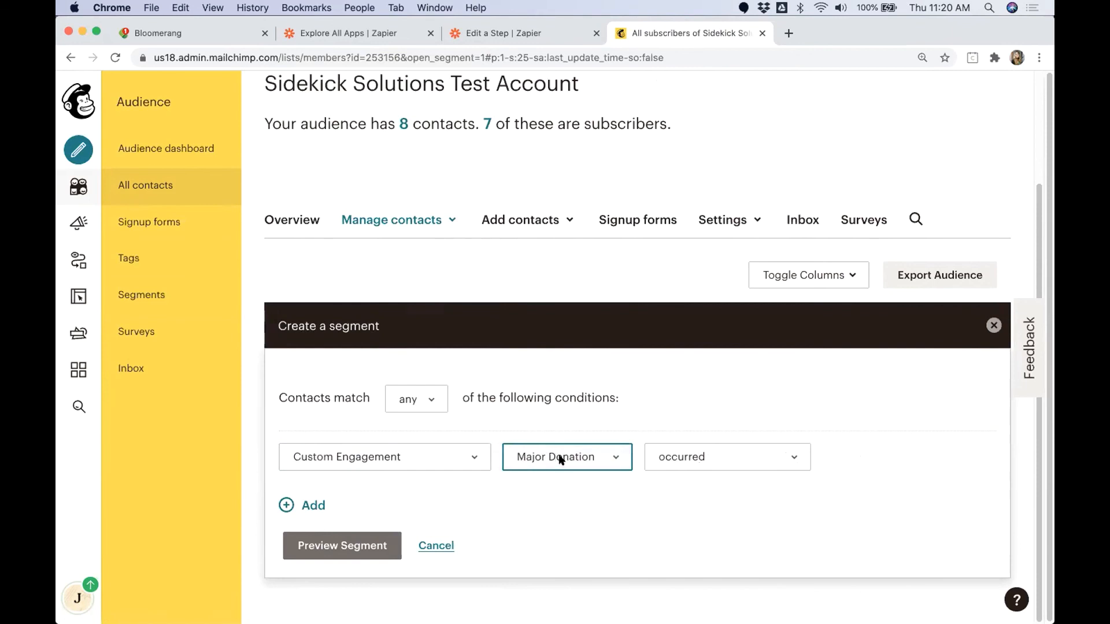
Step: Review the occurrence options for the Major Donation condition and leave it set to occurred
click(714, 457)
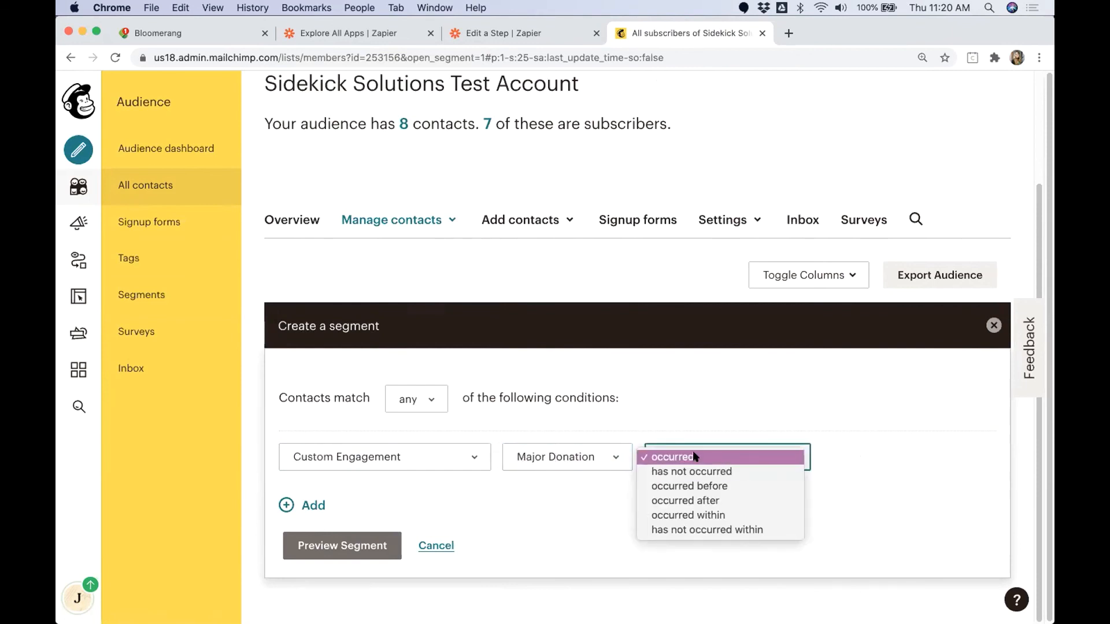
click(692, 451)
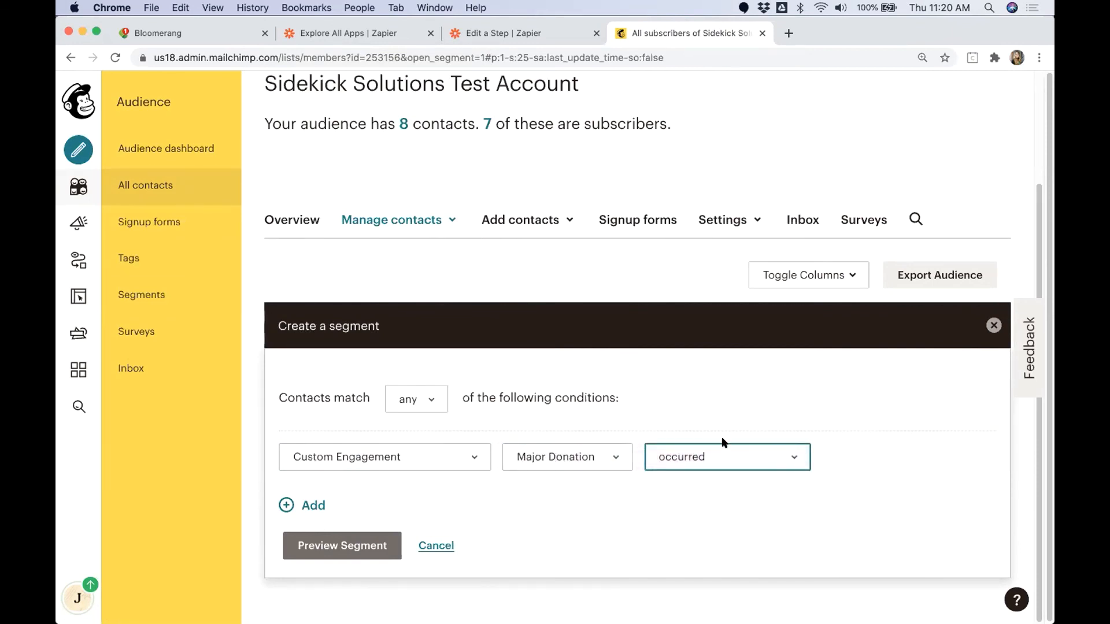
click(746, 447)
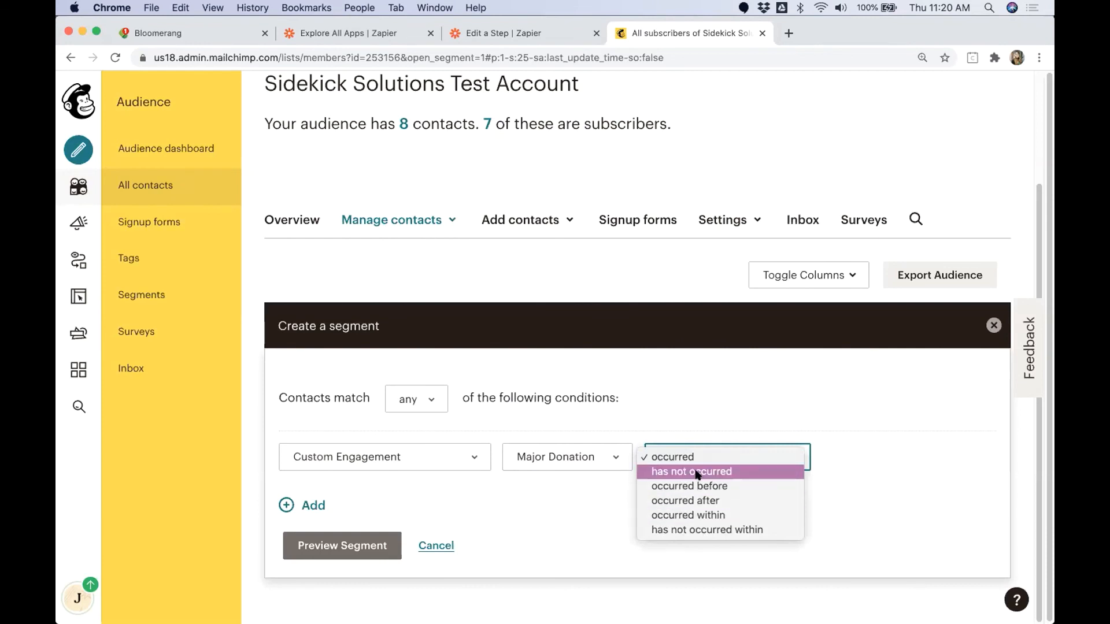
click(609, 518)
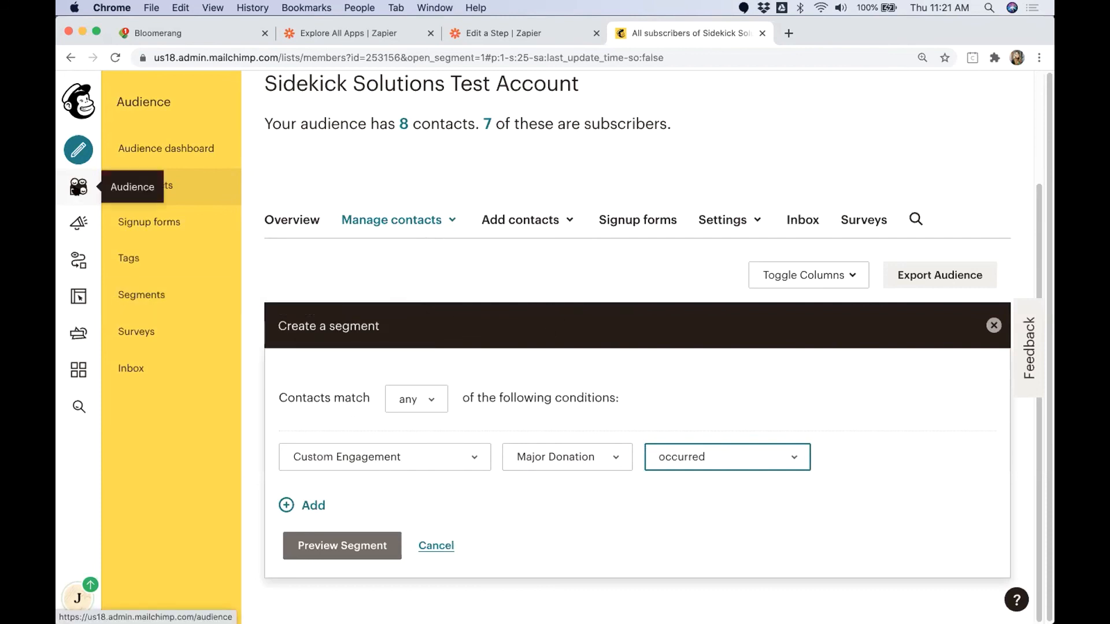
Step: Open the Customer Journeys automations and filter the starting points by the API and Integrations category
click(79, 261)
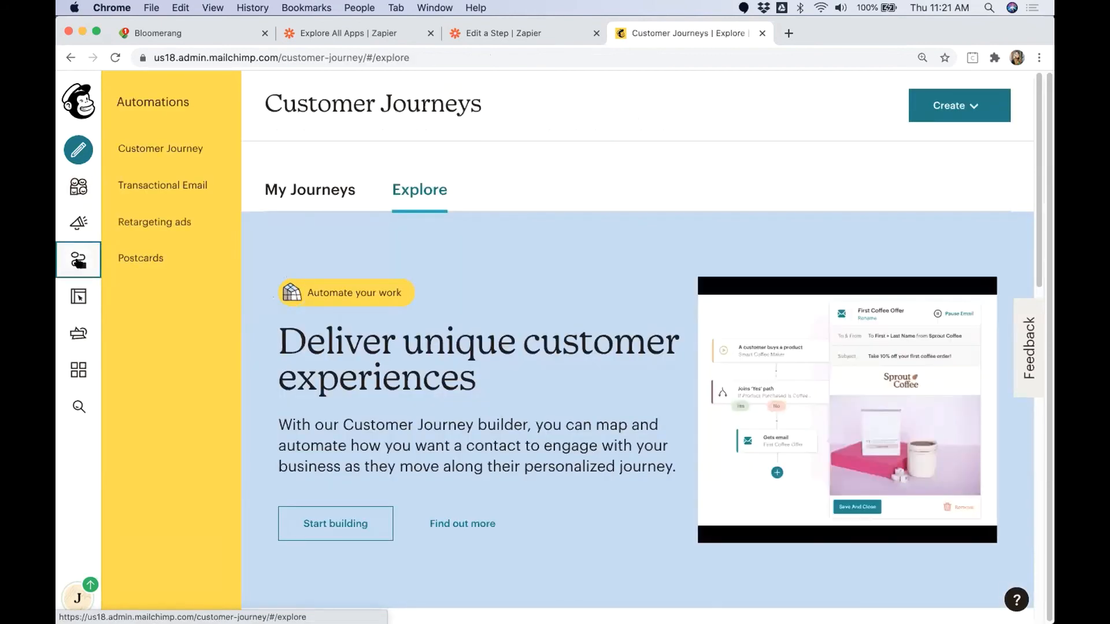
click(181, 148)
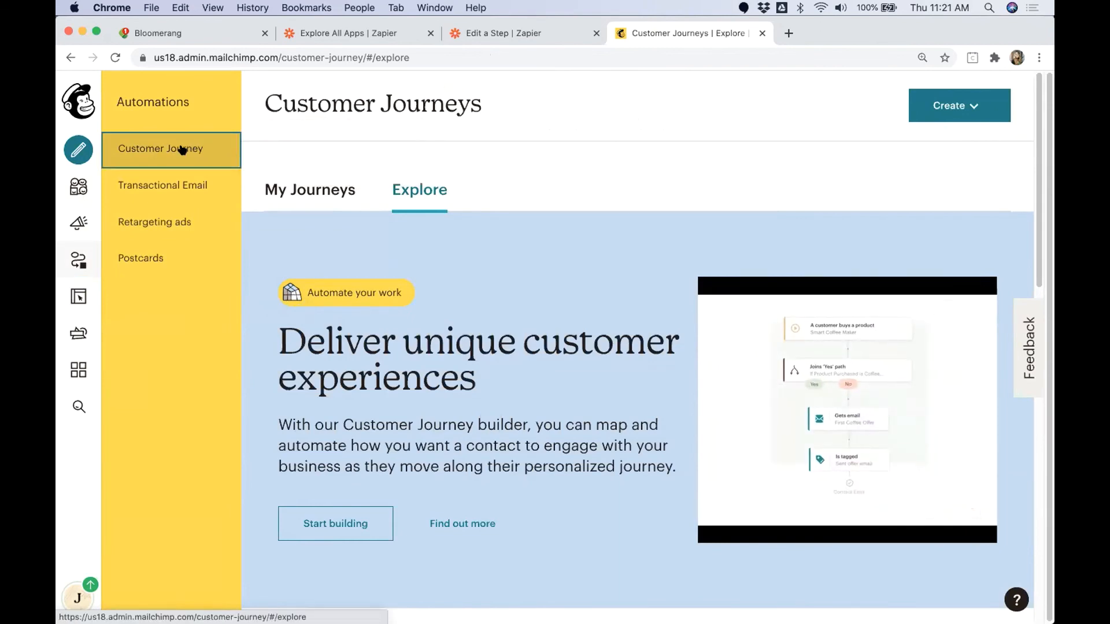
scroll(433, 298, down, 9)
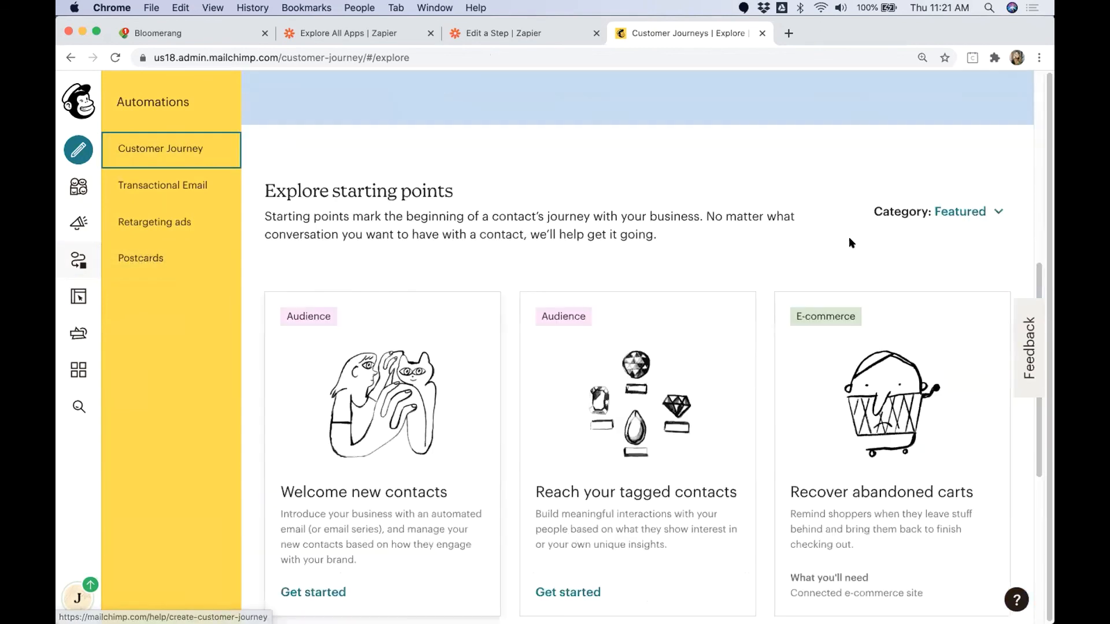
click(953, 217)
click(731, 213)
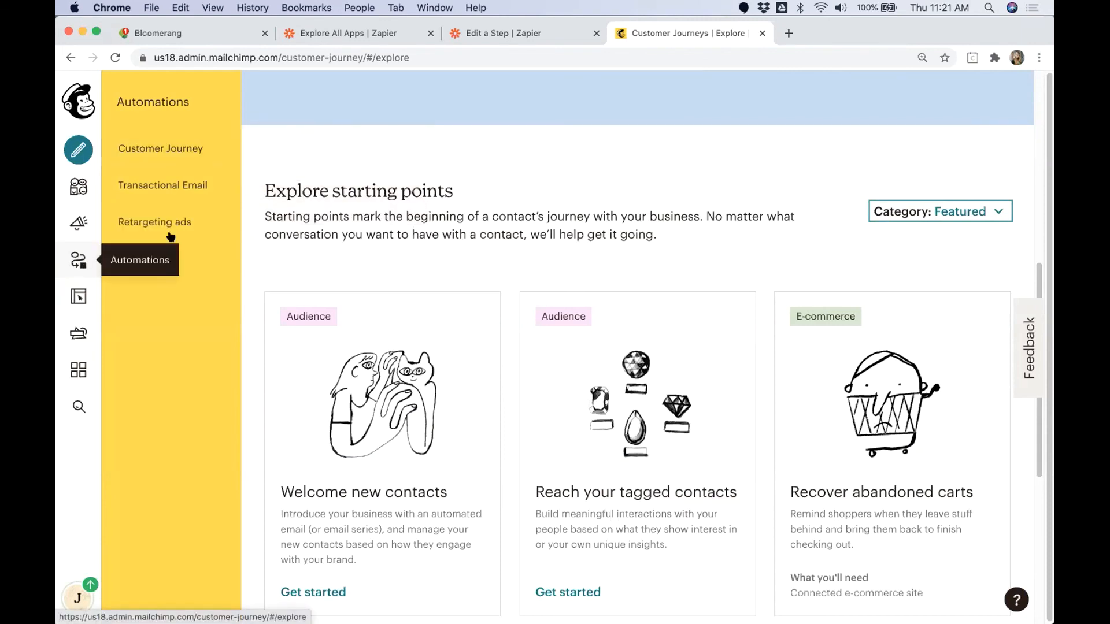
click(982, 214)
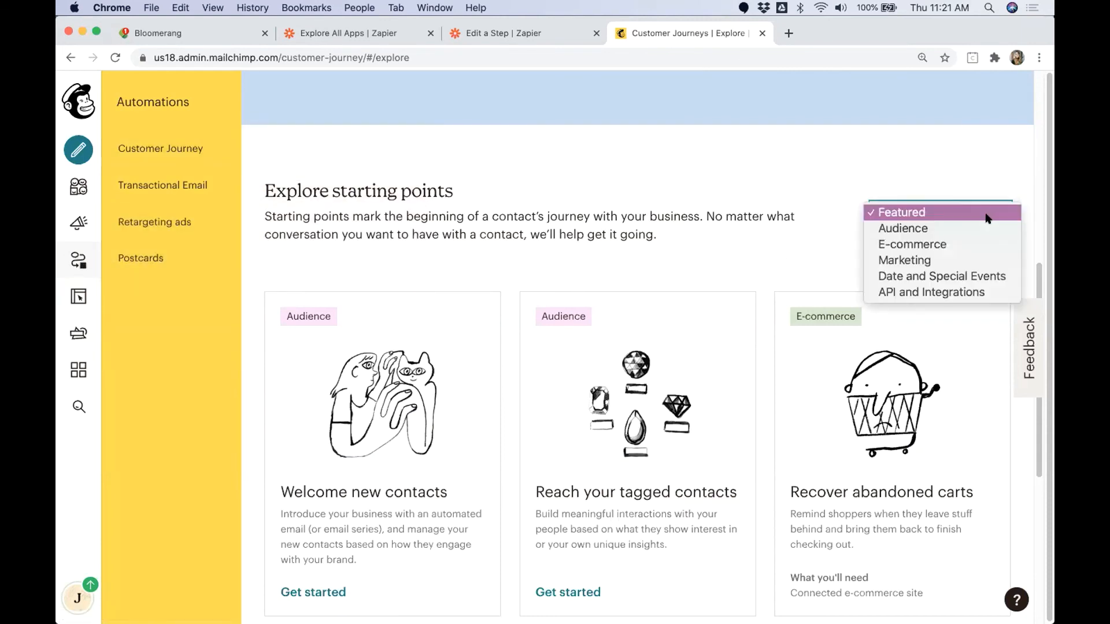
click(916, 292)
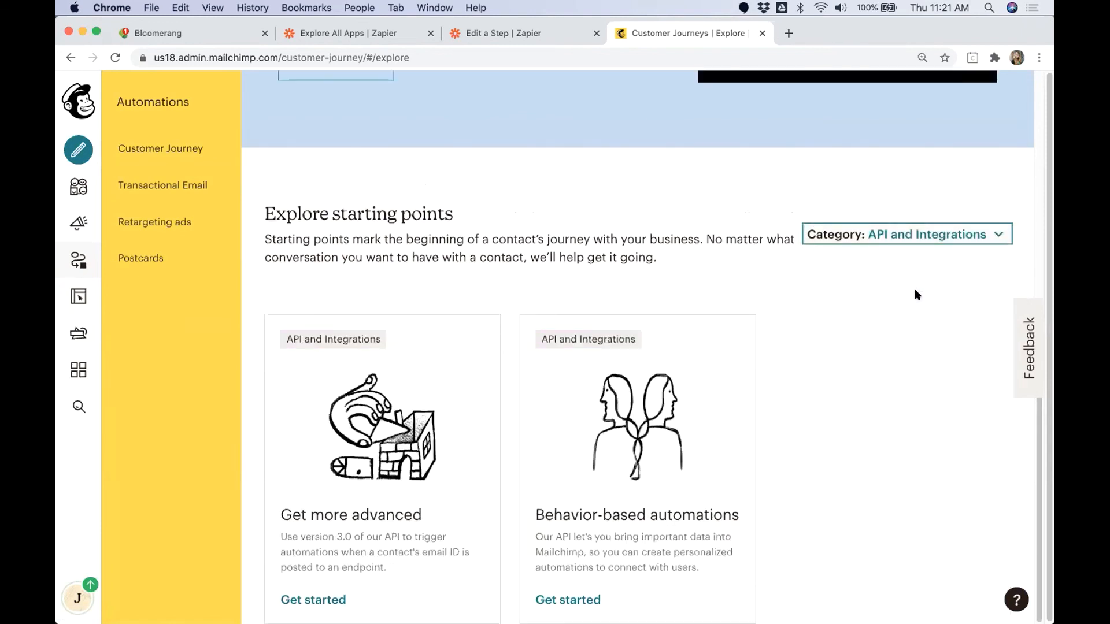
Step: Open the Event API campaign setup from the Behavior-based automations starting point
scroll(821, 350, up, 2)
scroll(817, 347, down, 2)
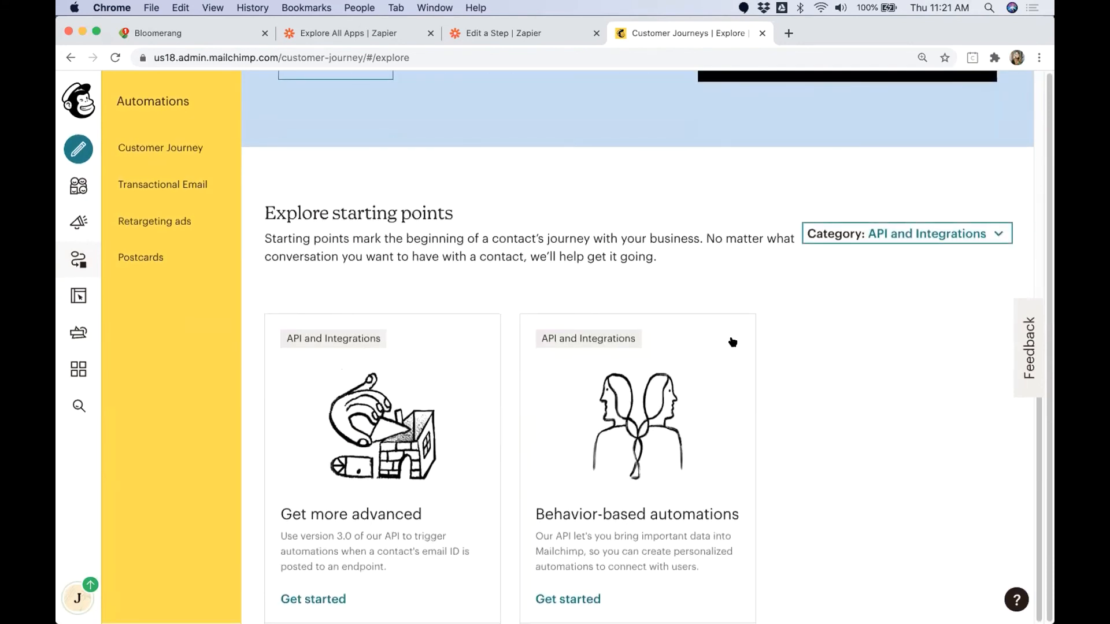
click(851, 474)
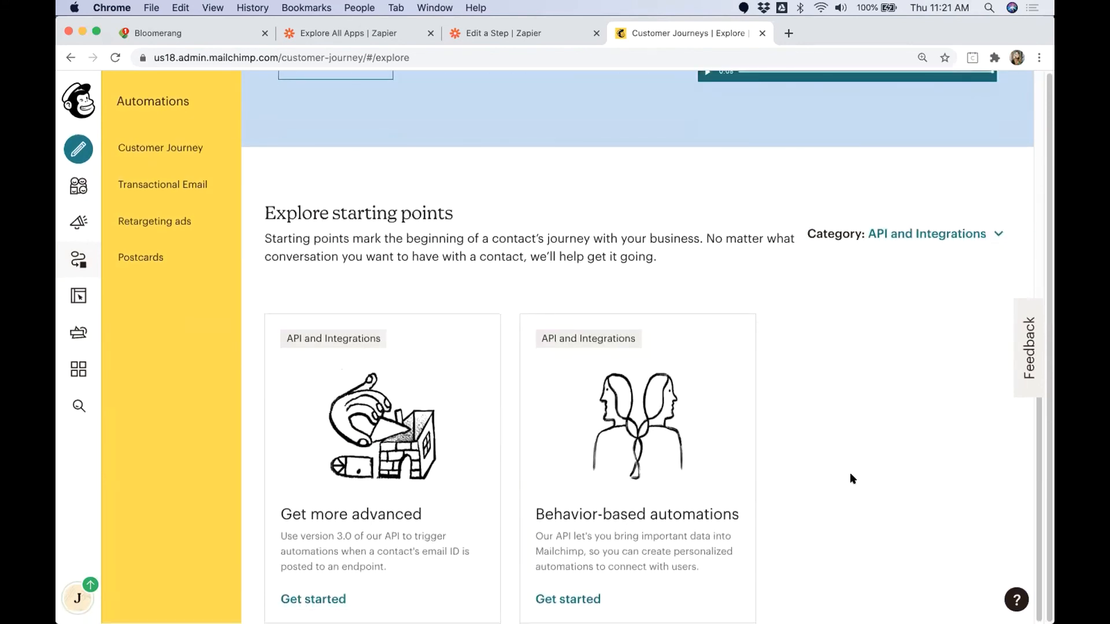
click(587, 508)
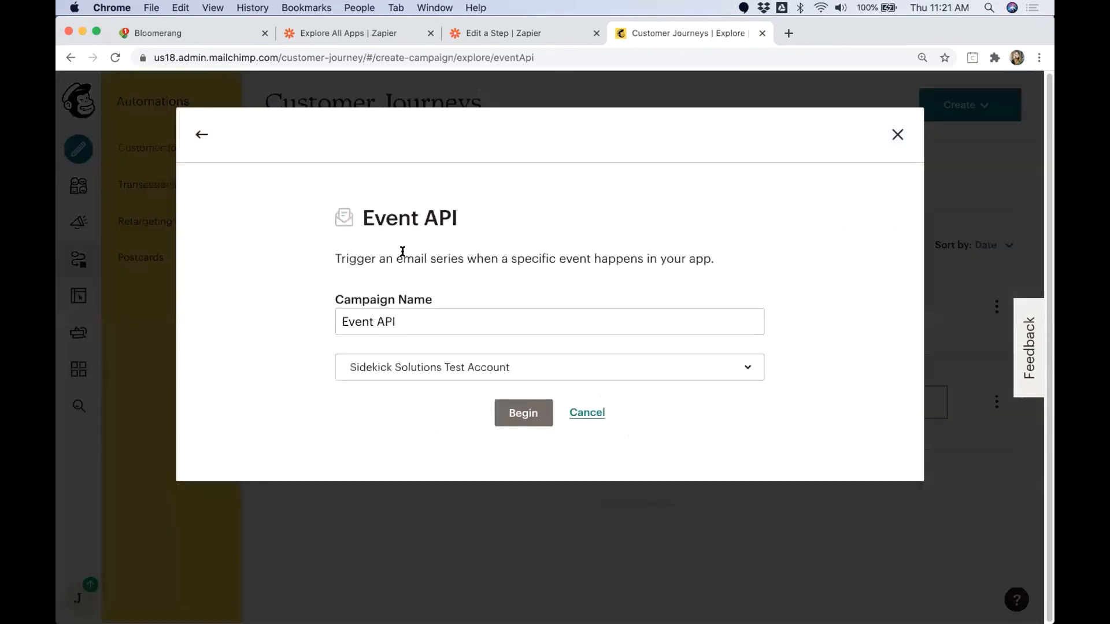
drag(363, 219, 459, 218)
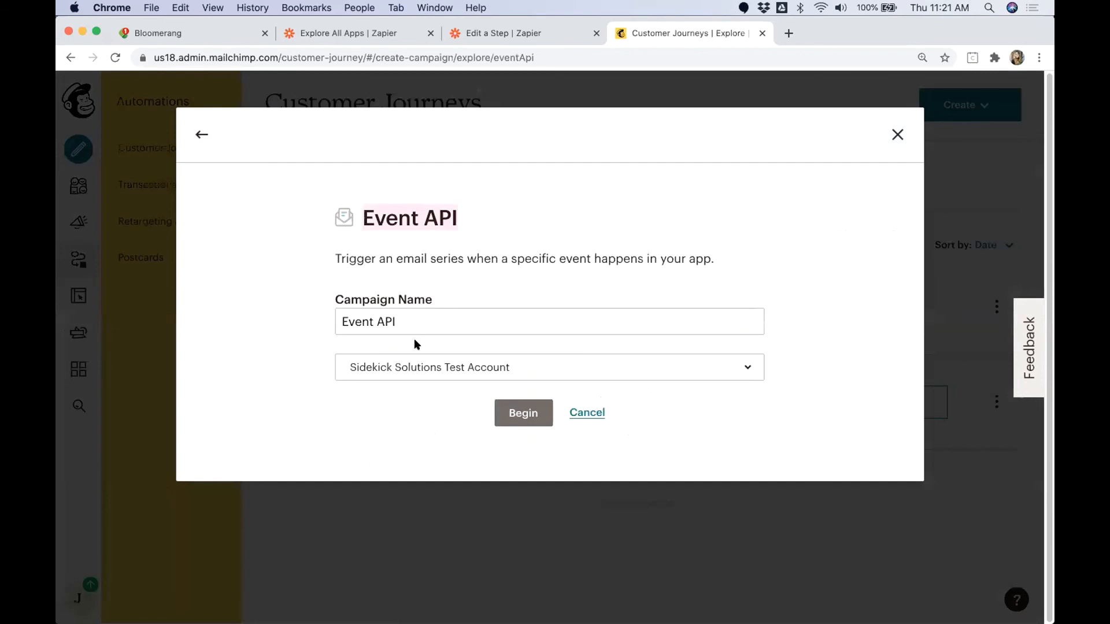
Step: Name the Event API campaign Major Donor Automated Email and begin building it for the Sidekick Solutions Test Account audience
click(438, 322)
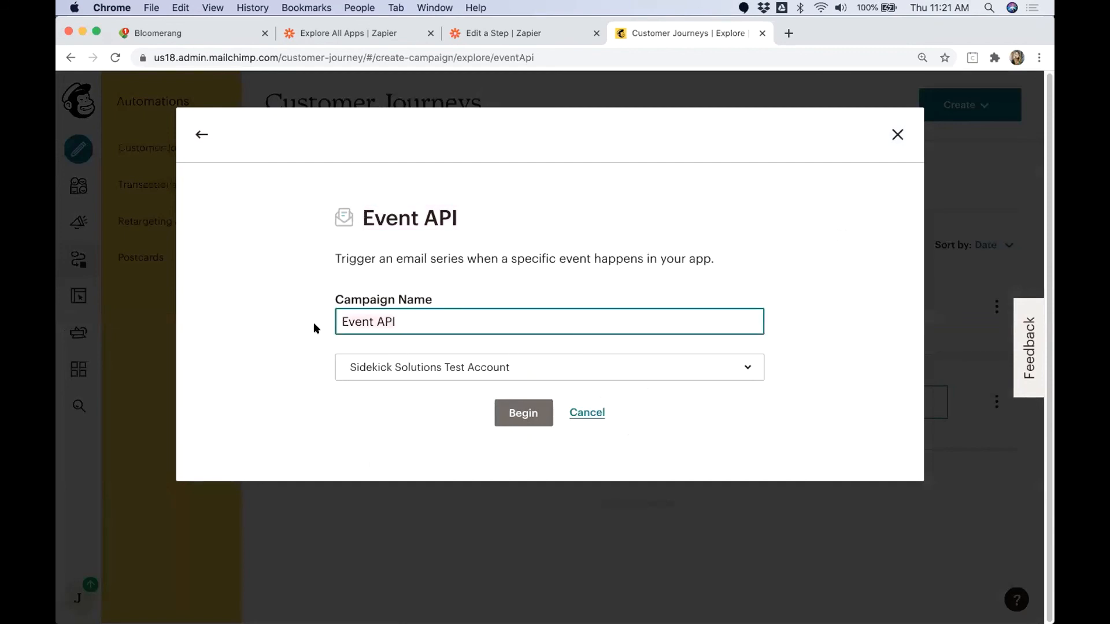
key(super+a)
text(Major Don)
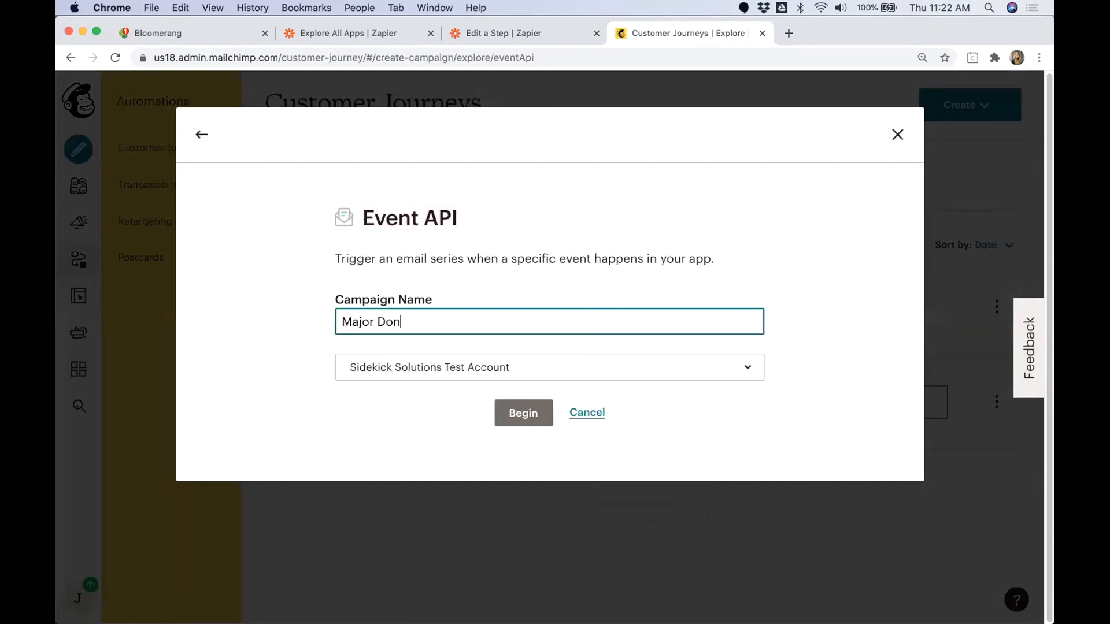
text(or Automated Email)
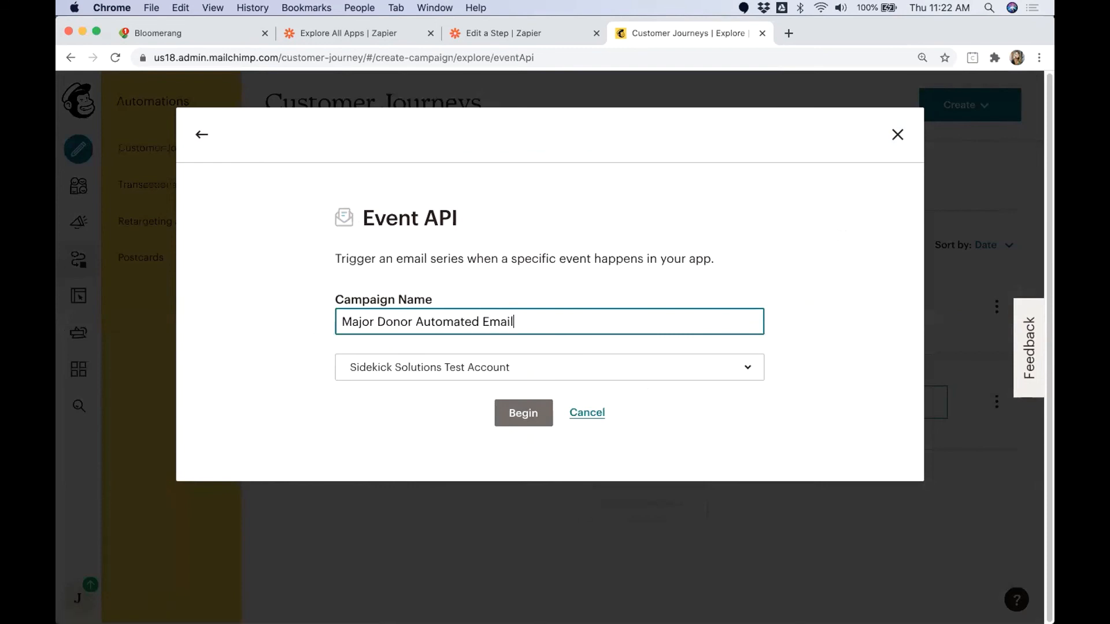
click(522, 413)
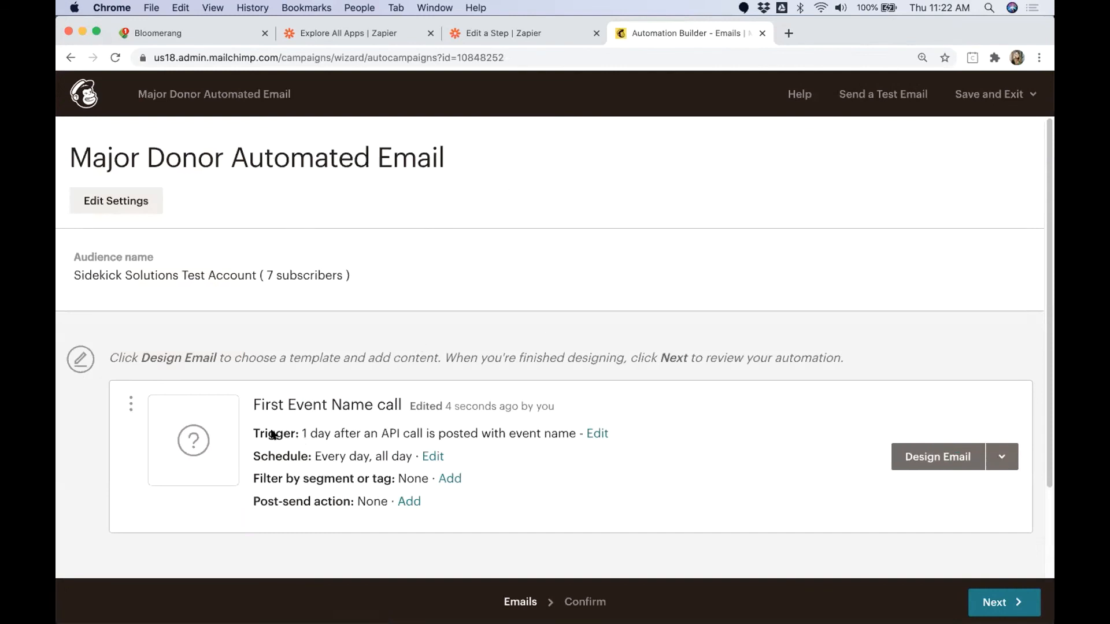
Step: Set the email trigger's event name to major_donation, checking it against the custom event name in the Zapier Create Custom Event step
click(600, 434)
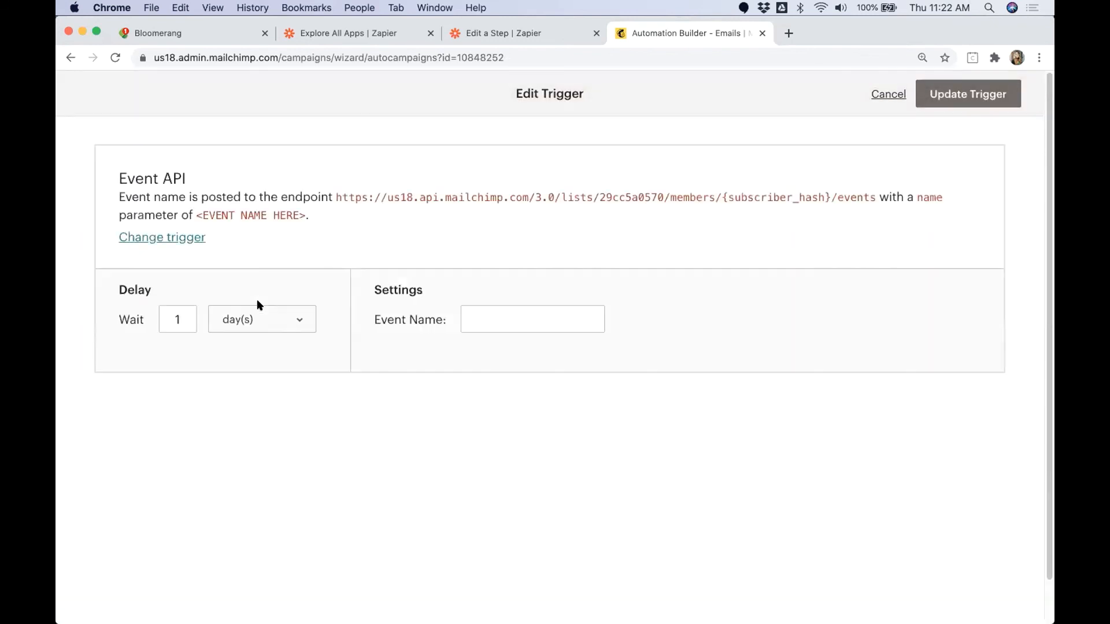
click(523, 316)
text(majo)
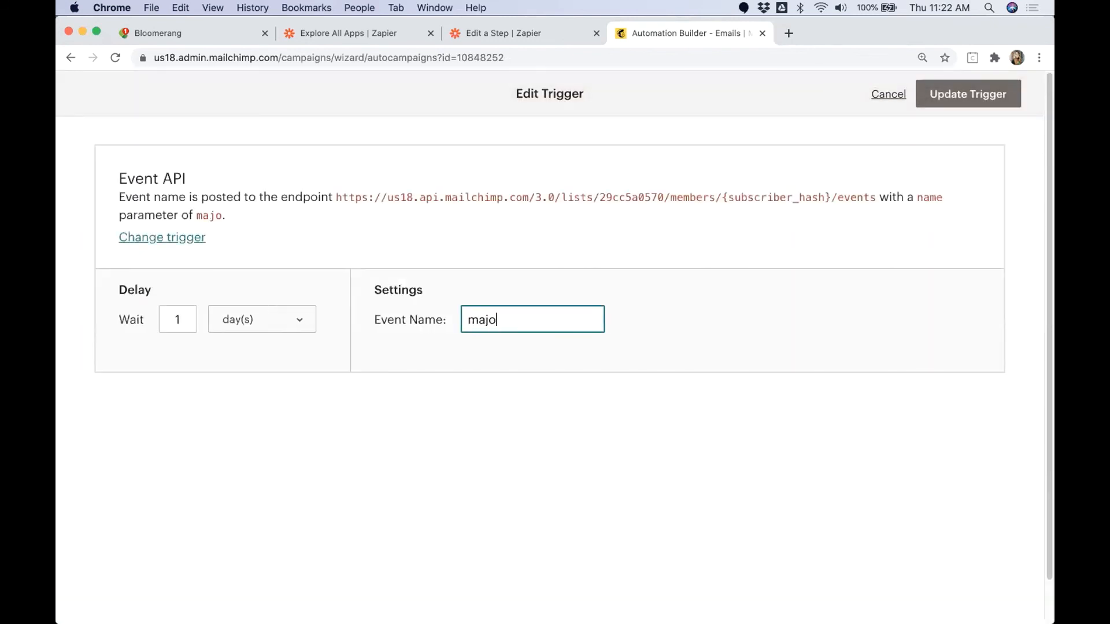
text(r_donation)
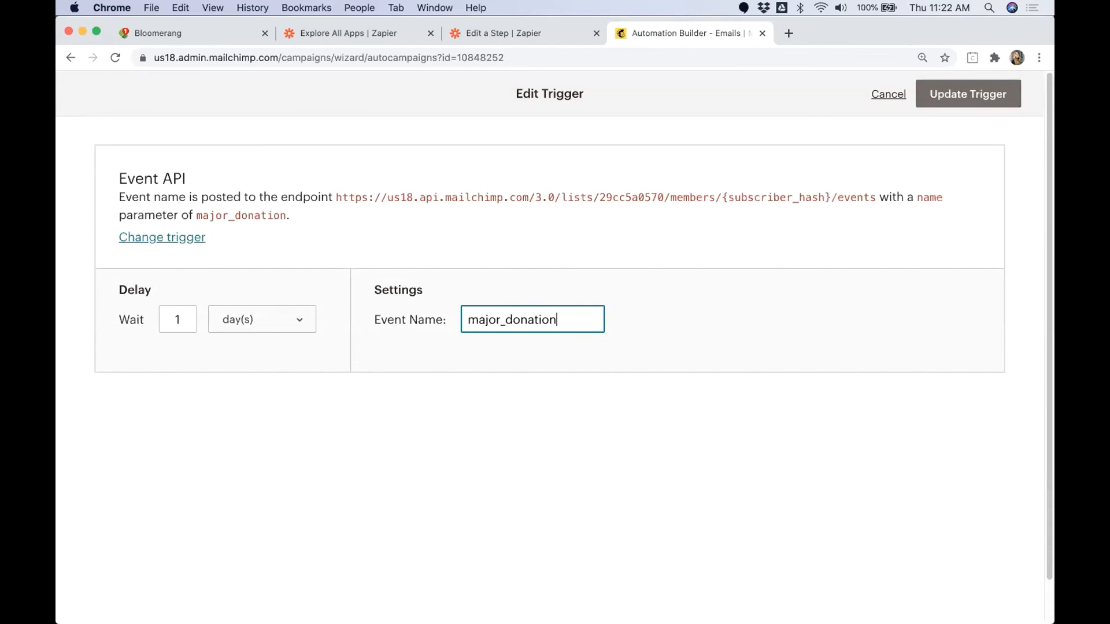
click(540, 36)
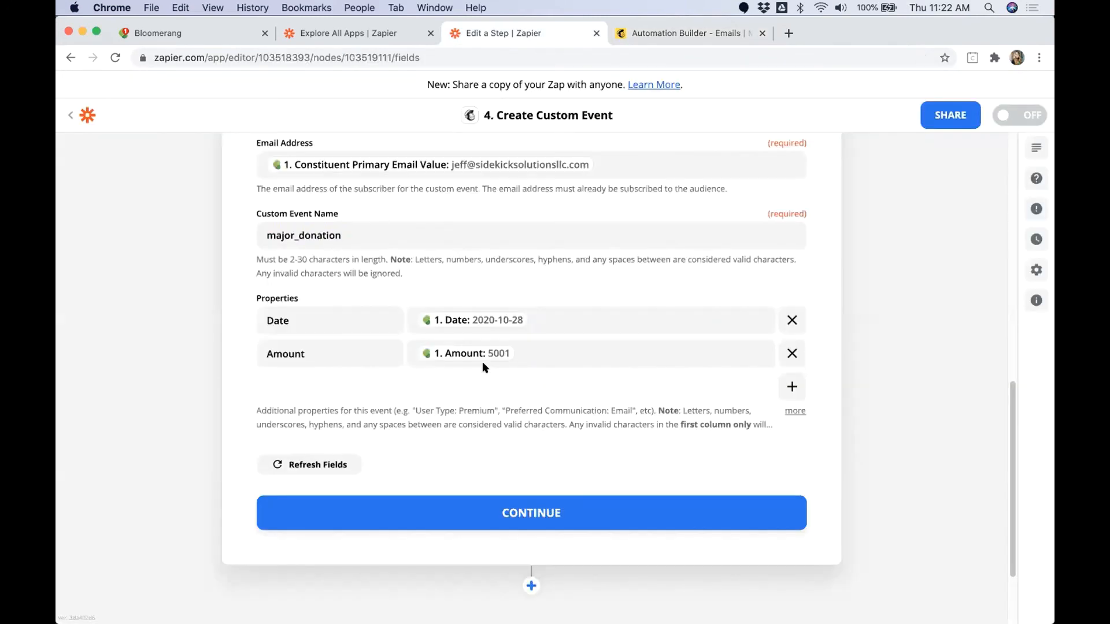
double_click(271, 235)
click(716, 39)
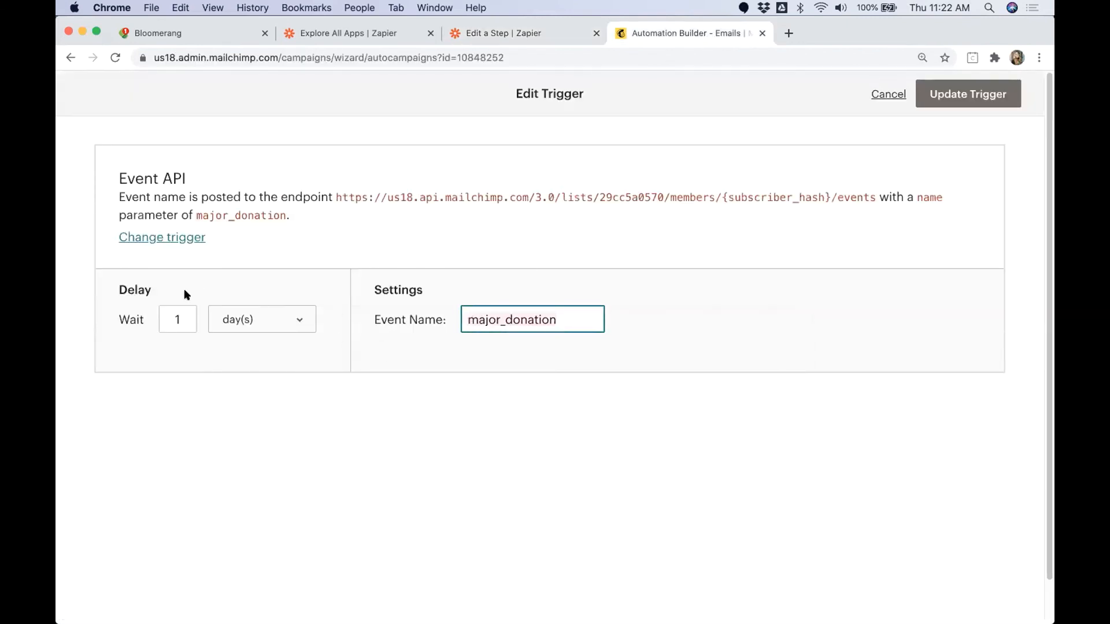
click(118, 283)
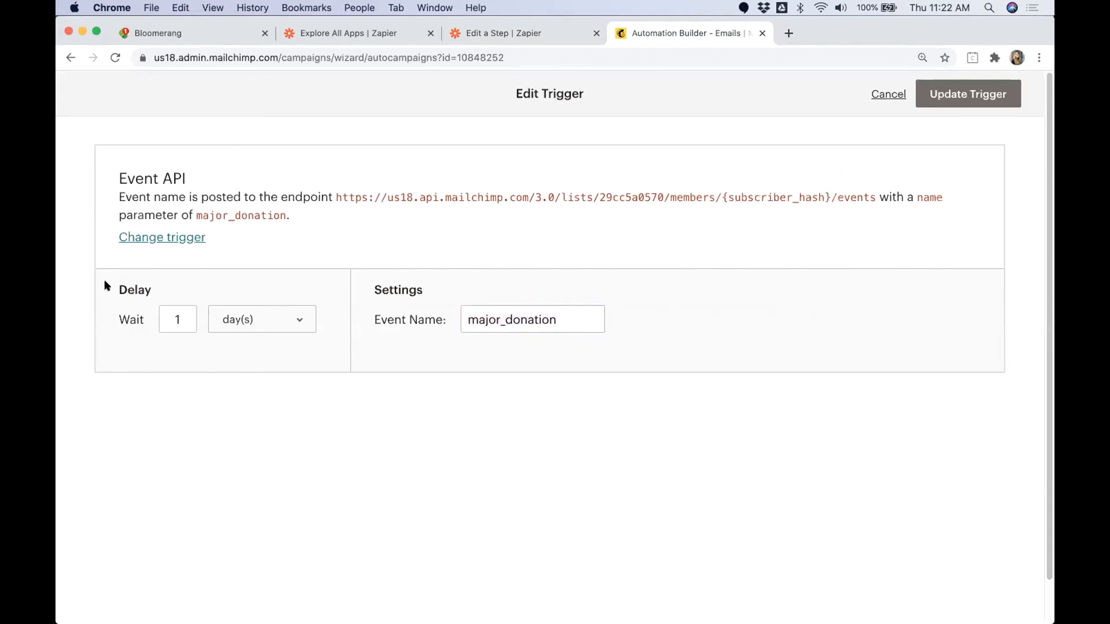
Step: Try the immediate delay option, return the trigger's wait to 1 day, and save the updated trigger
click(300, 321)
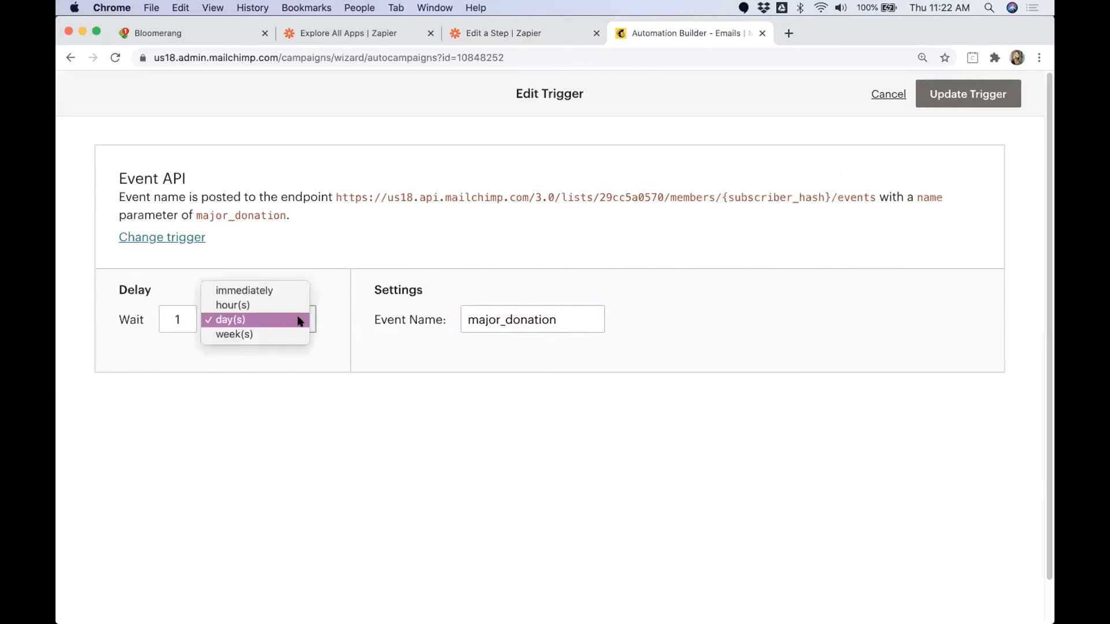
click(293, 290)
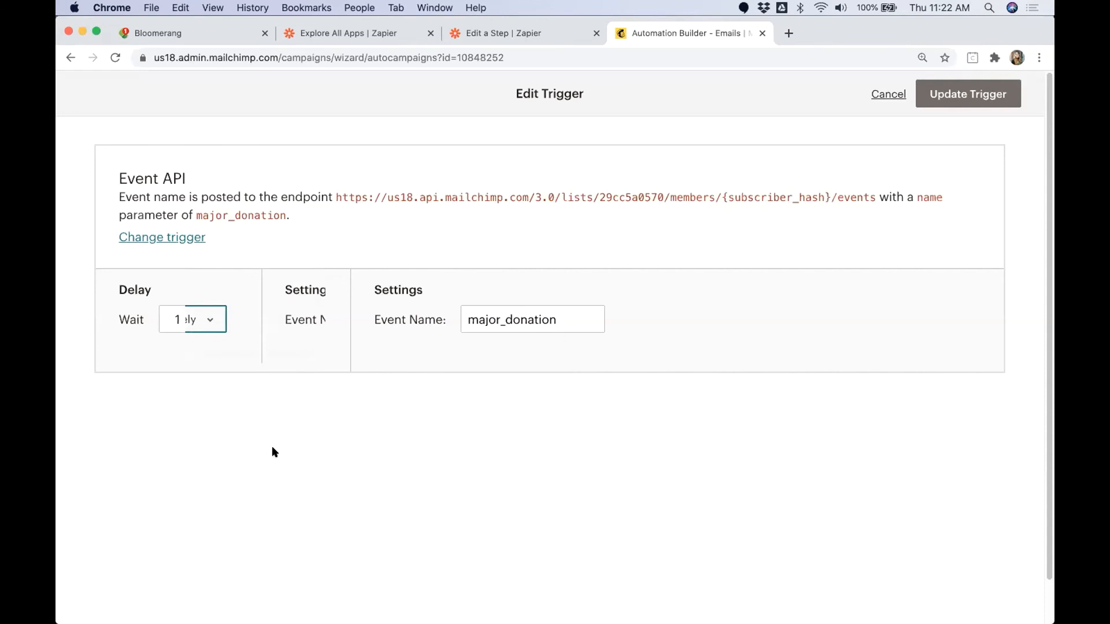
click(208, 318)
click(186, 347)
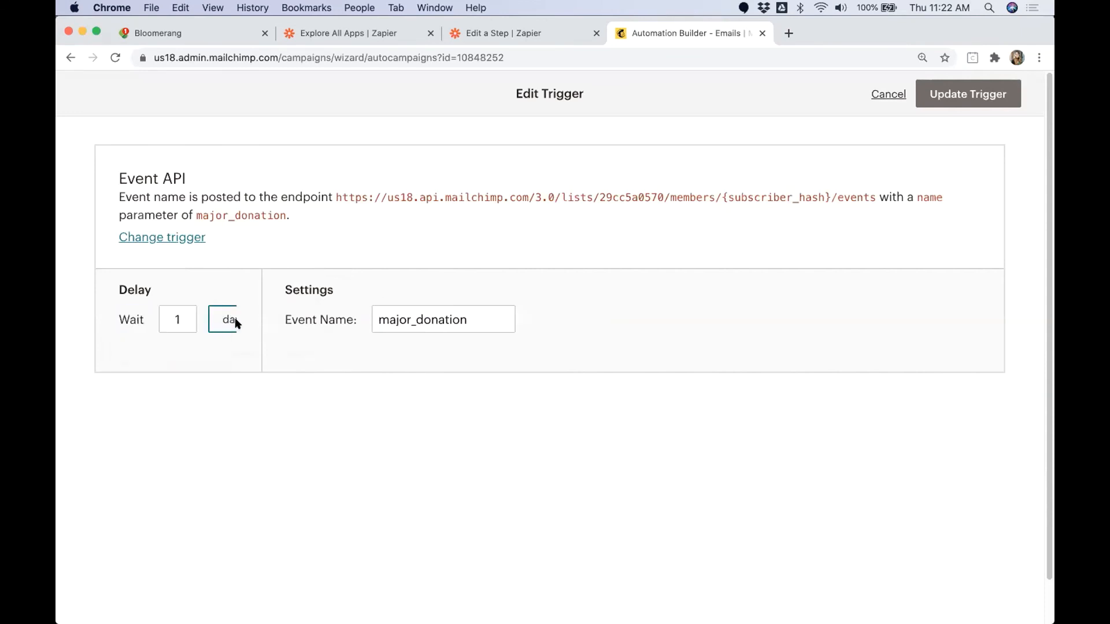
click(273, 326)
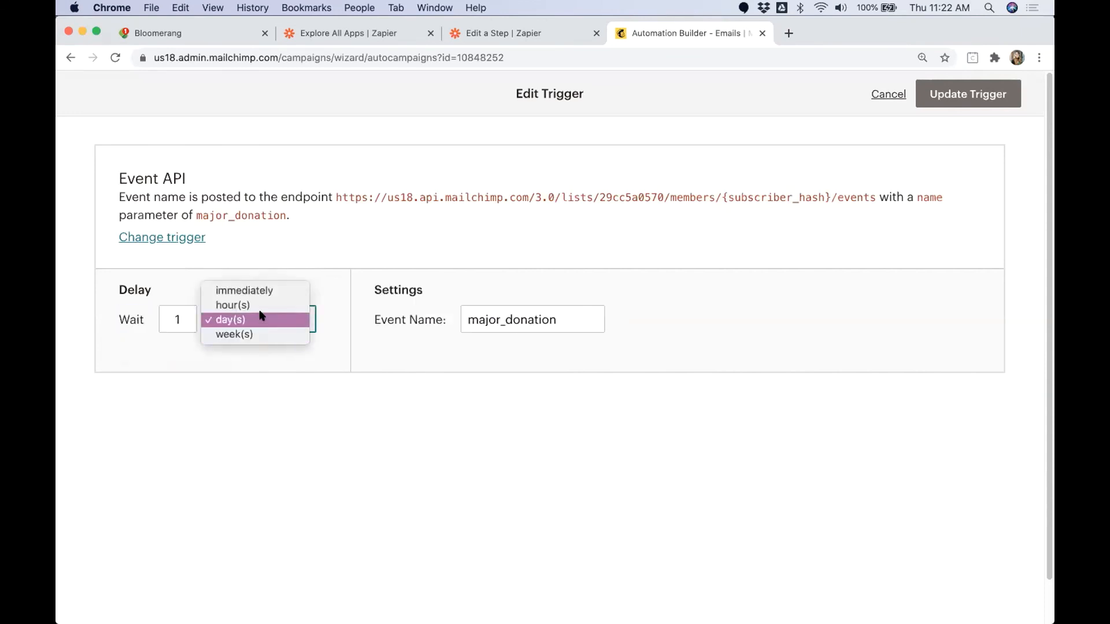
click(492, 478)
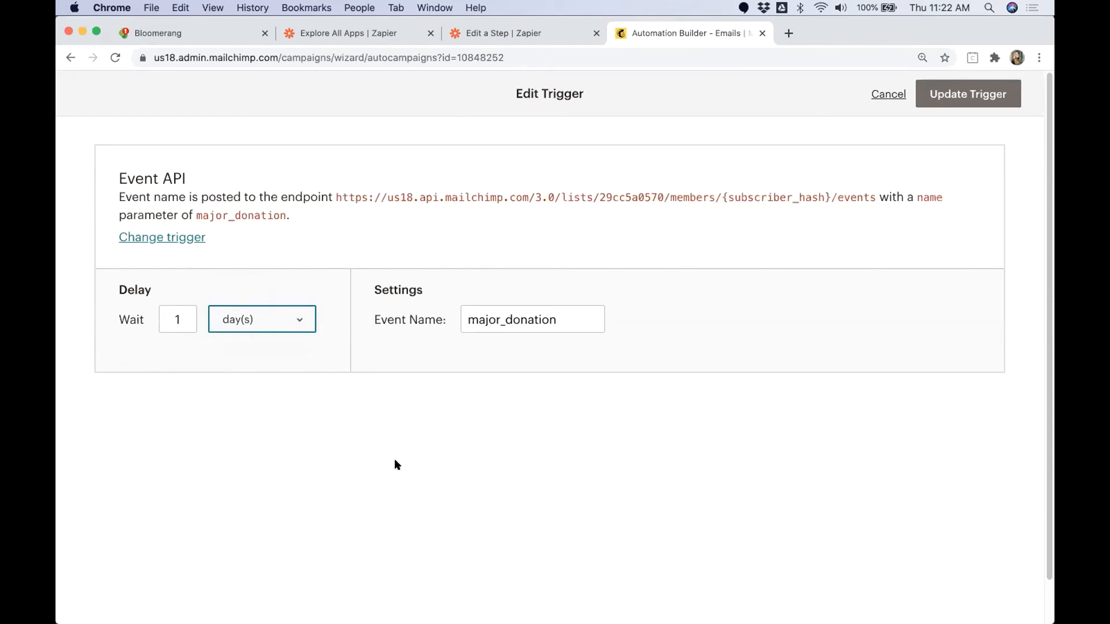
click(959, 91)
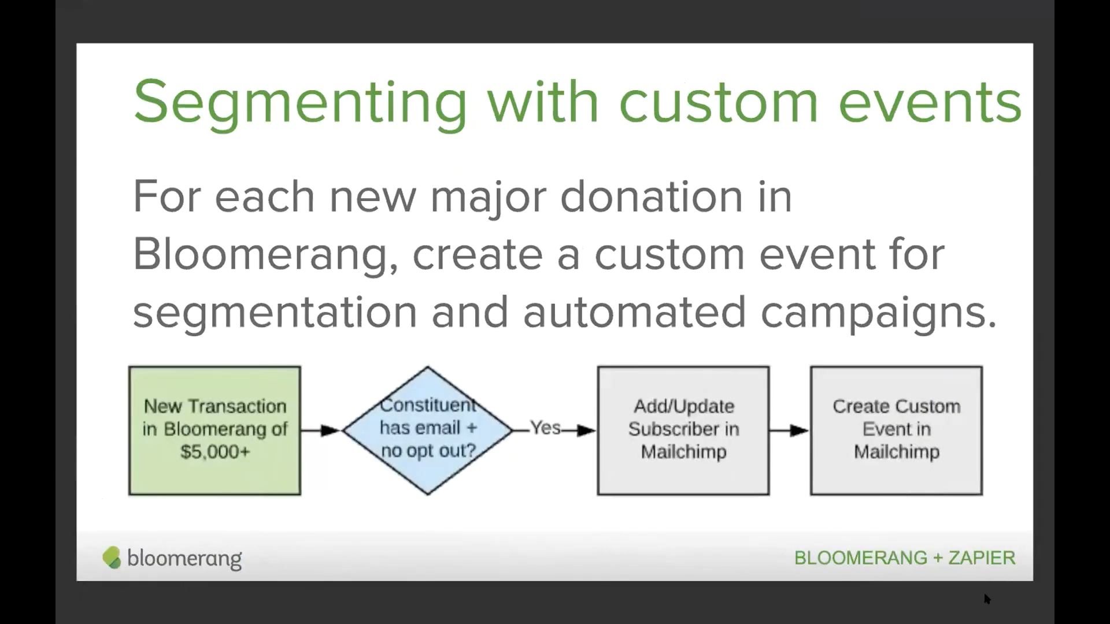
key(Right)
key(Right)
key(Right)
key(Right)
key(Right)
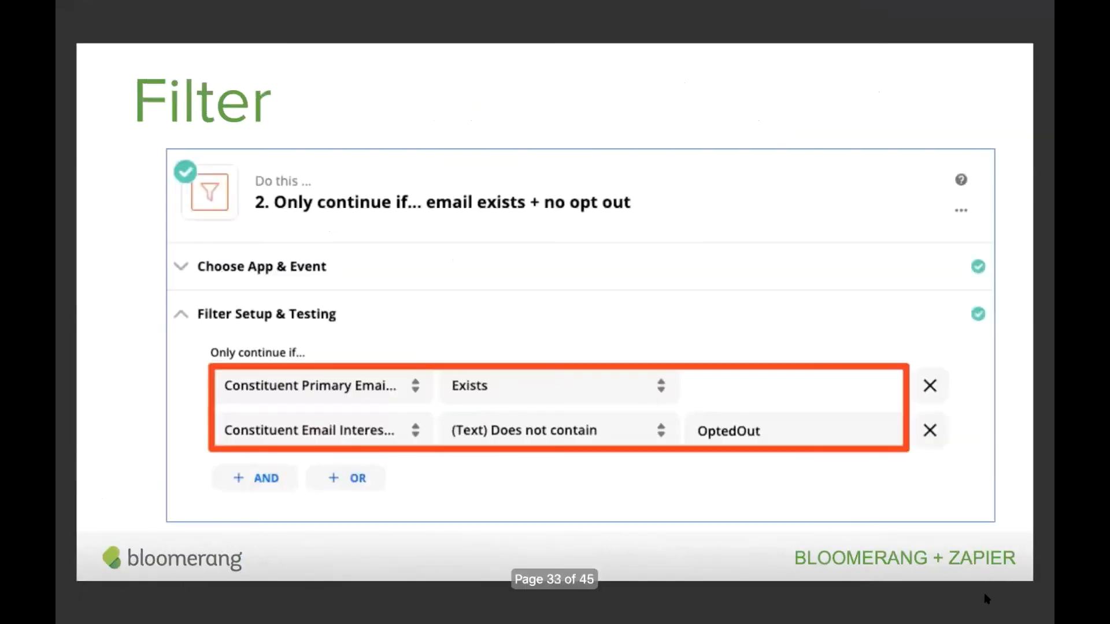
key(Right)
key(Right)
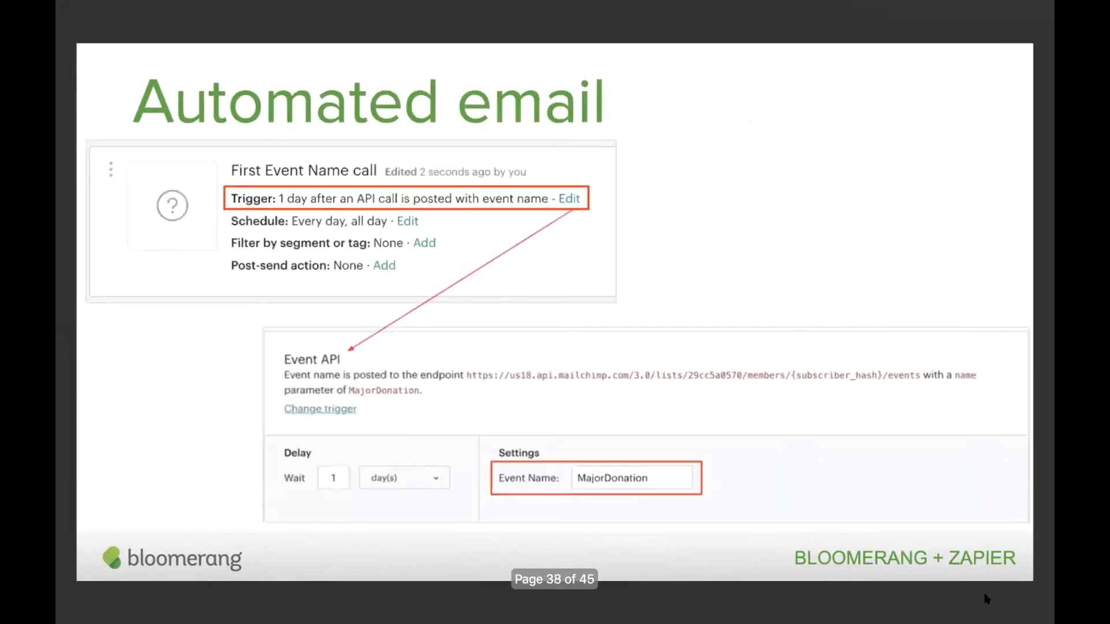